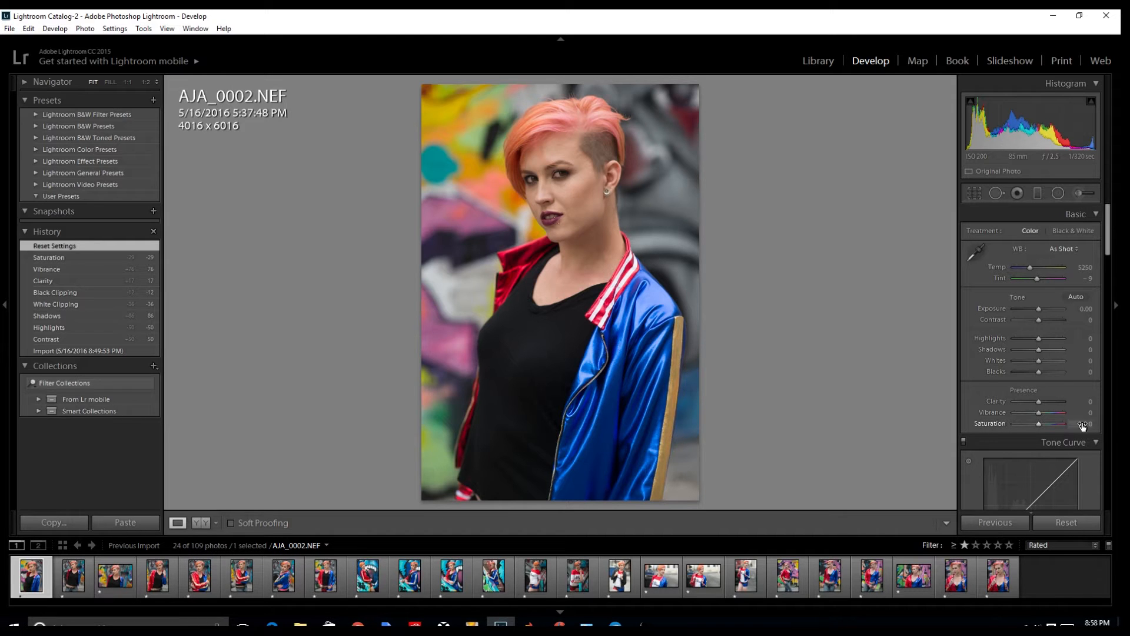
- Set Contrast +60, Highlights -33, Shadows +45, Whites -19, Blacks -5, Clarity +17, Vibrance +76 and Saturation -31 on photo AJA_0002
click(1055, 319)
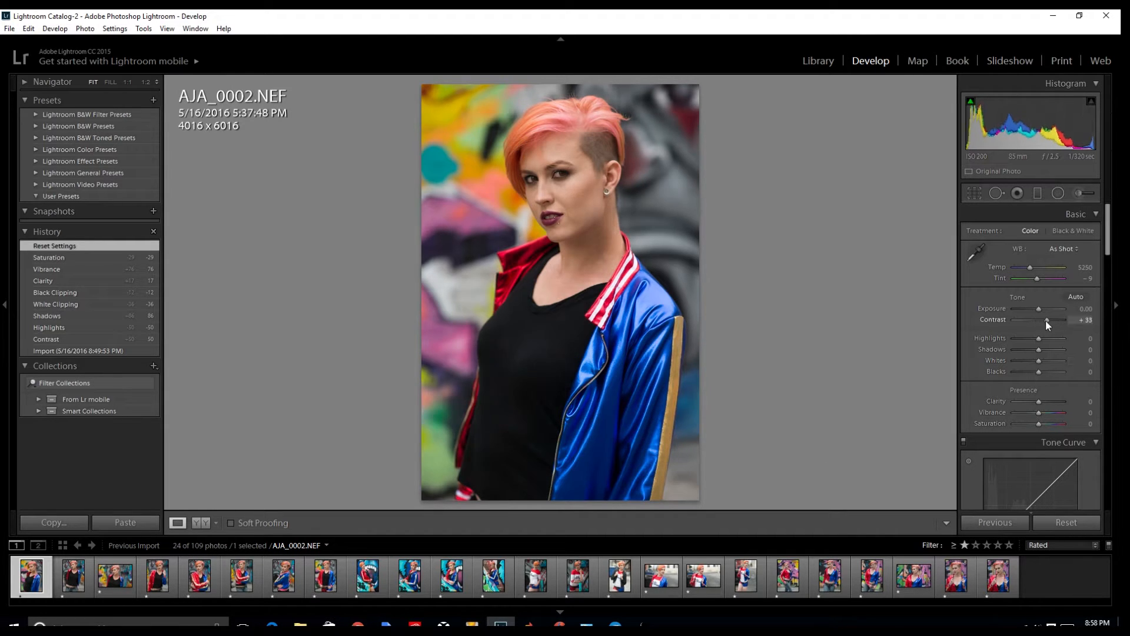
drag(1046, 340, 1031, 422)
- Apply the Medium Contrast point curve with Darks at +20, lower the basic Highlights to -64, and check the face up close
scroll(1065, 363, down, 5)
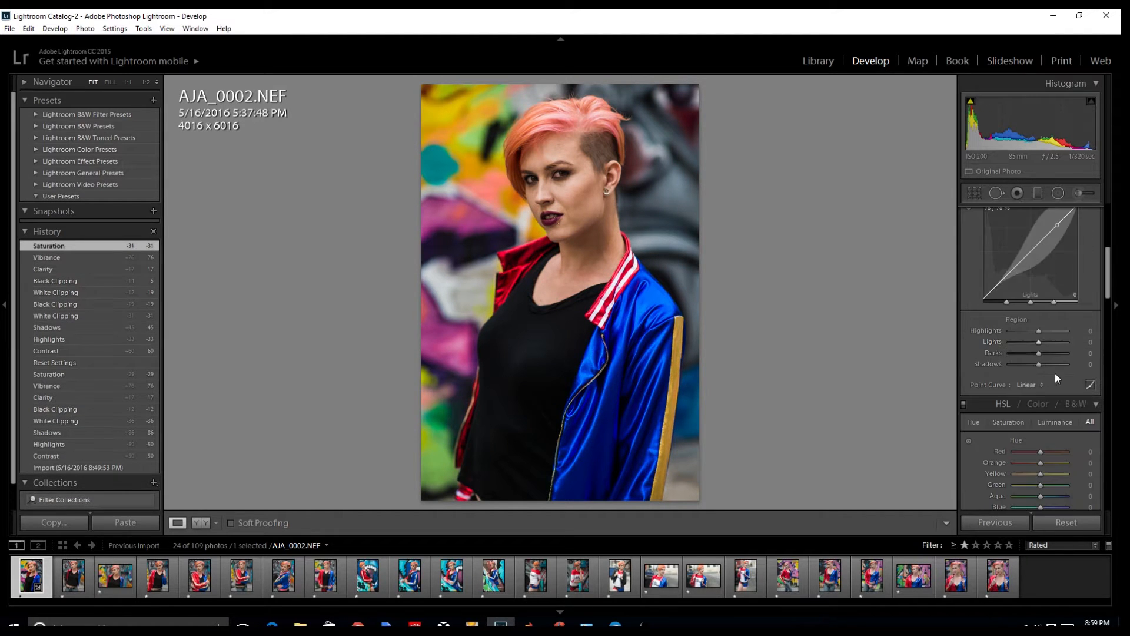
click(1029, 385)
click(1037, 415)
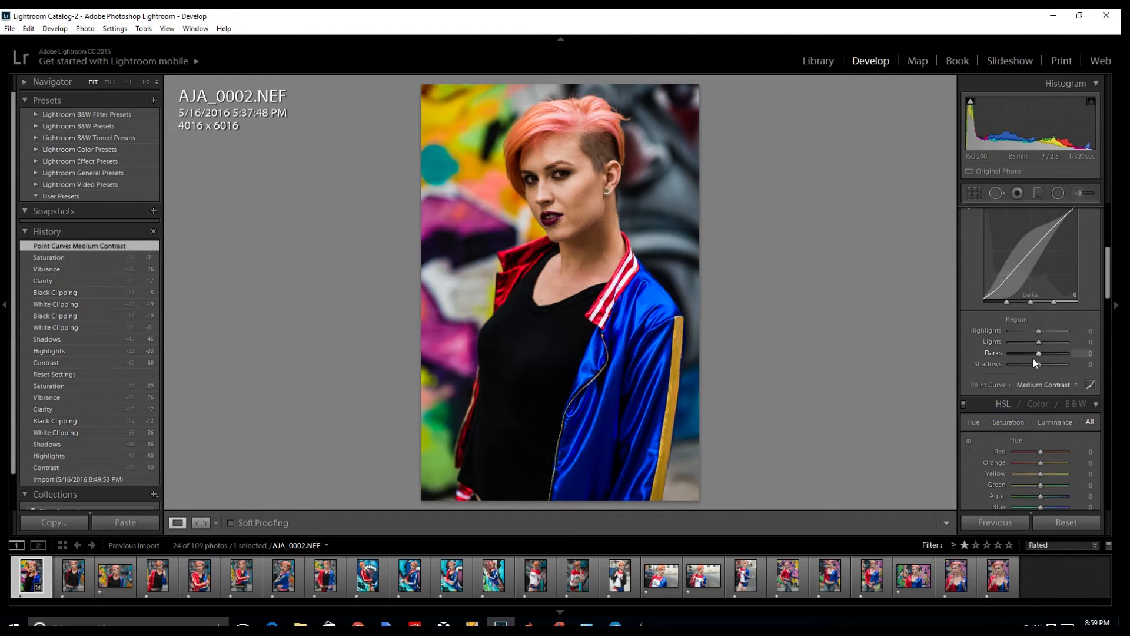
mouse_move(1032, 357)
mouse_down()
mouse_move(1042, 352)
mouse_move(1024, 339)
mouse_up()
scroll(1041, 296, up, 5)
click(575, 177)
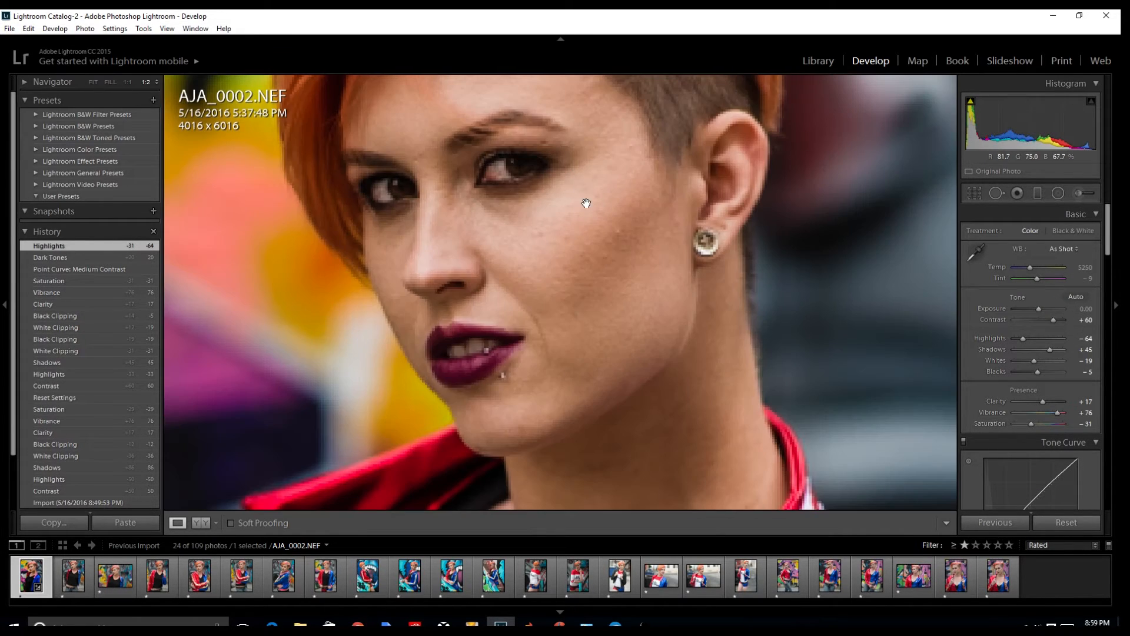
click(578, 183)
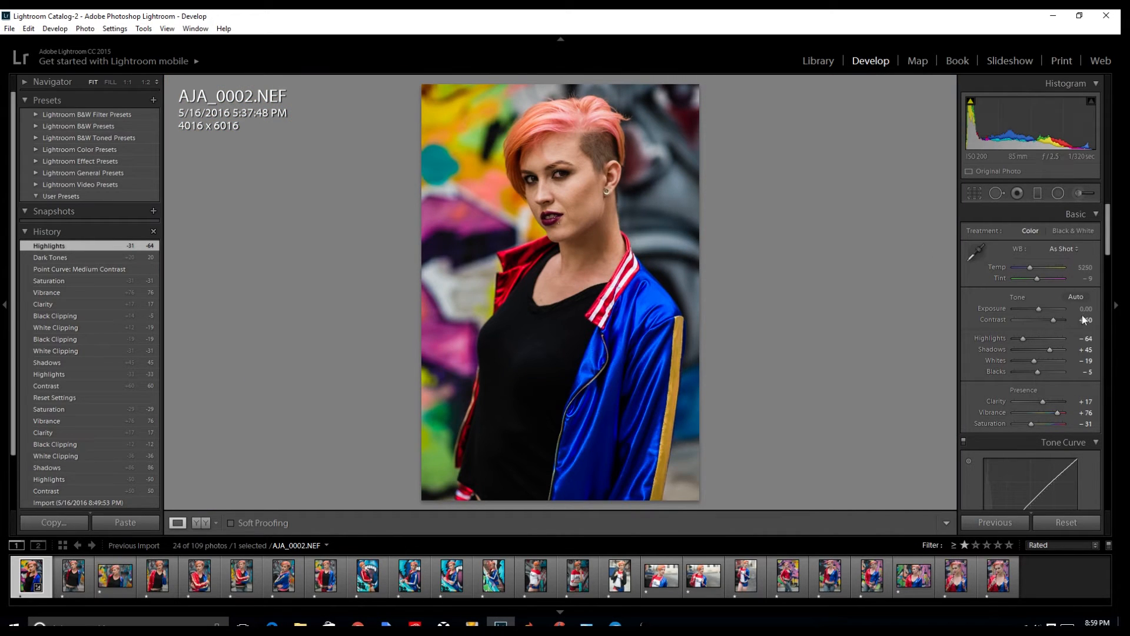
- Set the white balance temperature to 4738 and Contrast to +5
drag(1035, 270, 1029, 267)
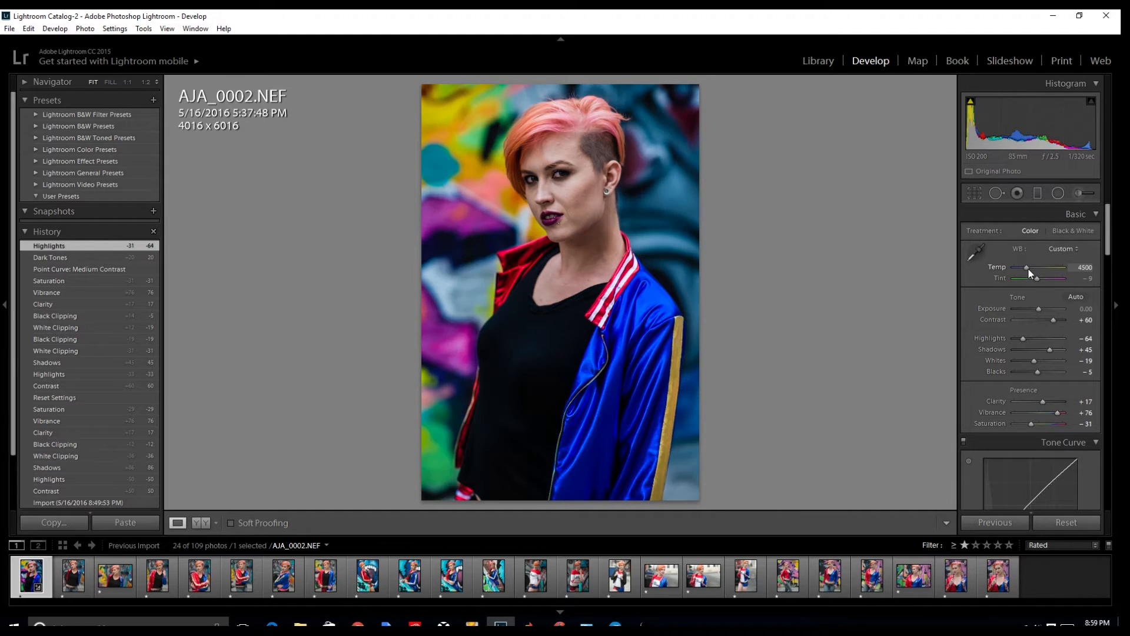
drag(1048, 319, 1041, 319)
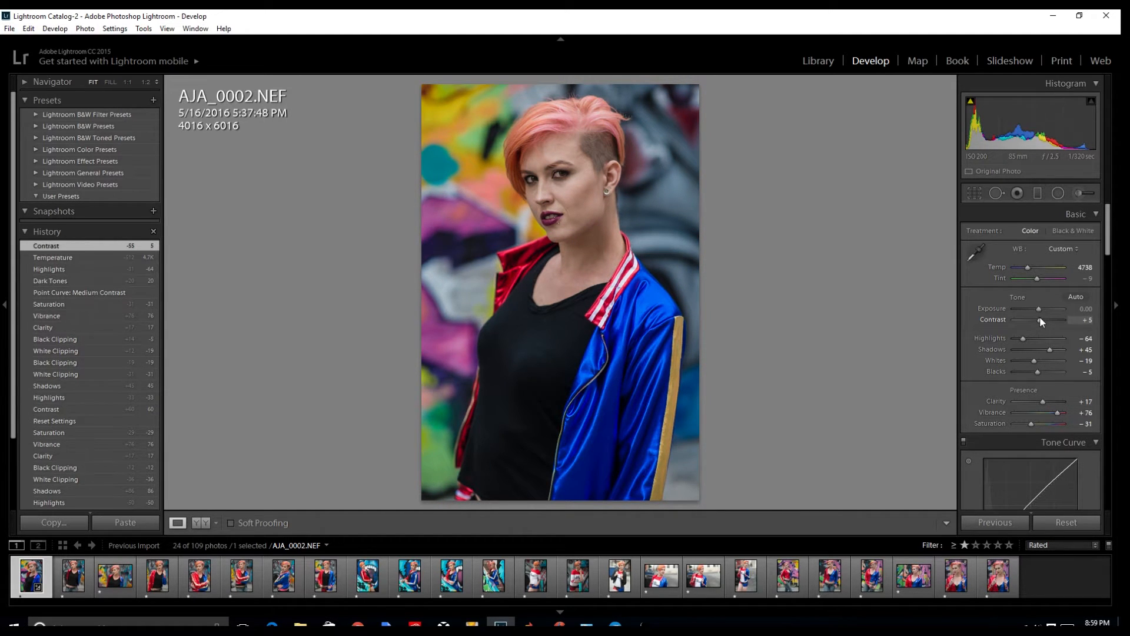
- Compare the edited portrait AJA_0002 repeatedly with its original version
scroll(1084, 377, down, 5)
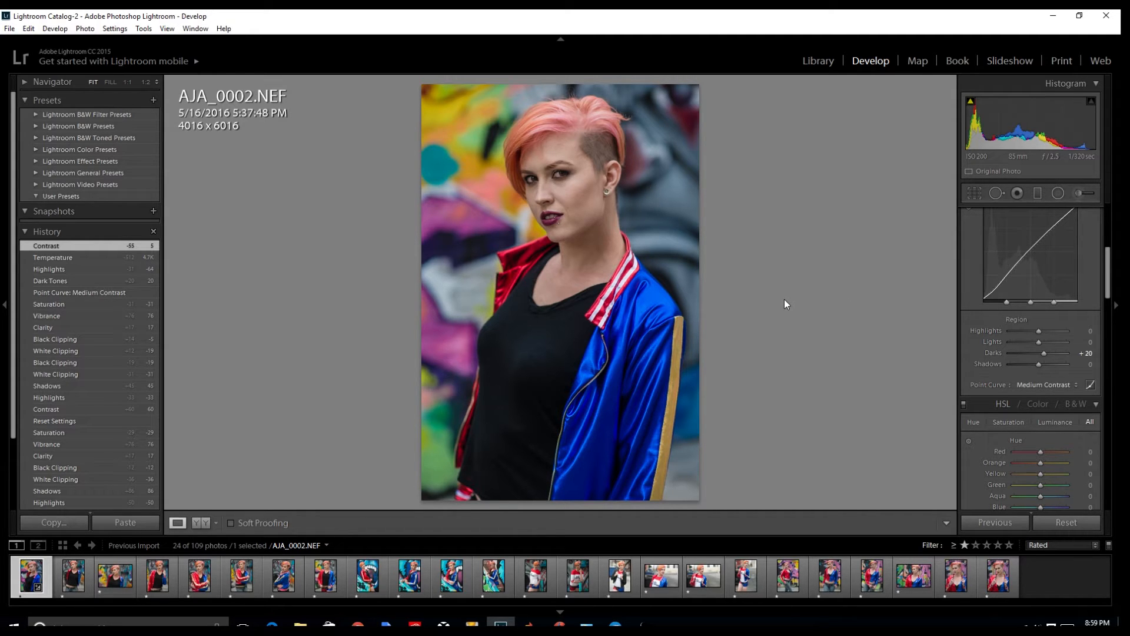
key(backslash)
key(backslash)
key(backslash)
key(backslash)
key(backslash)
key(backslash)
key(backslash)
key(backslash)
key(backslash)
key(backslash)
key(backslash)
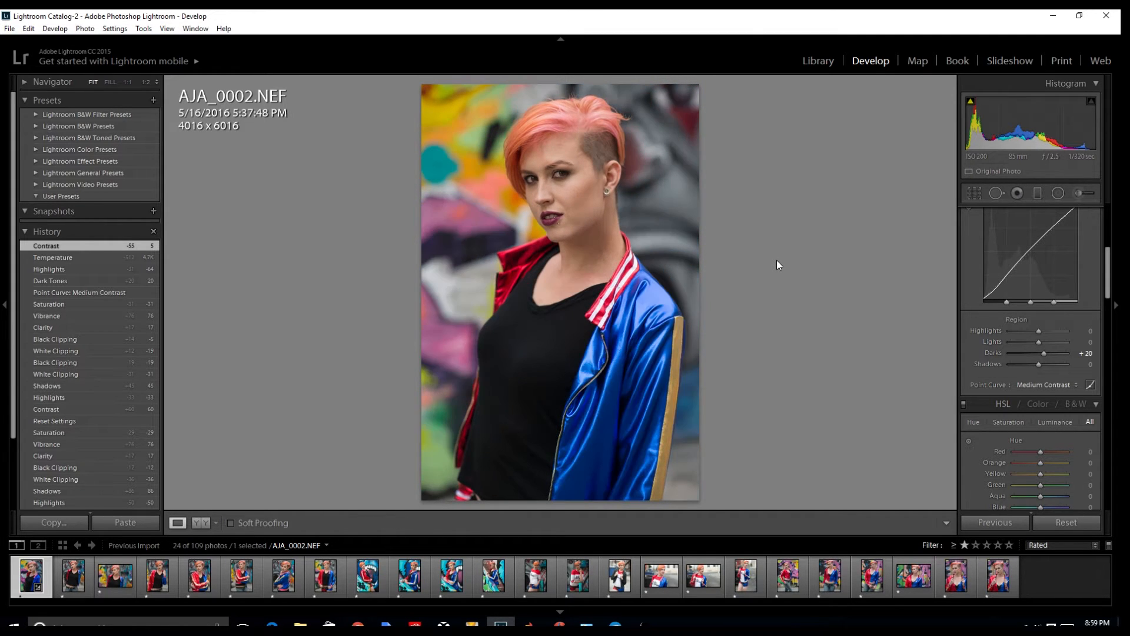
key(backslash)
key(backslash)
key(backslash)
key(backslash)
key(backslash)
key(backslash)
key(backslash)
- Set the white balance temperature to 5250 and check the skin tones on the face up close
scroll(1022, 249, up, 4)
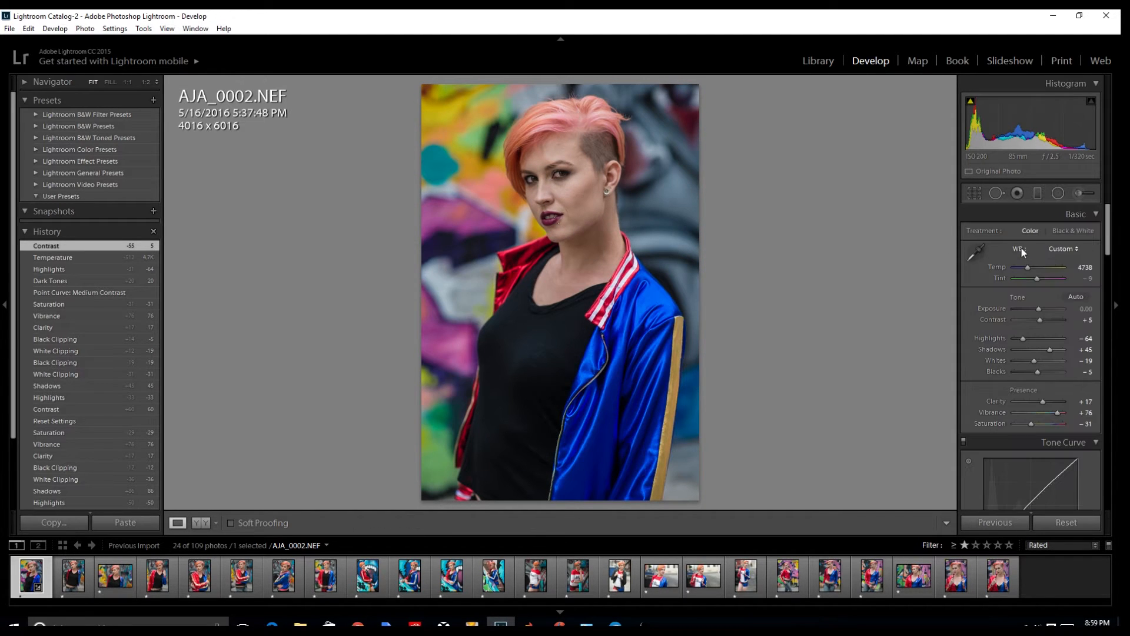
drag(1023, 267, 1025, 268)
click(554, 183)
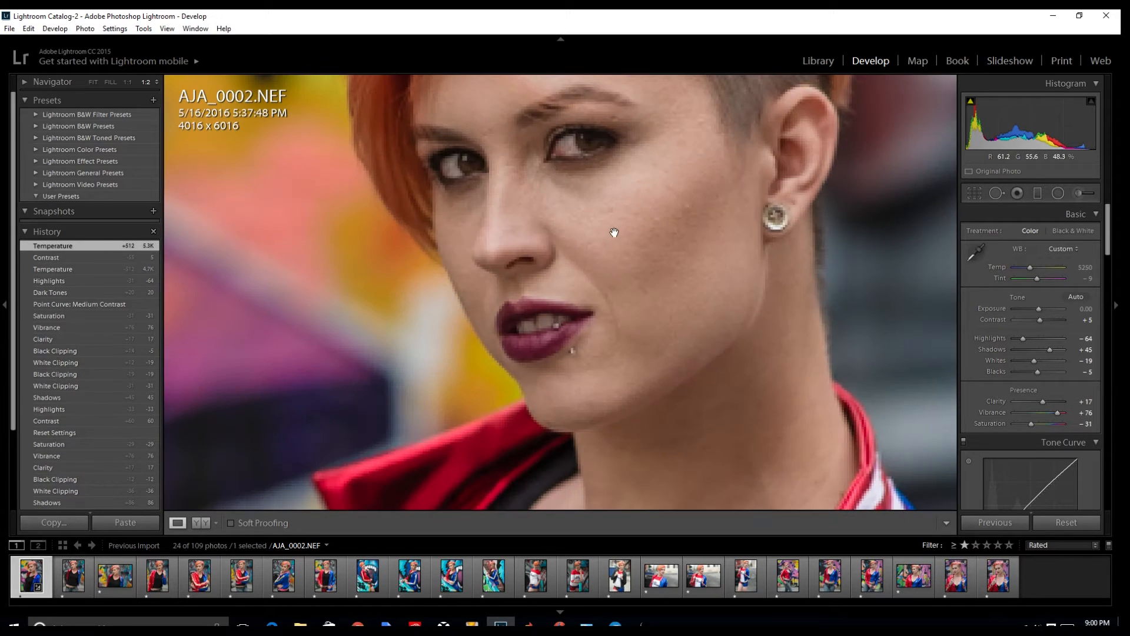
click(573, 156)
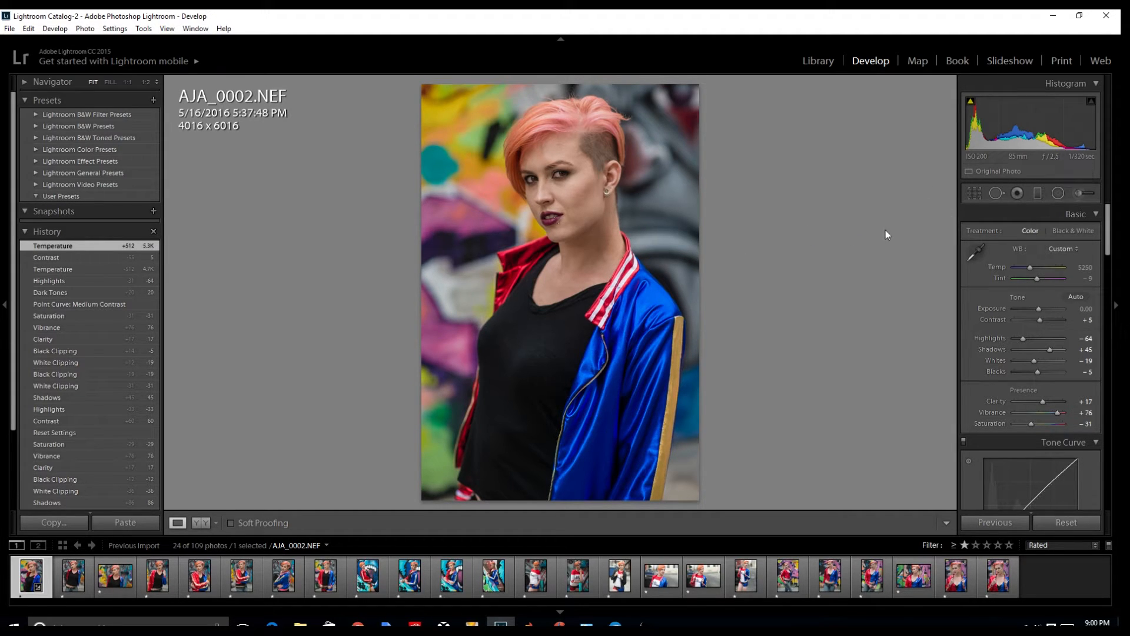
- On the next photo, AJA_0004, set Contrast +50, Highlights -43, Shadows +29, Whites -48, Clarity +10, Vibrance +79 and Saturation -33
key(Right)
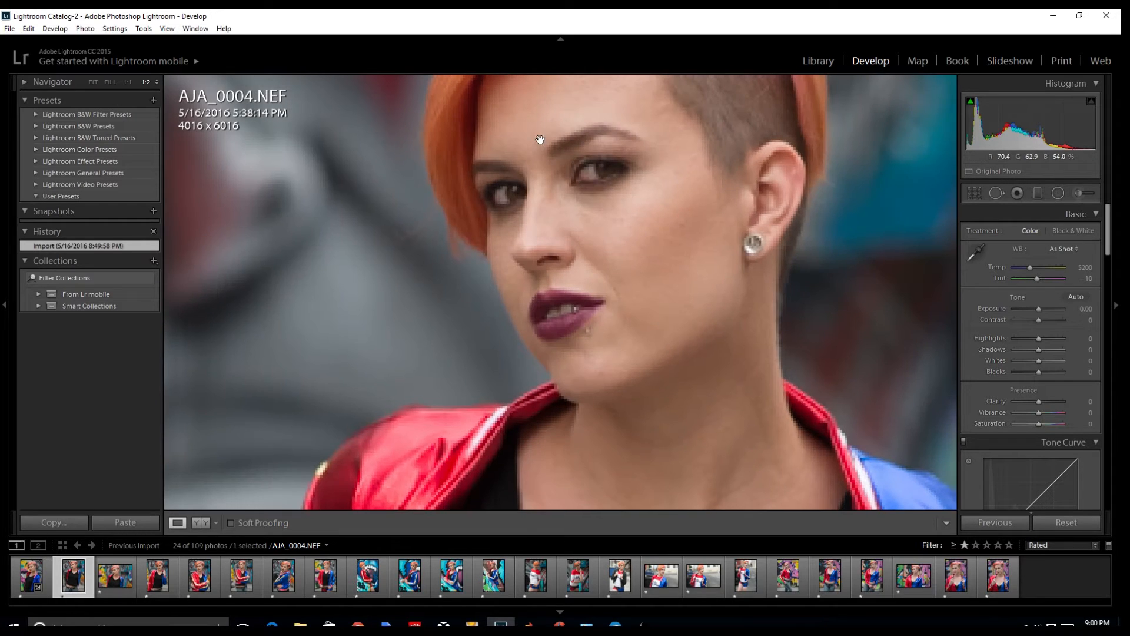
key(z)
click(553, 233)
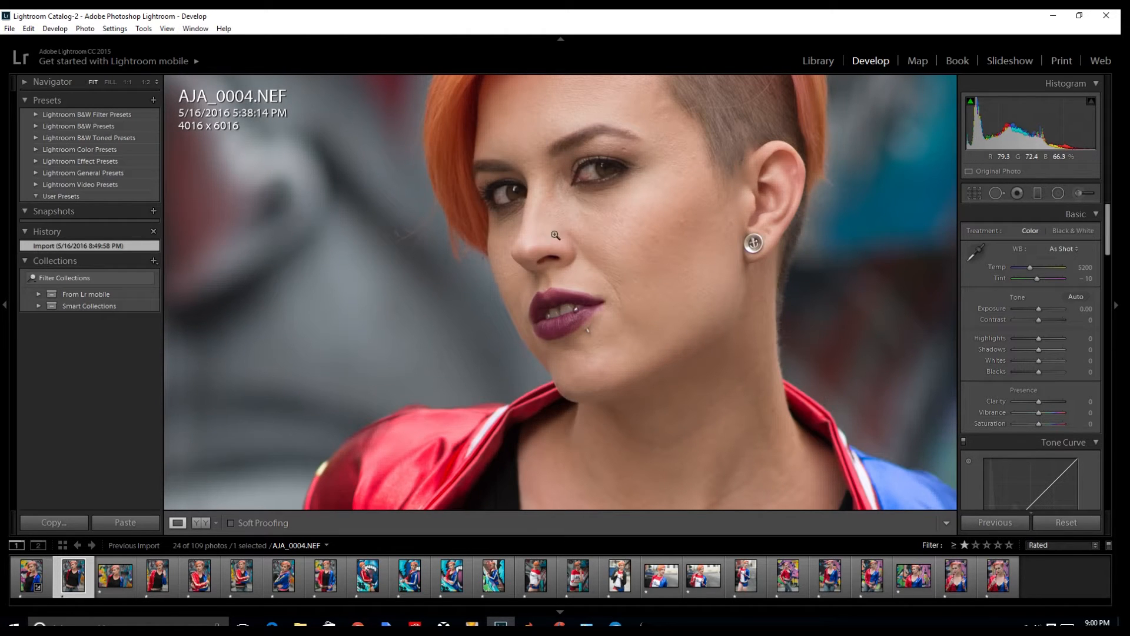
drag(1031, 319, 1031, 422)
click(1058, 412)
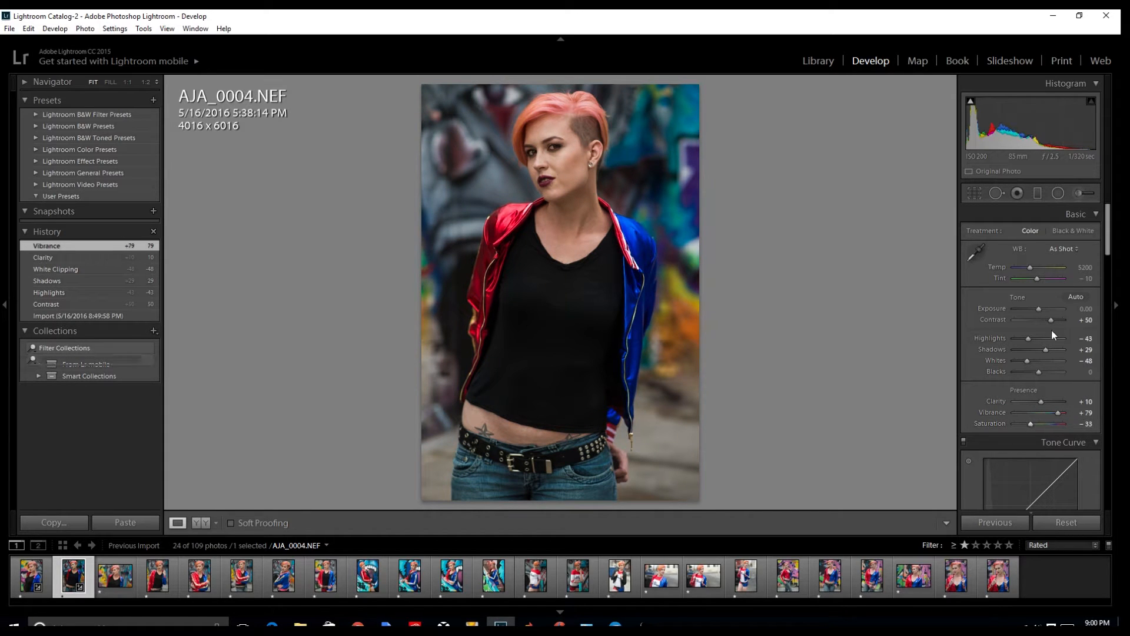
- Apply the Medium Contrast point curve to AJA_0004 and set the tone curve's Darks to +32
scroll(1052, 329, down, 6)
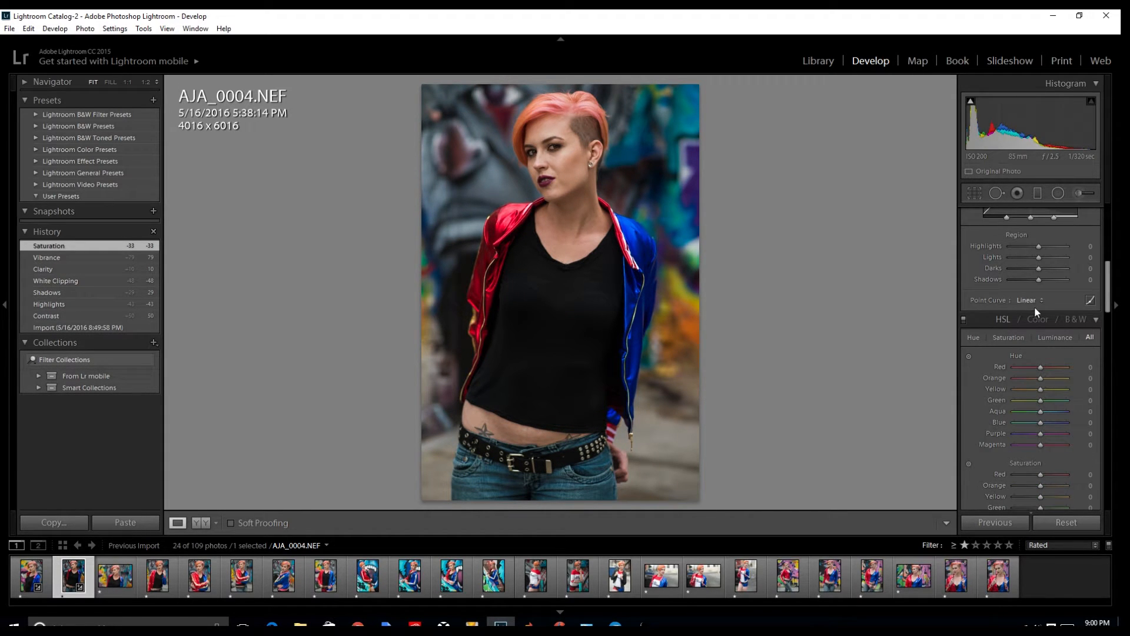
click(1034, 305)
click(1020, 325)
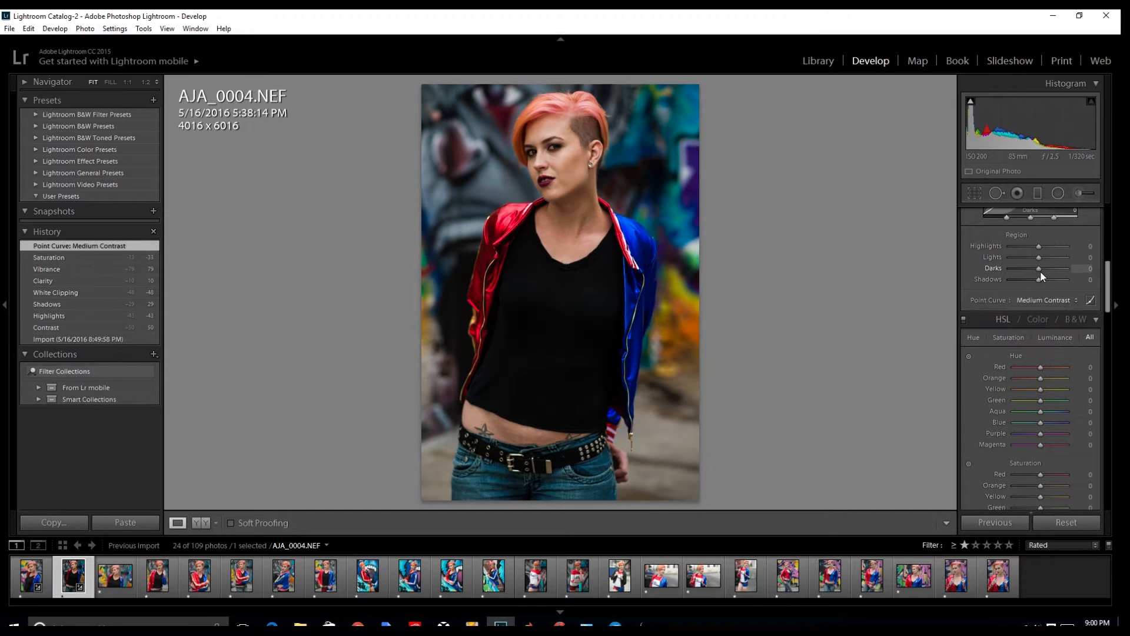
drag(1041, 270, 1049, 273)
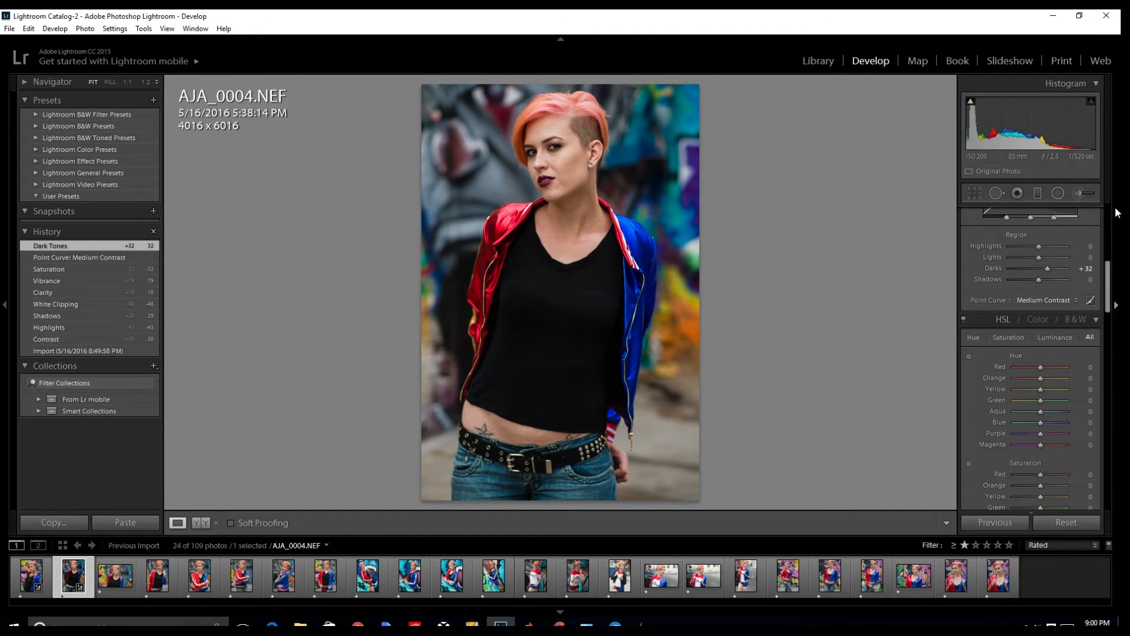
scroll(1090, 301, up, 8)
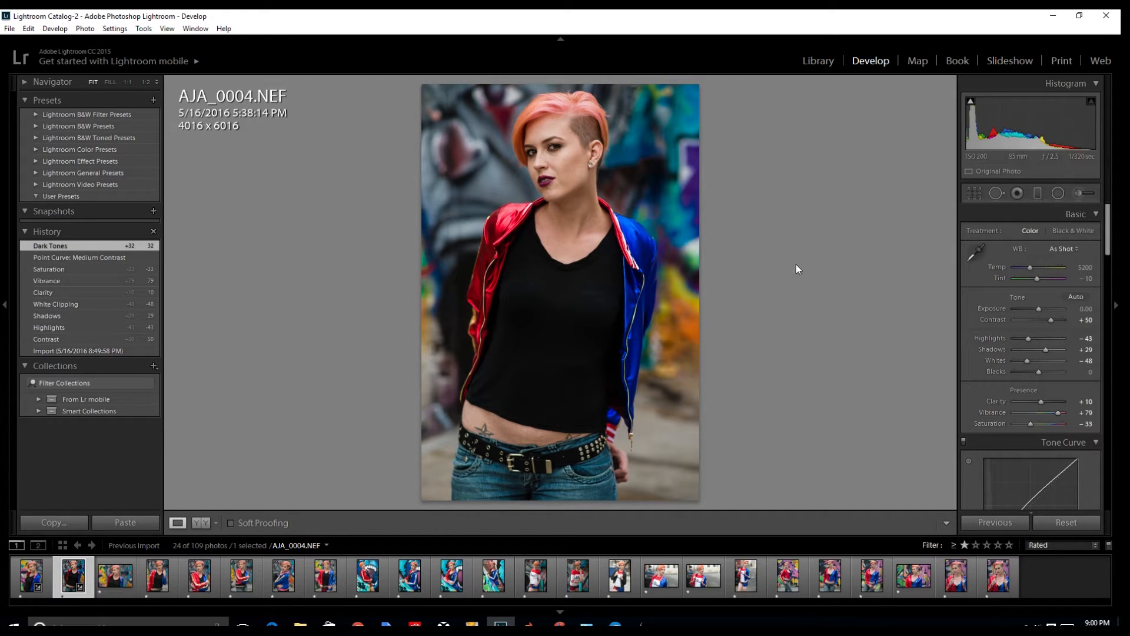
- Add a Highlight Priority post-crop vignette with an amount of -19 to AJA_0004
scroll(1024, 296, down, 3)
scroll(1024, 295, down, 15)
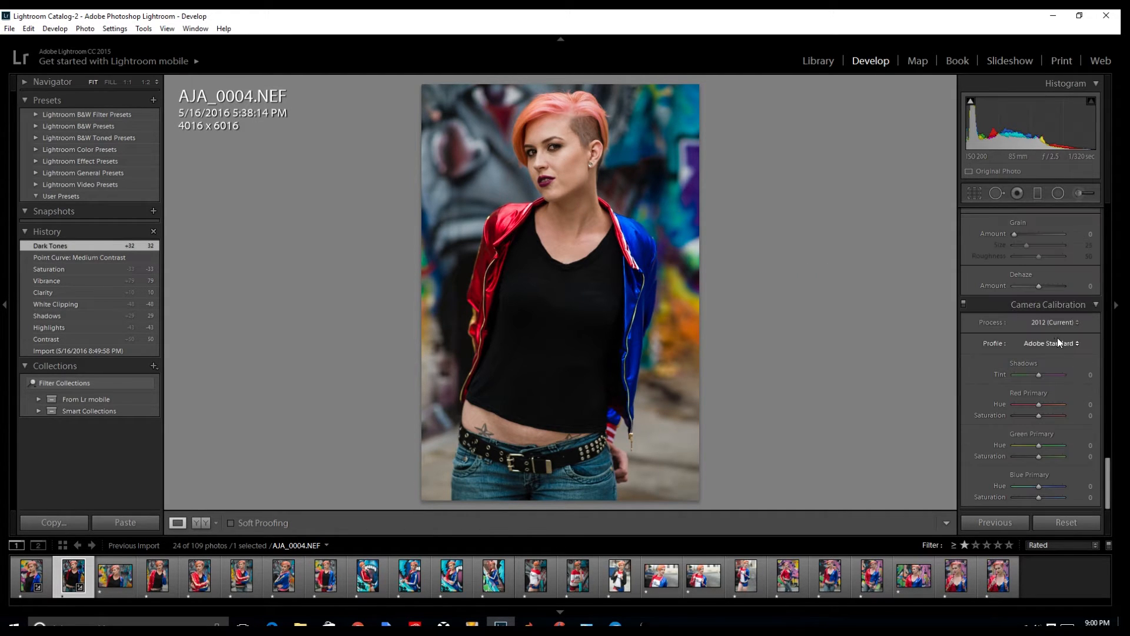
scroll(1051, 338, up, 6)
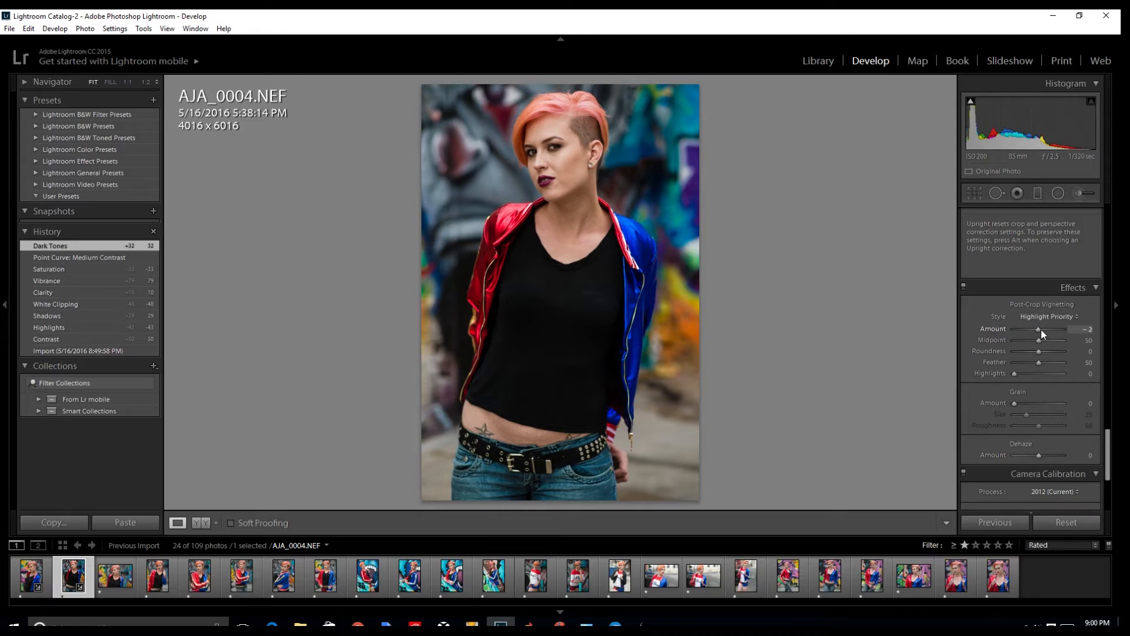
drag(1041, 328, 1037, 334)
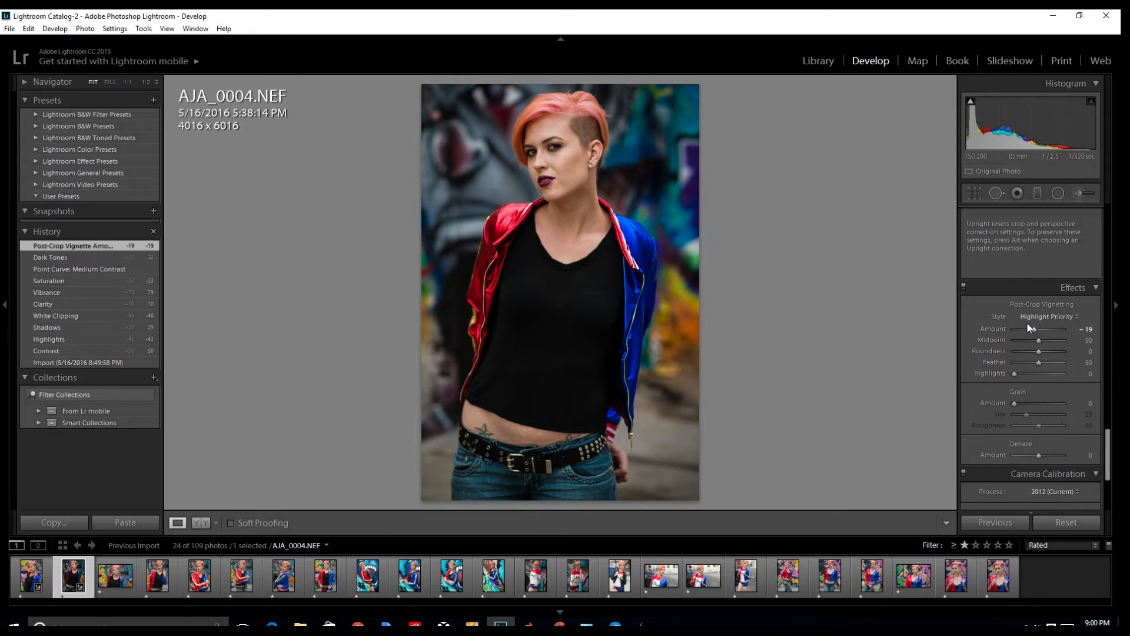
- Compare the edited photo AJA_0004 with its original version
scroll(1040, 281, up, 3)
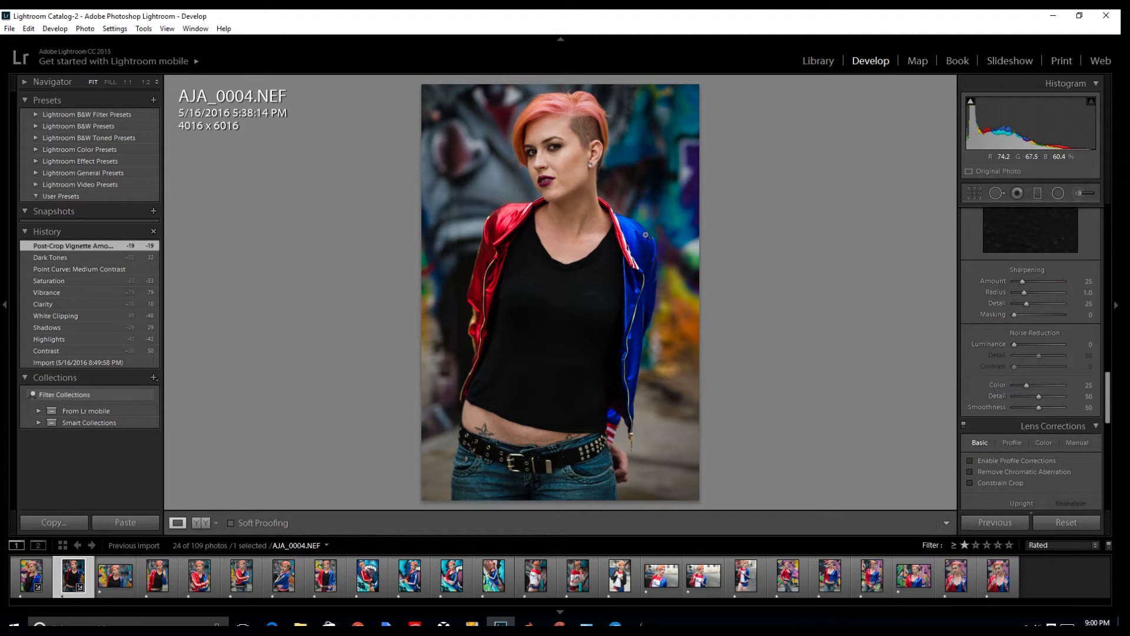
scroll(1063, 326, up, 2)
scroll(1063, 326, up, 5)
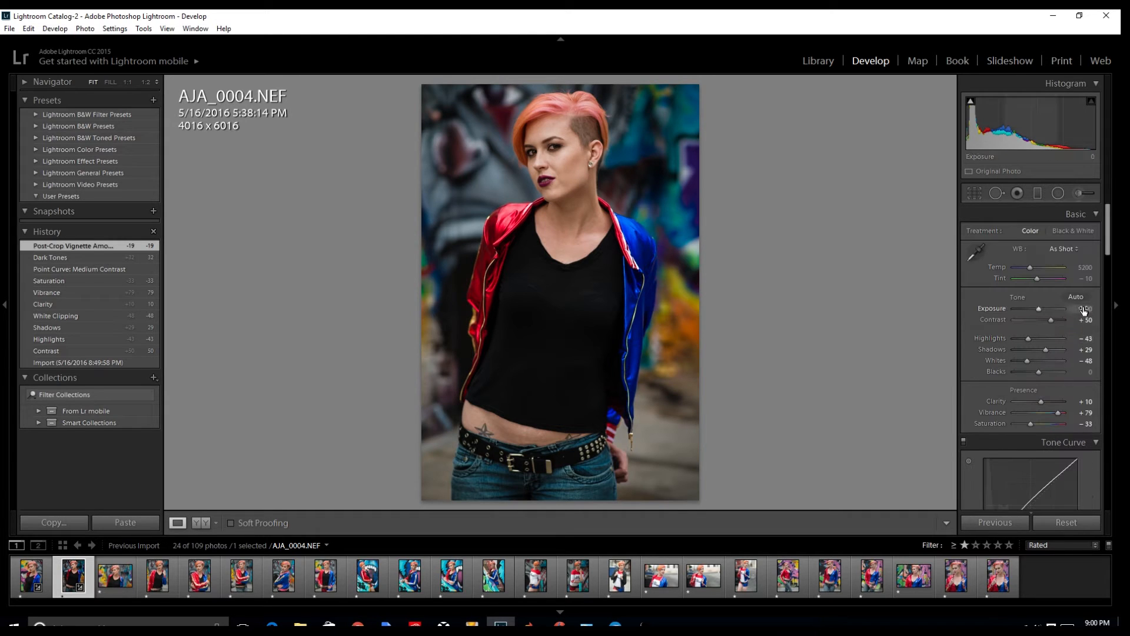
key(backslash)
key(backslash)
key(backslash)
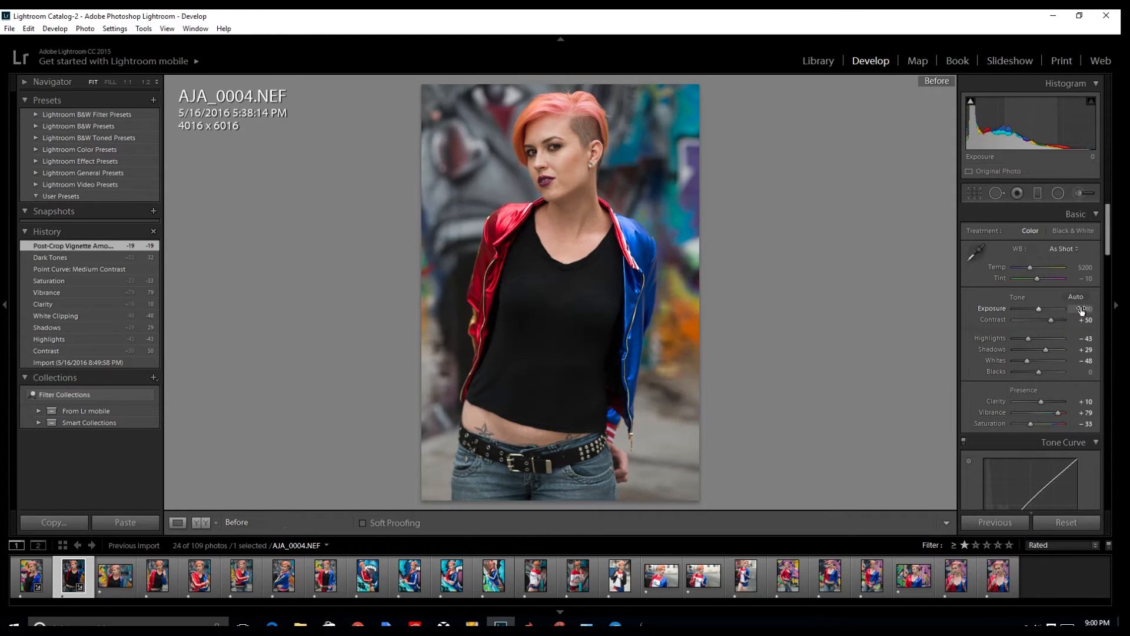
key(backslash)
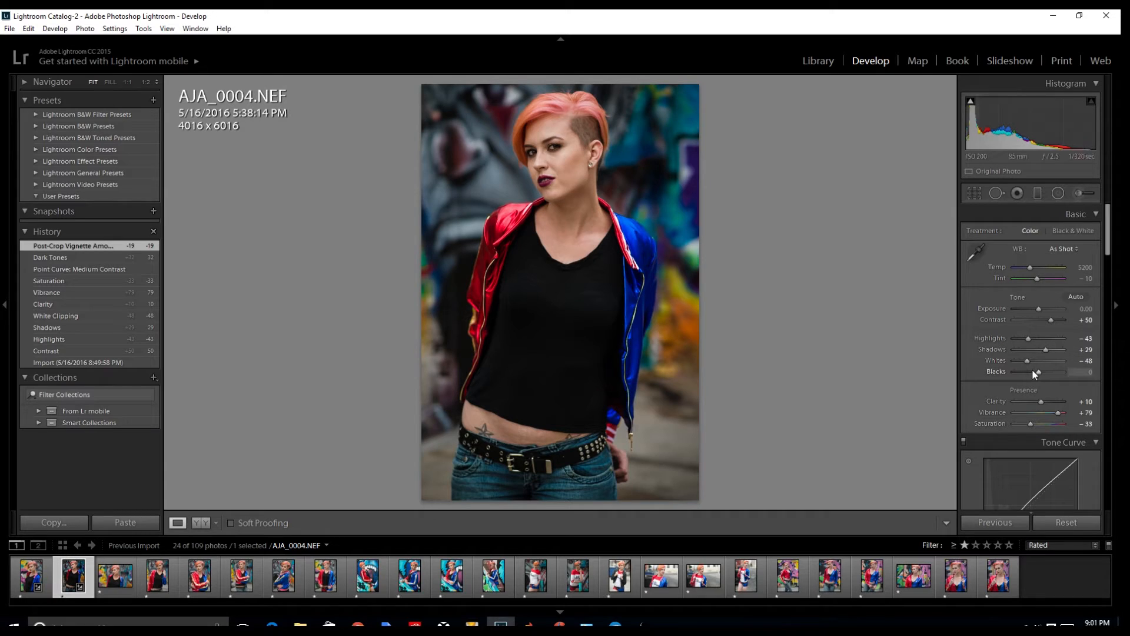
- Raise Shadows to +43 on AJA_0004 and check the edit against the original
drag(1046, 350, 1016, 359)
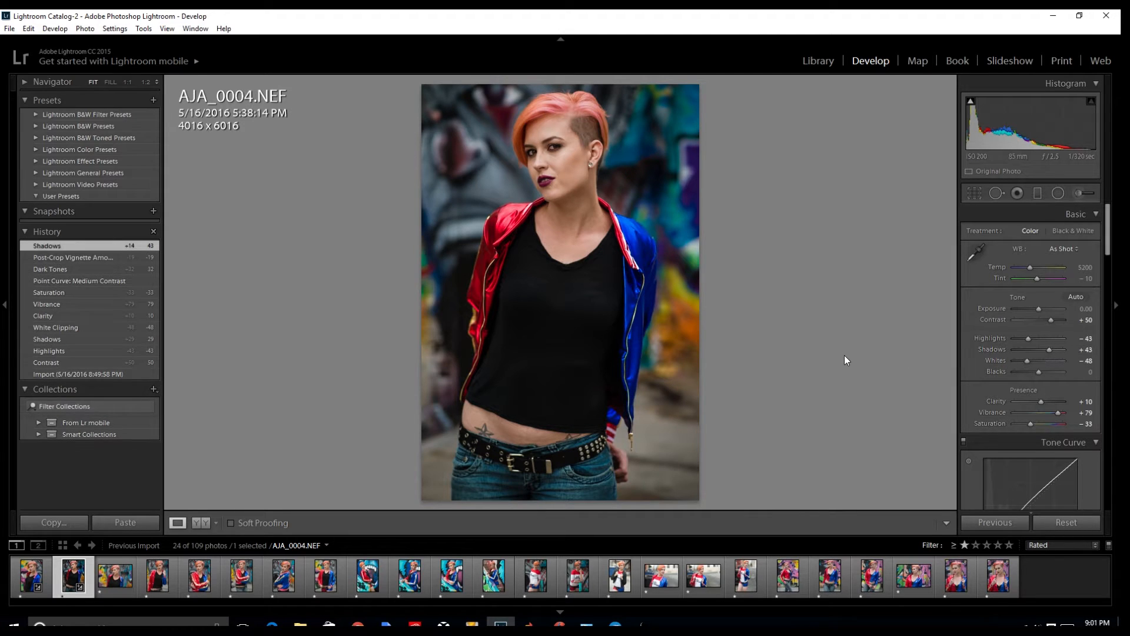
key(backslash)
key(backslash)
- On the next photo, AJA_0006, set Contrast +38, Highlights -52, Shadows +45, Whites -24, Blacks -10, Clarity +19, Vibrance +57 and Saturation -21
key(Right)
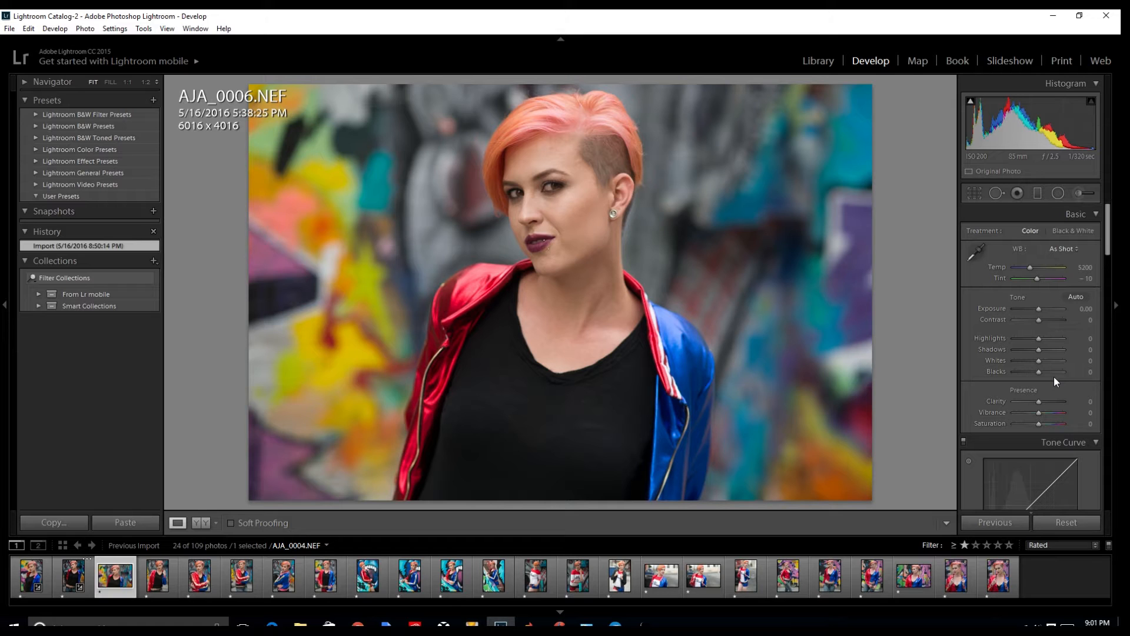
drag(1039, 373, 1041, 401)
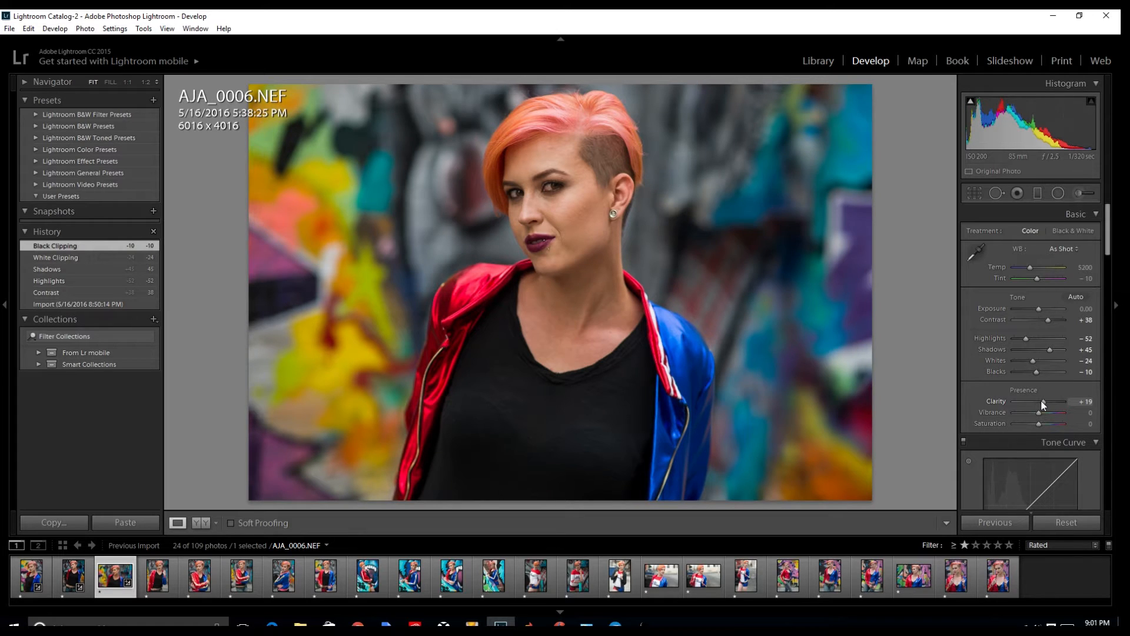
drag(1038, 423, 1033, 422)
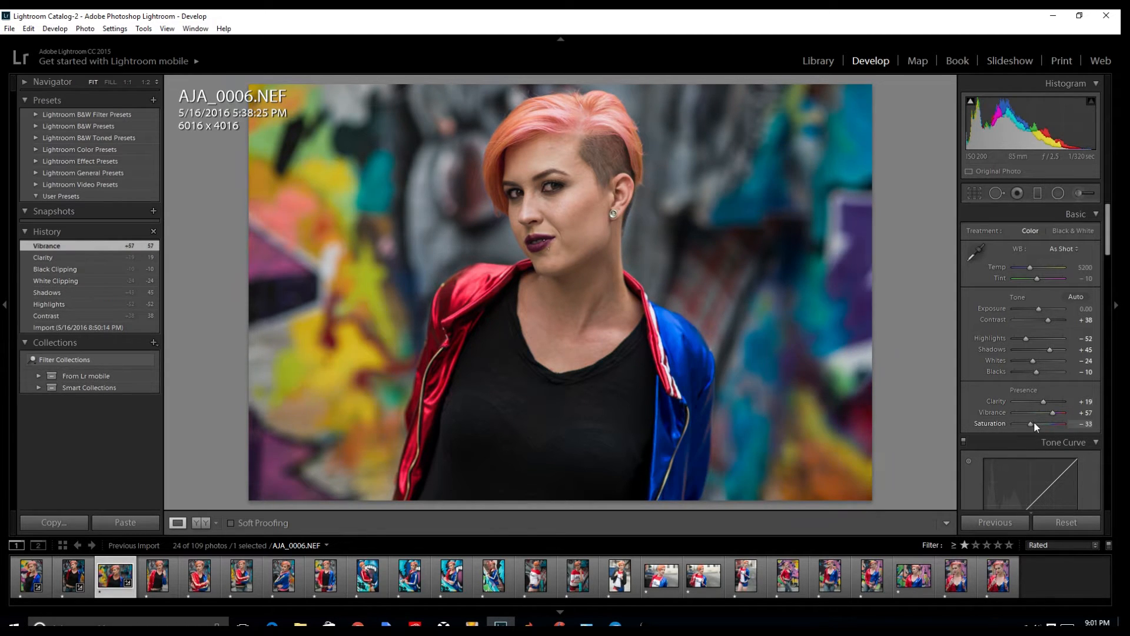
scroll(1032, 395, down, 5)
click(1029, 385)
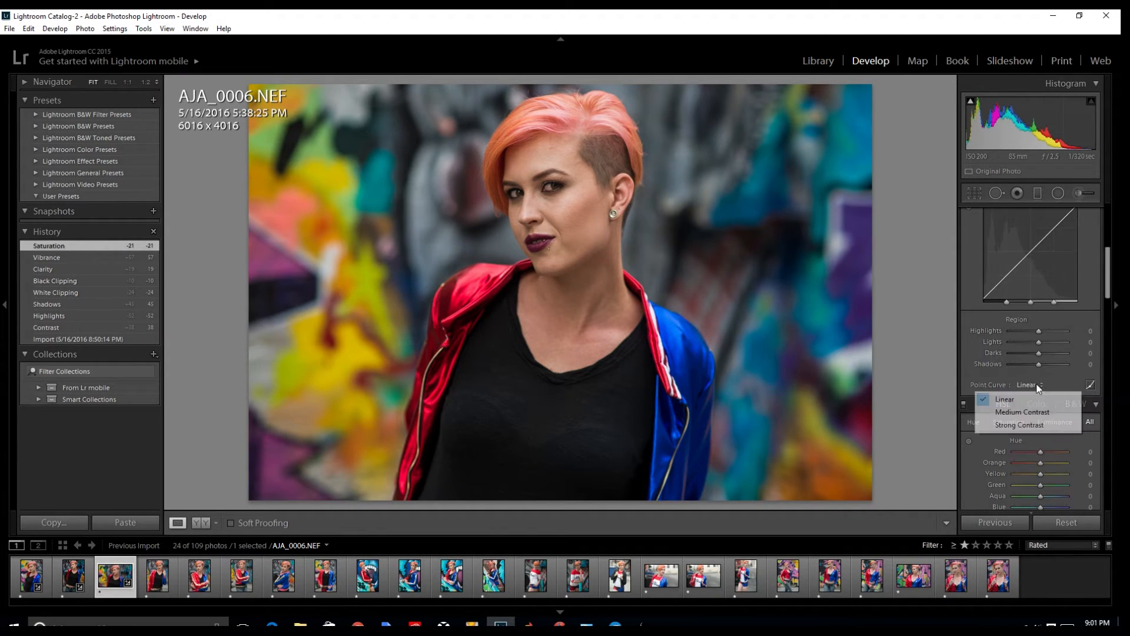
click(1034, 413)
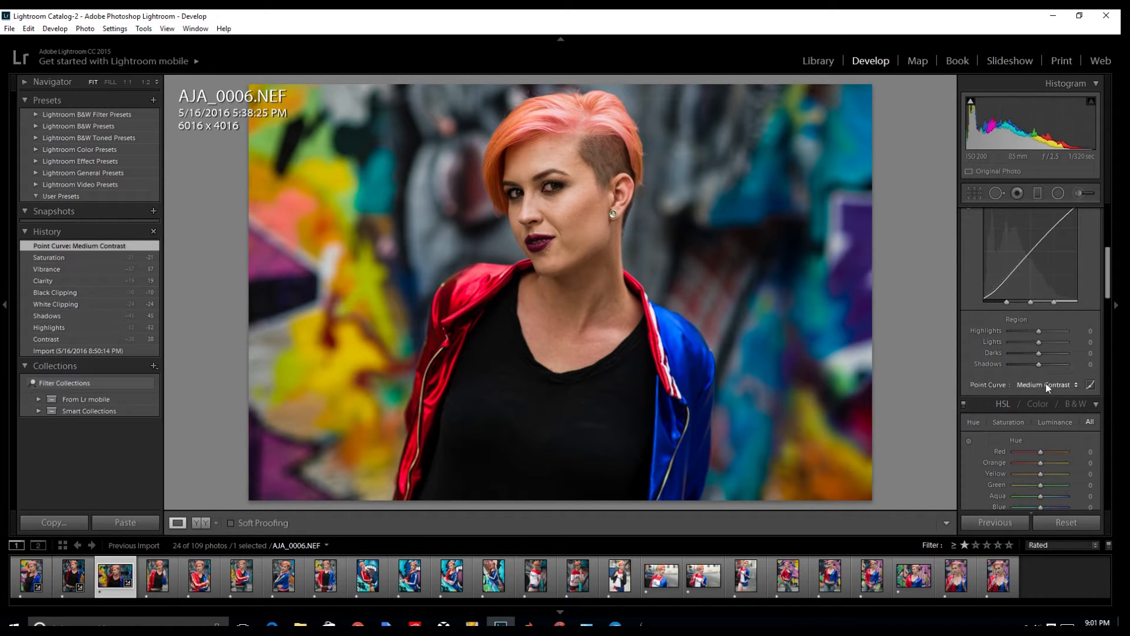
click(1039, 384)
click(1034, 400)
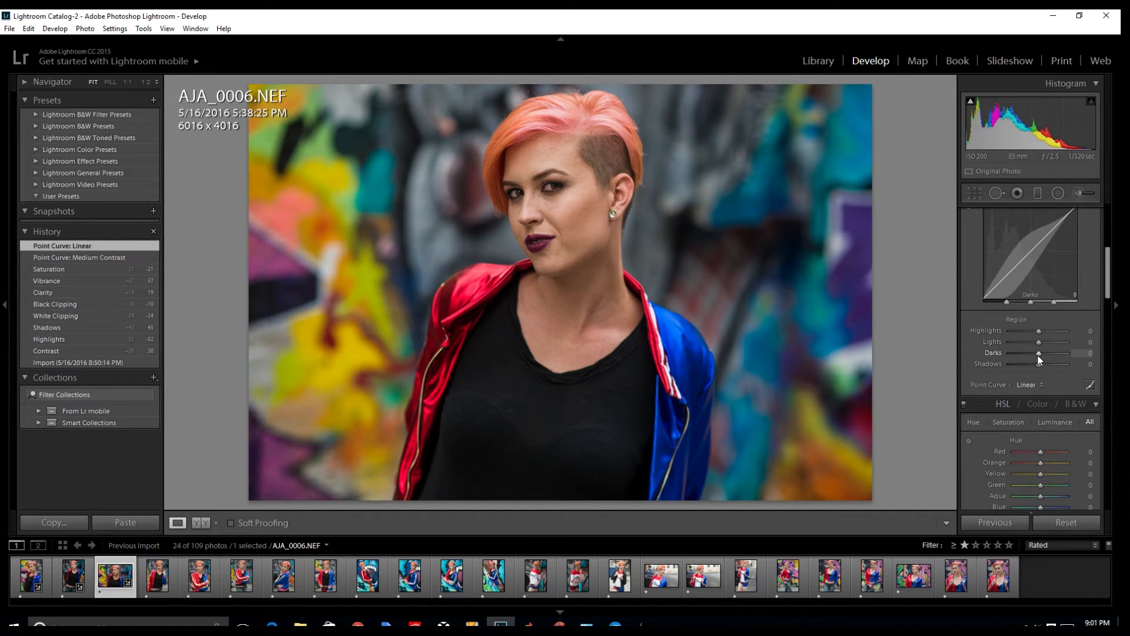
- Set the tone curve's Darks to +11 on AJA_0006
drag(1039, 354, 1041, 354)
scroll(1054, 306, up, 3)
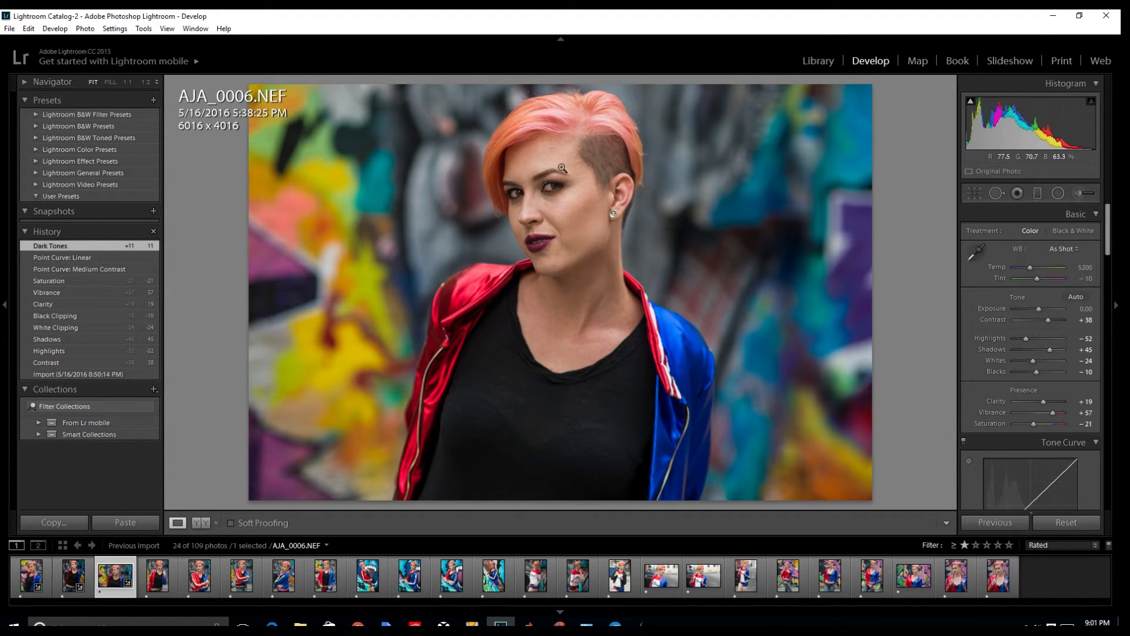
- Reopen the edited photo AJA_0002 for review
click(30, 576)
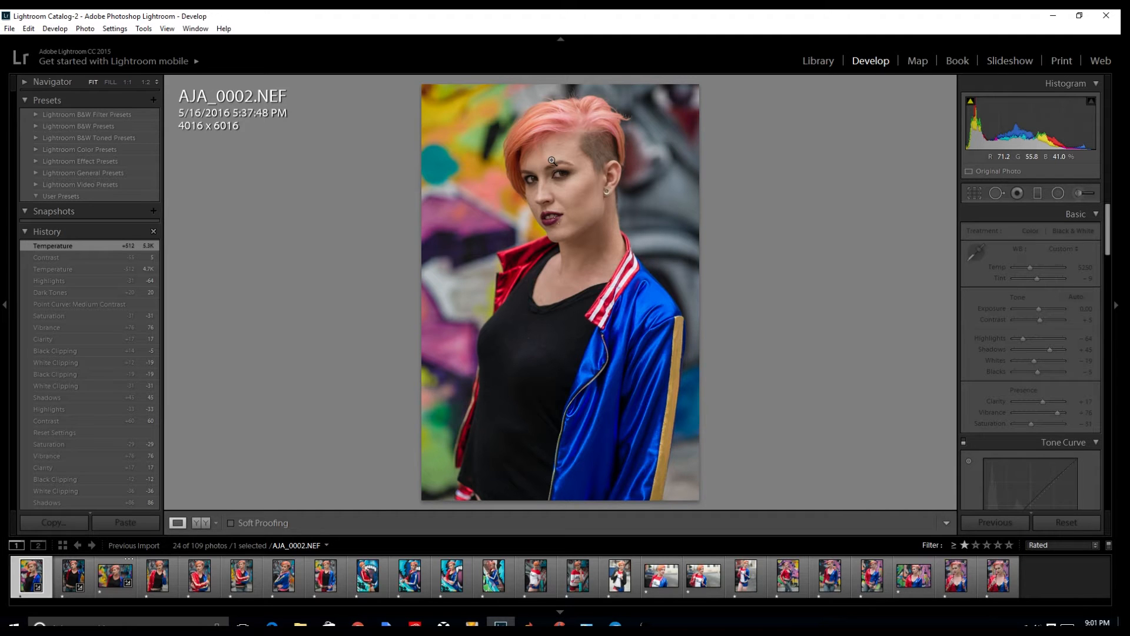
- Heal the blemish on the cheek in AJA_0002 using Spot Removal in Heal mode at size 30
click(552, 160)
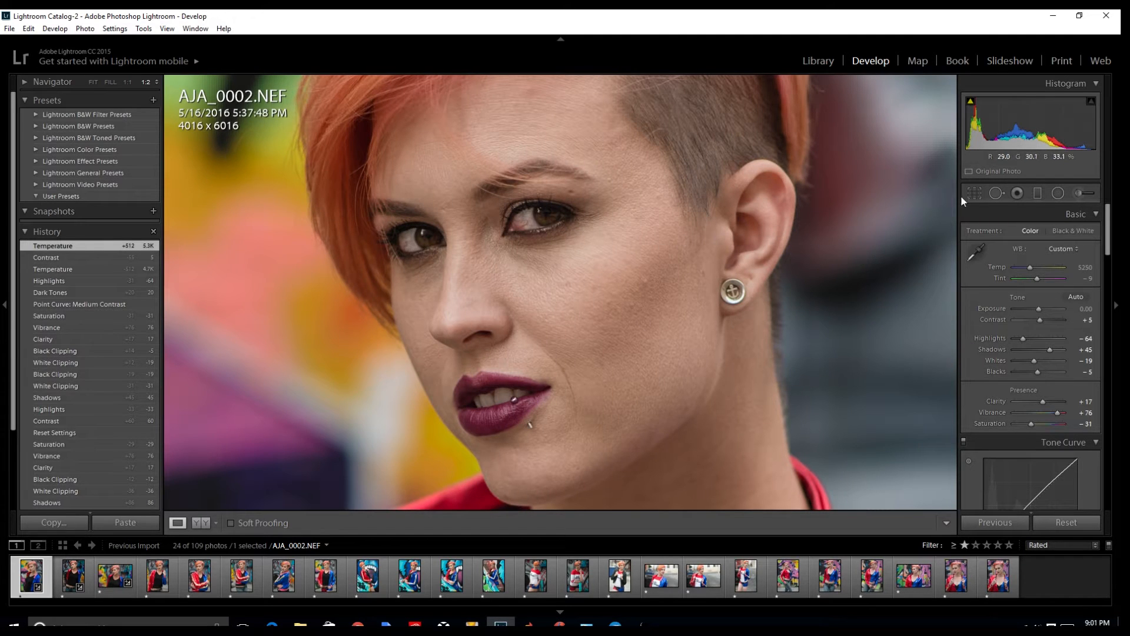
click(995, 193)
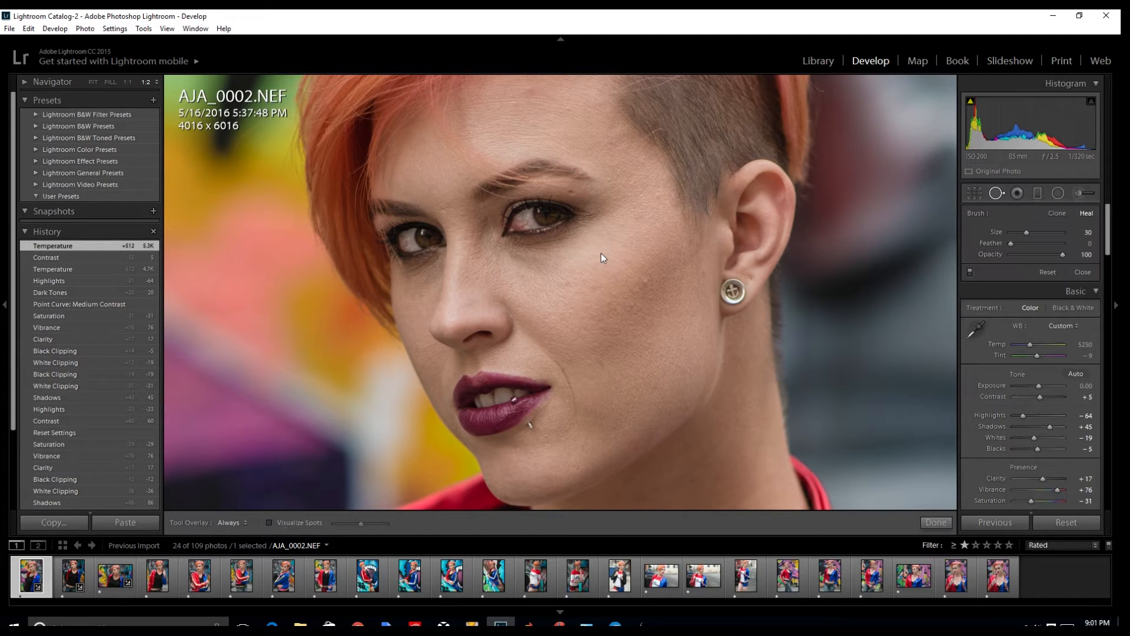
click(643, 282)
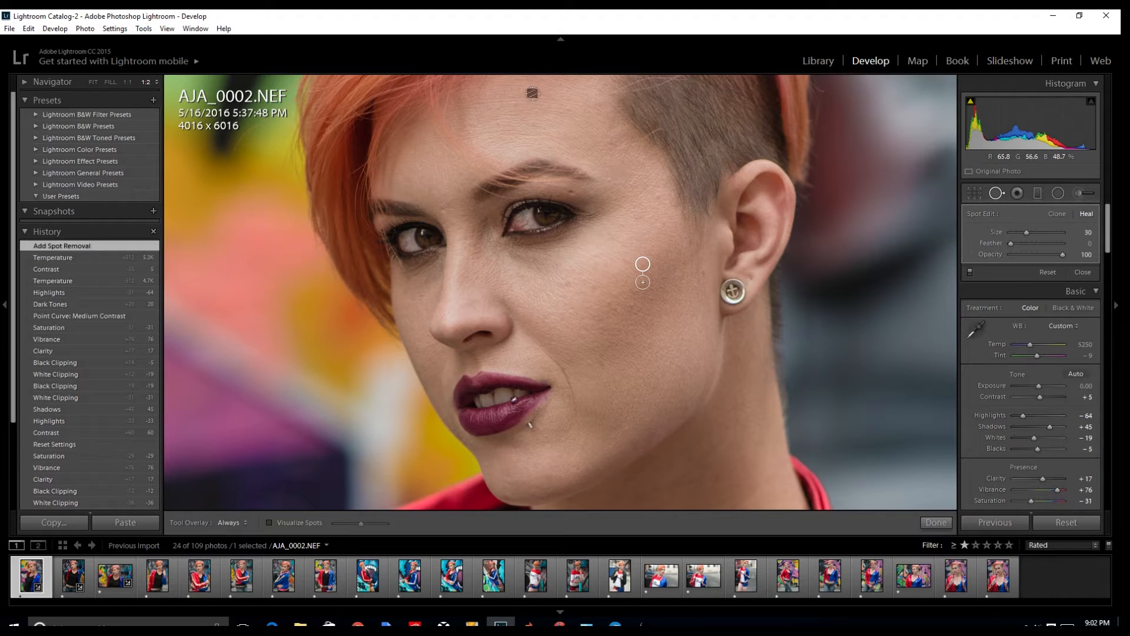
key(Escape)
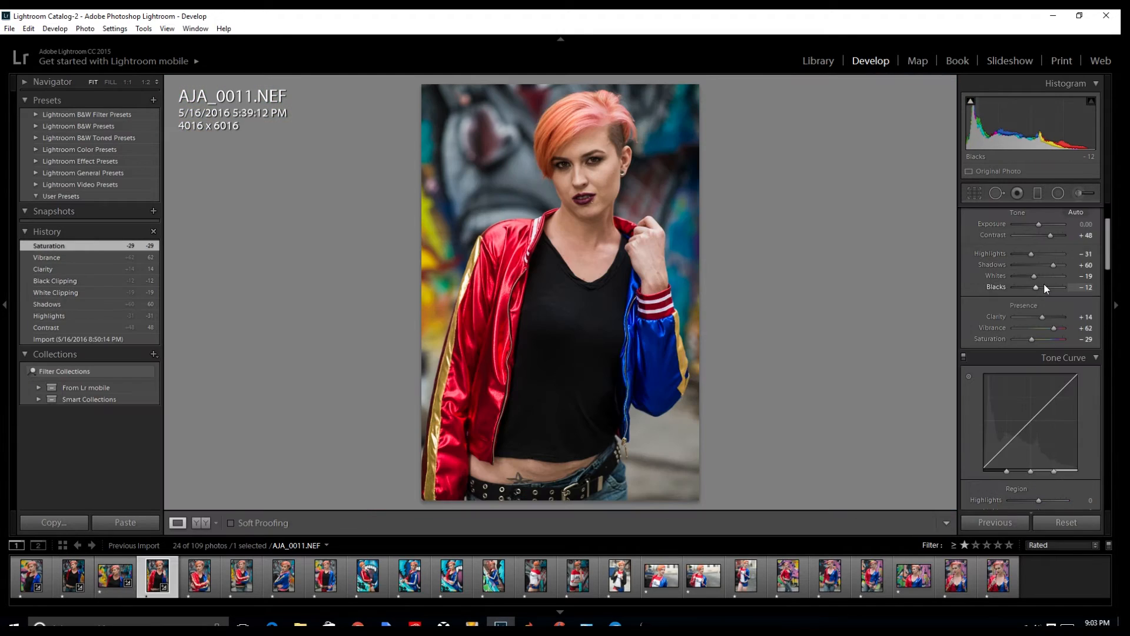
- Try the Strong Contrast and Medium Contrast point curves on AJA_0011 and return the curve to Linear
scroll(1044, 284, down, 5)
click(1030, 300)
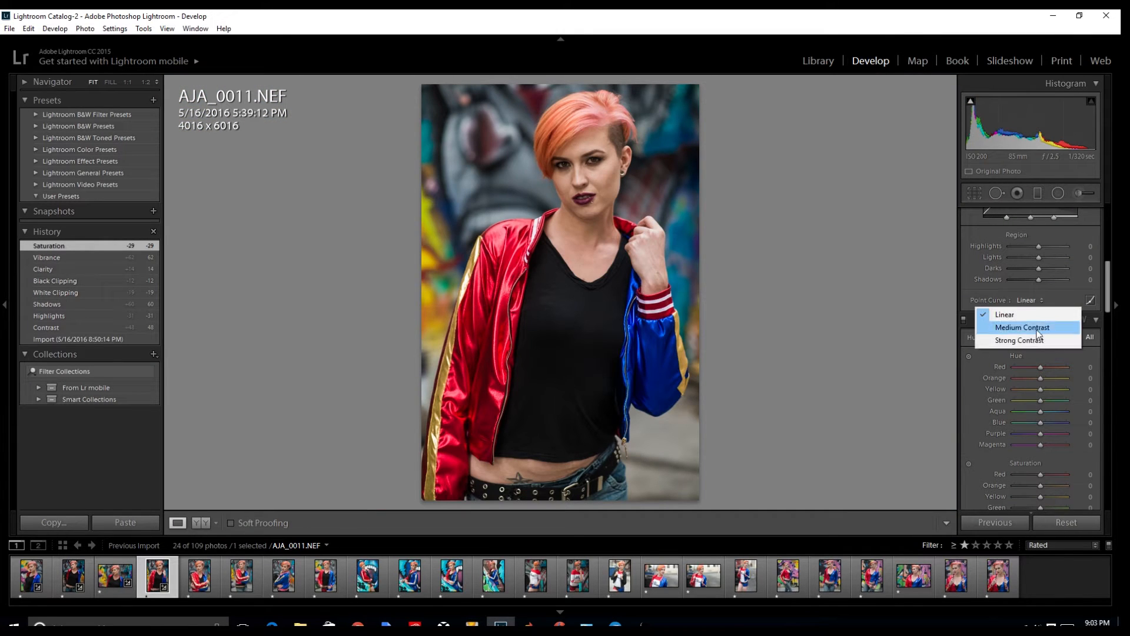
click(1036, 338)
click(1038, 303)
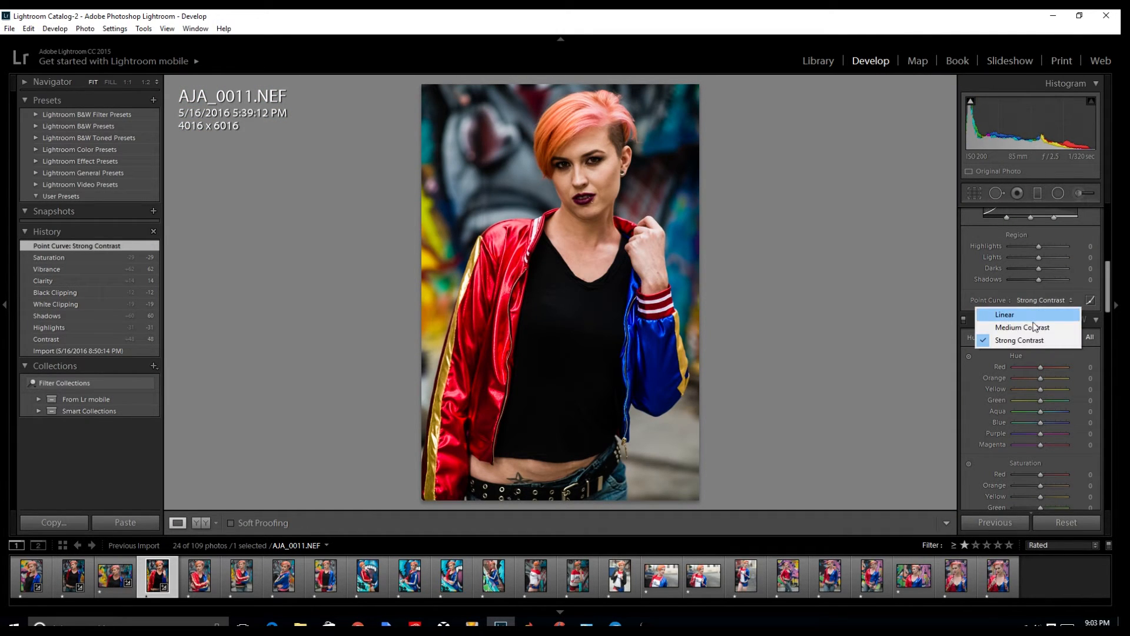
click(1023, 327)
click(1045, 302)
click(1045, 315)
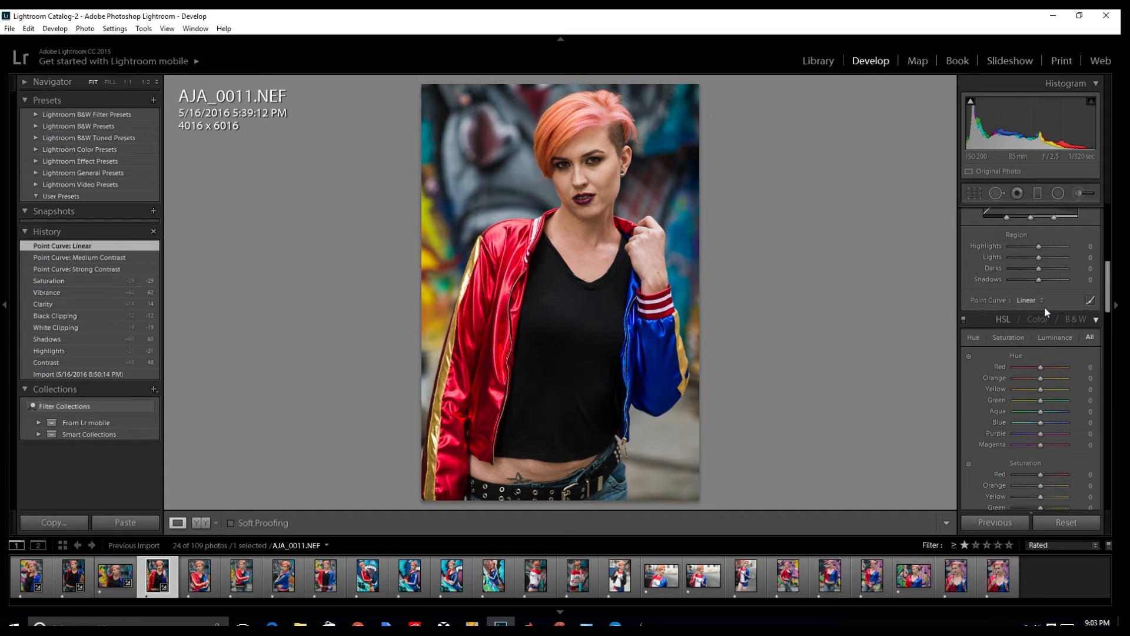
- Set the tone curve's Darks to +18 and the post-crop vignetting Amount to -10 on AJA_0011
drag(1038, 268, 1043, 270)
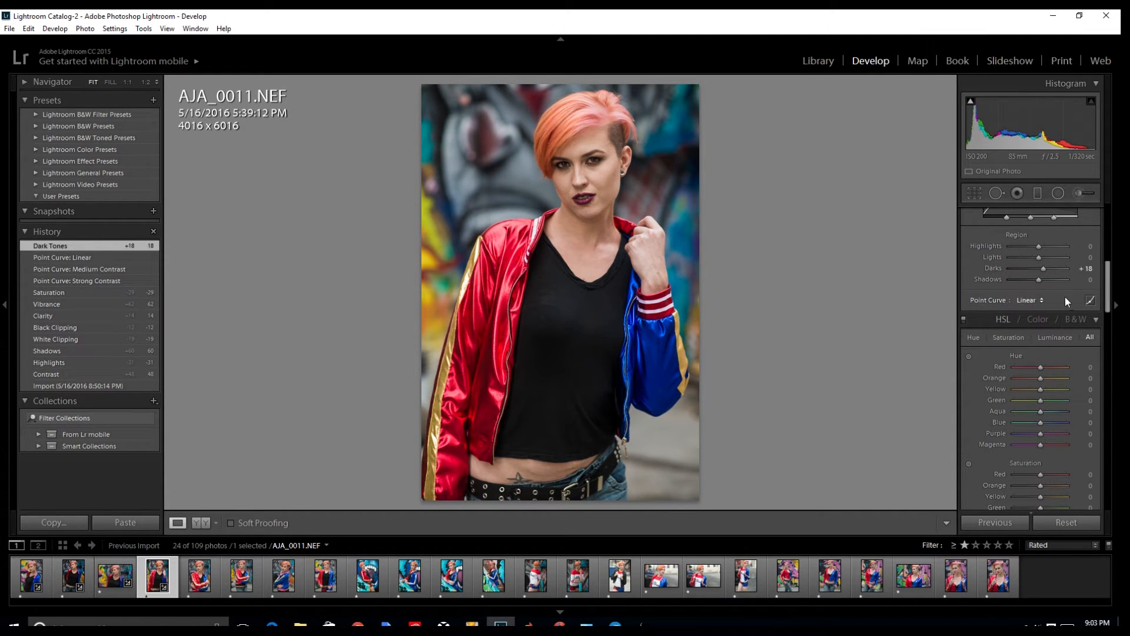
scroll(1065, 297, up, 3)
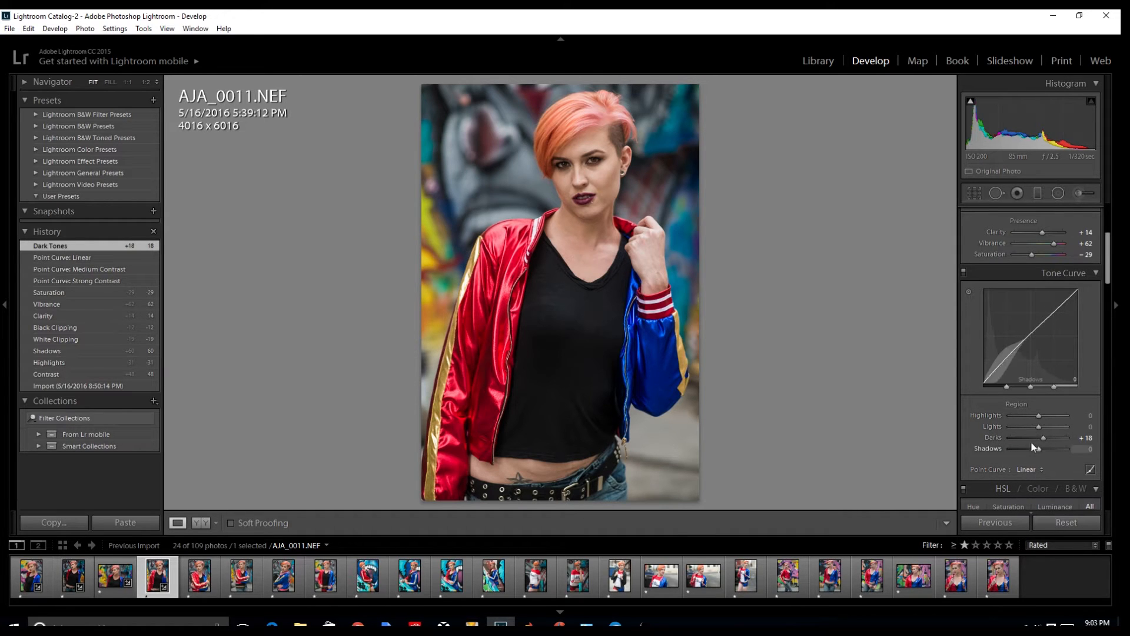
scroll(1040, 456, down, 5)
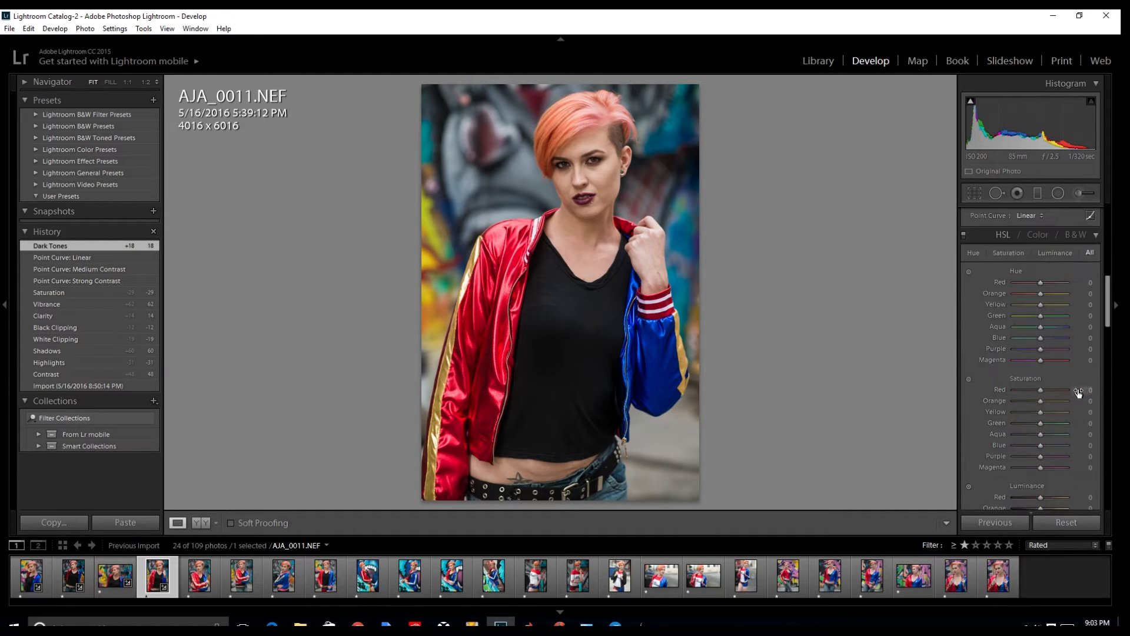
scroll(1079, 389, down, 10)
click(1033, 394)
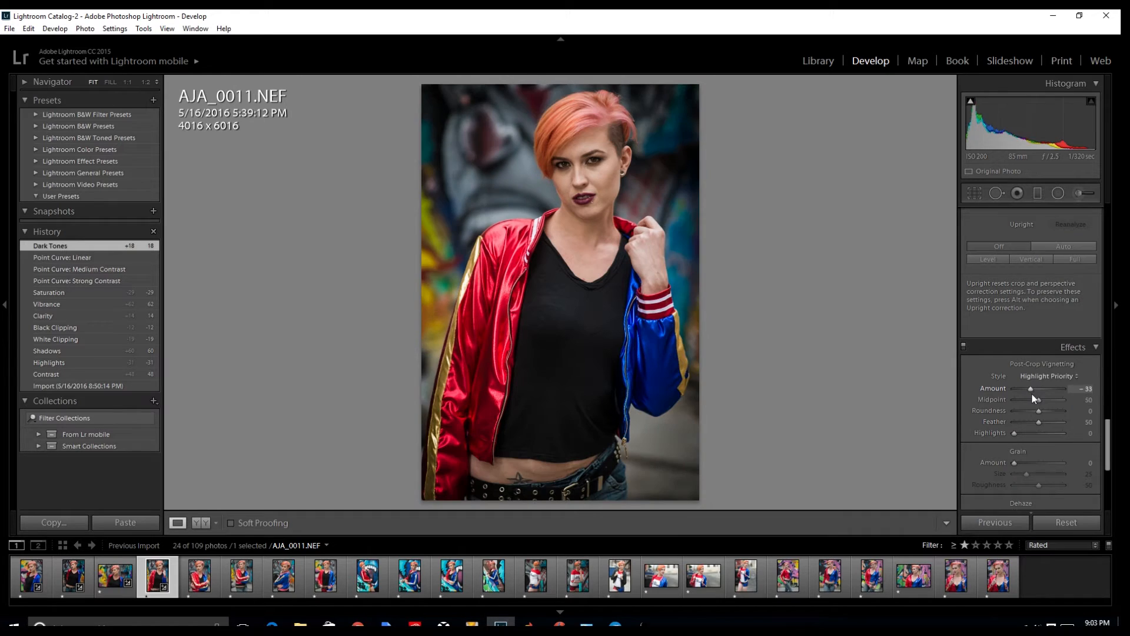
drag(1033, 390, 1040, 390)
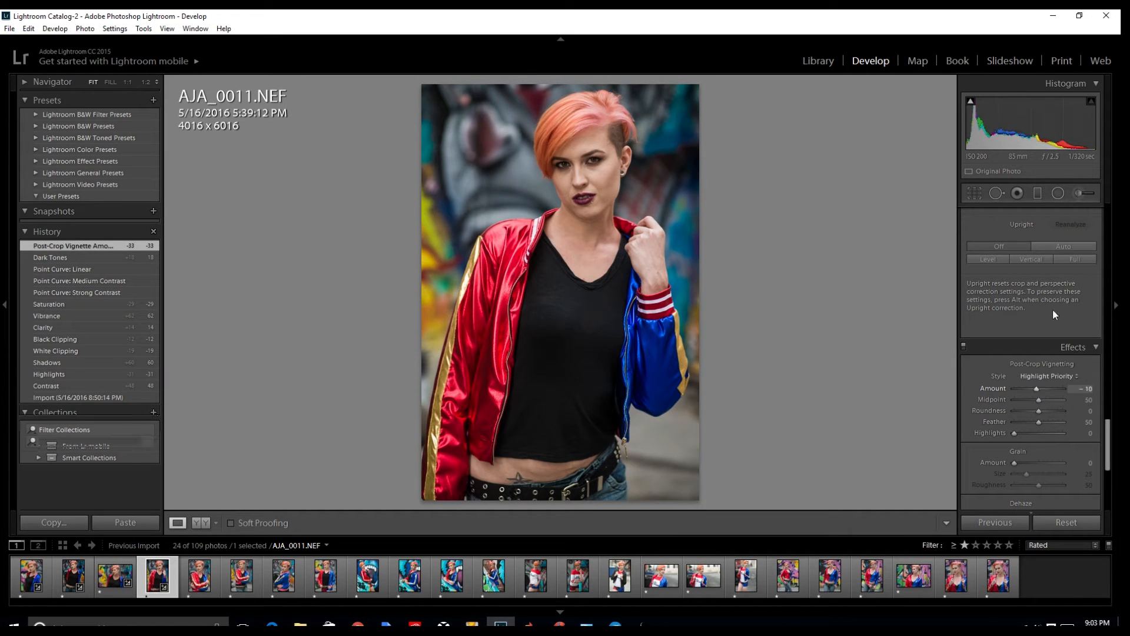
- Compare the edited AJA_0011 with its original version
scroll(1052, 308, up, 15)
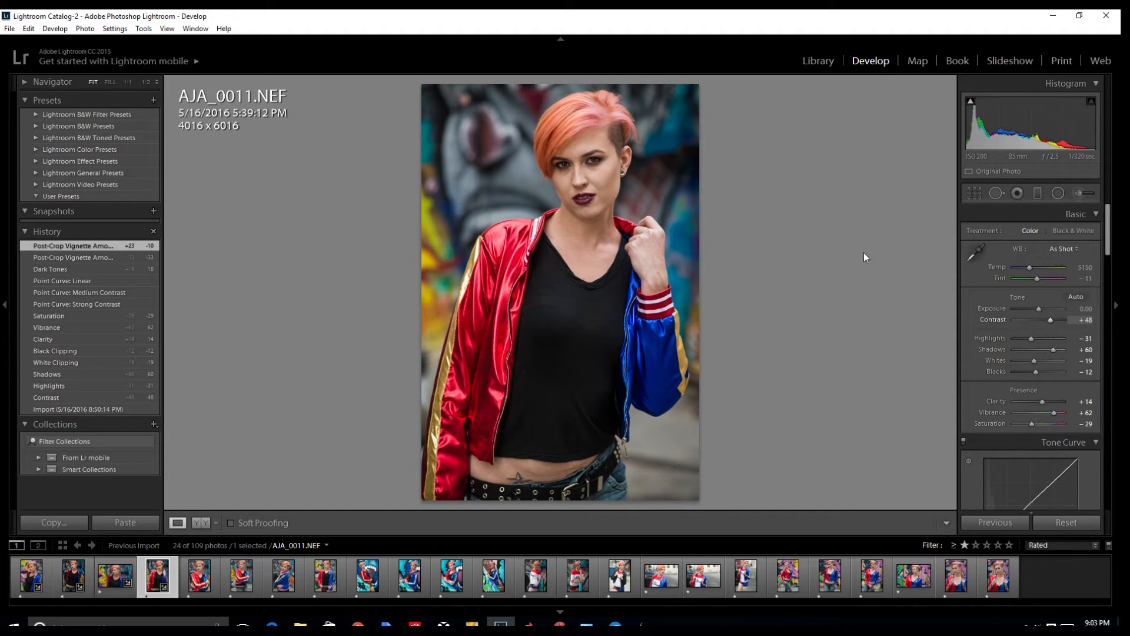
key(backslash)
key(backslash)
- On the next photo, AJA_0014, set Contrast +57, Highlights -33, Shadows +40, Whites -17, Blacks -12, Clarity +10, Vibrance +74 and Saturation -19
key(Right)
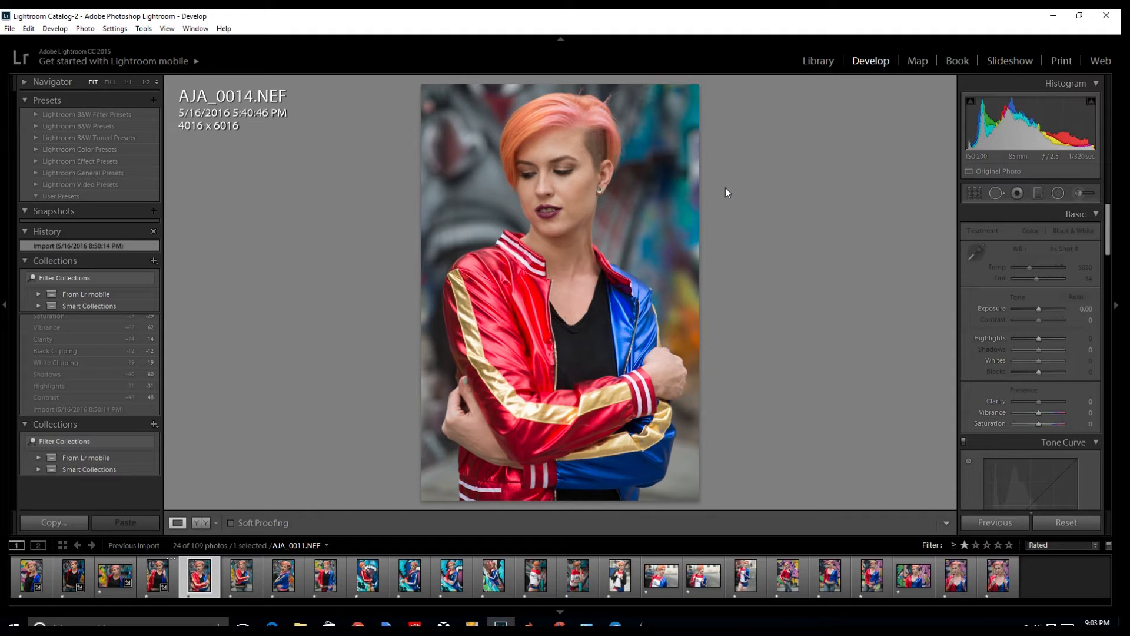
drag(1039, 350, 1037, 402)
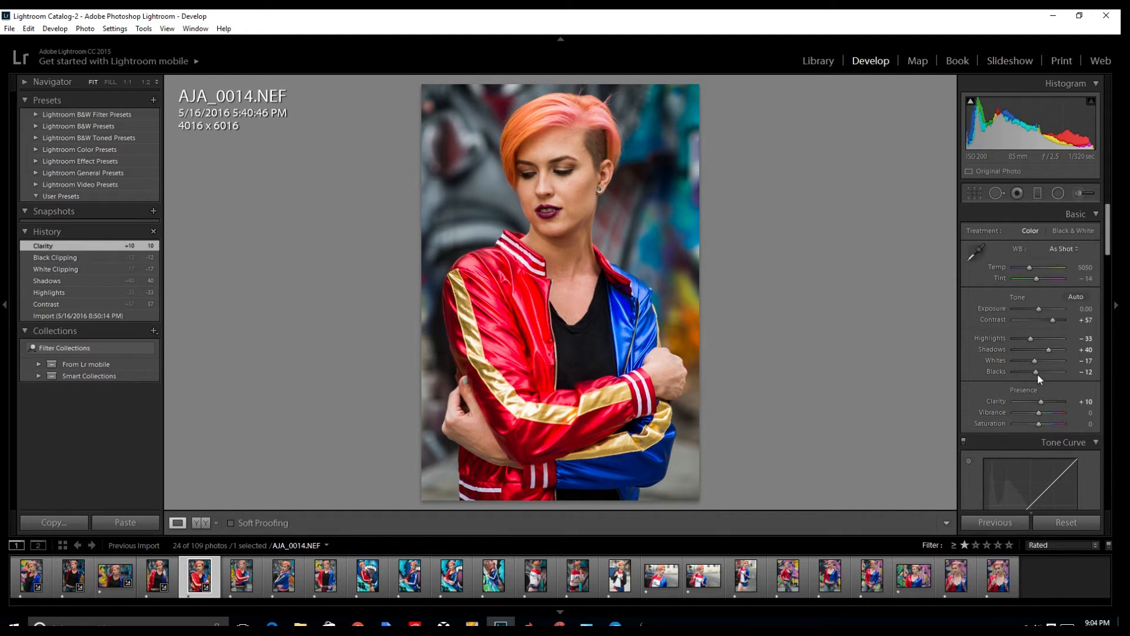
mouse_move(1046, 414)
mouse_down()
mouse_move(1058, 413)
mouse_move(1038, 423)
mouse_up()
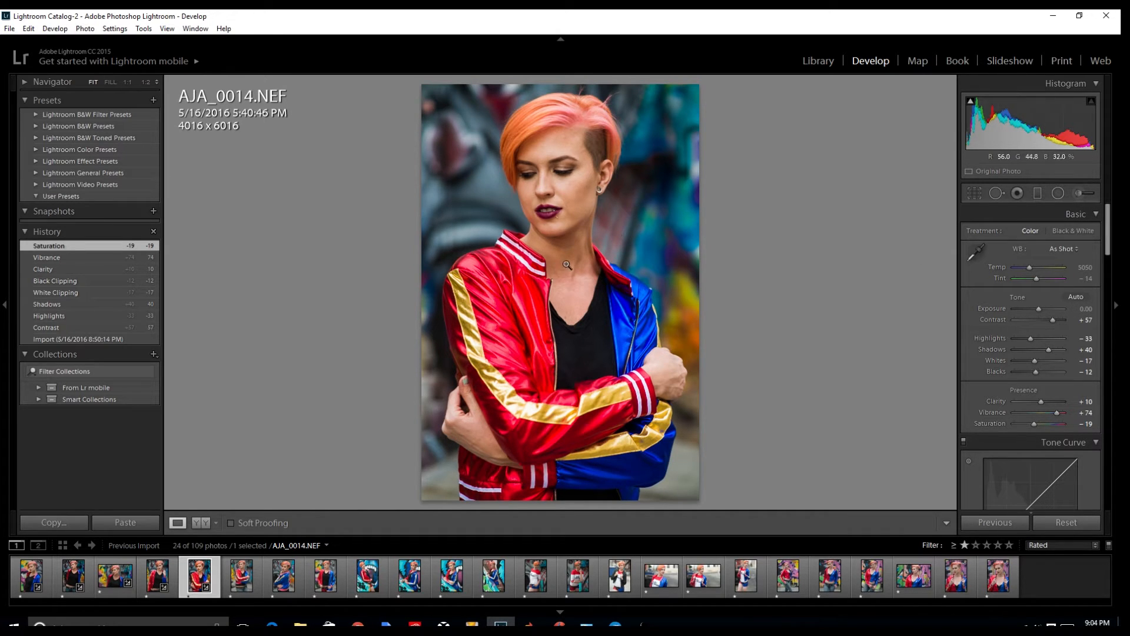
- Heal the cheek and forehead blemishes on AJA_0014 with Spot Removal, enlarging the brush from size 30 to 50 for the forehead
click(548, 155)
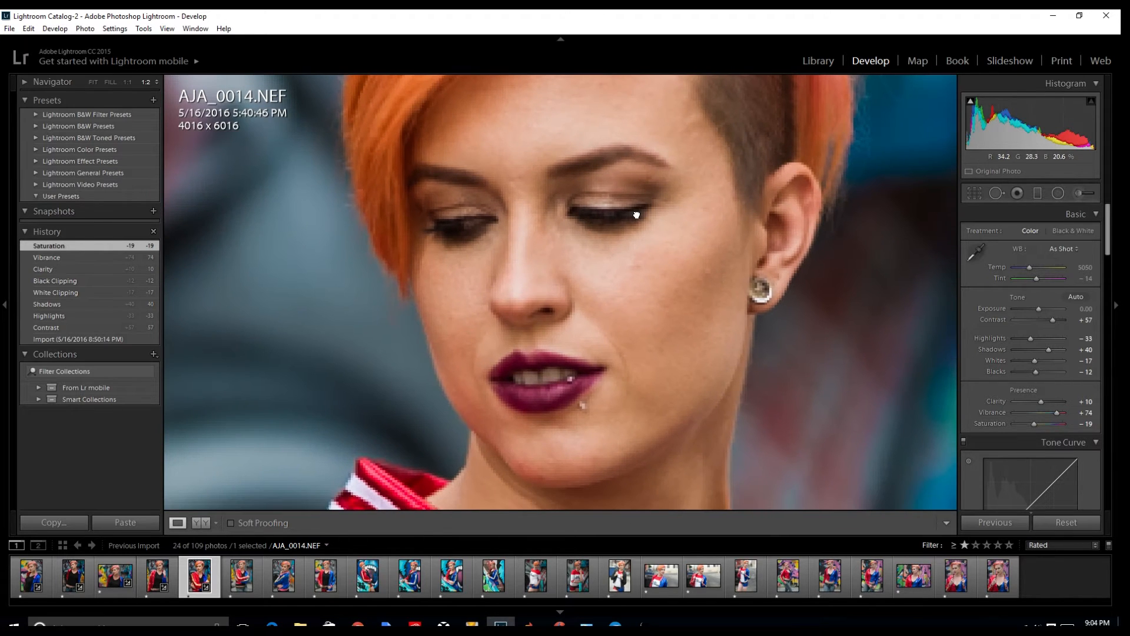
click(996, 193)
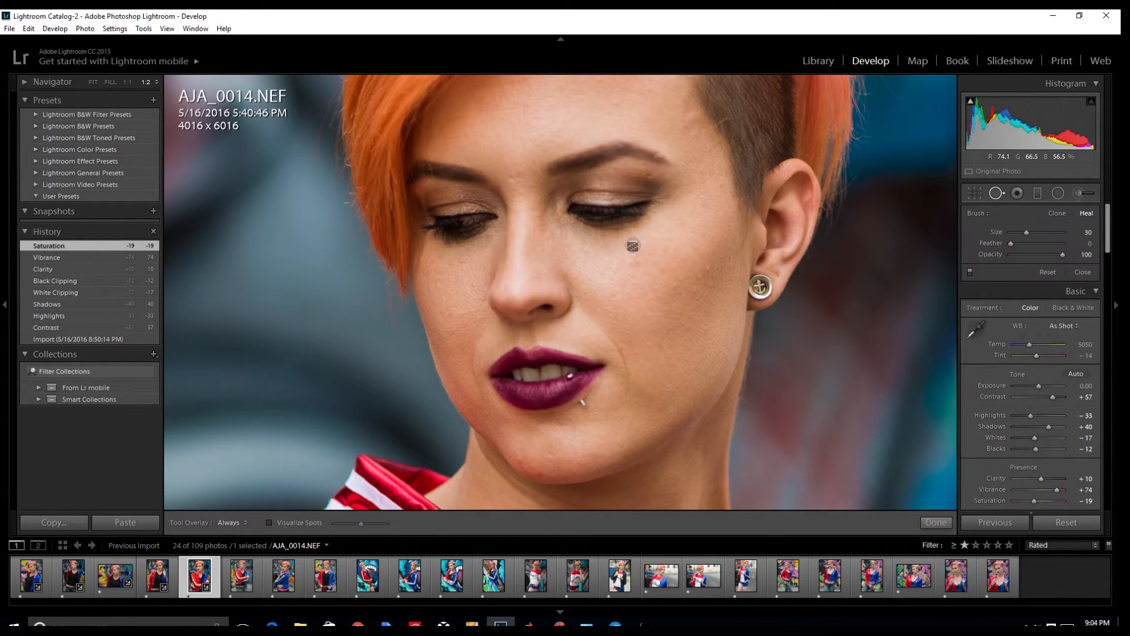
click(707, 269)
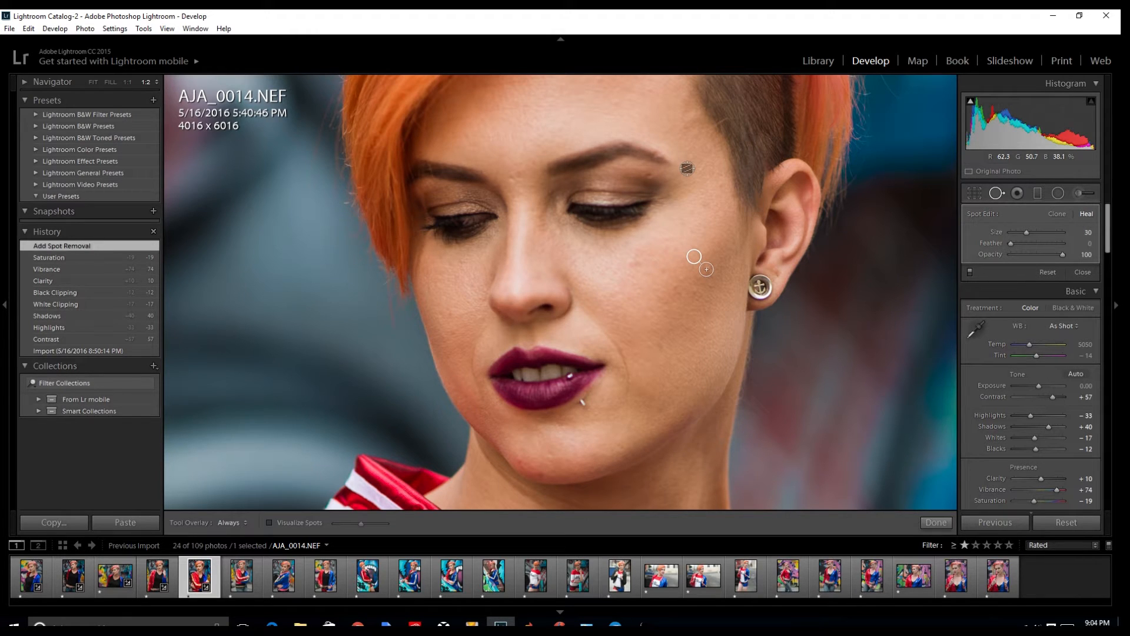
click(649, 346)
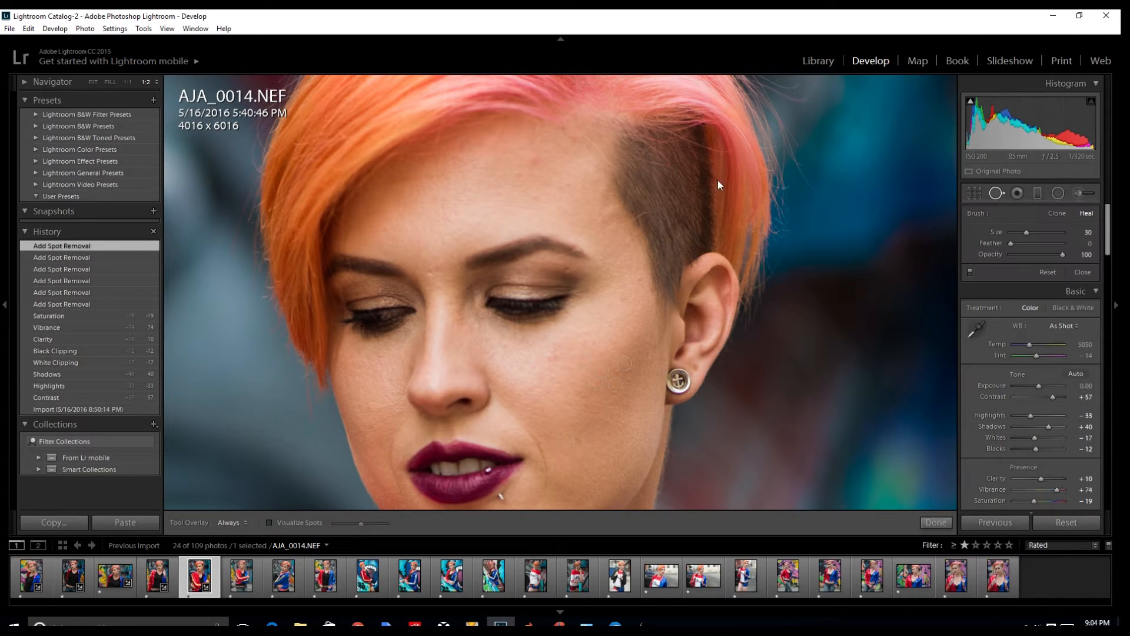
scroll(611, 210, up, 2)
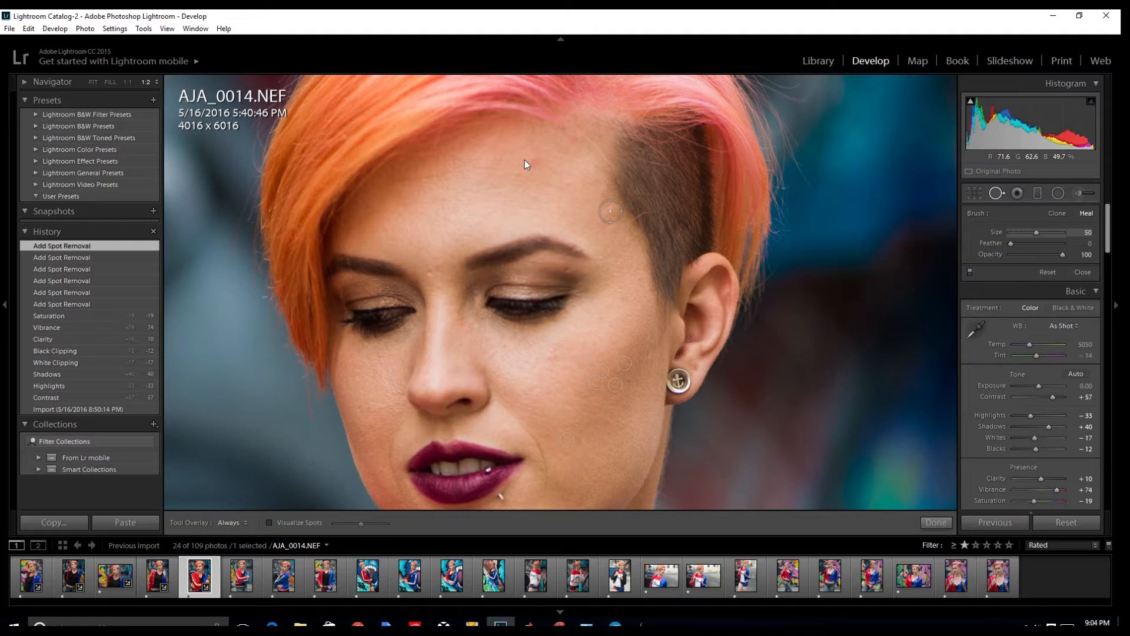
key(q)
key(z)
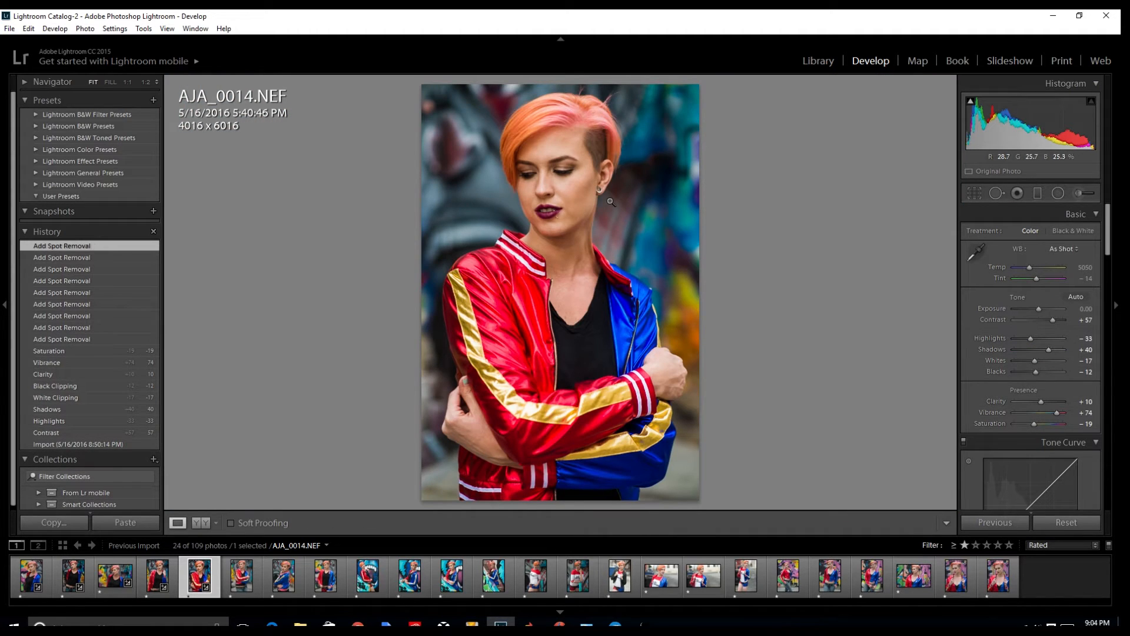
- On the next photo, AJA_0016, heal the forehead and cheek blemishes with Spot Removal at size 35
key(Right)
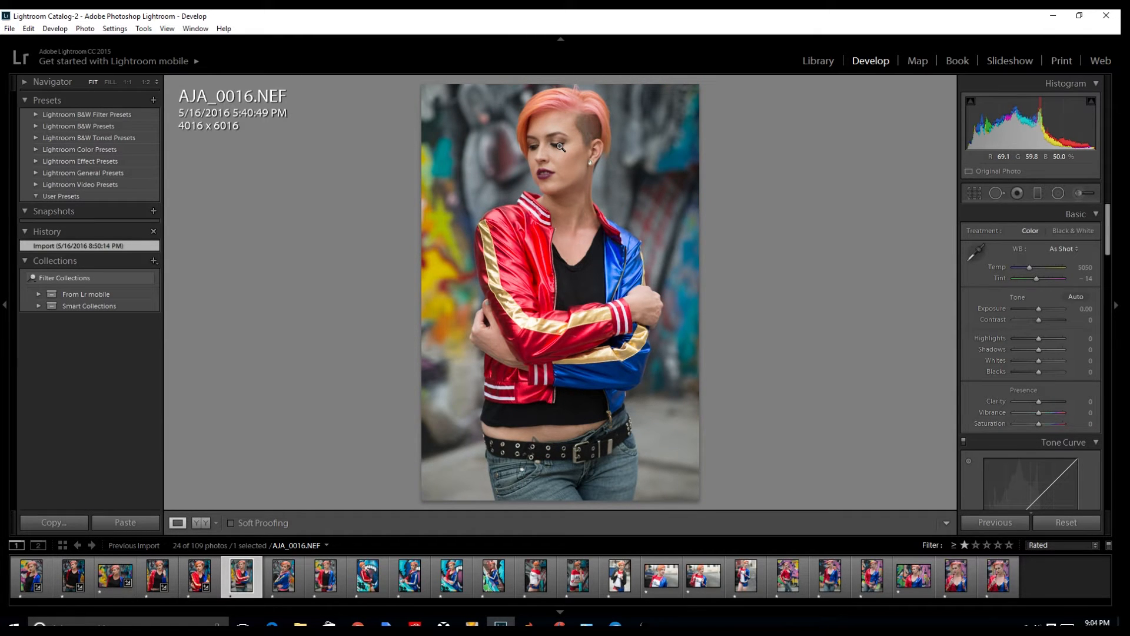
key(z)
key(q)
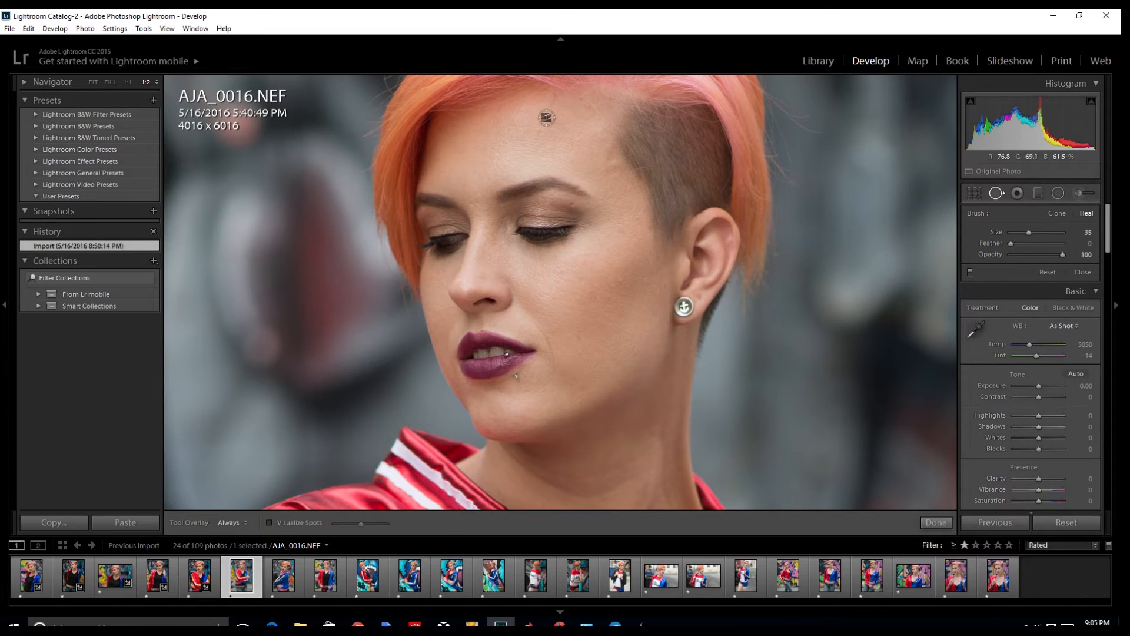
click(546, 118)
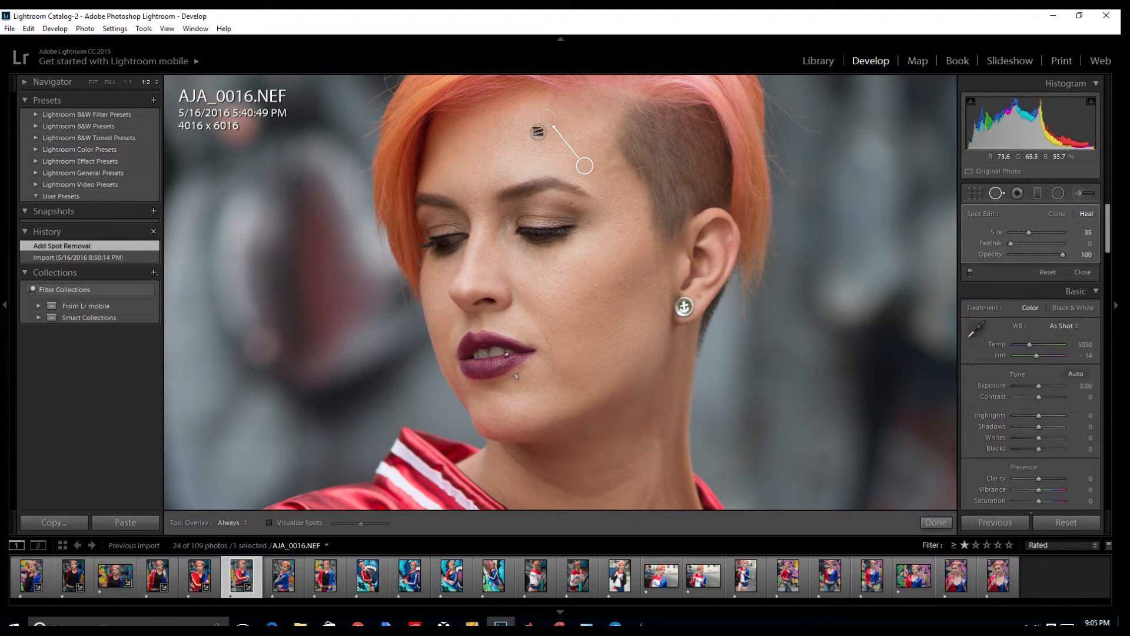
click(620, 273)
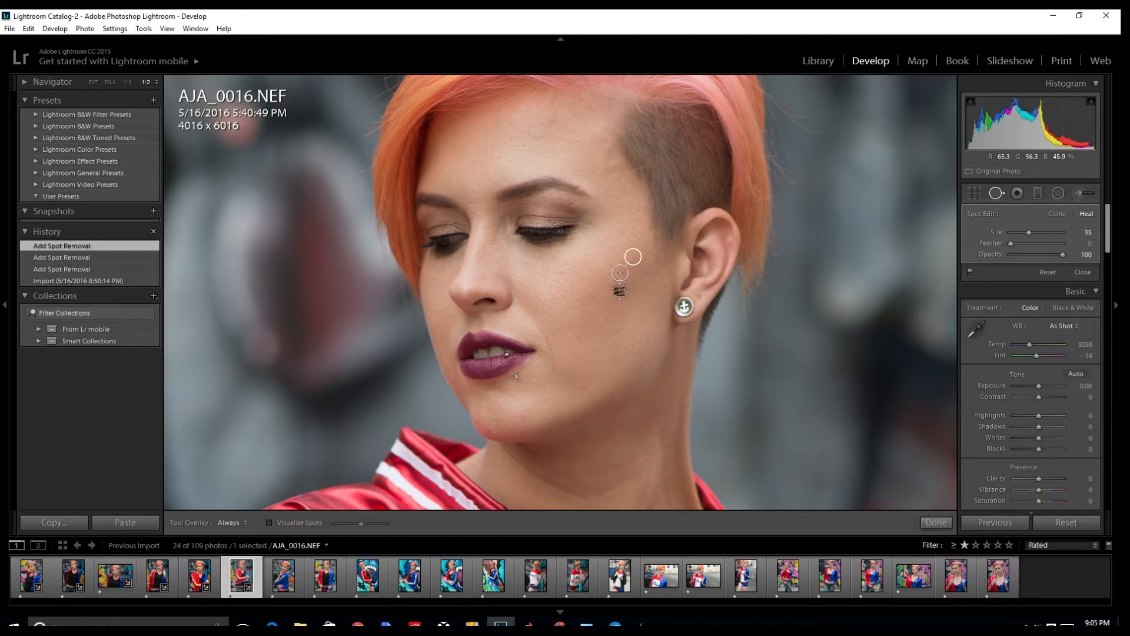
click(620, 290)
click(608, 288)
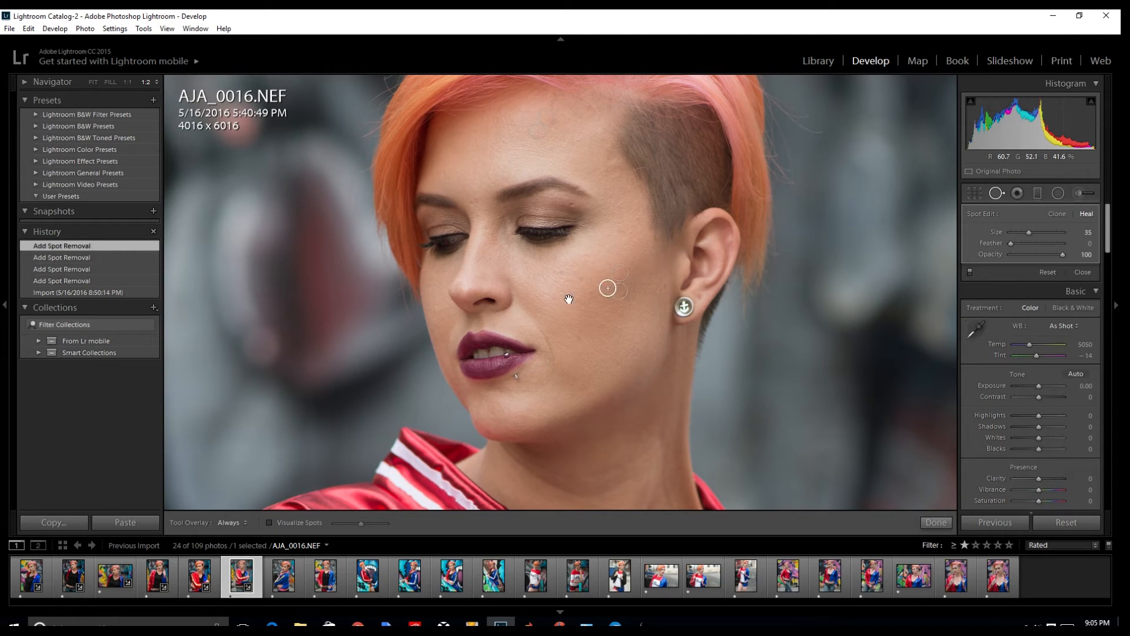
click(574, 340)
click(558, 295)
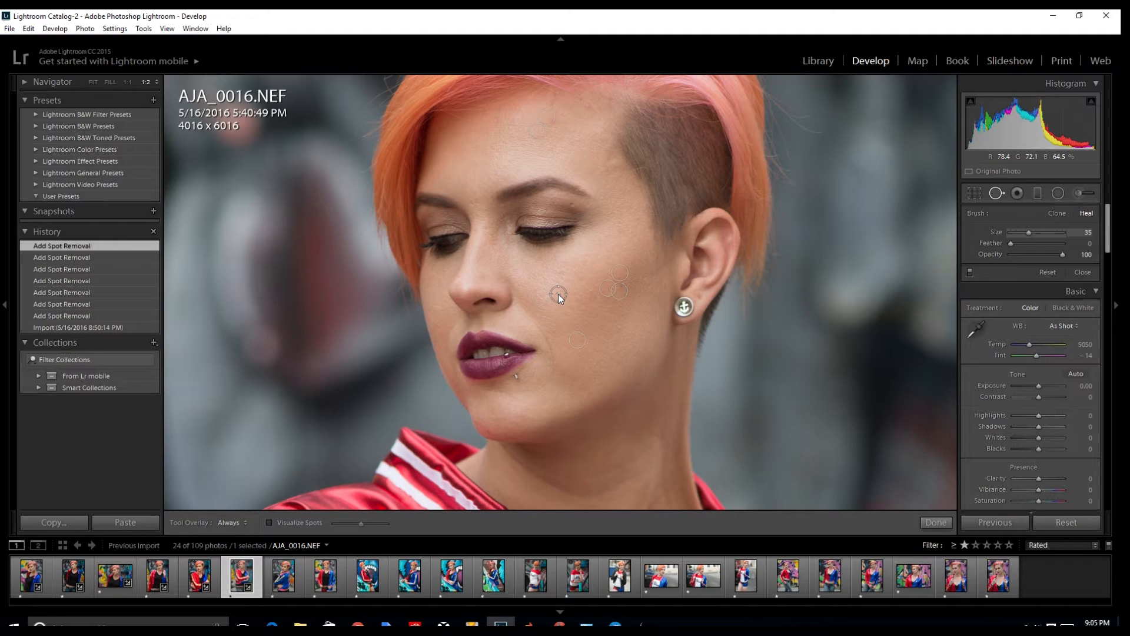
- Heal the smaller marks on the forehead and near the temple in AJA_0016 with the brush at size 20
click(577, 139)
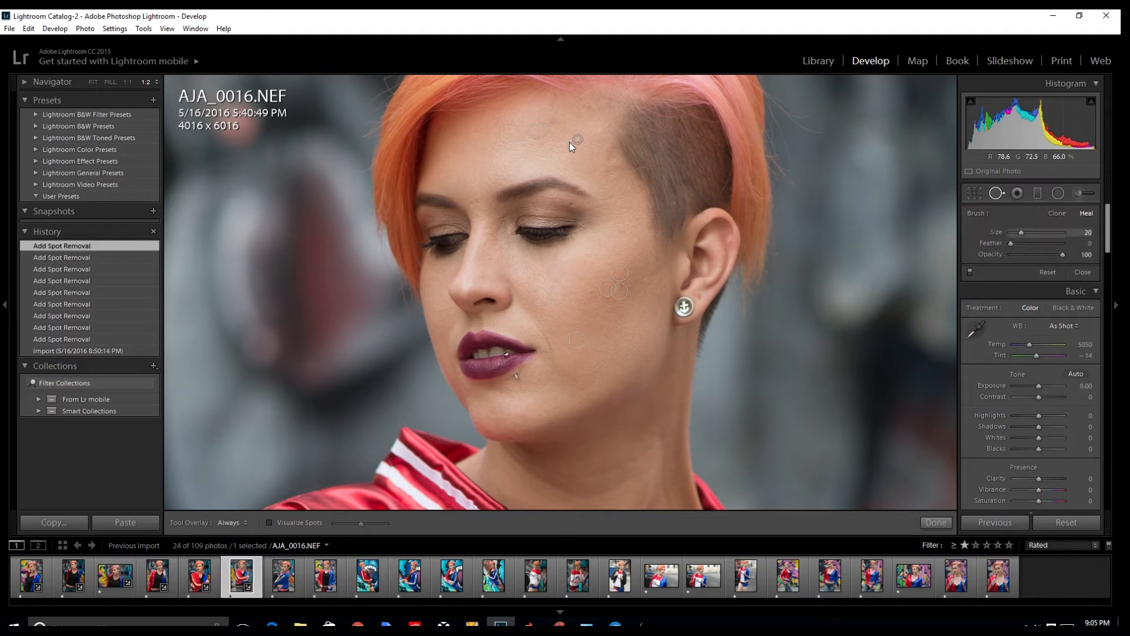
click(545, 144)
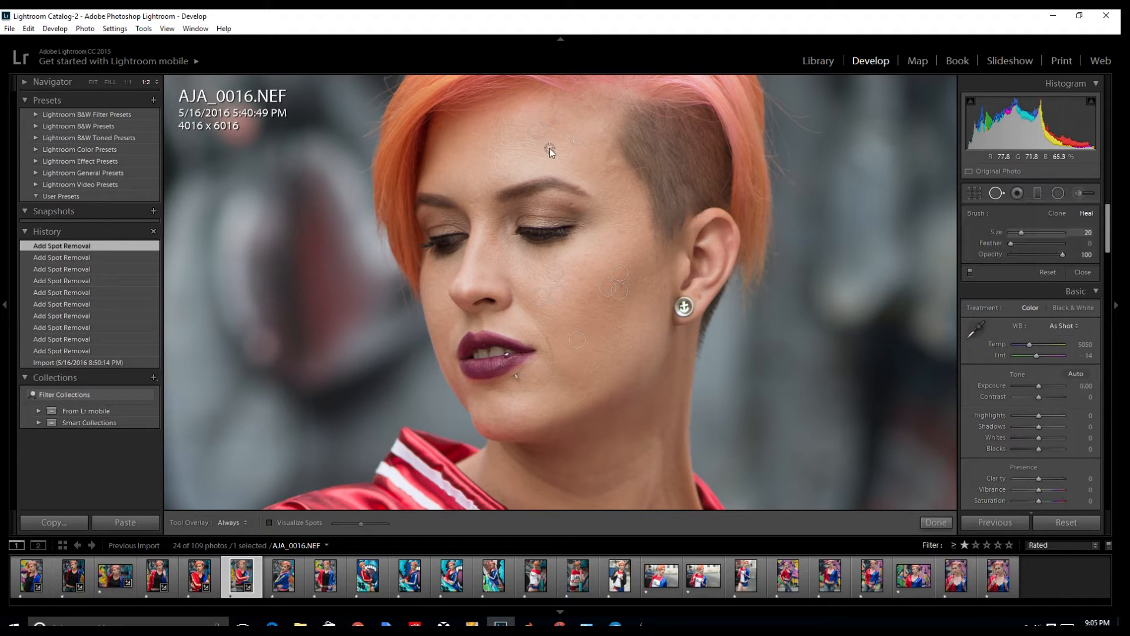
click(640, 243)
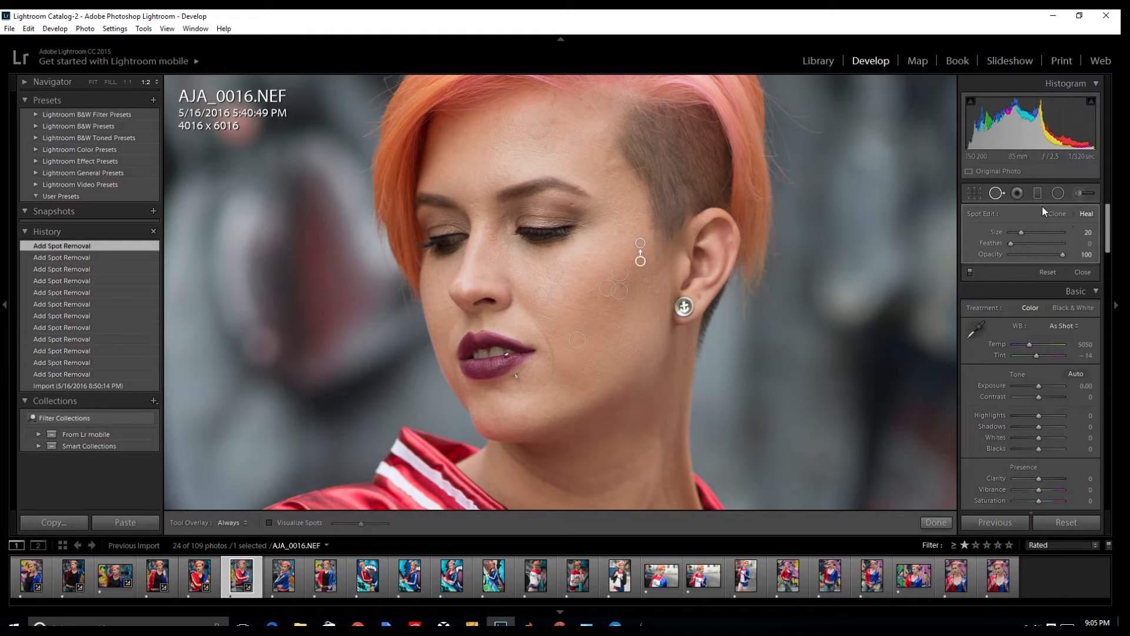
click(997, 193)
- On the next photo, AJA_0019, heal the cheek and forehead blemishes with Spot Removal at size 35
key(Right)
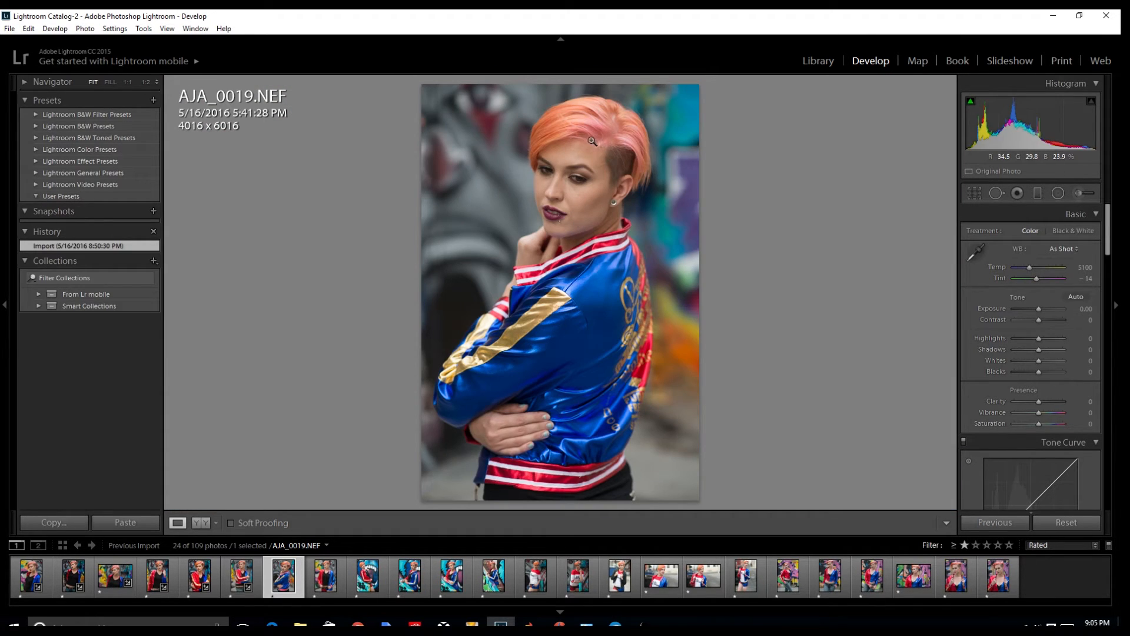
click(582, 165)
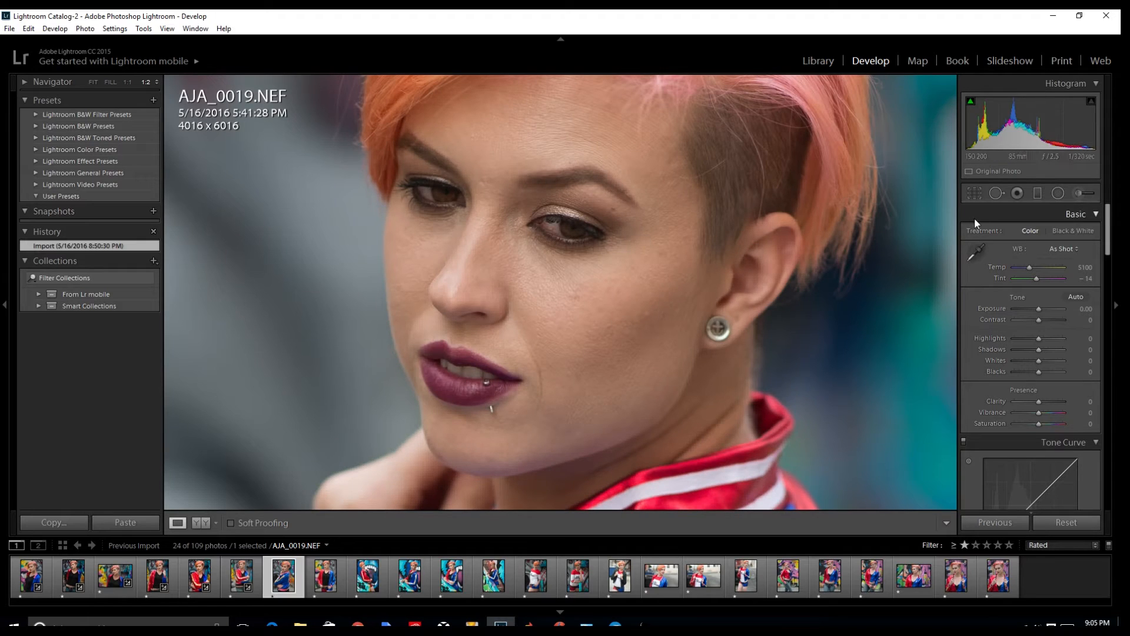
click(995, 194)
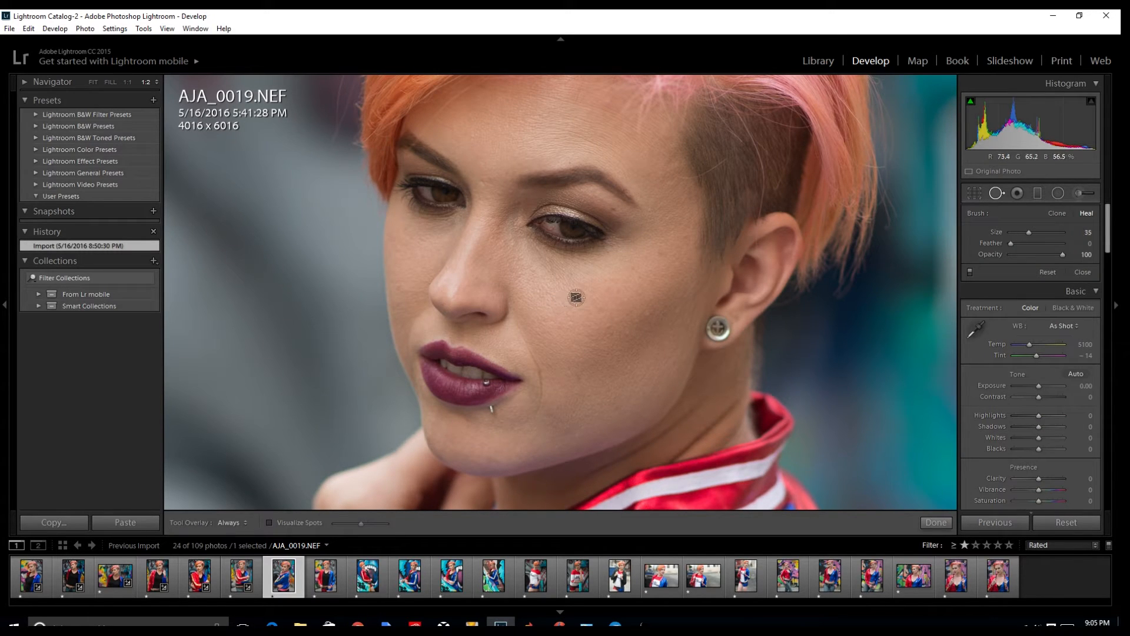
scroll(577, 317, up, 3)
click(577, 317)
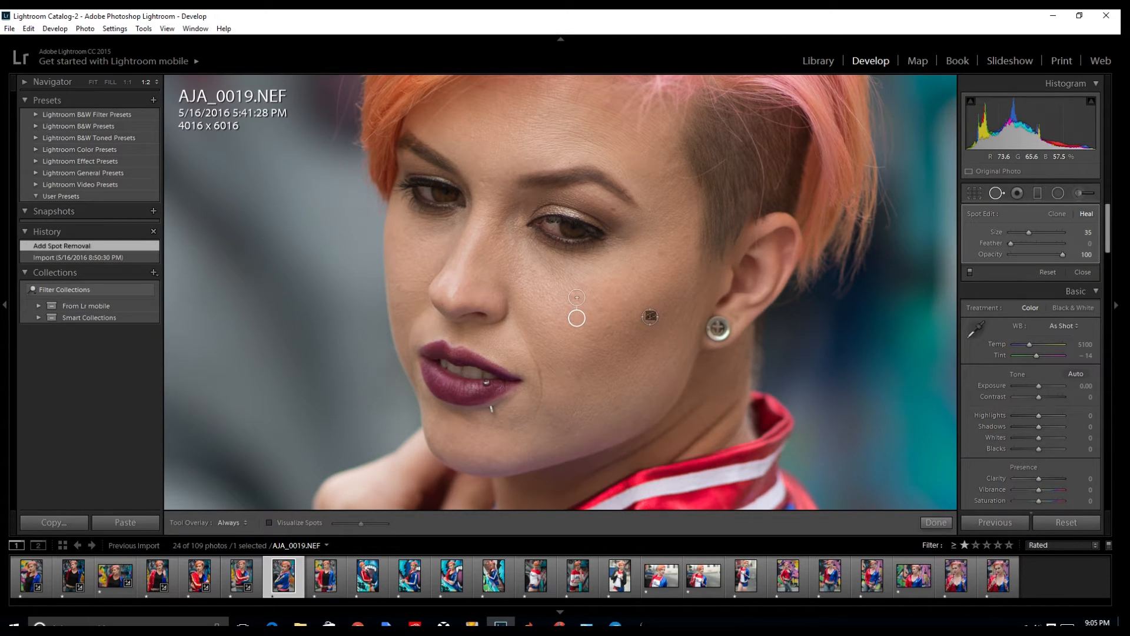
click(650, 316)
click(649, 326)
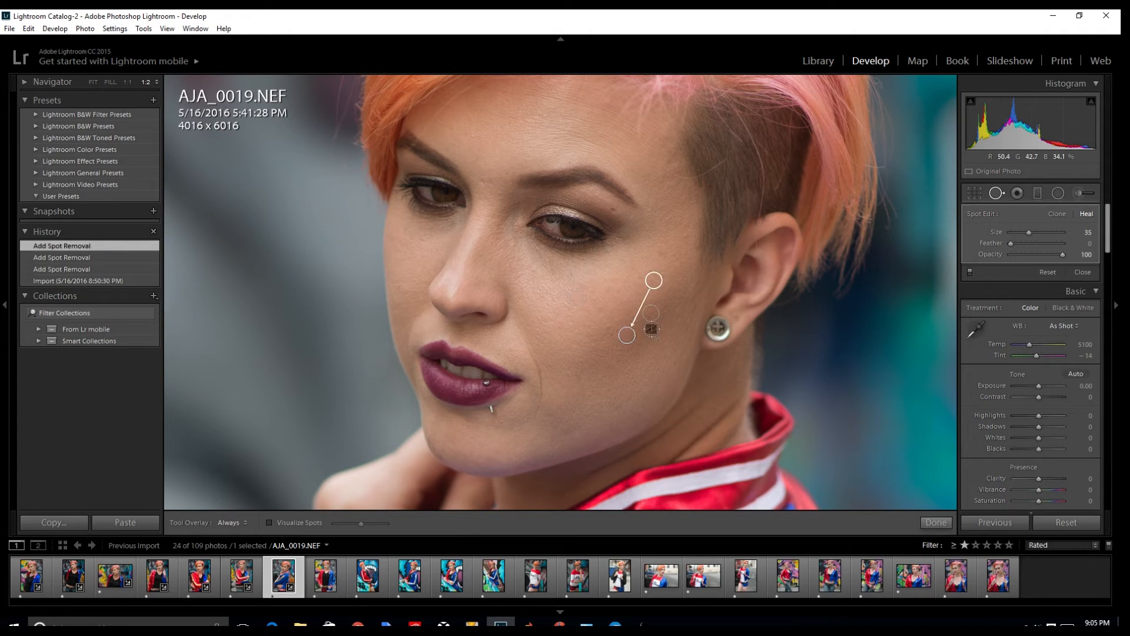
click(648, 325)
click(639, 321)
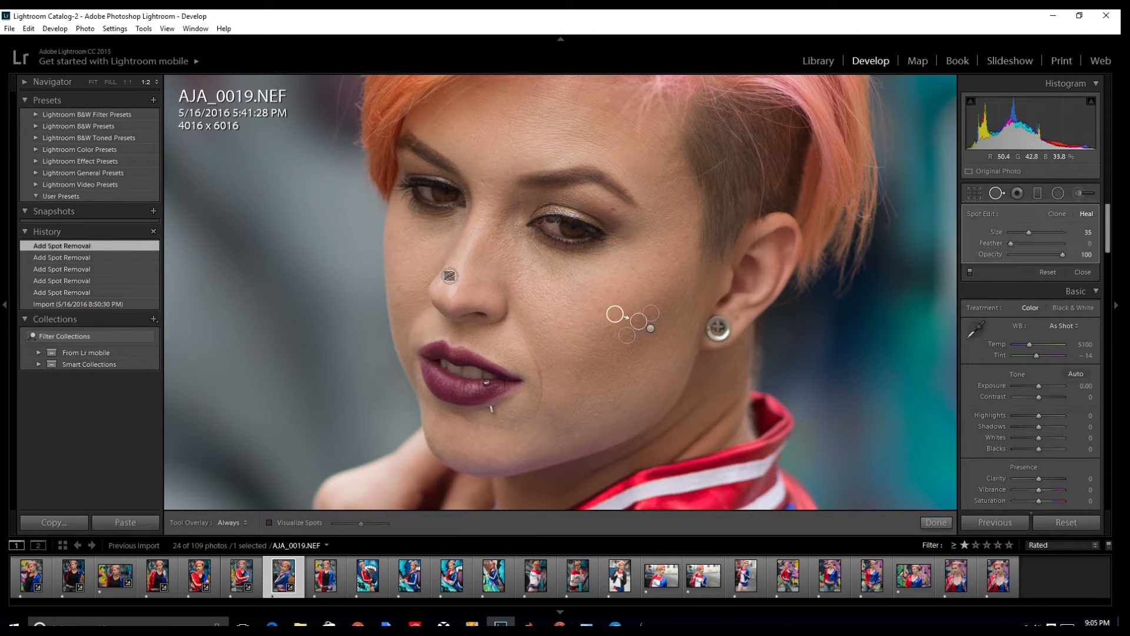
click(485, 185)
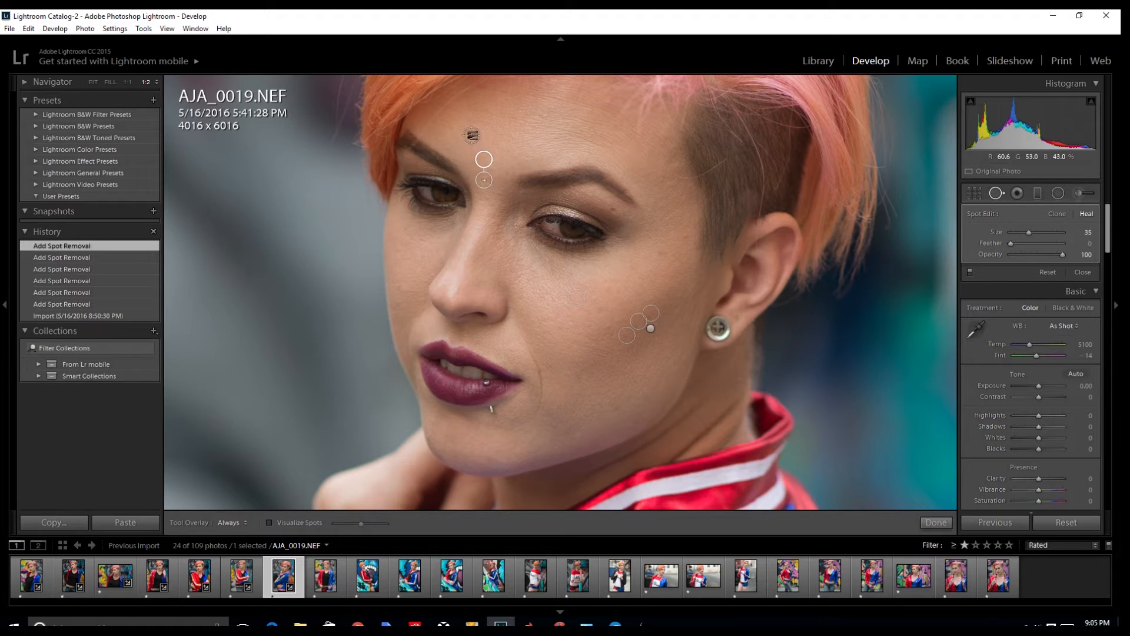
click(470, 135)
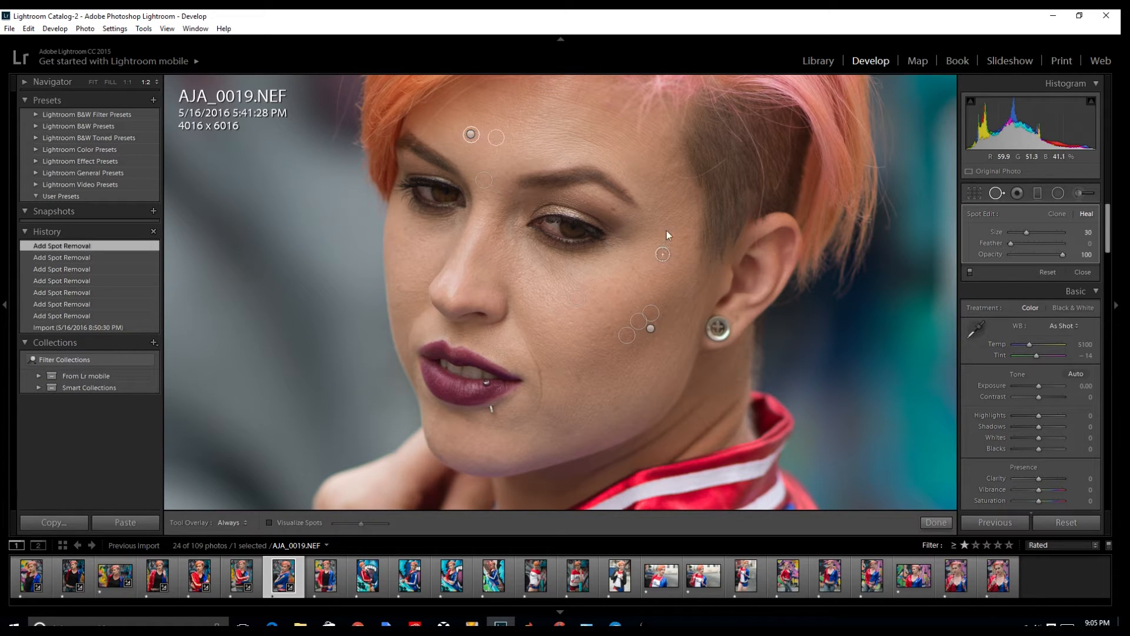
- Heal the marks near the temple, beside the nose and on the far cheek in AJA_0019 with the brush at size 30
click(651, 265)
key(slash)
key(slash)
key(slash)
key(slash)
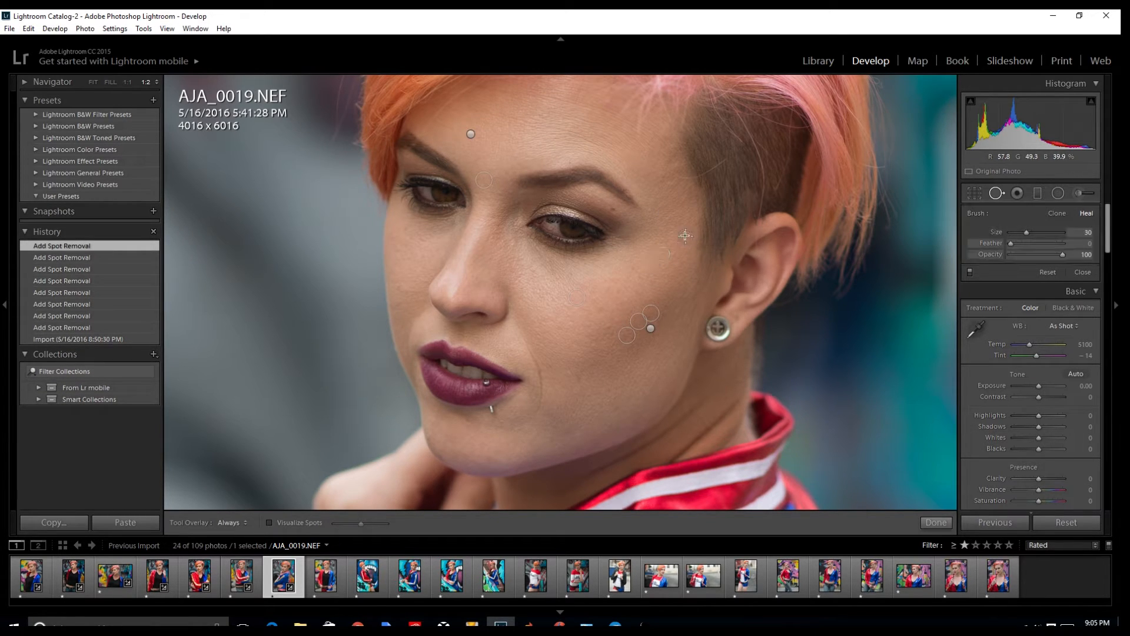
click(493, 257)
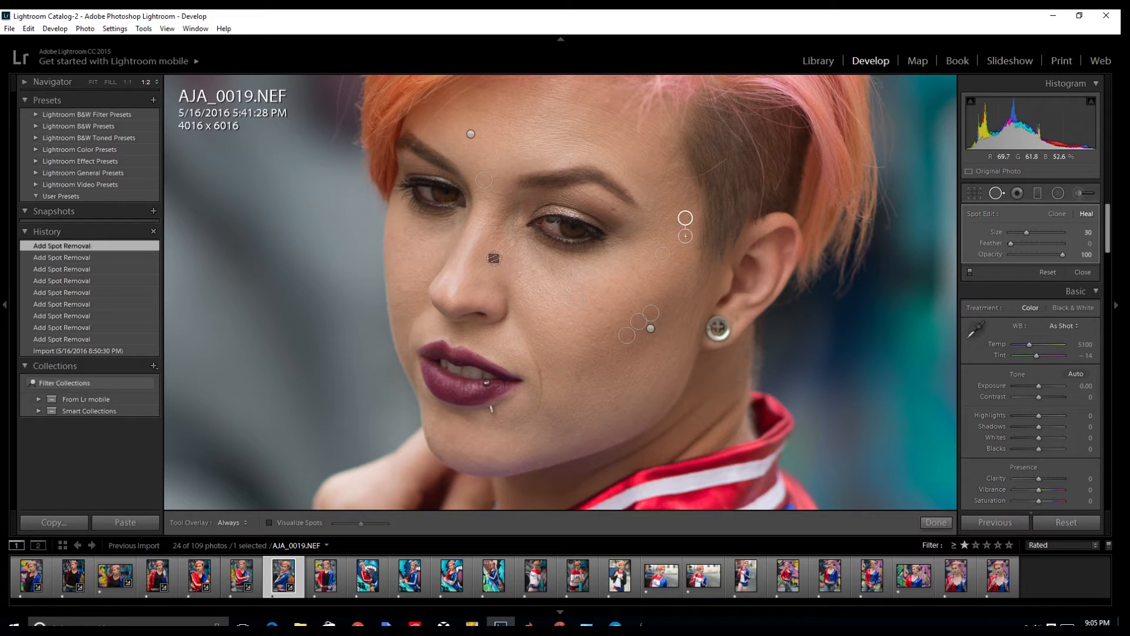
click(406, 288)
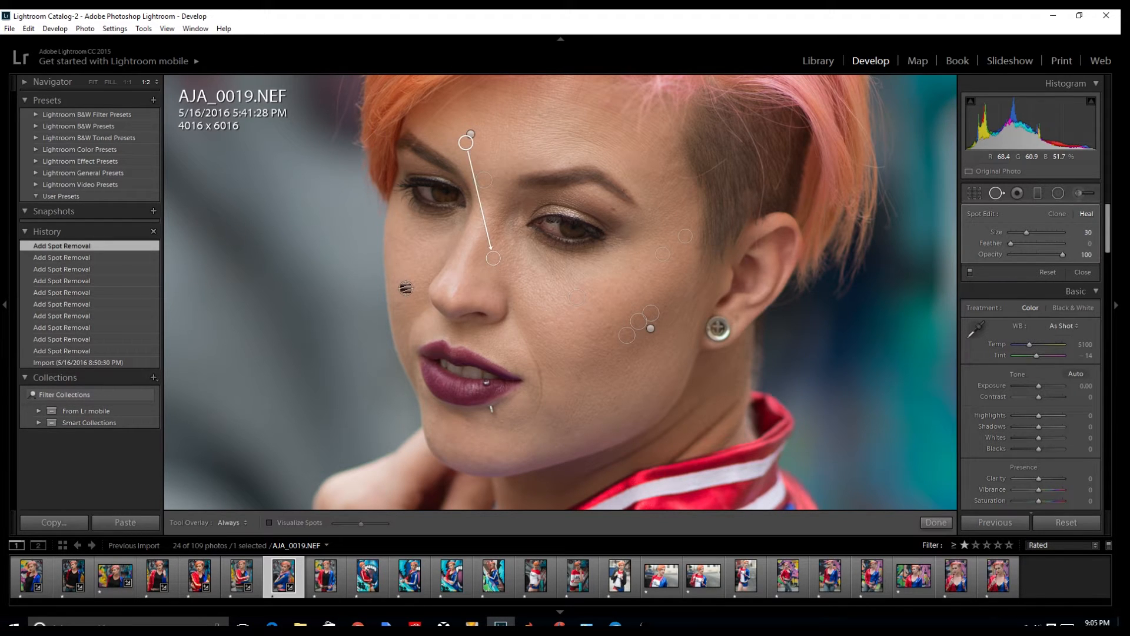
- Heal the remaining lower and middle cheek marks in AJA_0019 and finish the spot healing
click(580, 379)
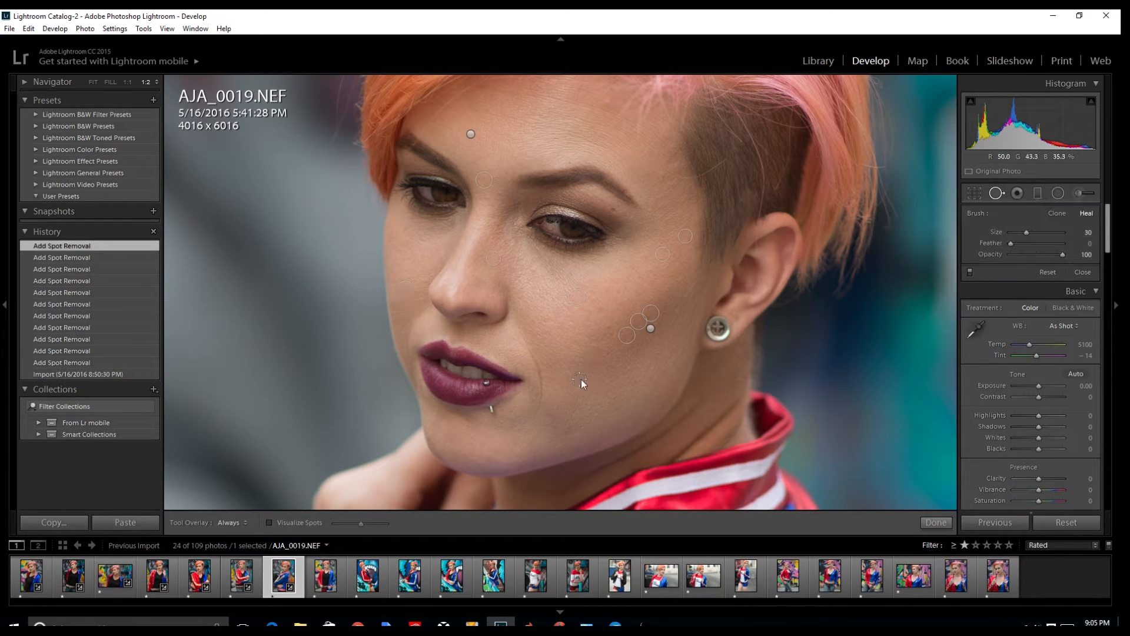
click(606, 350)
click(610, 325)
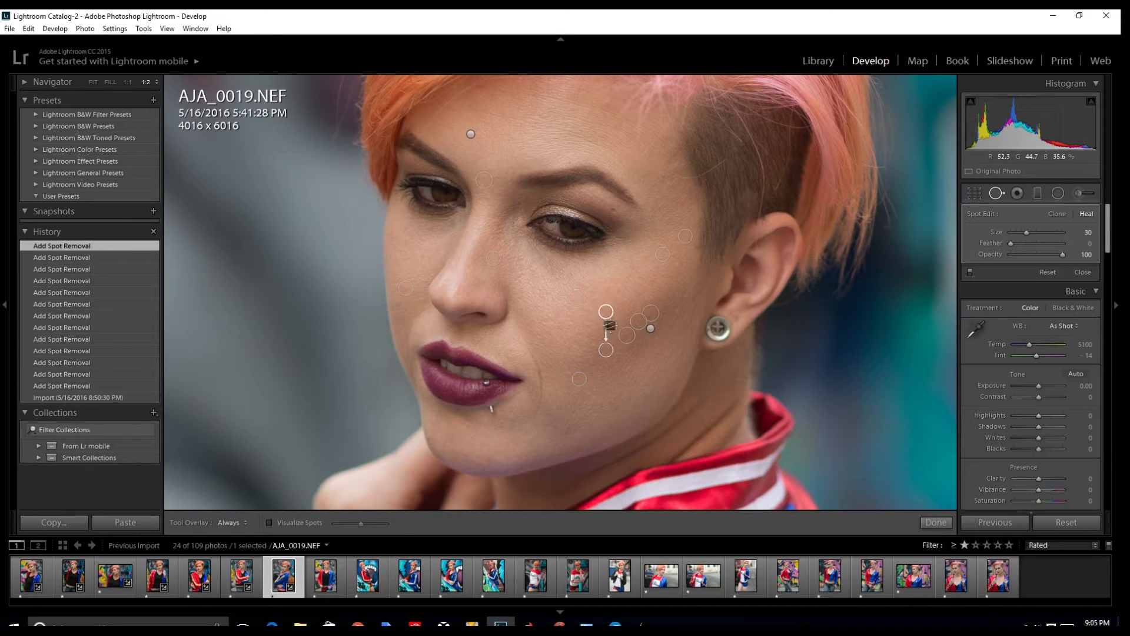
click(631, 300)
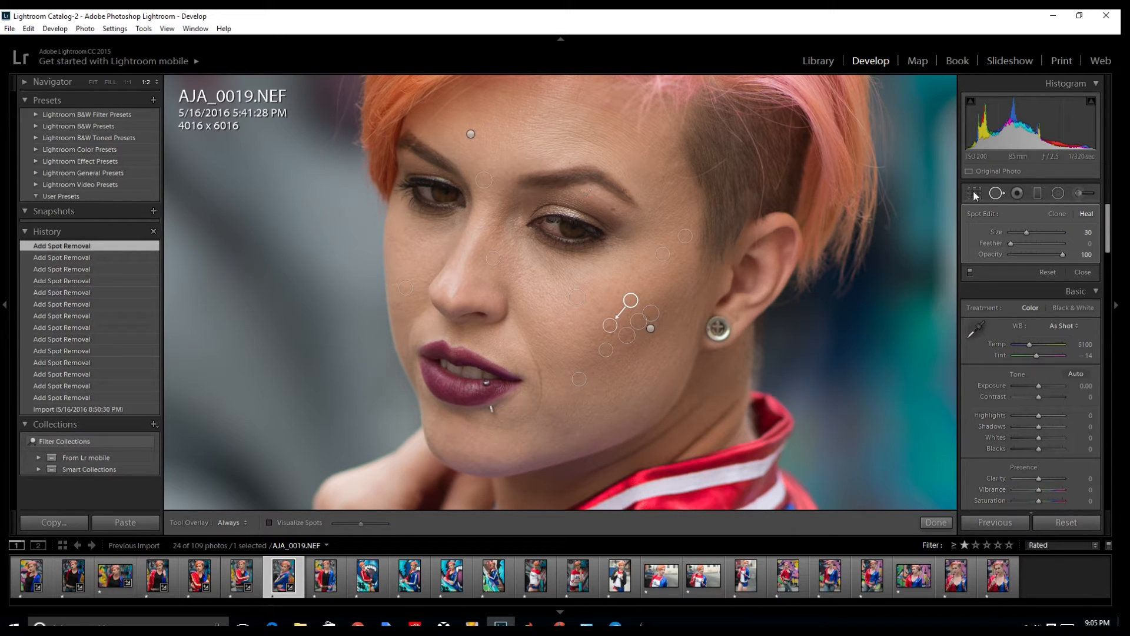
click(997, 193)
click(814, 213)
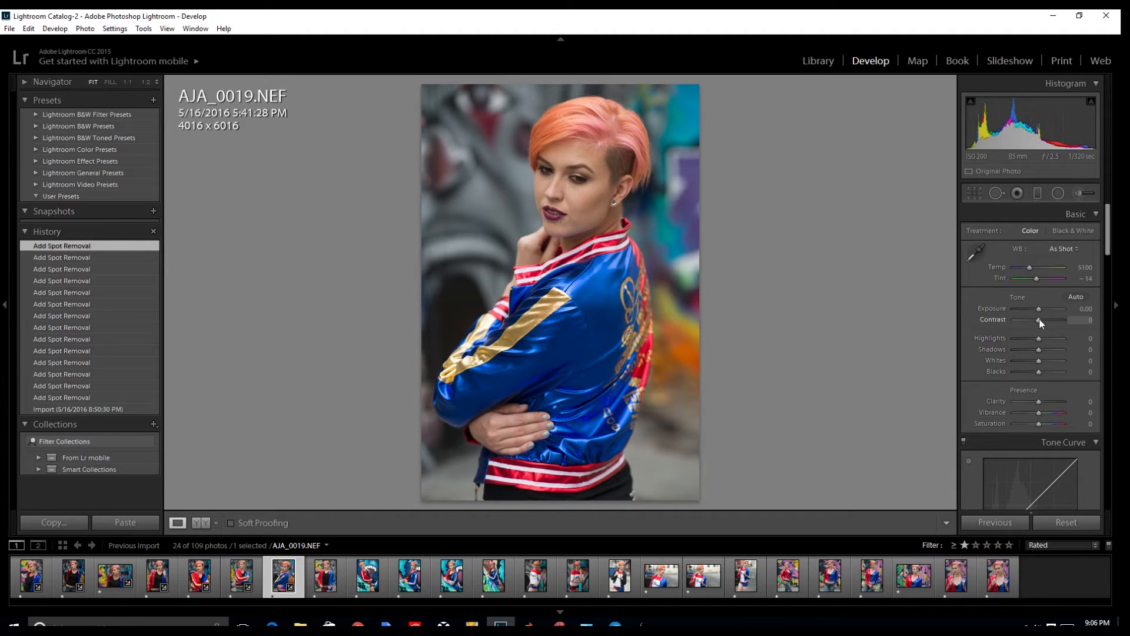
- Set Contrast +38, Highlights -31, Shadows +36, Whites -24, Blacks -24, Vibrance +71 and Saturation -17 on AJA_0019
drag(1039, 319, 1038, 335)
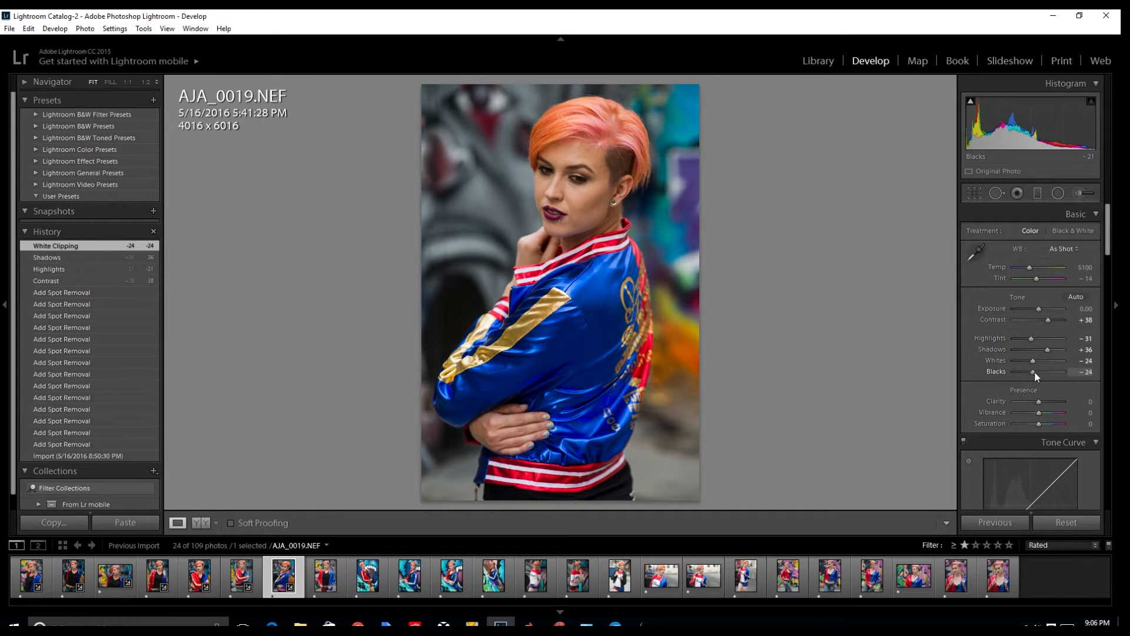
drag(1035, 372, 1035, 372)
scroll(1036, 259, down, 4)
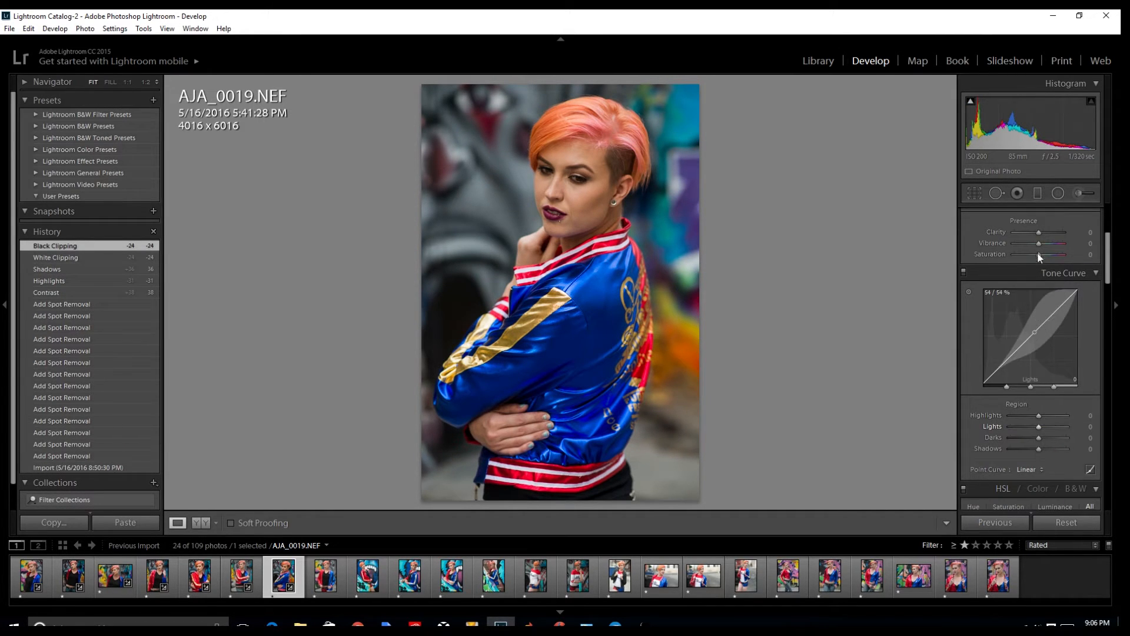
drag(1040, 244, 1057, 243)
drag(1039, 255, 1036, 256)
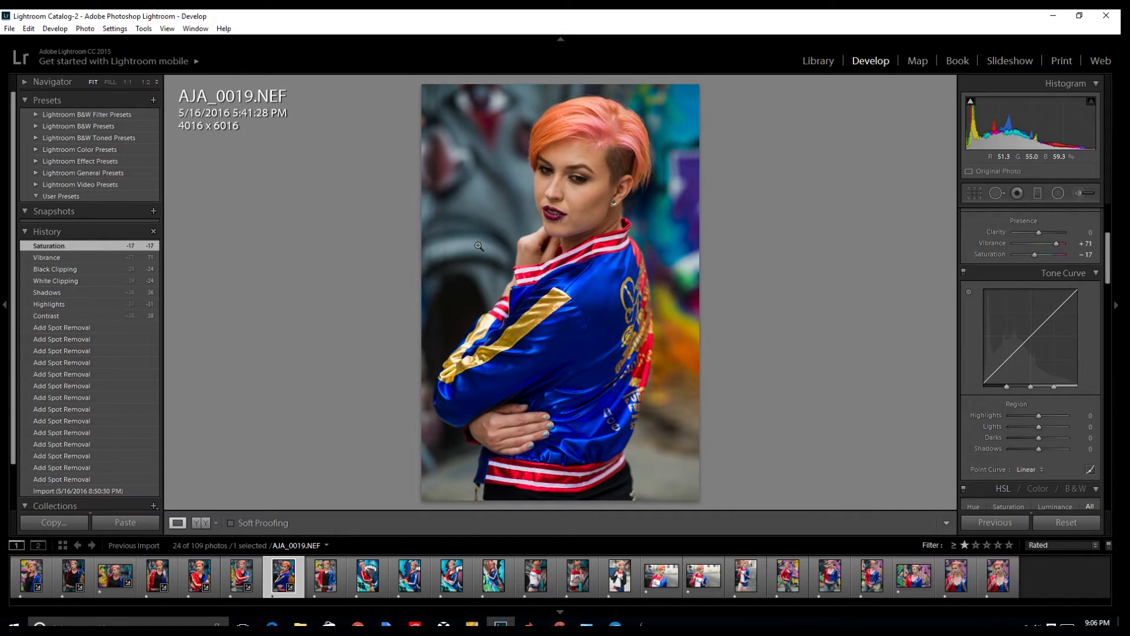
- Try the Black & White treatment on AJA_0019, return it to Color, and check the before view
scroll(1073, 298, up, 4)
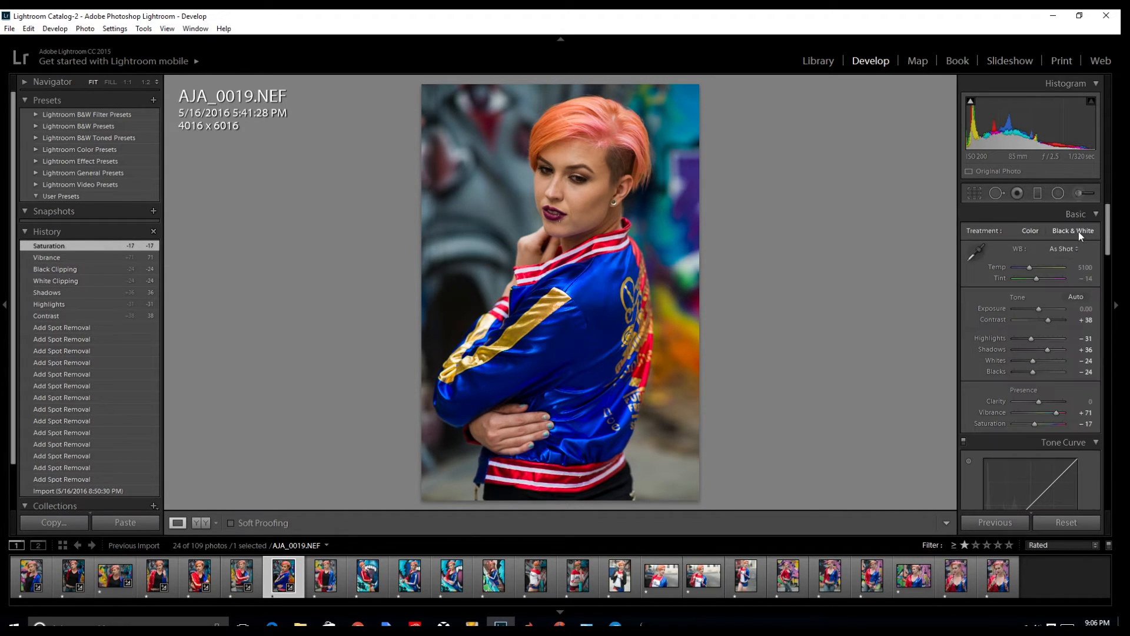
click(1079, 232)
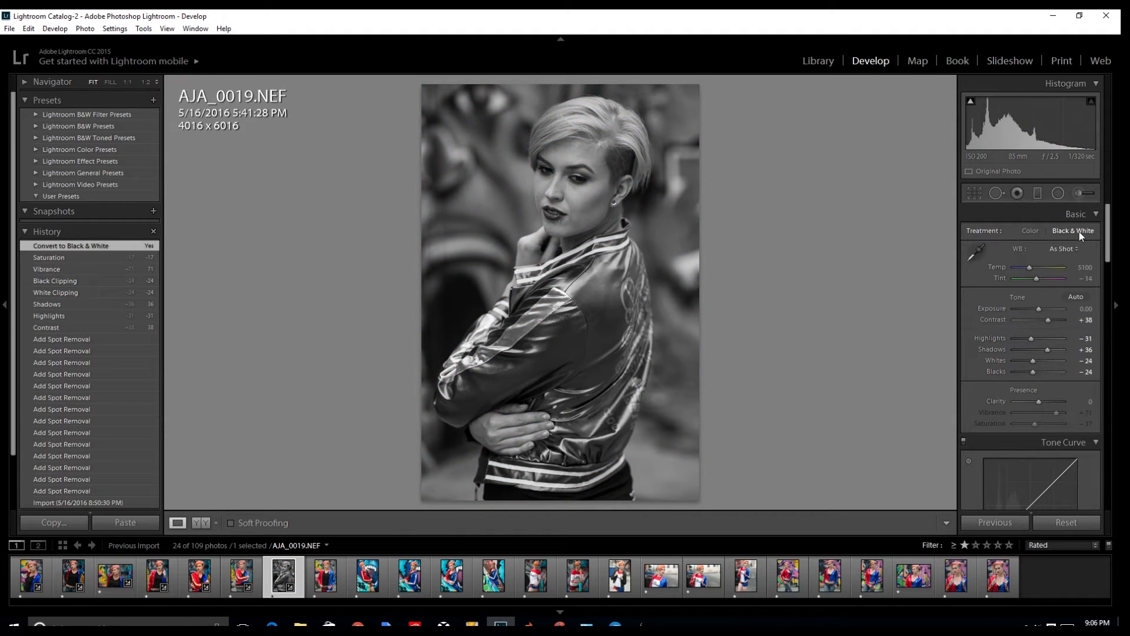
click(1031, 233)
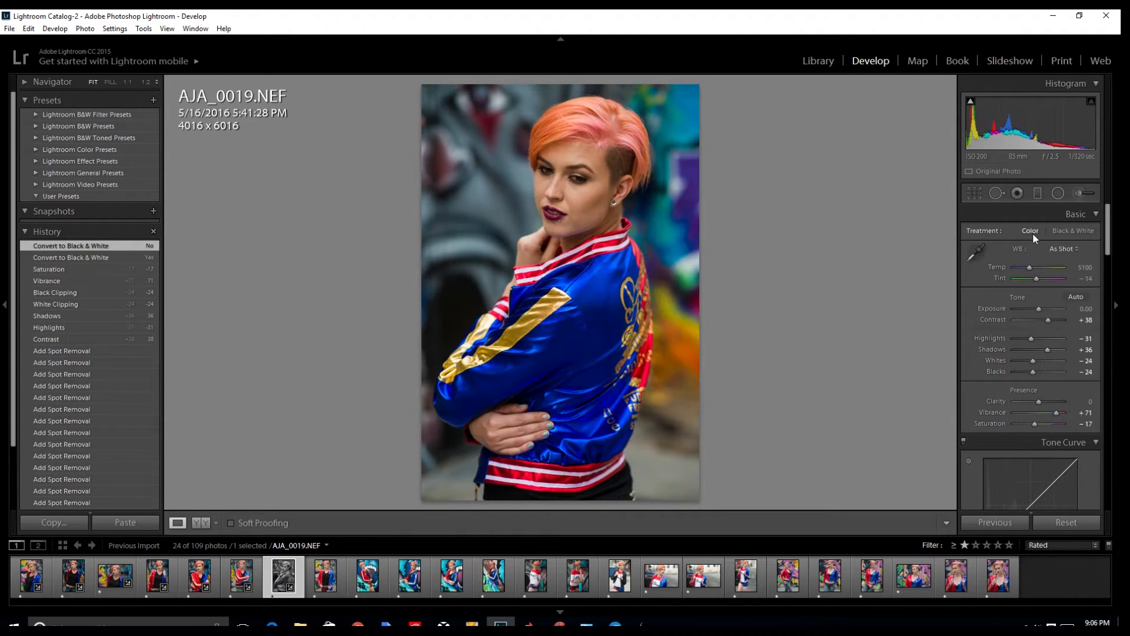
key(backslash)
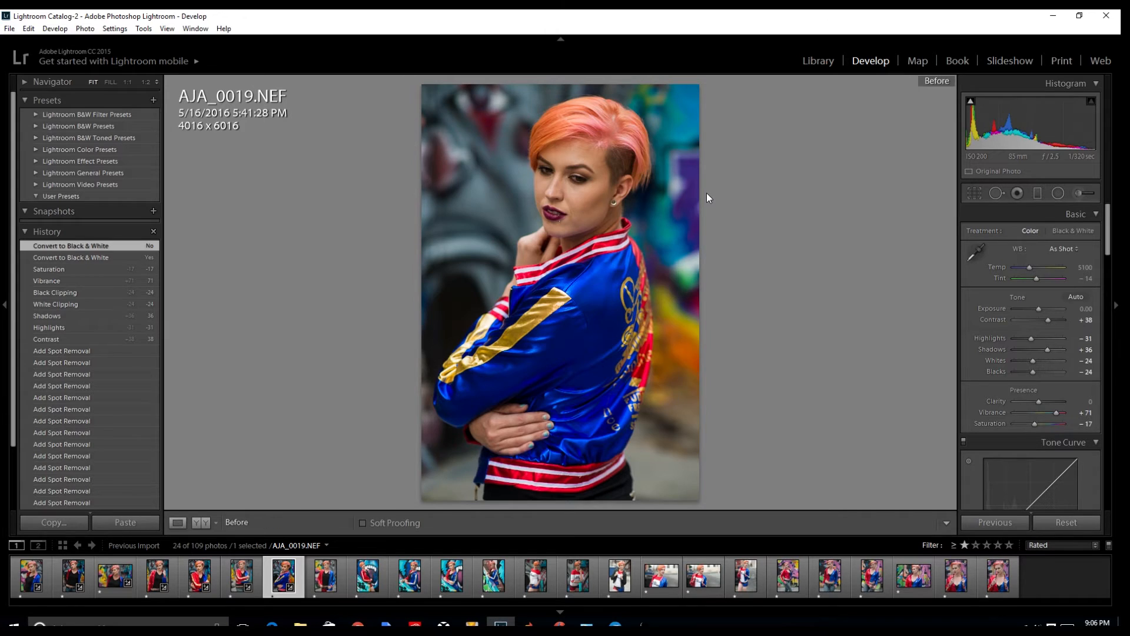
key(backslash)
- On the next photo, AJA_0021, set Contrast +71, Highlights -50, Shadows +48, Whites -26, Blacks -17, Clarity +17, Vibrance +60 and Saturation -29
key(Right)
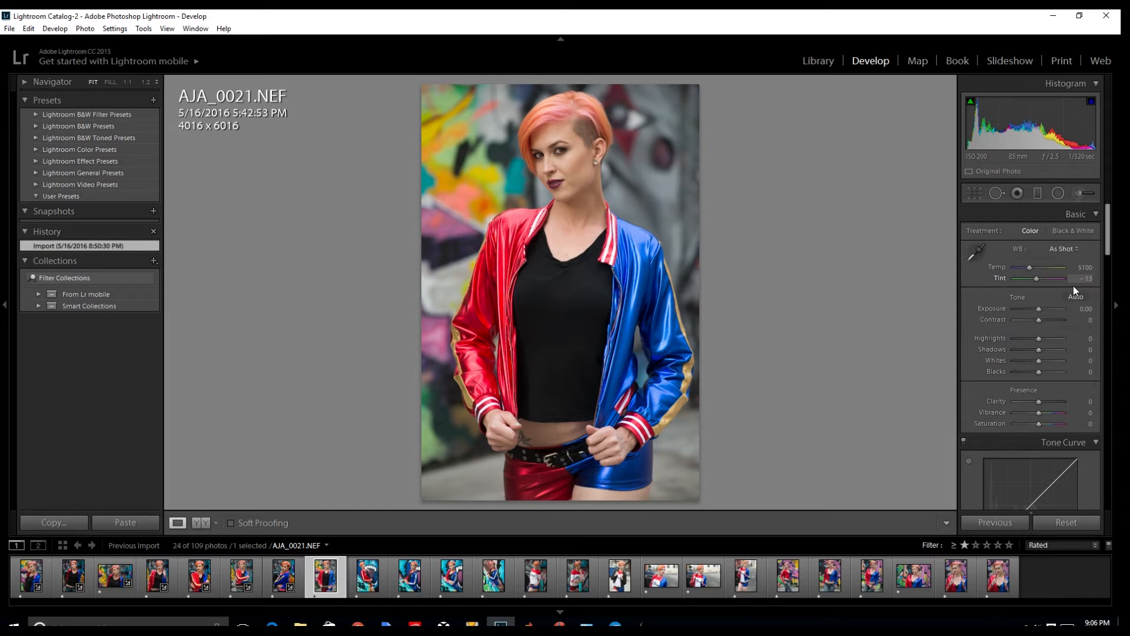
mouse_move(1039, 319)
mouse_down()
mouse_move(1058, 321)
mouse_move(1031, 337)
mouse_up()
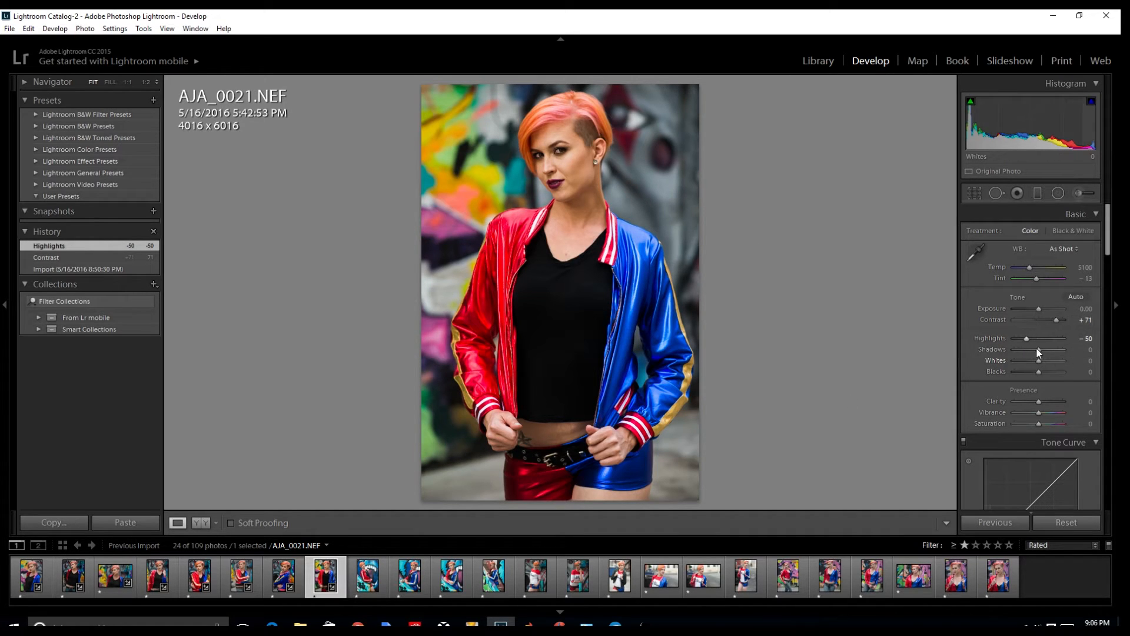
drag(1039, 350, 1043, 406)
mouse_move(1039, 413)
mouse_down()
mouse_move(1054, 412)
mouse_move(1035, 425)
mouse_up()
- Apply the Medium Contrast point curve to AJA_0021 with Darks +9, and set the basic Highlights to -71
scroll(1035, 419, down, 5)
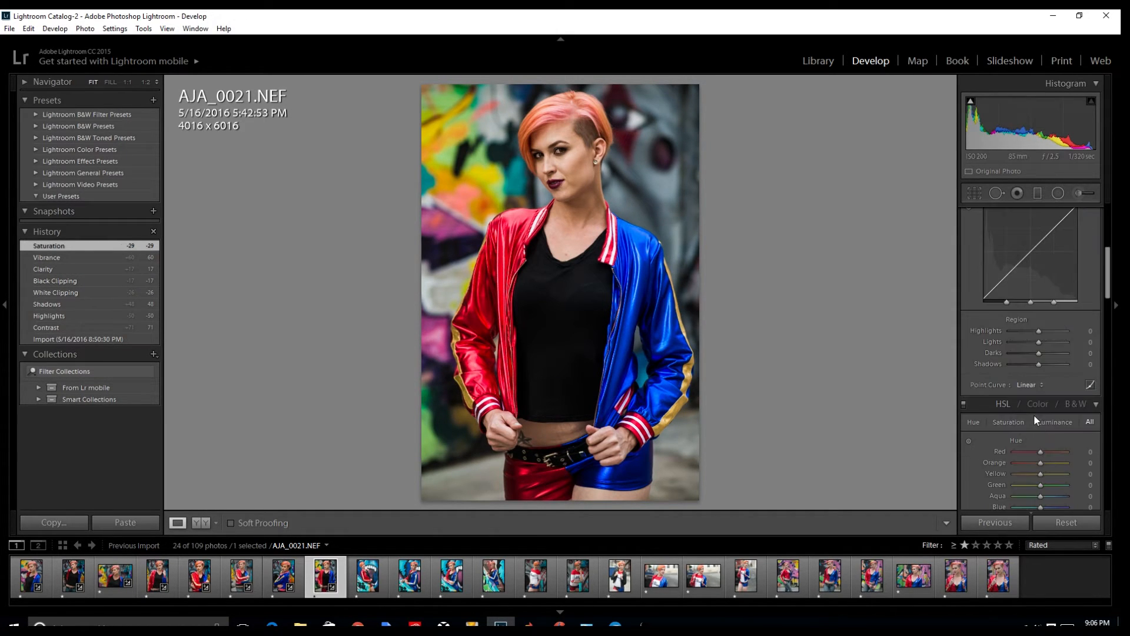
click(1029, 385)
click(1035, 410)
drag(1039, 352, 1026, 341)
scroll(1043, 306, up, 5)
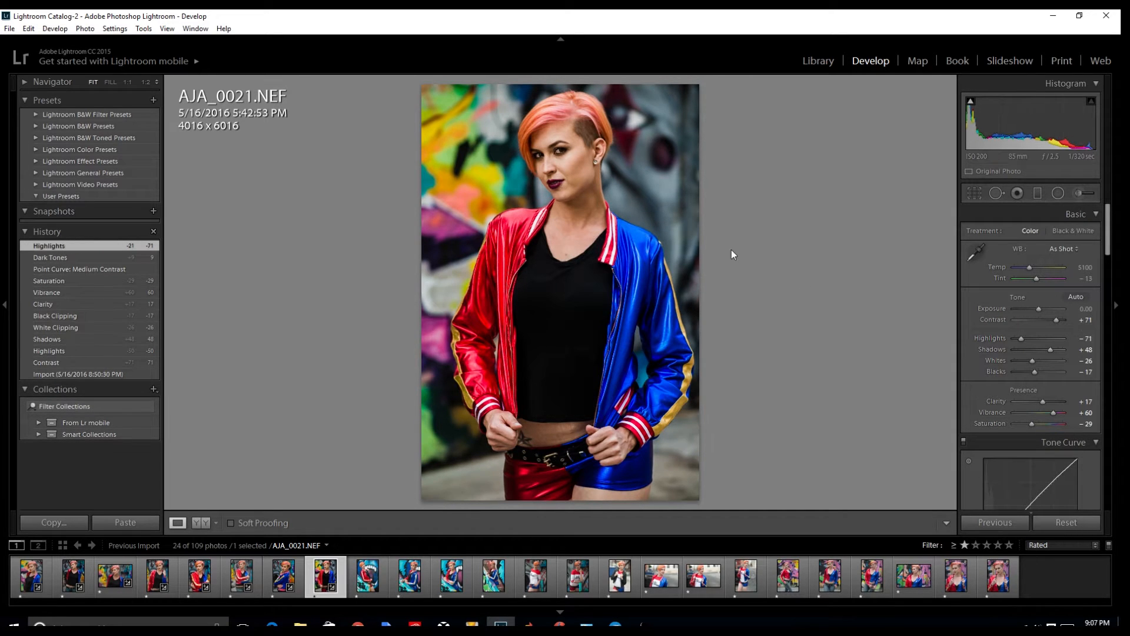
- Heal the facial blemishes on AJA_0021 with Spot Removal at size 30, and reduce Contrast to +36
click(557, 133)
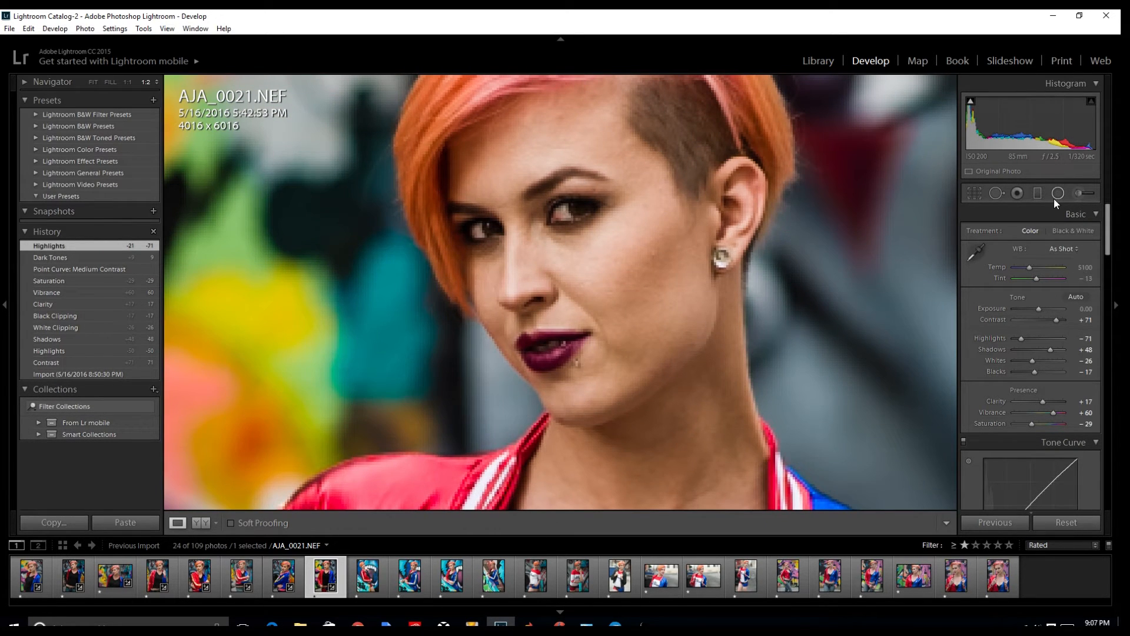
click(997, 194)
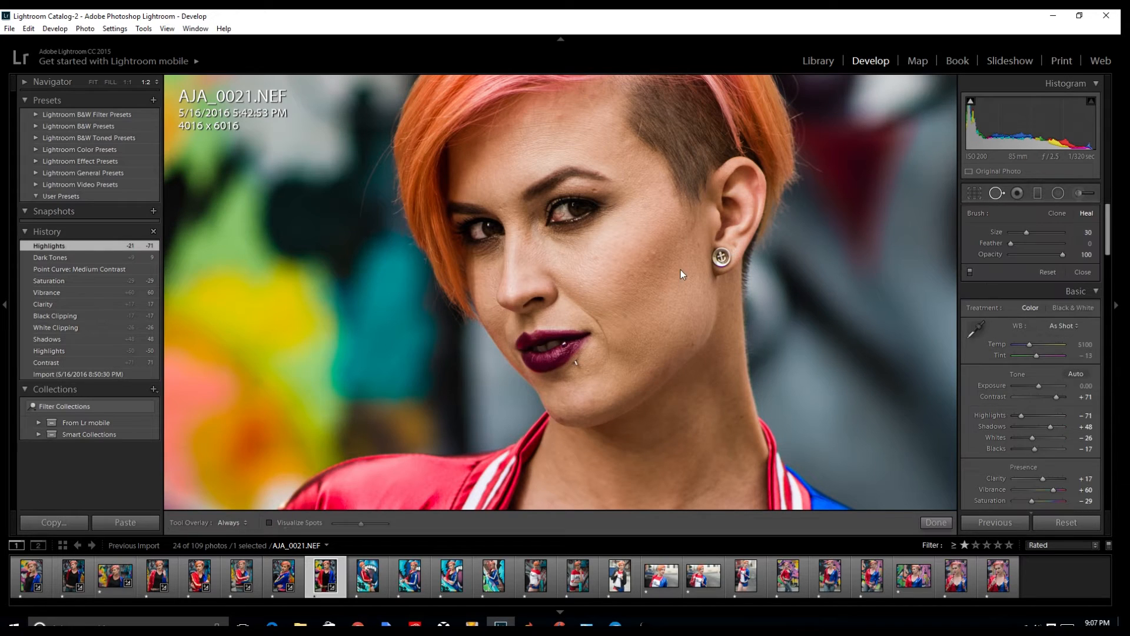
click(656, 250)
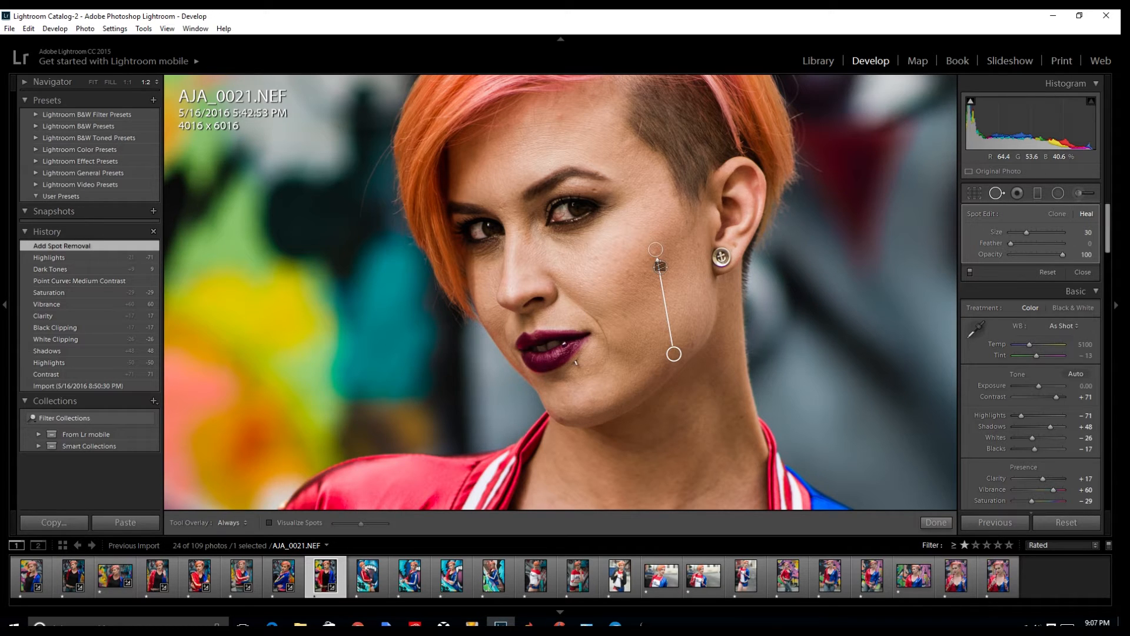
key(q)
key(z)
click(1044, 320)
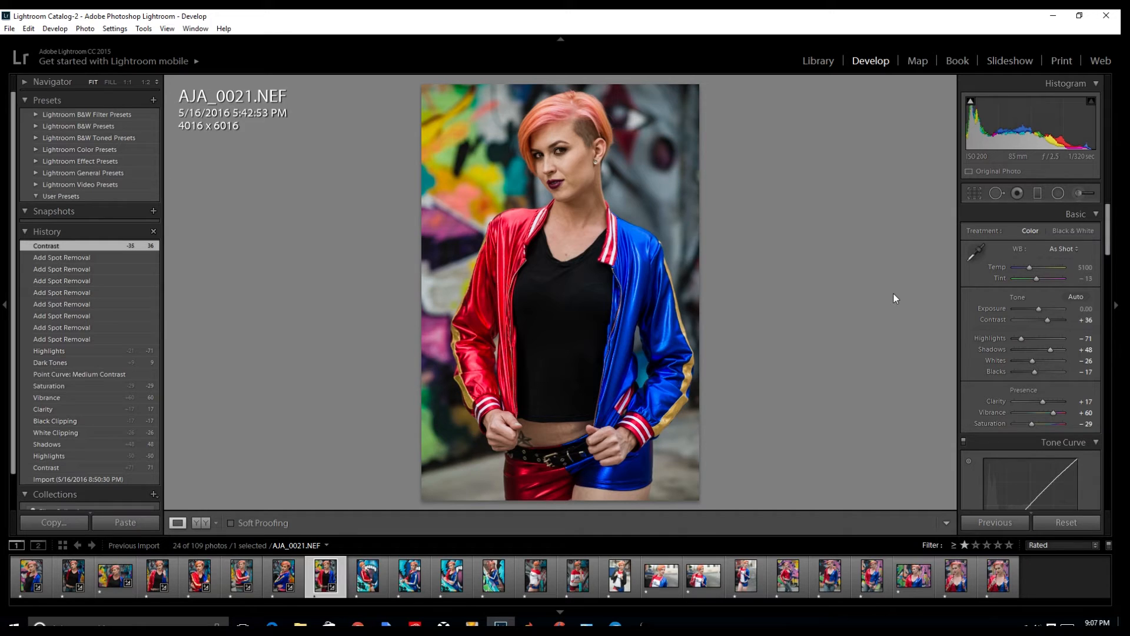
- On the next photo, AJA_0031, set Contrast +31, Highlights -60, Shadows +40, Whites +43, Blacks -26, Clarity +14, Vibrance +81 and Saturation -19
key(Right)
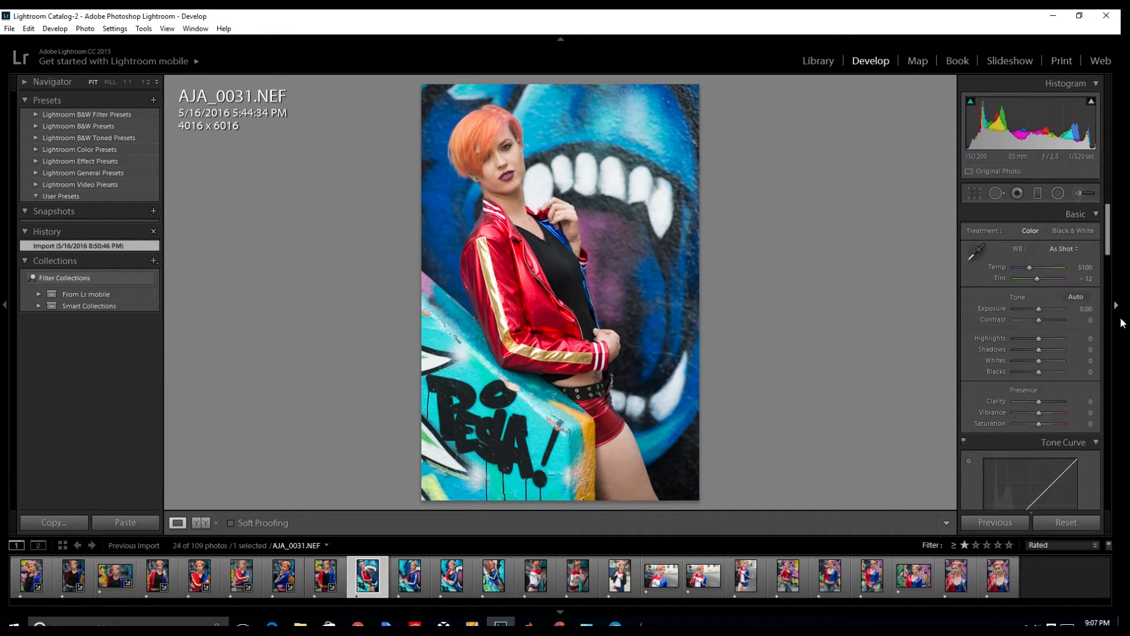
click(1045, 320)
mouse_move(1042, 337)
mouse_down()
mouse_move(1029, 337)
mouse_move(1051, 355)
mouse_up()
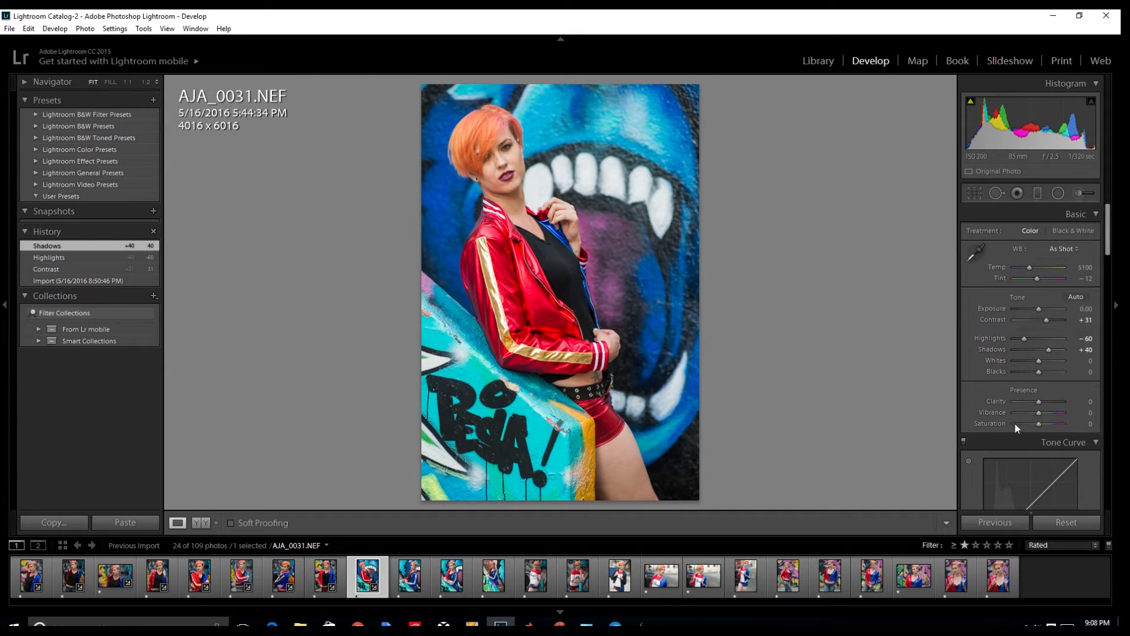
mouse_move(1040, 360)
mouse_down()
mouse_move(1051, 362)
mouse_move(1033, 370)
mouse_up()
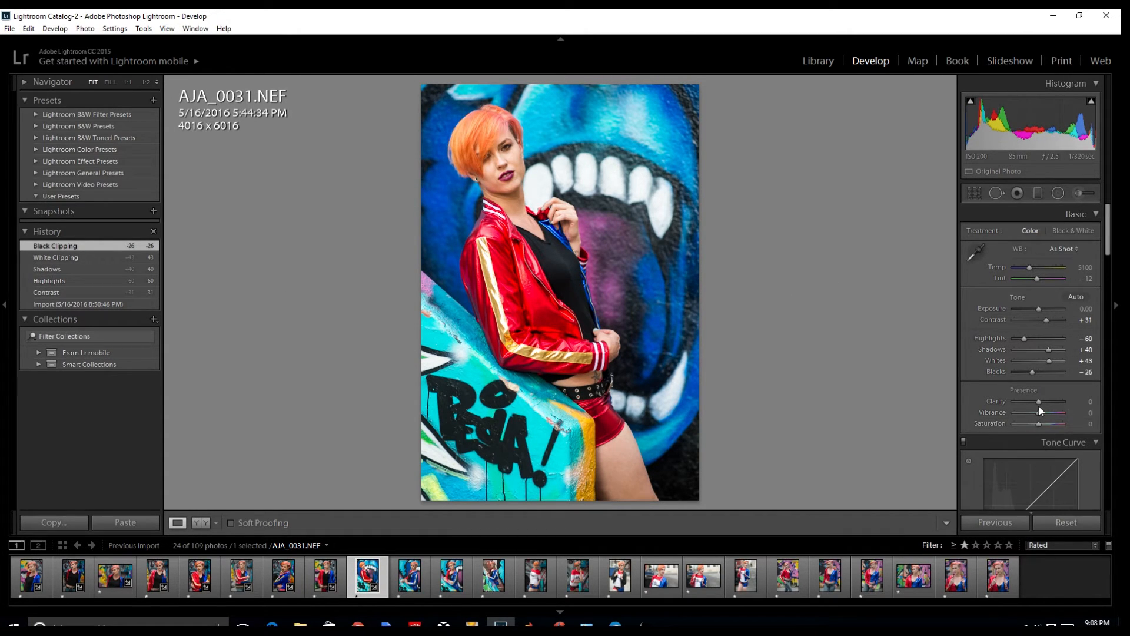
mouse_move(1039, 405)
mouse_down()
mouse_move(1058, 414)
mouse_move(1037, 423)
mouse_up()
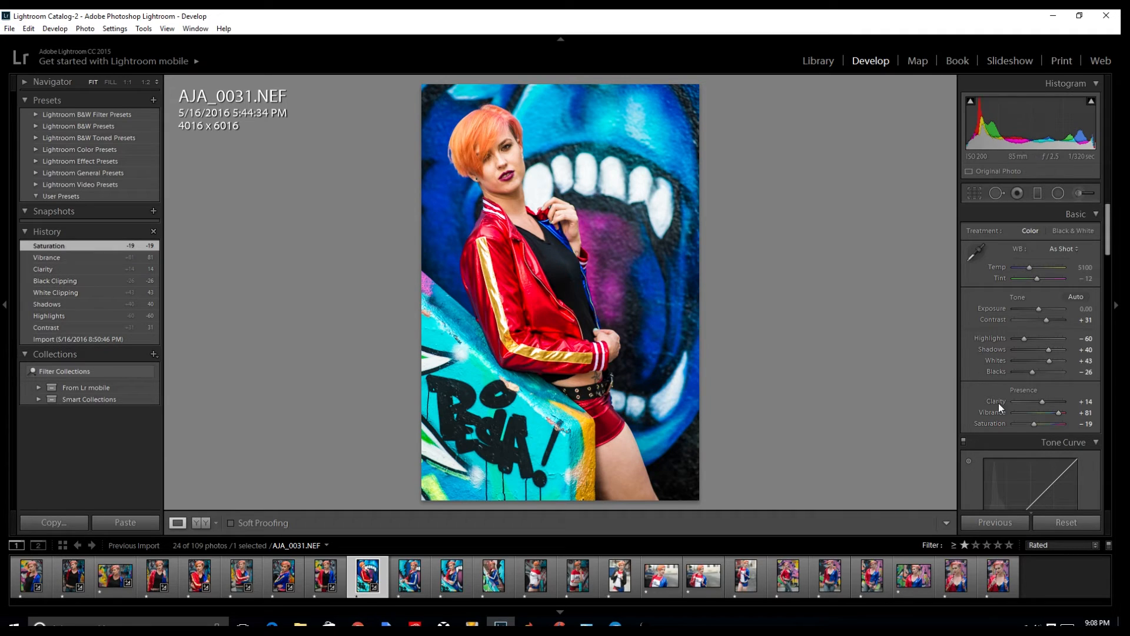
- Apply the Medium Contrast point curve to AJA_0031, and set the basic Whites to 0 and Highlights to -43
scroll(999, 403, down, 5)
click(1034, 465)
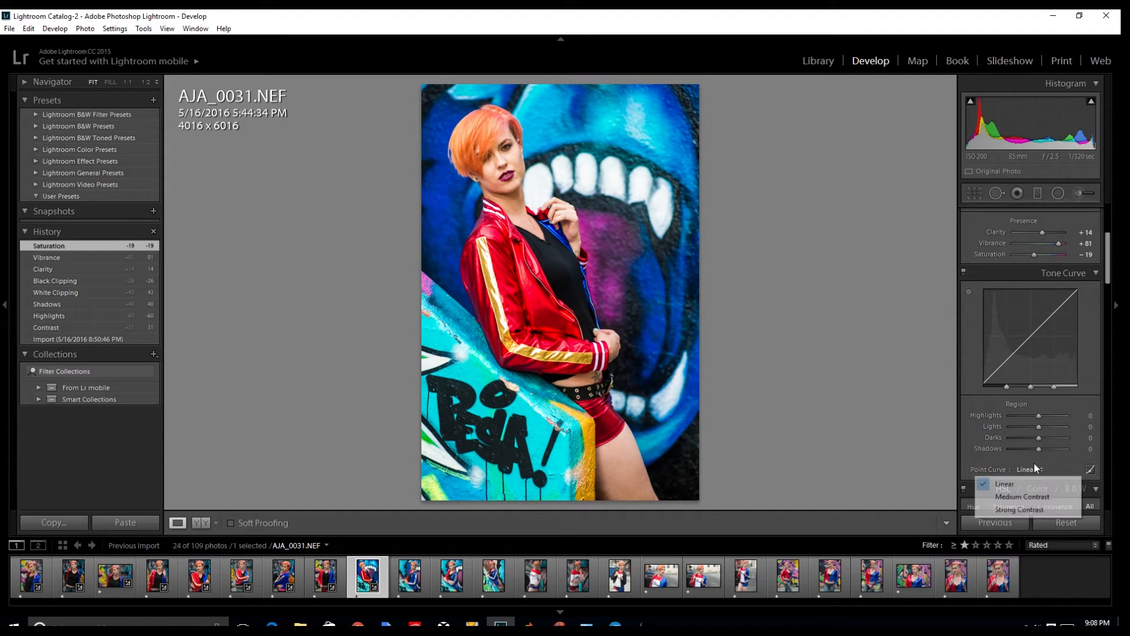
click(1022, 496)
scroll(1029, 364, up, 3)
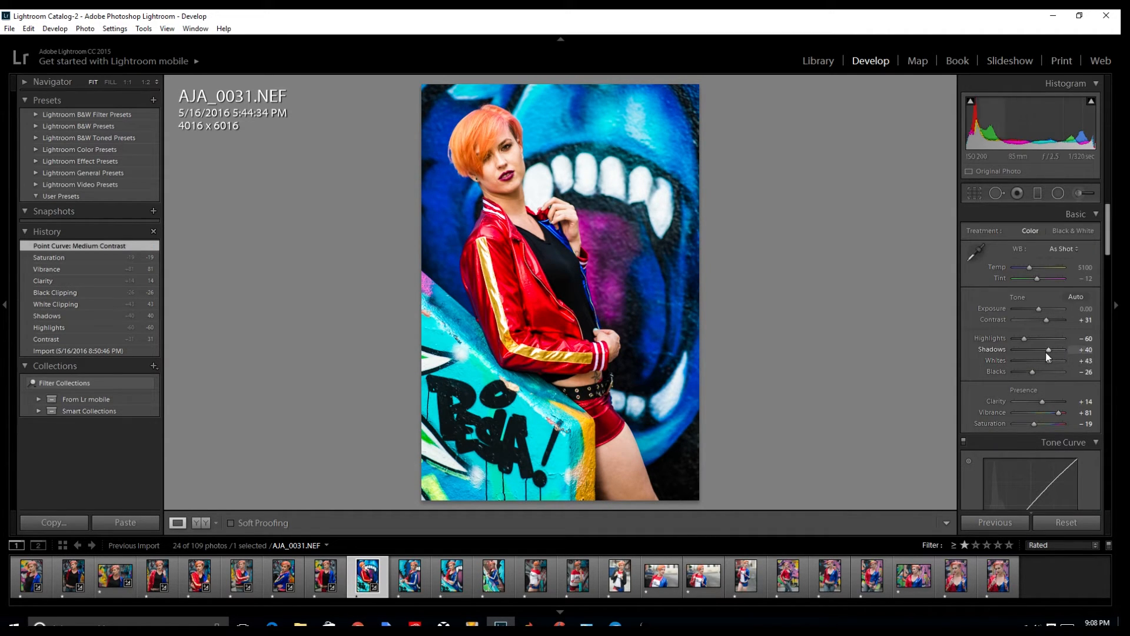
drag(1050, 361, 1035, 361)
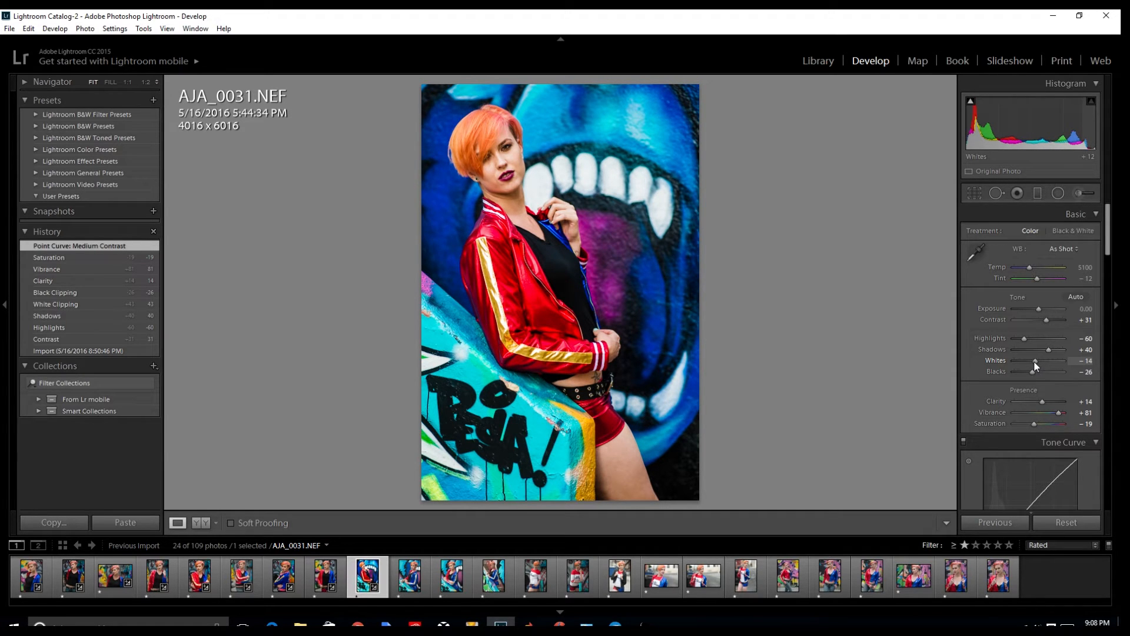
drag(1037, 365, 1028, 339)
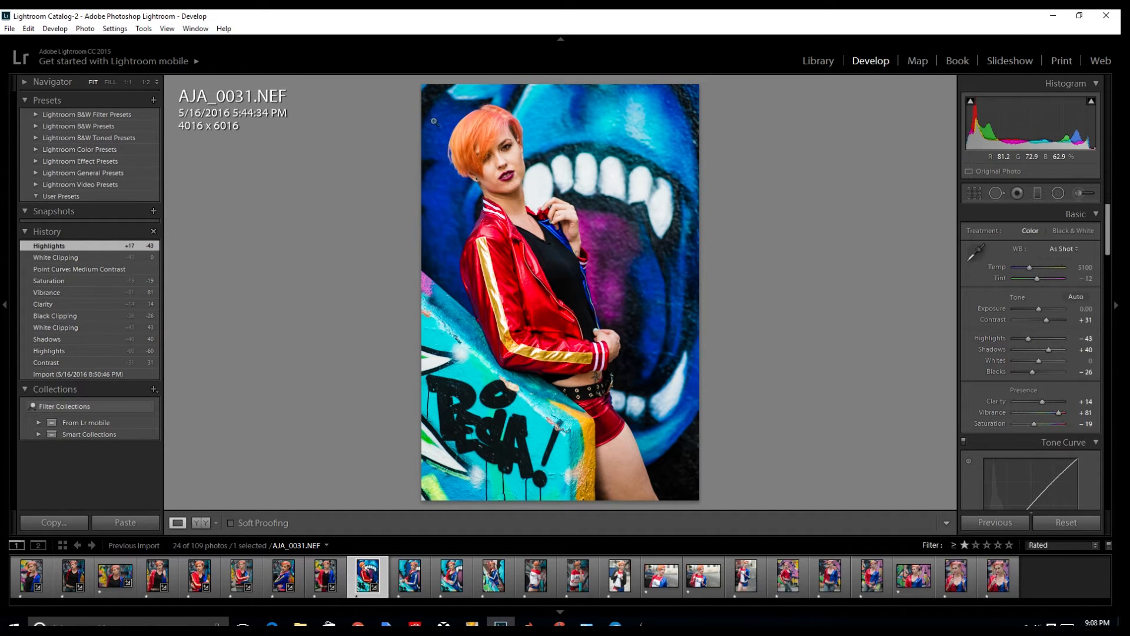
- Heal the small blemishes on the face and chin in AJA_0031 with Spot Removal, using size 20 for the chin spot
click(513, 156)
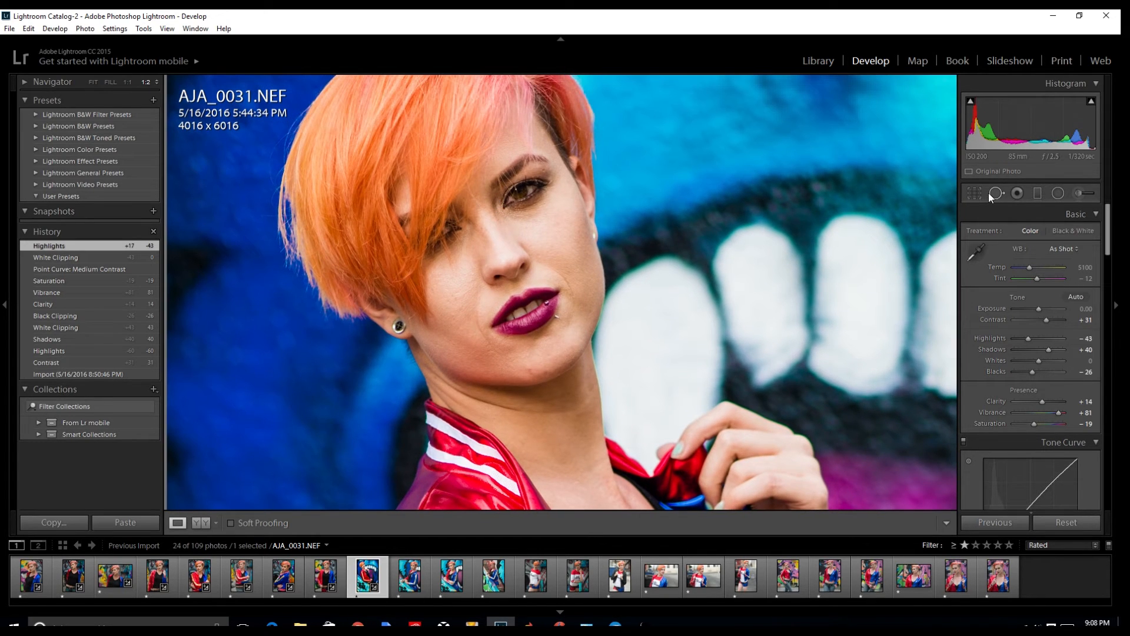
click(995, 193)
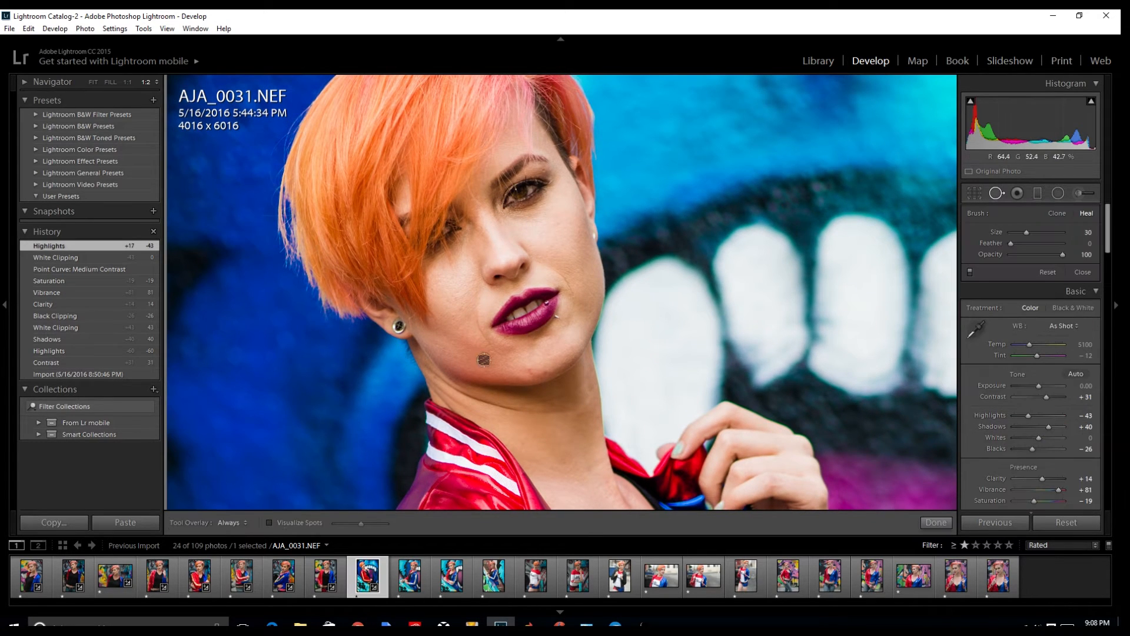
click(531, 369)
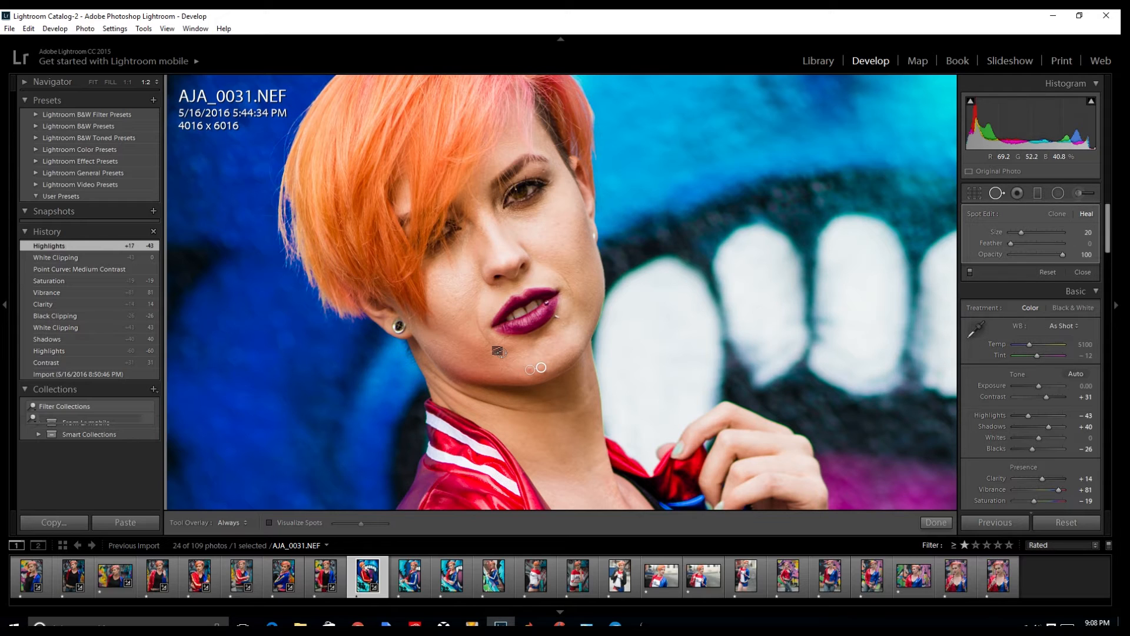
key(q)
key(z)
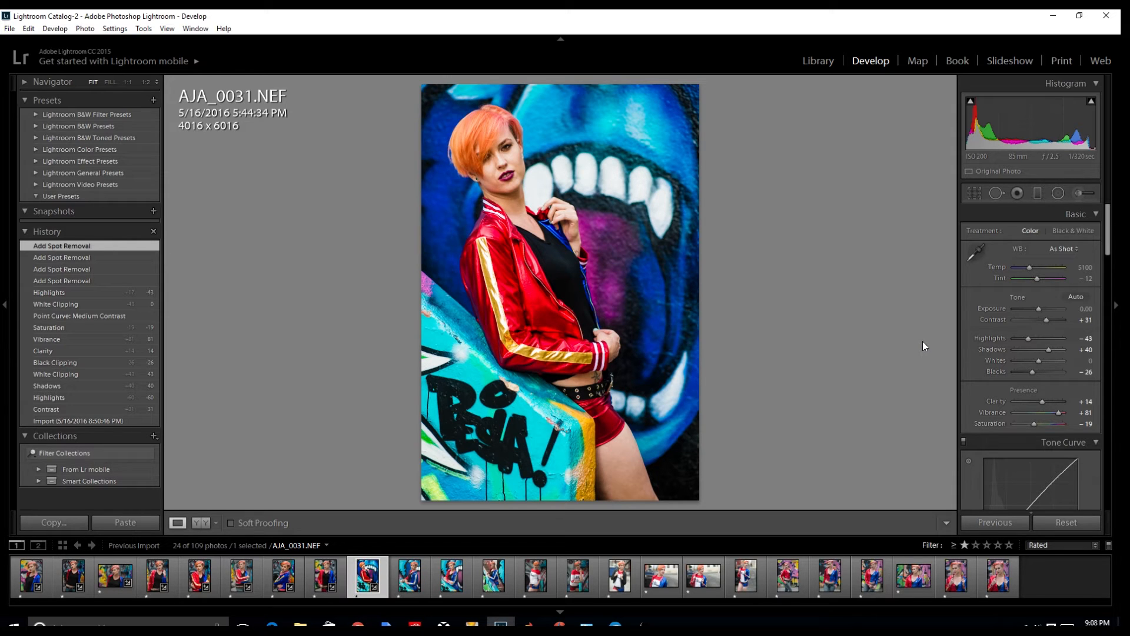
- On the next photo, AJA_0032, set Contrast +38, Highlights -43, Shadows +29, Whites -31, Clarity +5, Vibrance +69 and Saturation -21
key(Right)
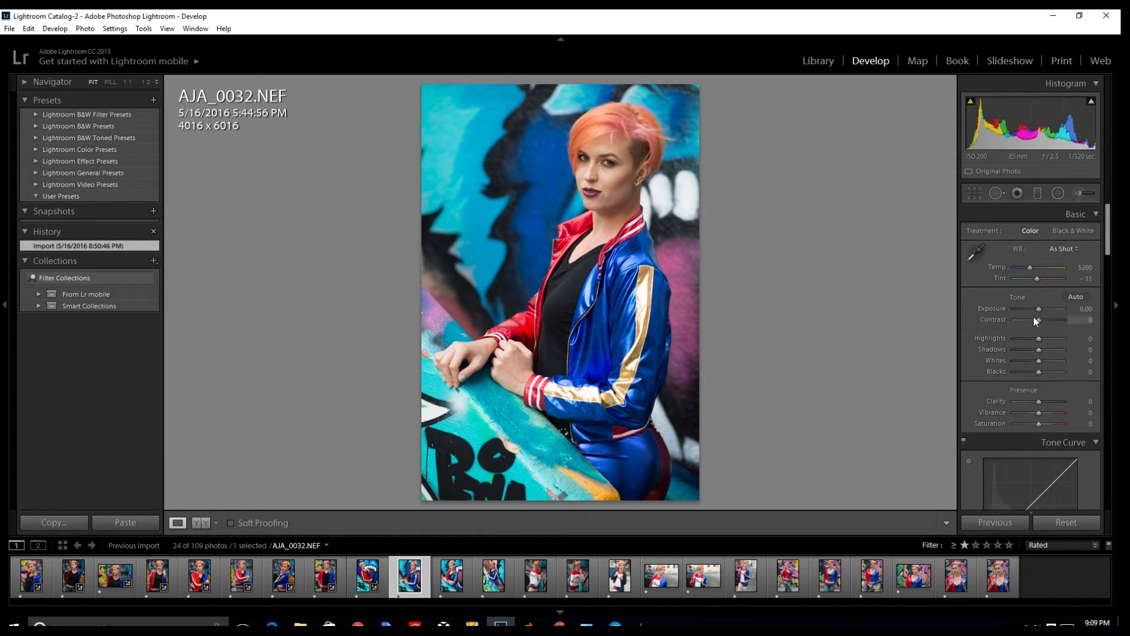
drag(1037, 320, 1031, 338)
drag(1039, 349, 1032, 362)
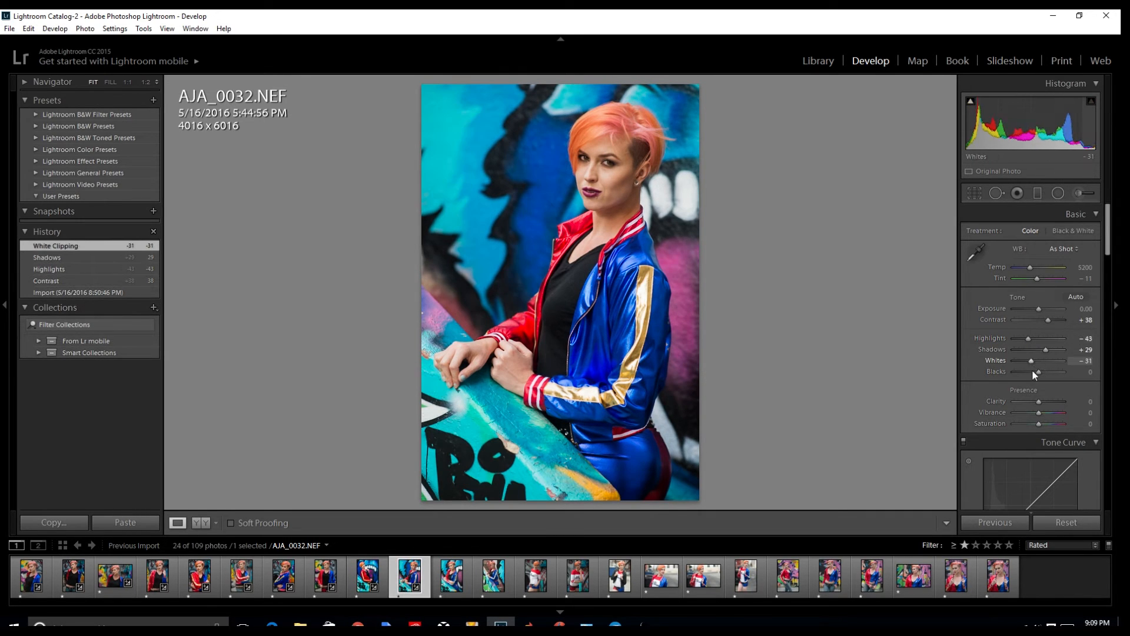
drag(1039, 402, 1034, 426)
click(1055, 414)
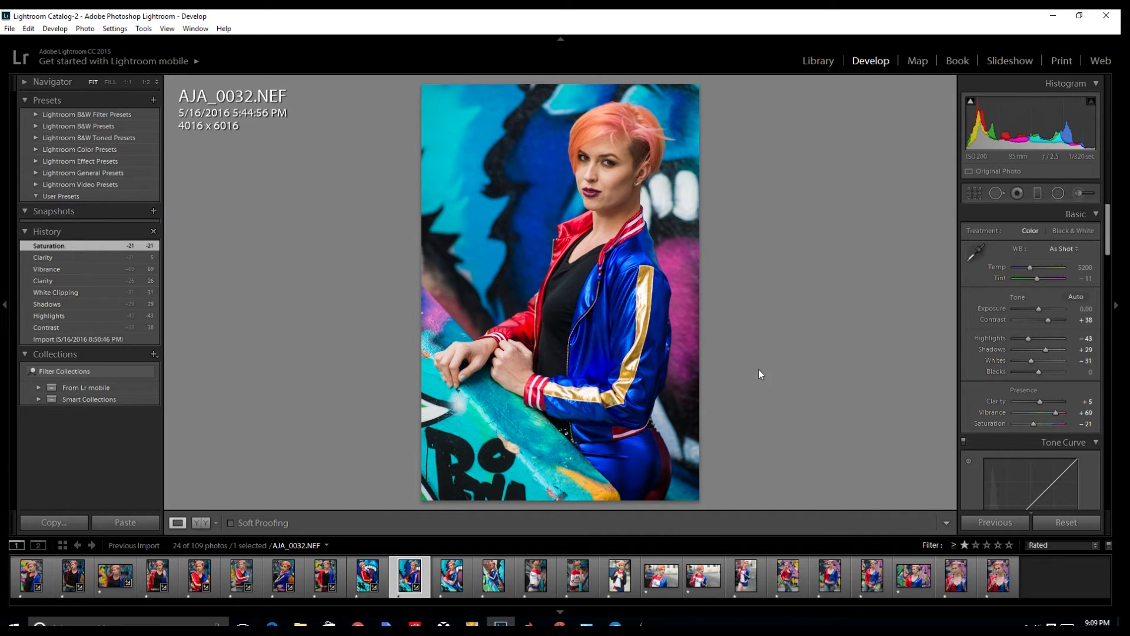
- Heal the facial blemishes on AJA_0032 with Spot Removal, starting from brush size 30
click(597, 176)
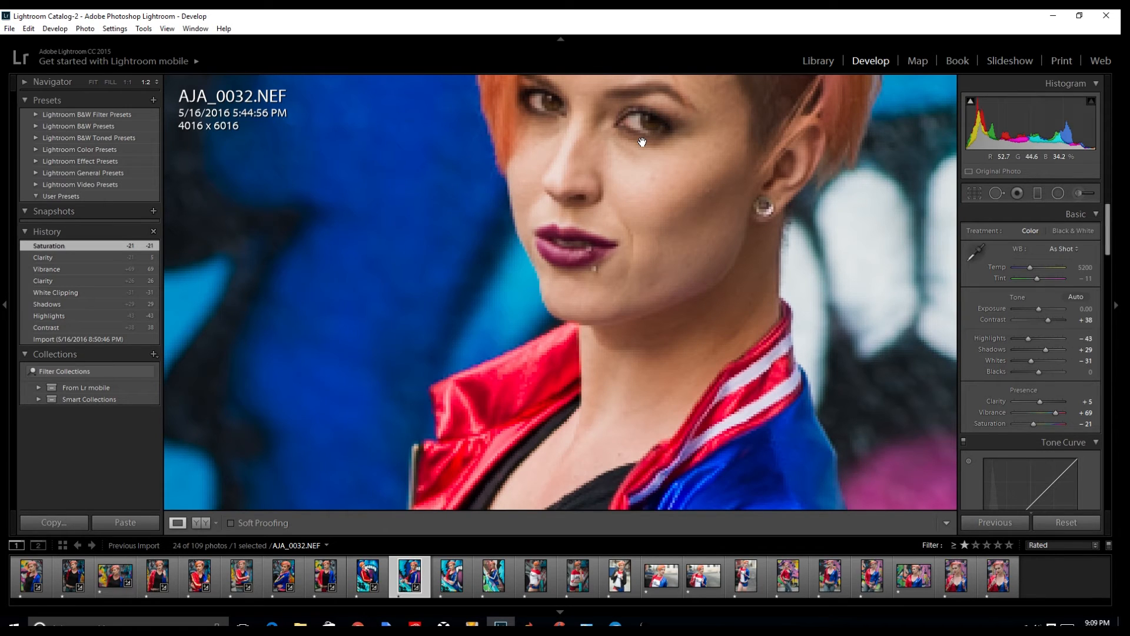
drag(643, 142, 631, 233)
key(q)
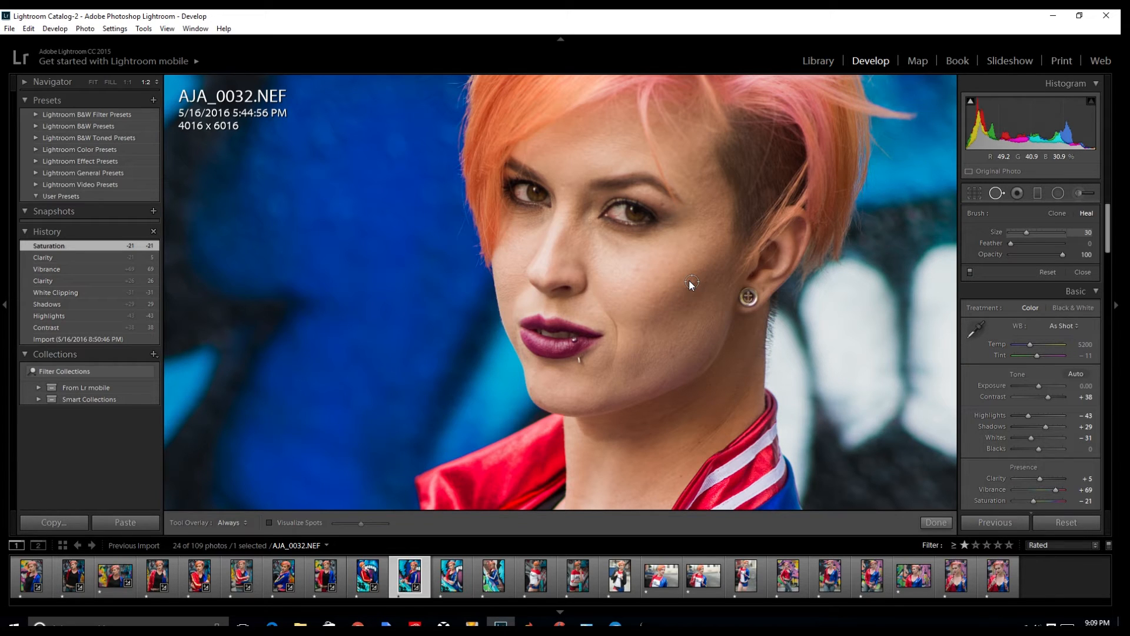
key(Delete)
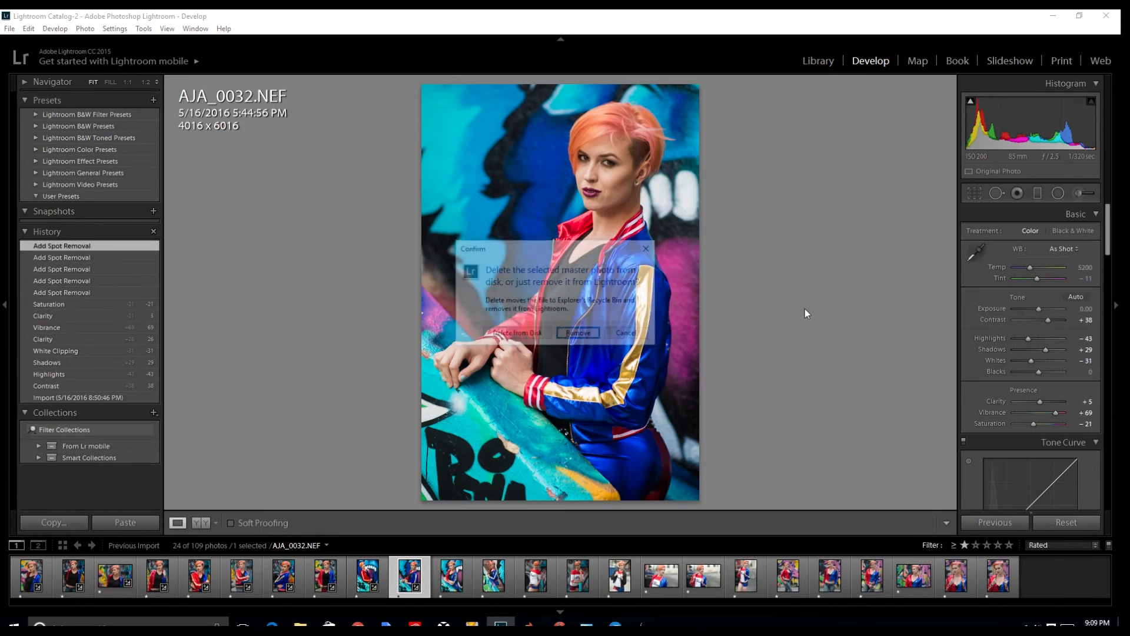
key(Tab)
key(Return)
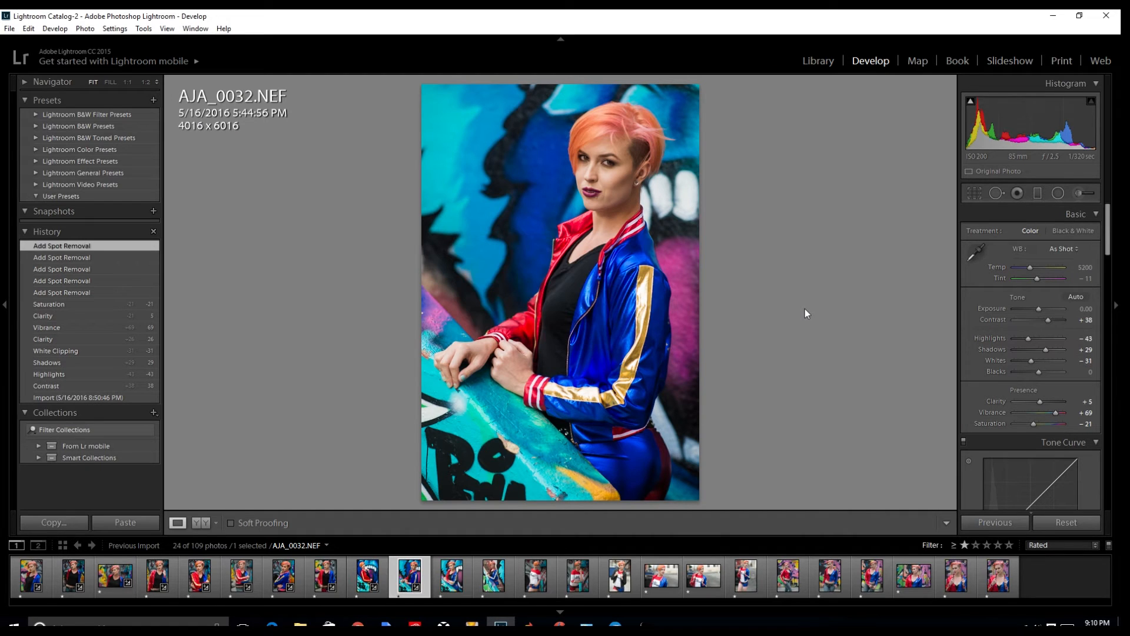
- Compare the before and after versions of AJA_0032 several times to judge the overall edit
key(backslash)
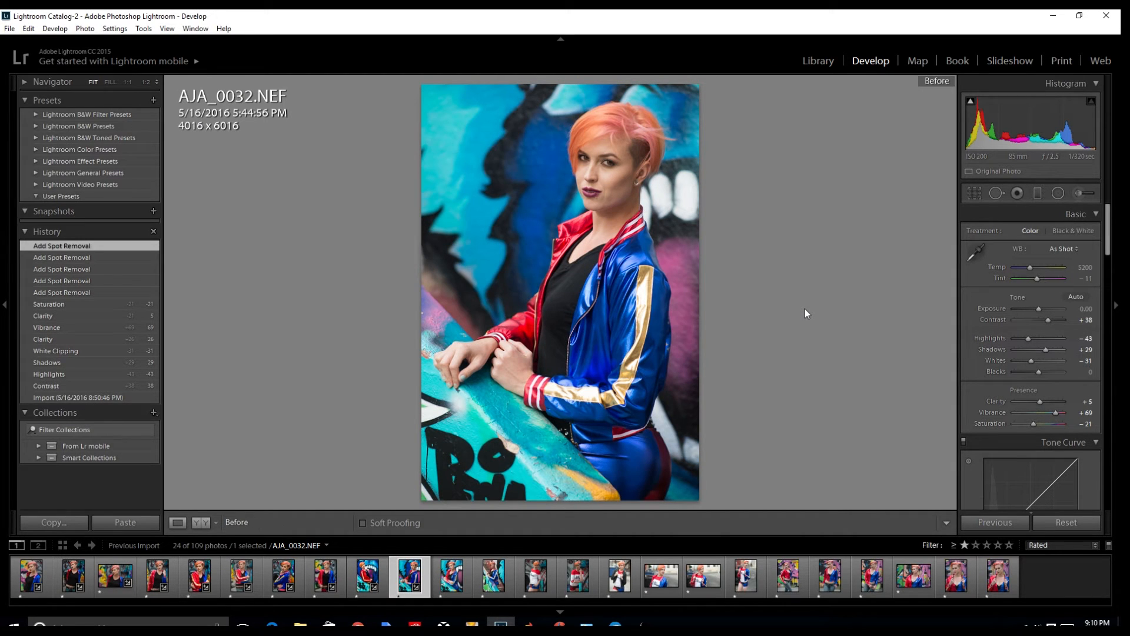
key(backslash)
key(backslash)
key(backslash)
key(backslash)
key(backslash)
key(backslash)
key(backslash)
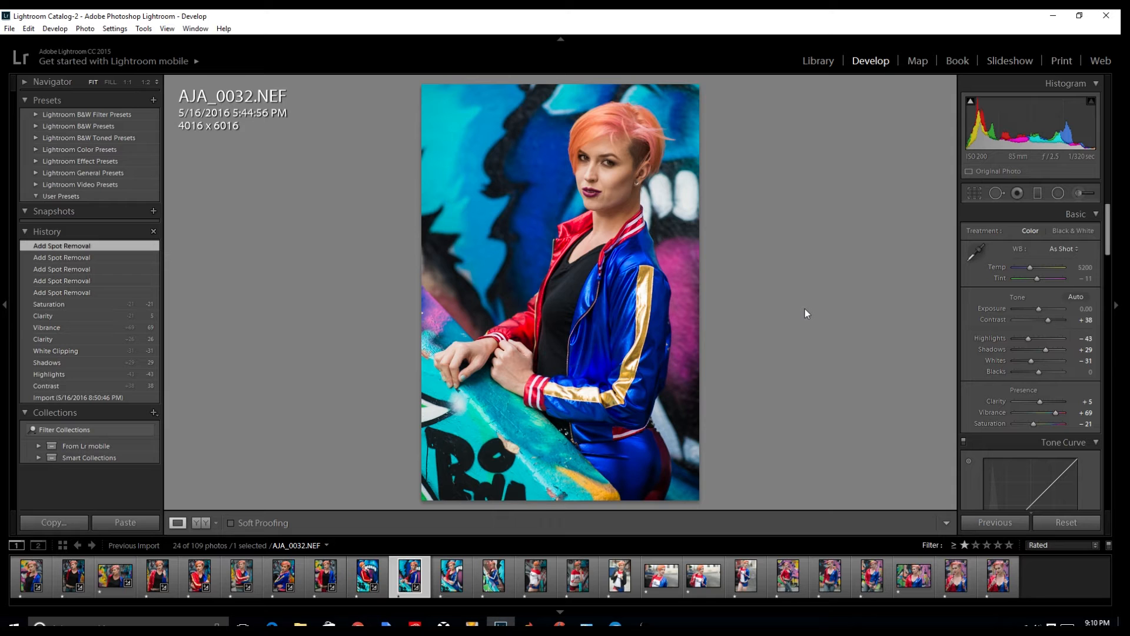
key(backslash)
key(backslash)
- On the next photo, AJA_0035, set Contrast +50, Highlights -62, Shadows +60, Whites -21 and Blacks -5
key(Right)
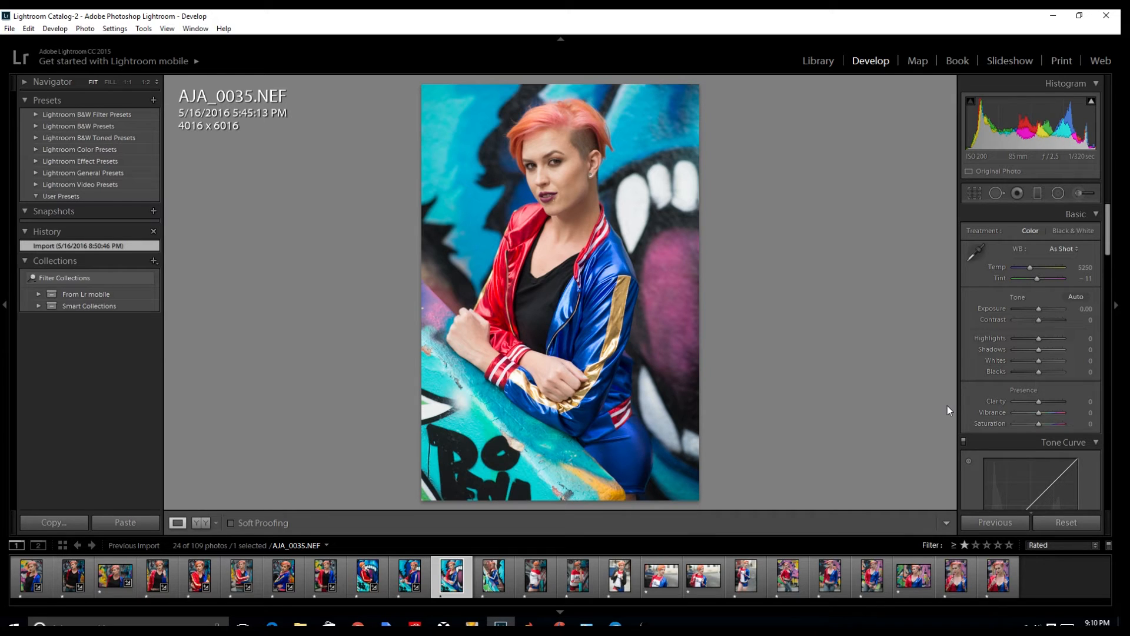
double_click(1052, 324)
drag(1039, 320, 1053, 351)
shift+double_click(1036, 361)
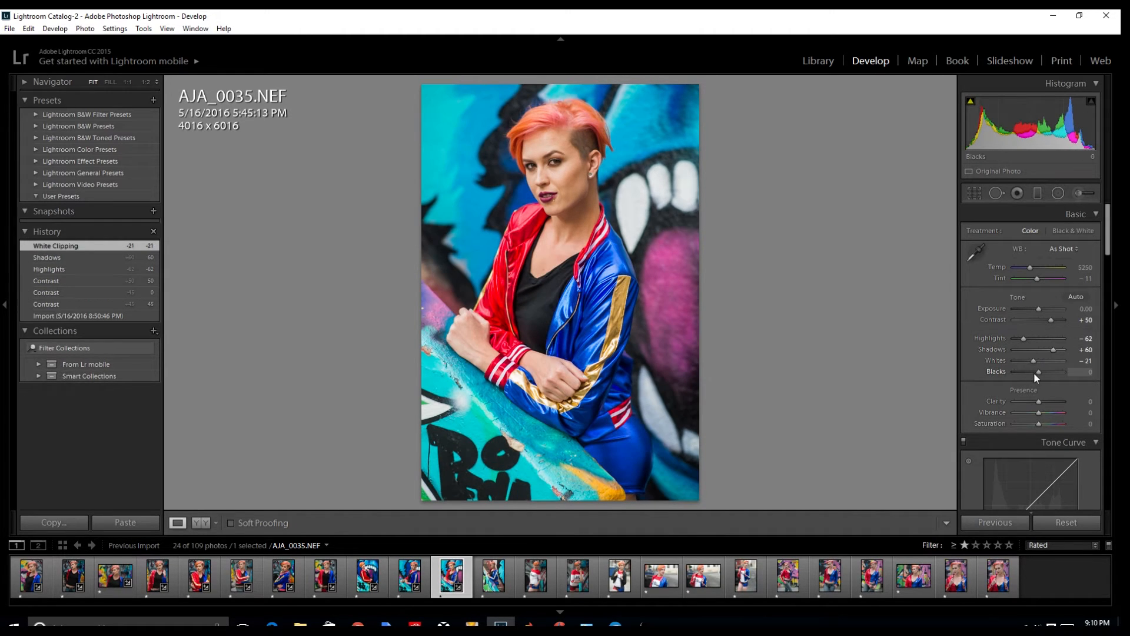
shift+double_click(1034, 372)
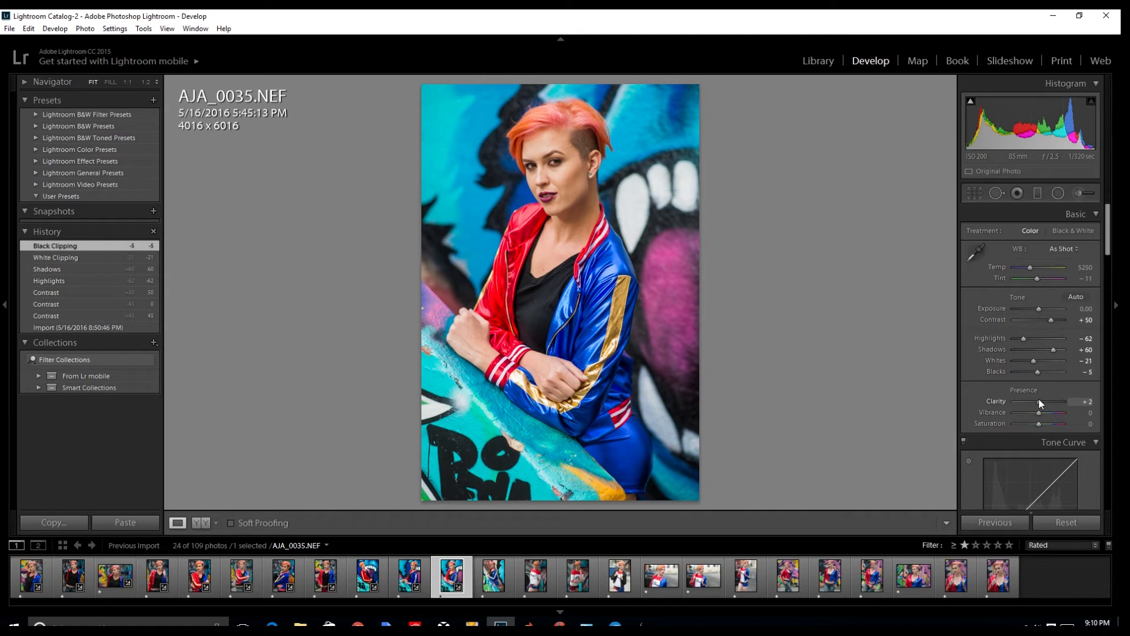
- Set the presence of AJA_0035 to Clarity +12, Vibrance +64 and Saturation -17
drag(1039, 398, 1041, 398)
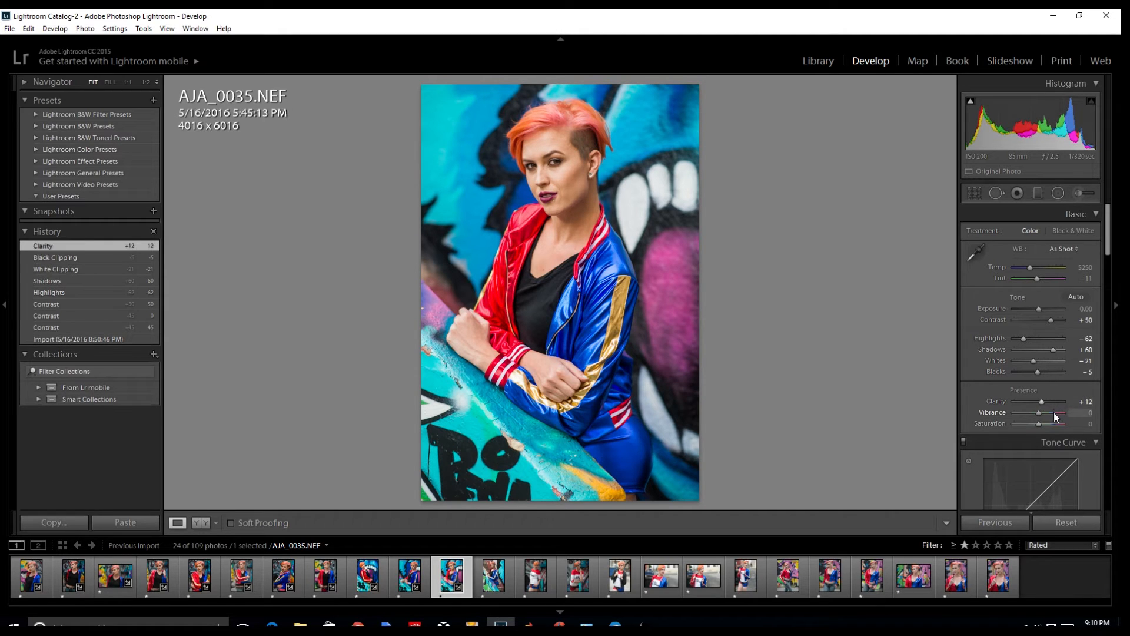
click(1054, 412)
click(1033, 424)
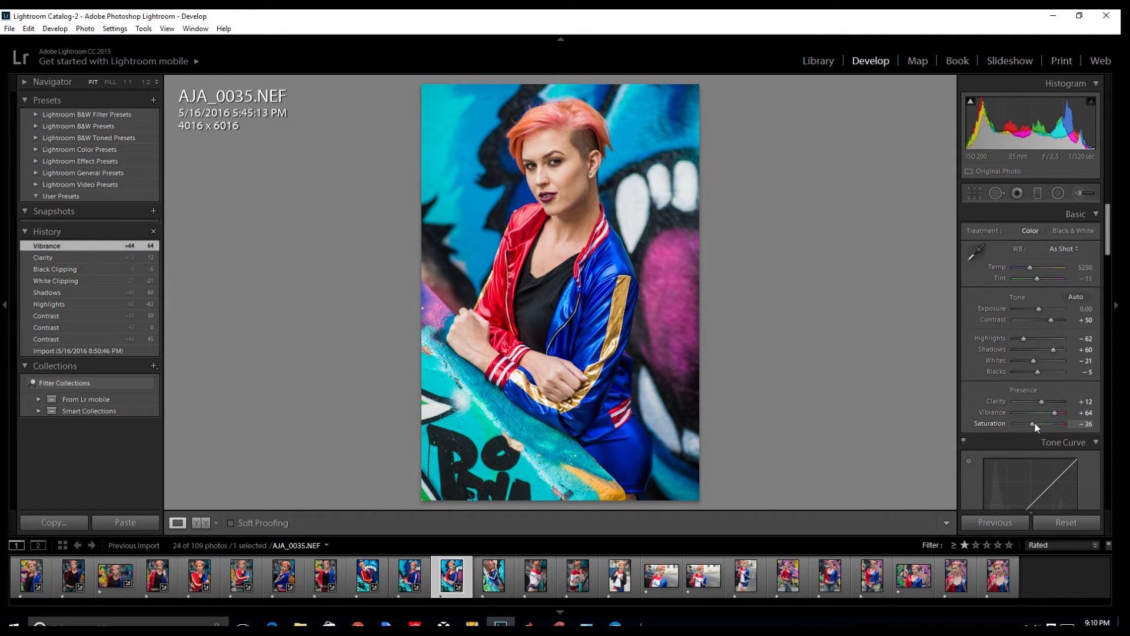
click(1037, 424)
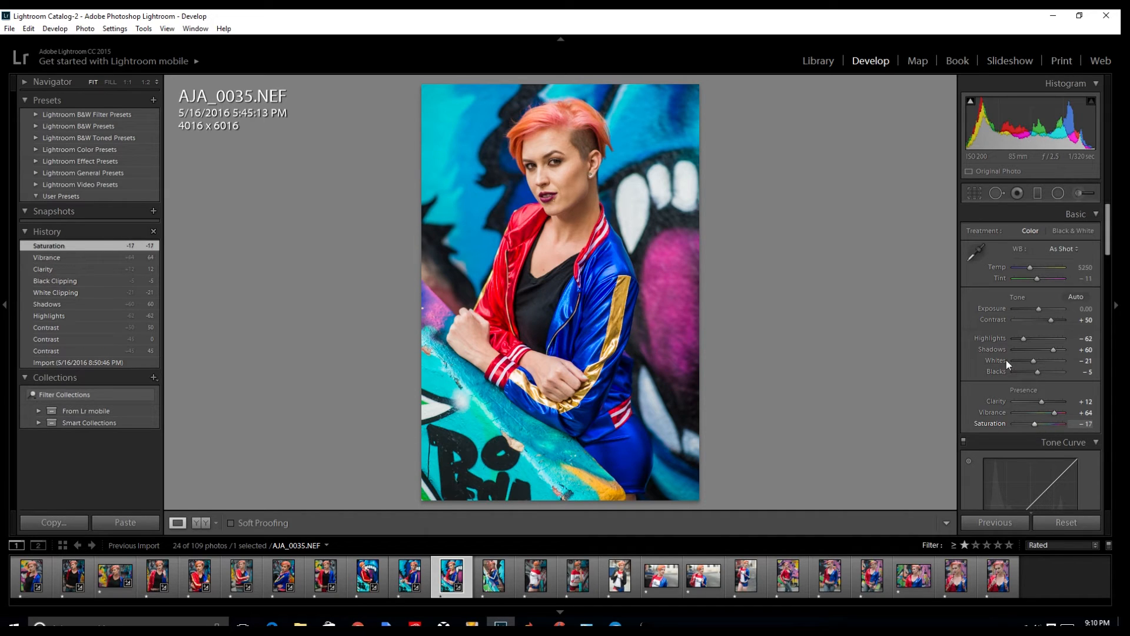
- Apply the Medium Contrast point curve to AJA_0035 and set the tone curve's Darks to +13
scroll(1033, 348, down, 5)
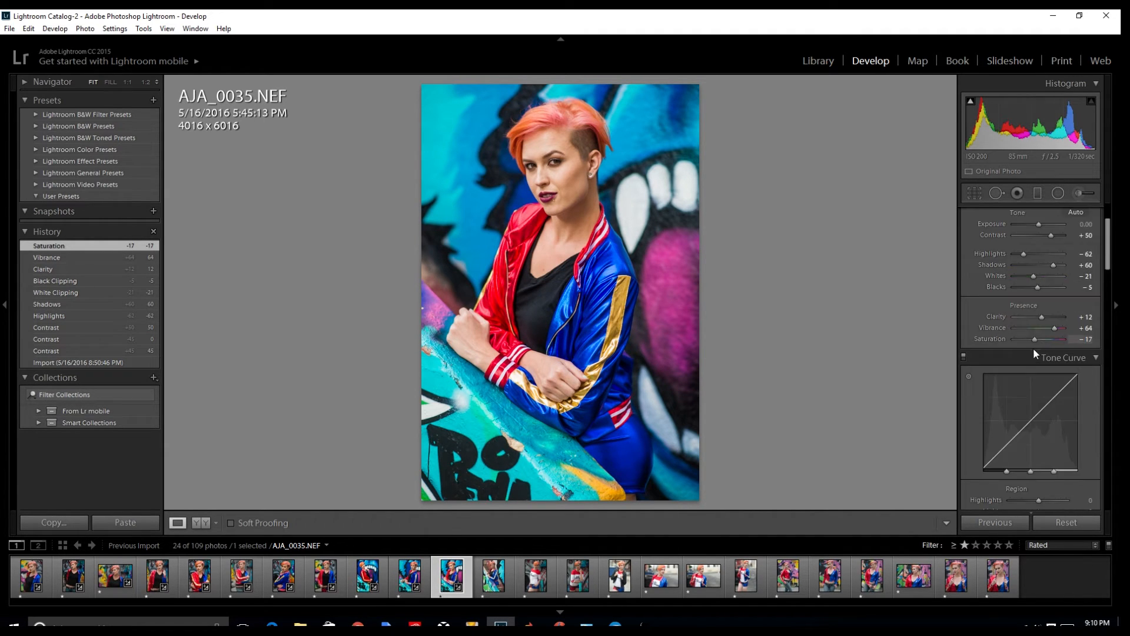
click(1030, 385)
click(1022, 412)
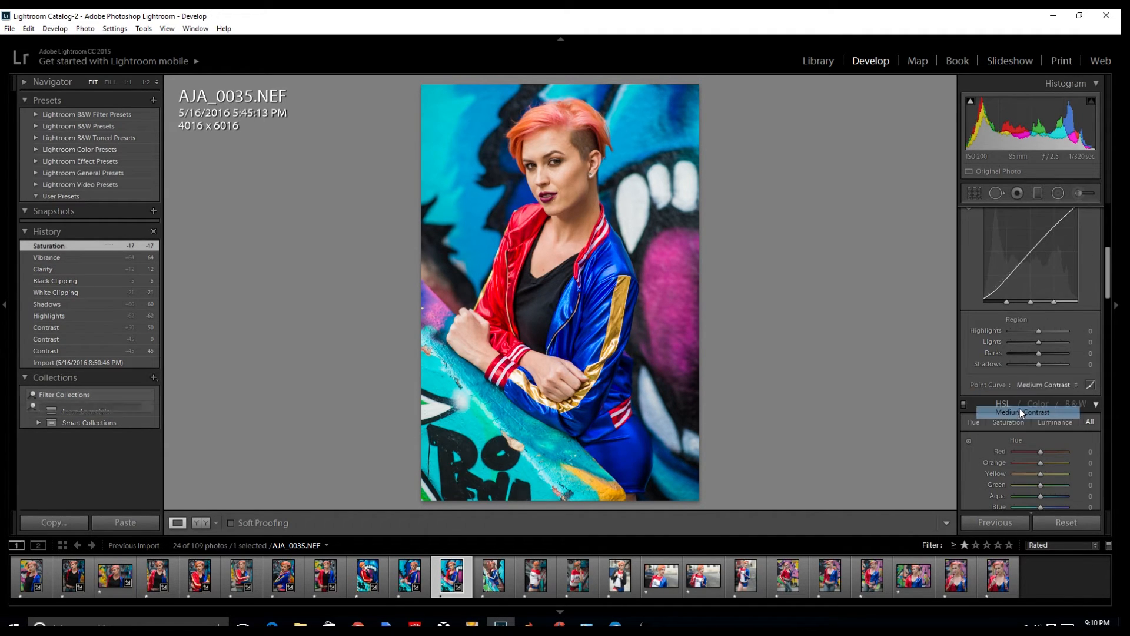
click(1041, 356)
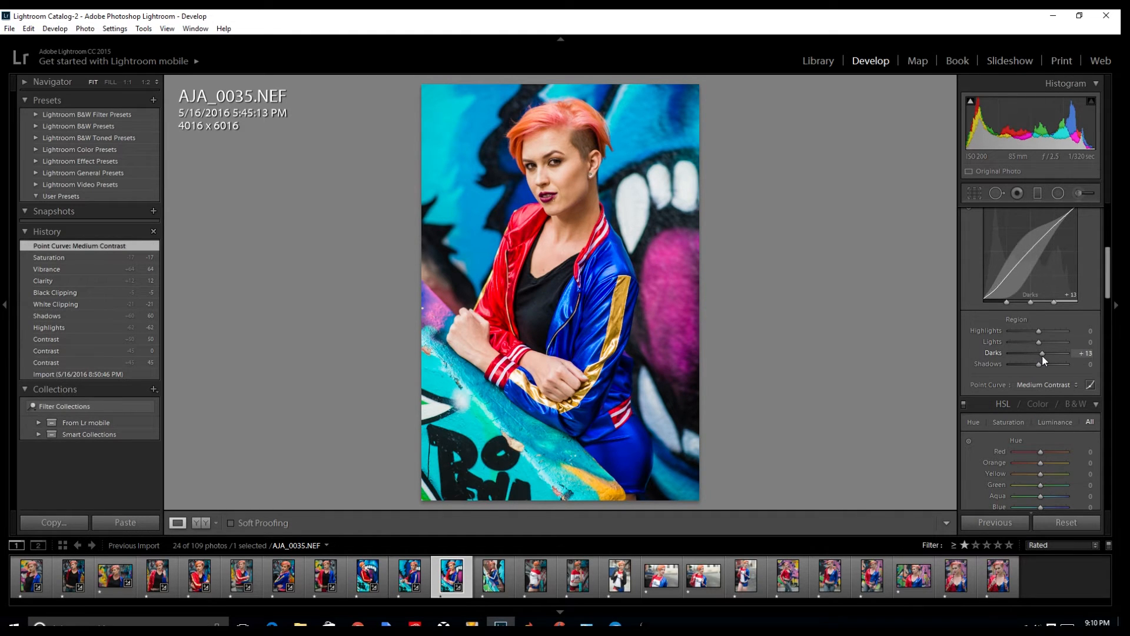
- Lower the basic Whites of AJA_0035 to -60 and the Highlights to -79
scroll(1036, 347, up, 5)
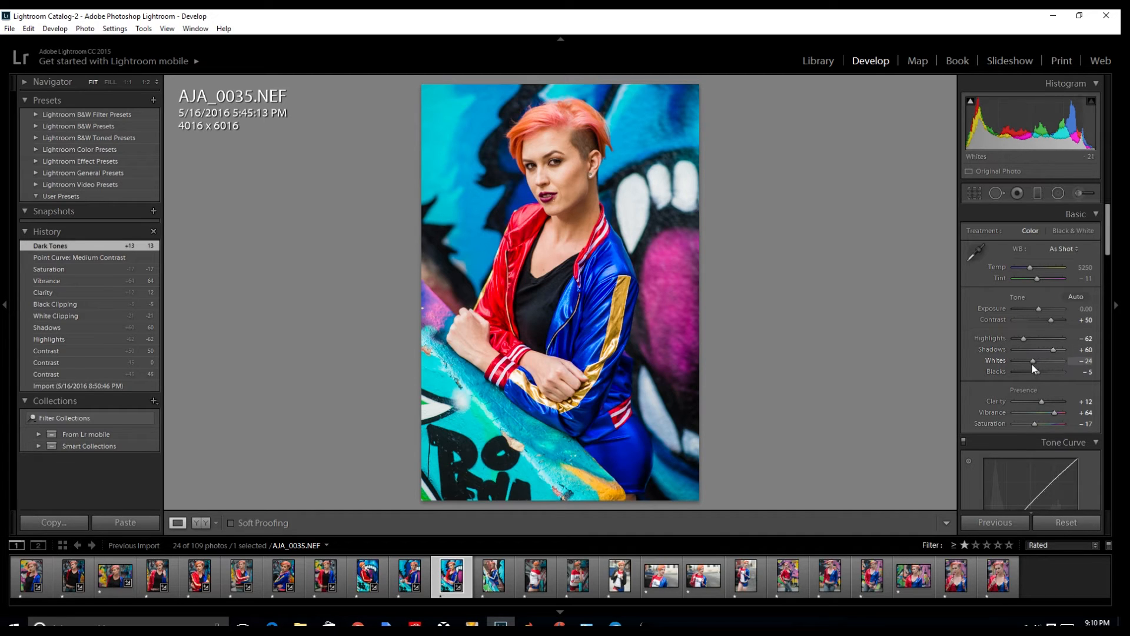
drag(1032, 363, 1023, 362)
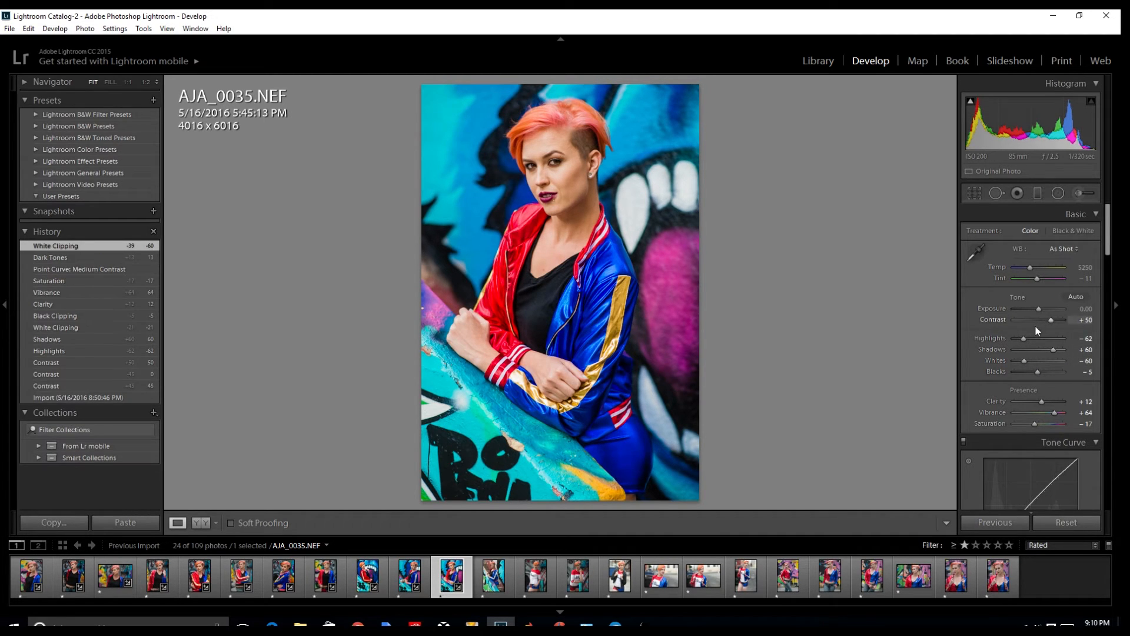
scroll(1030, 353, down, 5)
scroll(1029, 382, up, 3)
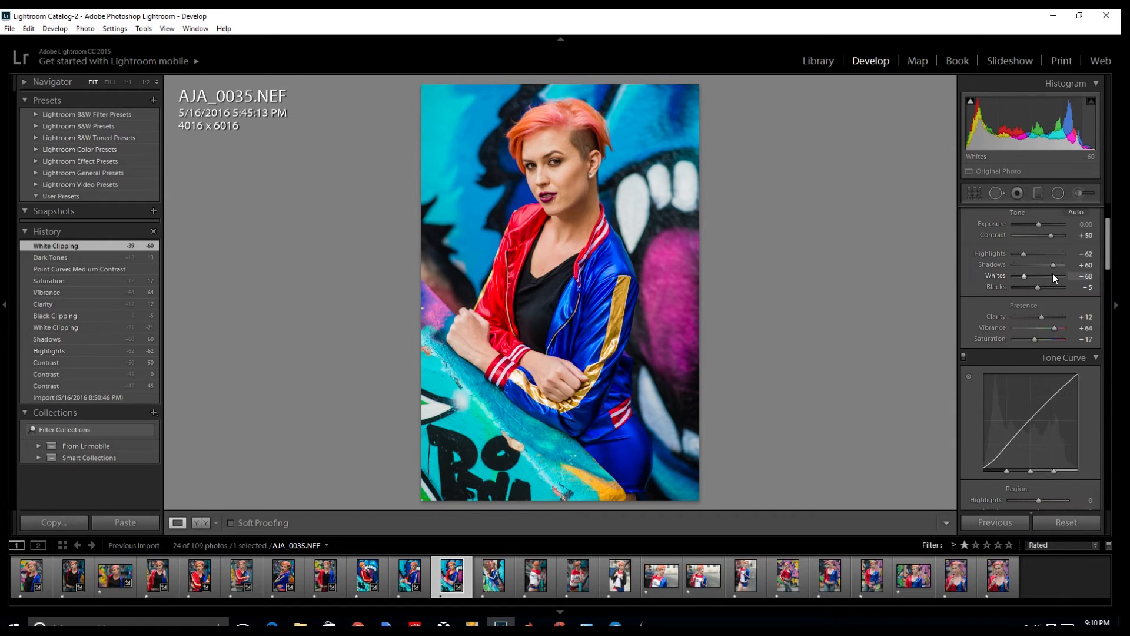
drag(1027, 253, 1021, 254)
- Heal the cheek blemish at size 30 and the forehead blemish at size 35 on AJA_0035 with Spot Removal
click(547, 153)
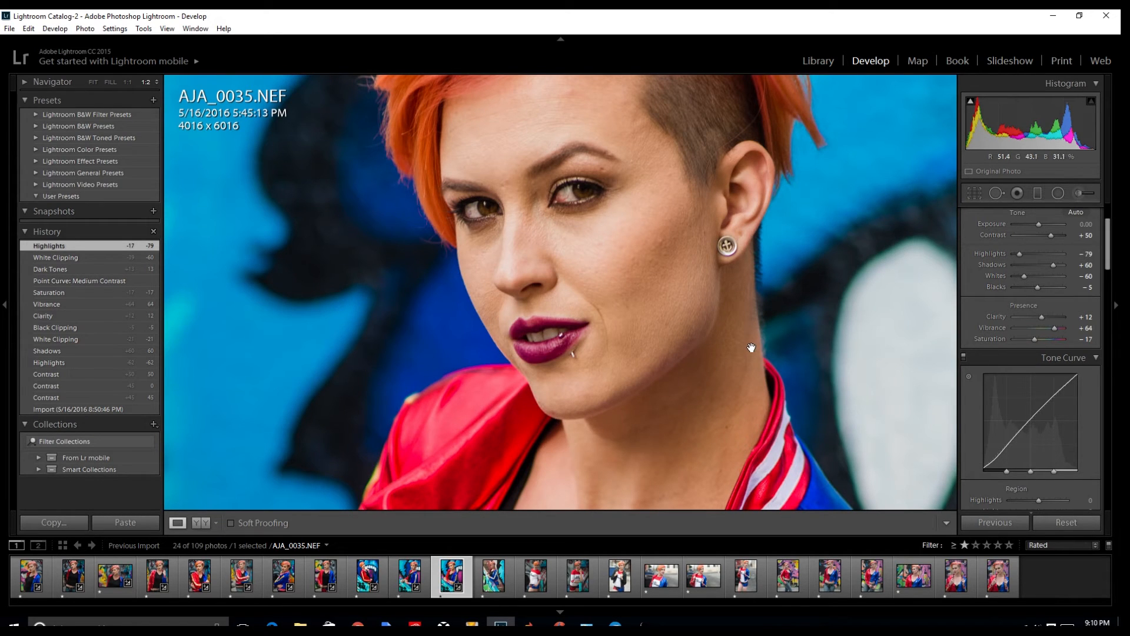
click(689, 259)
click(534, 148)
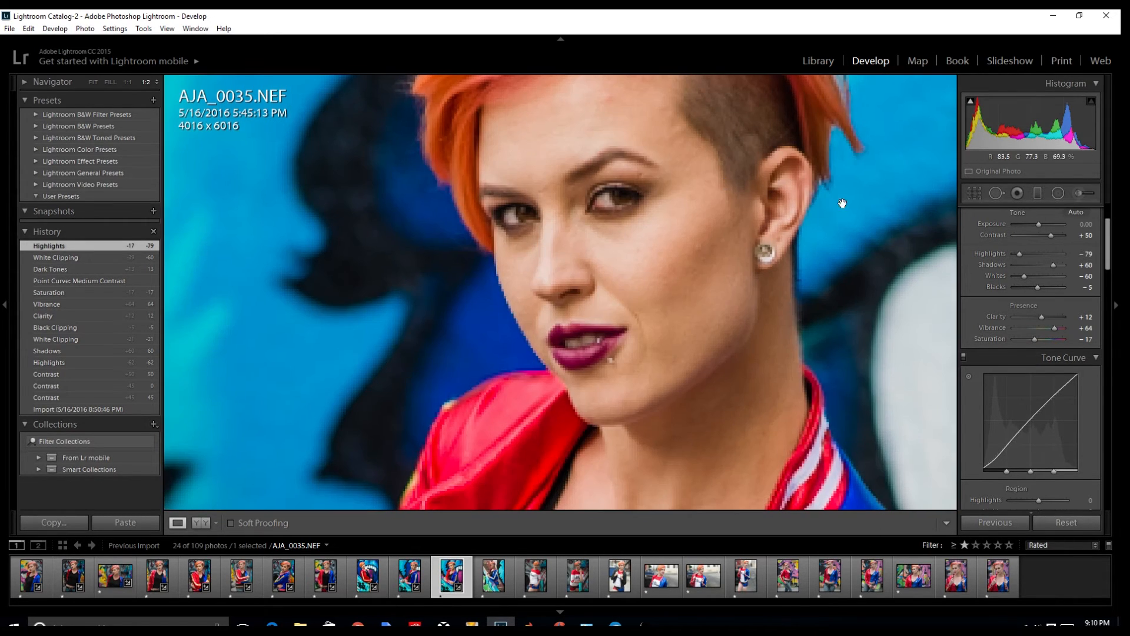
click(997, 193)
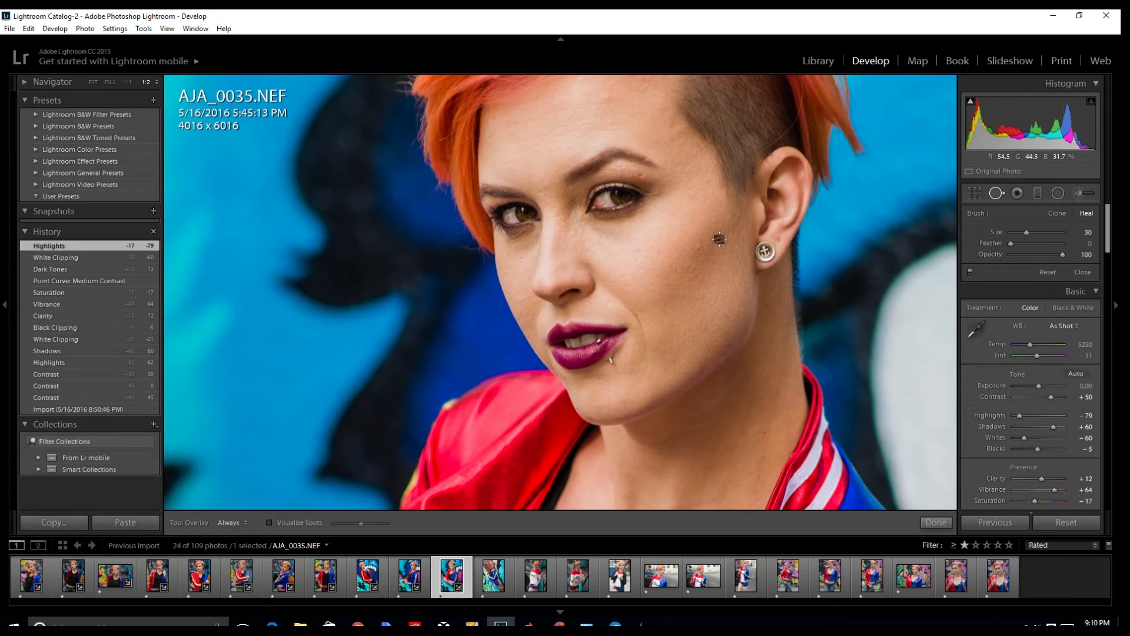
click(701, 246)
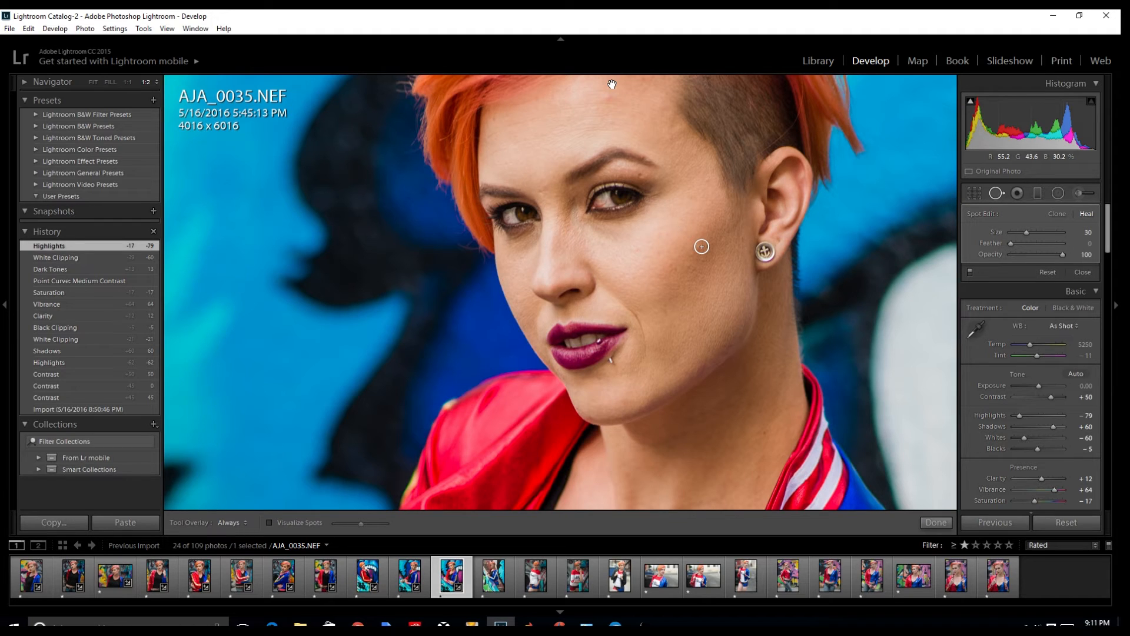
click(640, 128)
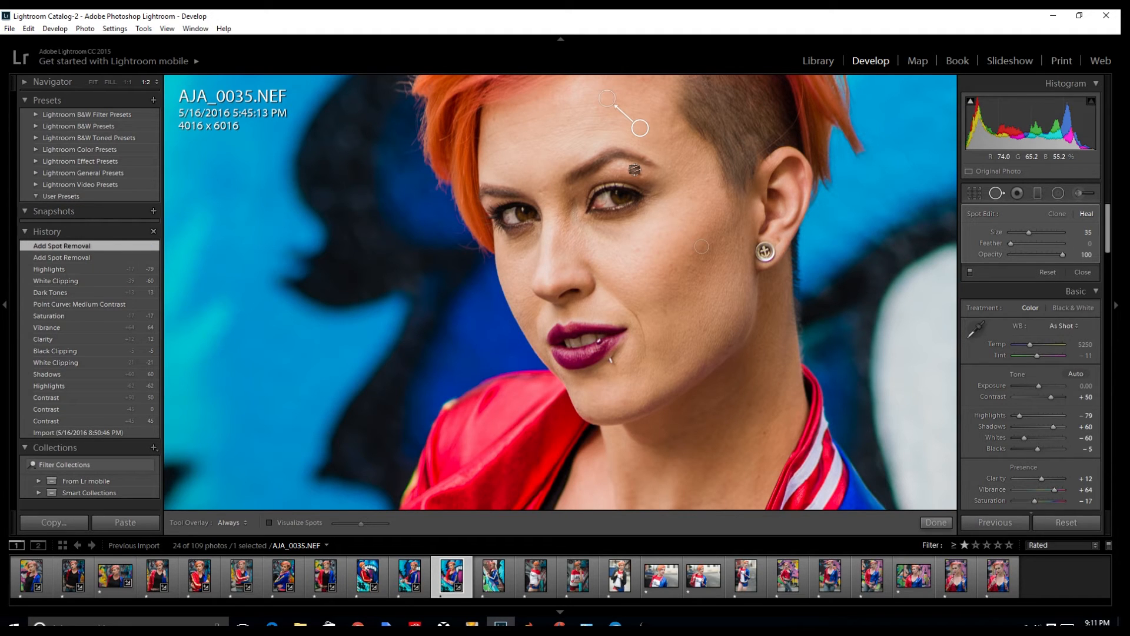
click(1004, 192)
click(802, 223)
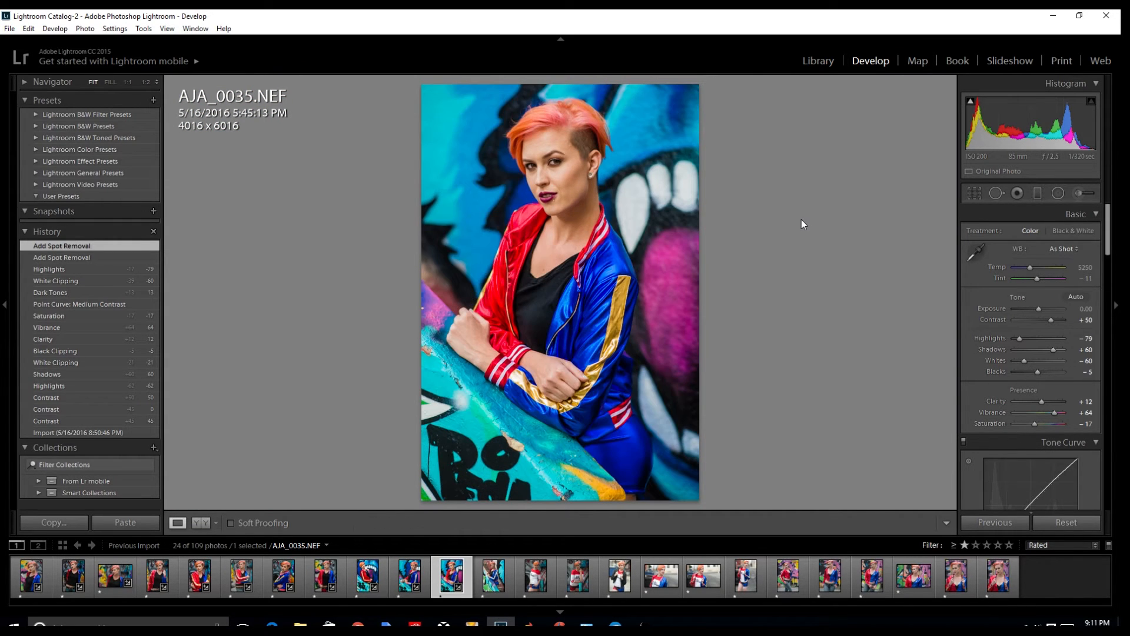
- Switch to AJA_0037 and set Contrast +60, Highlights -52, Shadows +57, Whites -38, Blacks -7, Clarity +19, Vibrance +67 and Saturation -40
key(Right)
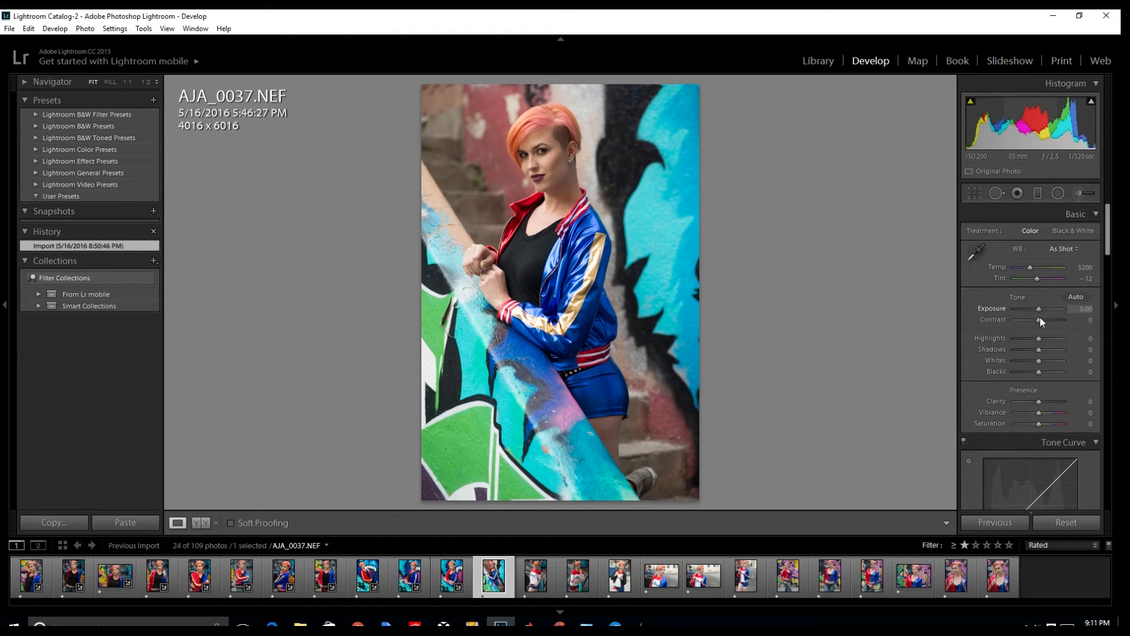
drag(1039, 318, 1030, 421)
click(1055, 412)
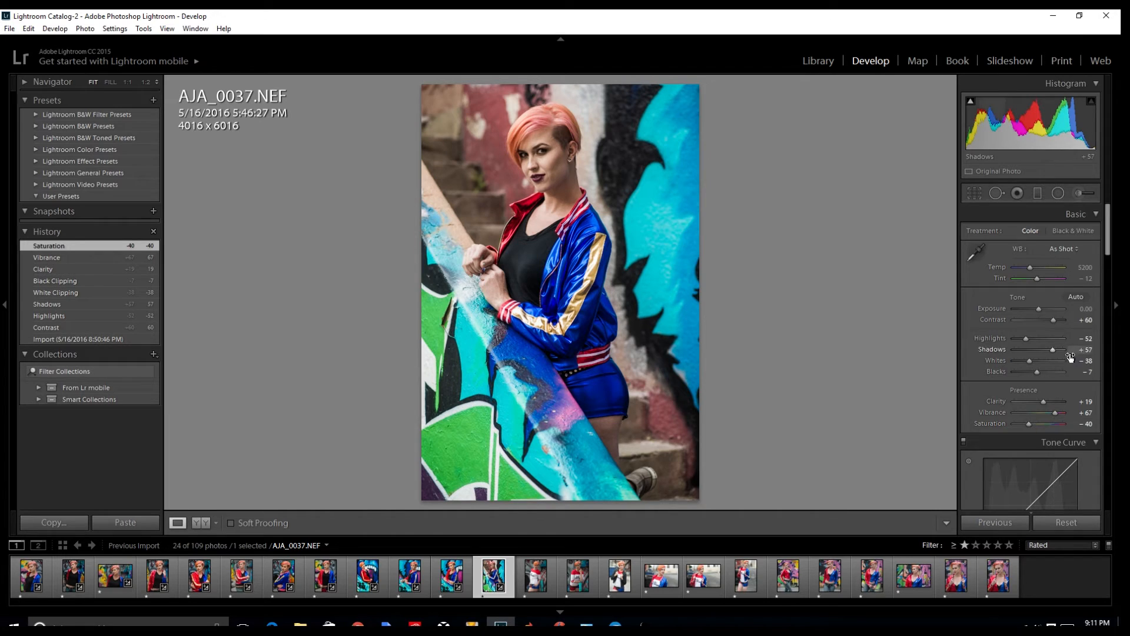
- Apply the Medium Contrast point curve to AJA_0037 and set the tone curve's Darks to +28
scroll(1075, 355, down, 5)
click(1042, 385)
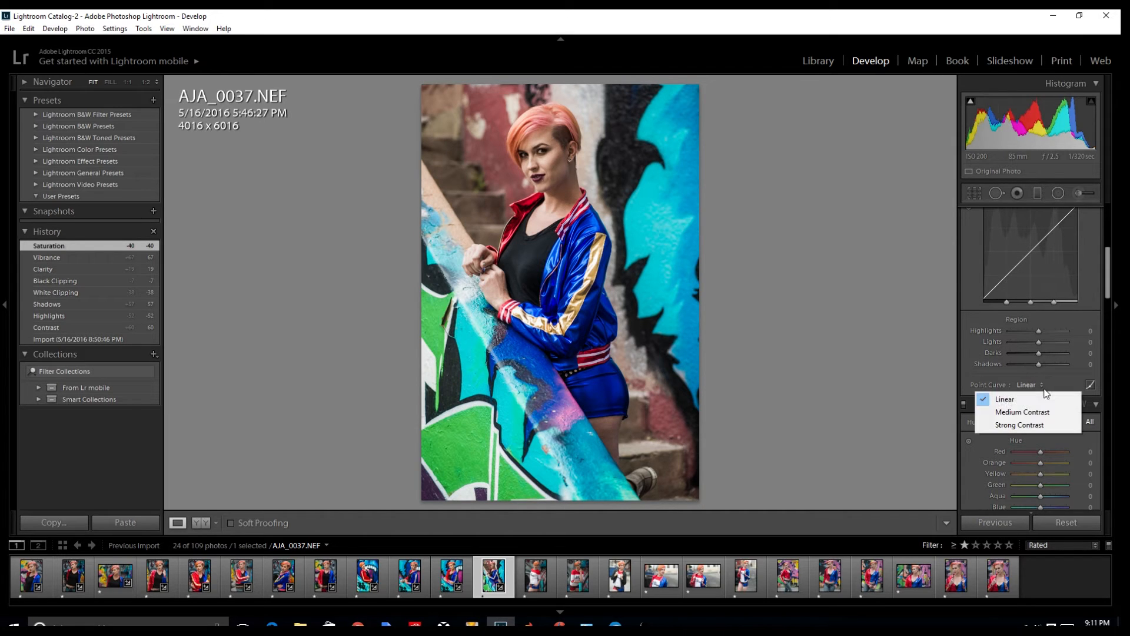
click(1022, 412)
drag(1040, 355, 1047, 356)
- Lower the Whites of AJA_0037 to -45 and the Clarity to +7
scroll(1047, 356, up, 4)
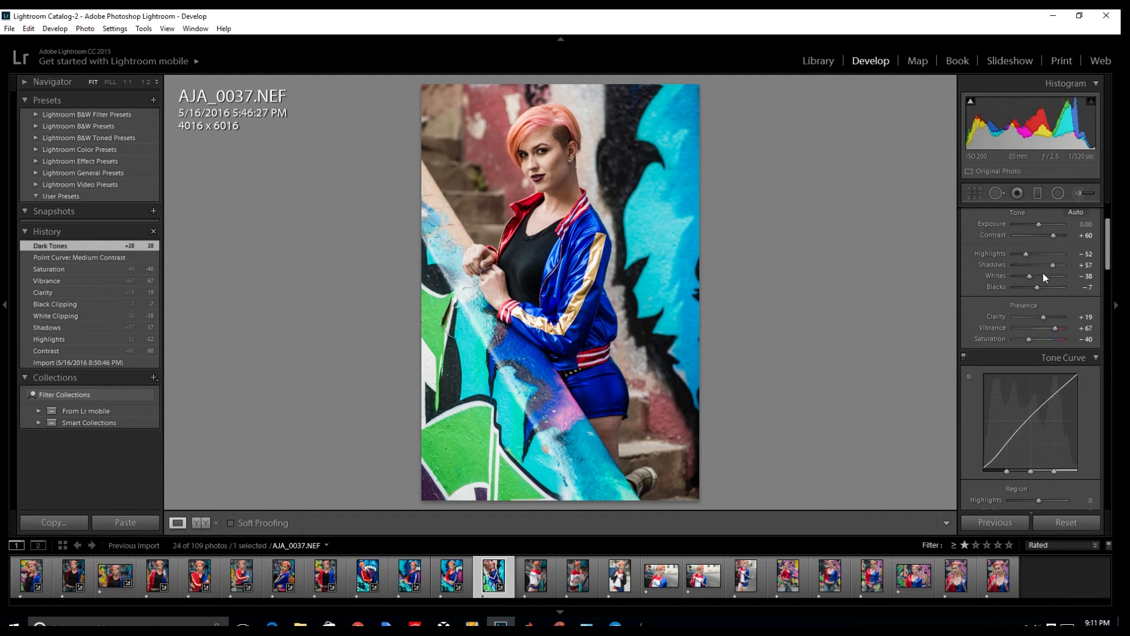
drag(1028, 275, 1043, 313)
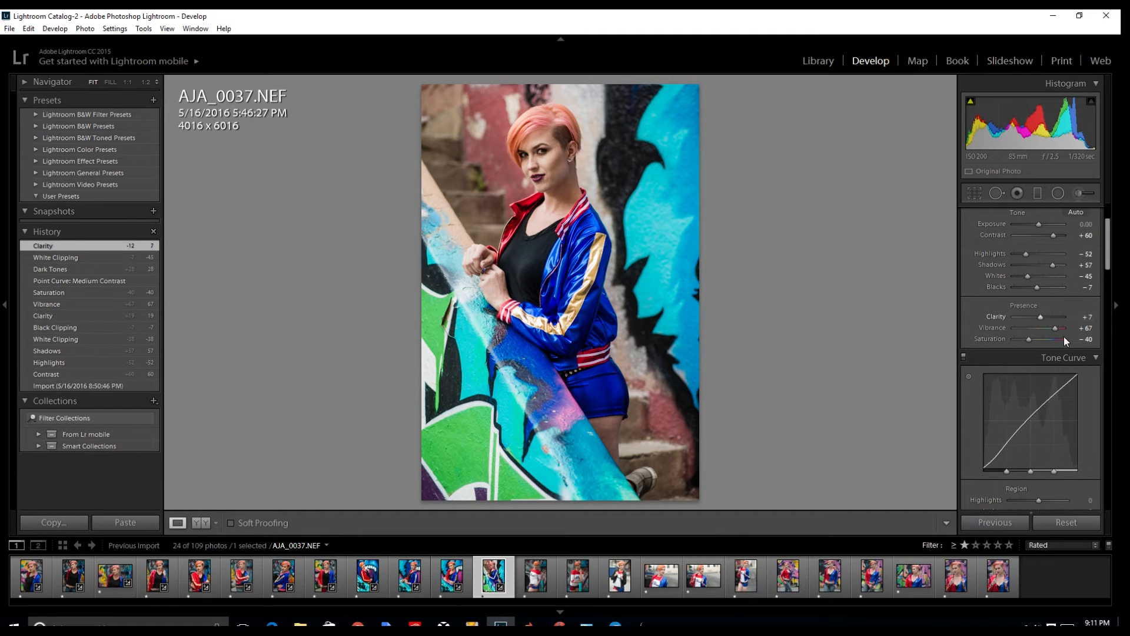
scroll(1008, 370, down, 3)
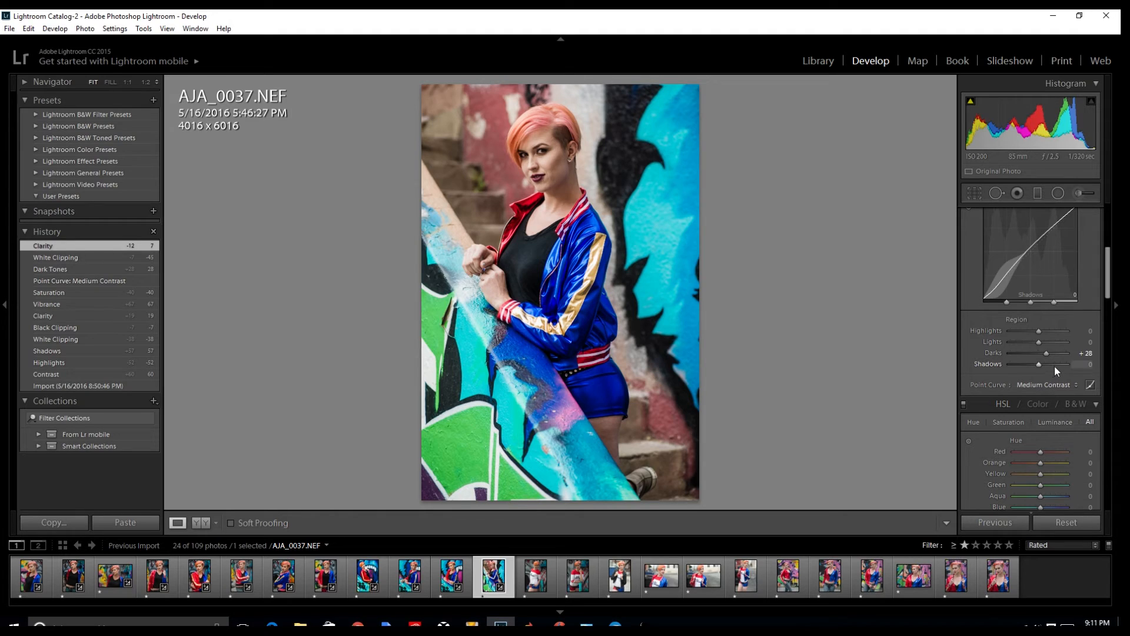
scroll(1042, 335, up, 5)
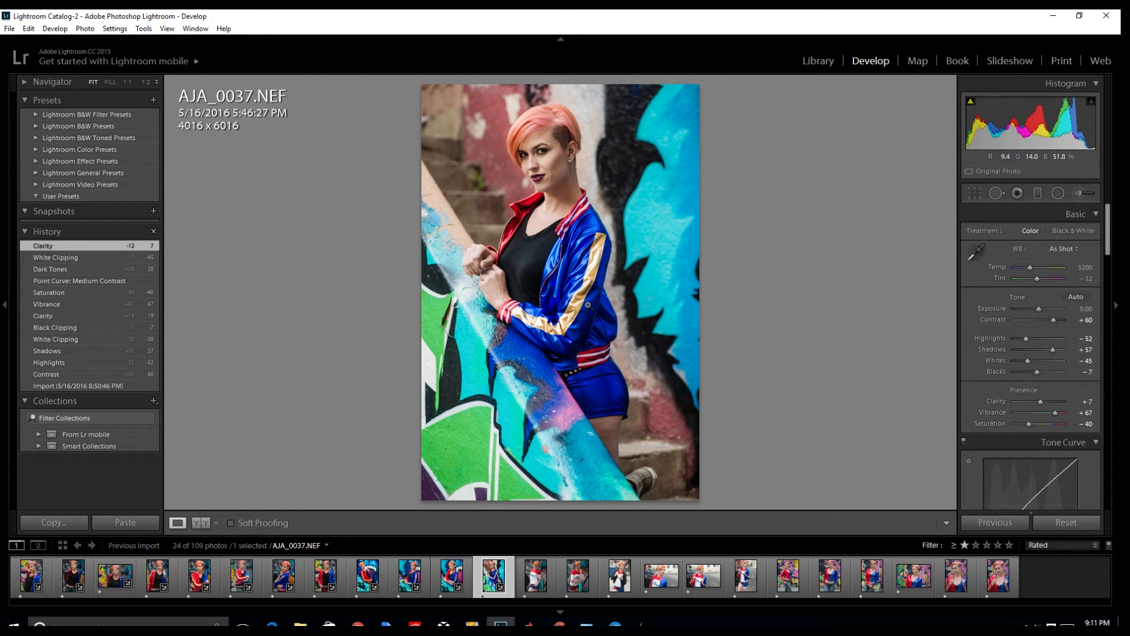
- Inspect the face on AJA_0037 up close, and set its Whites to -60, Temp to 5810 and Blacks to -31
click(548, 127)
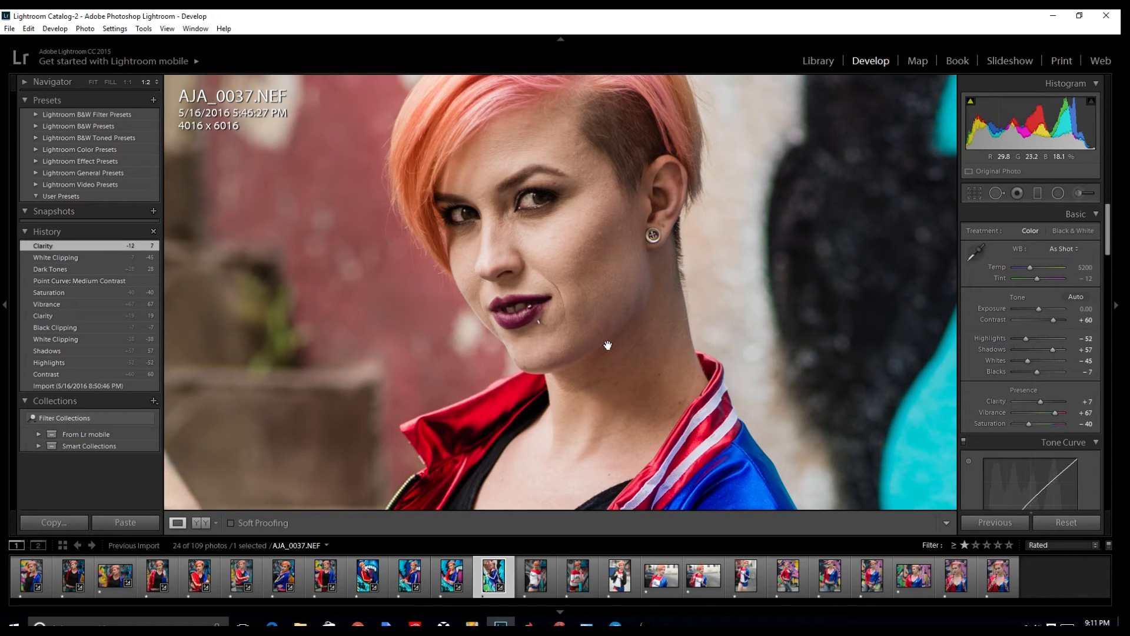
click(645, 251)
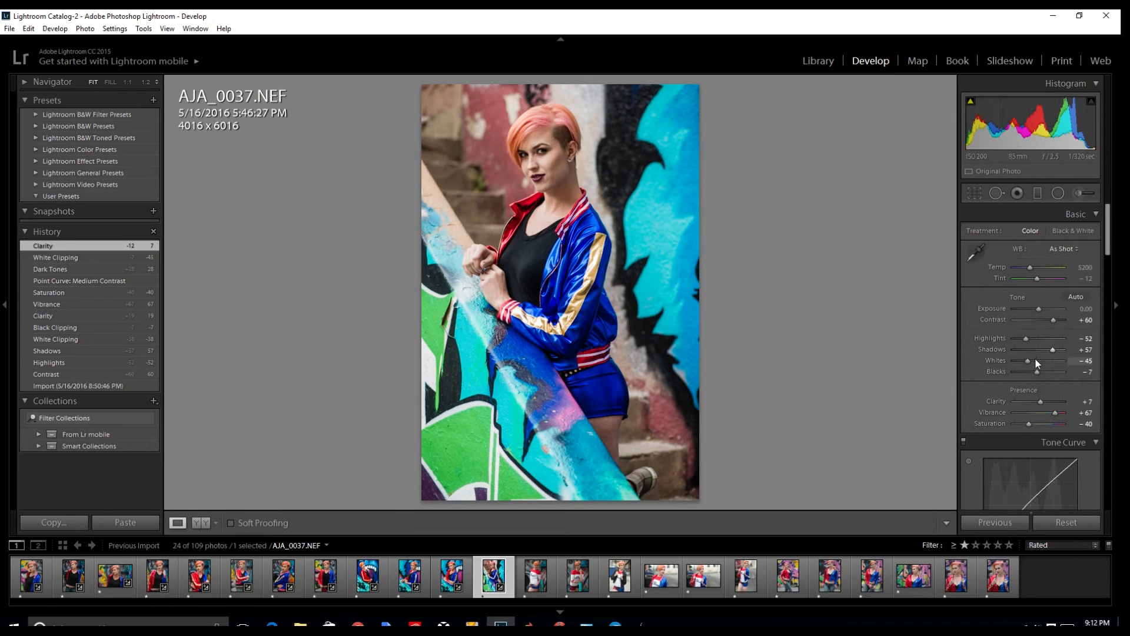
drag(1029, 361, 1024, 360)
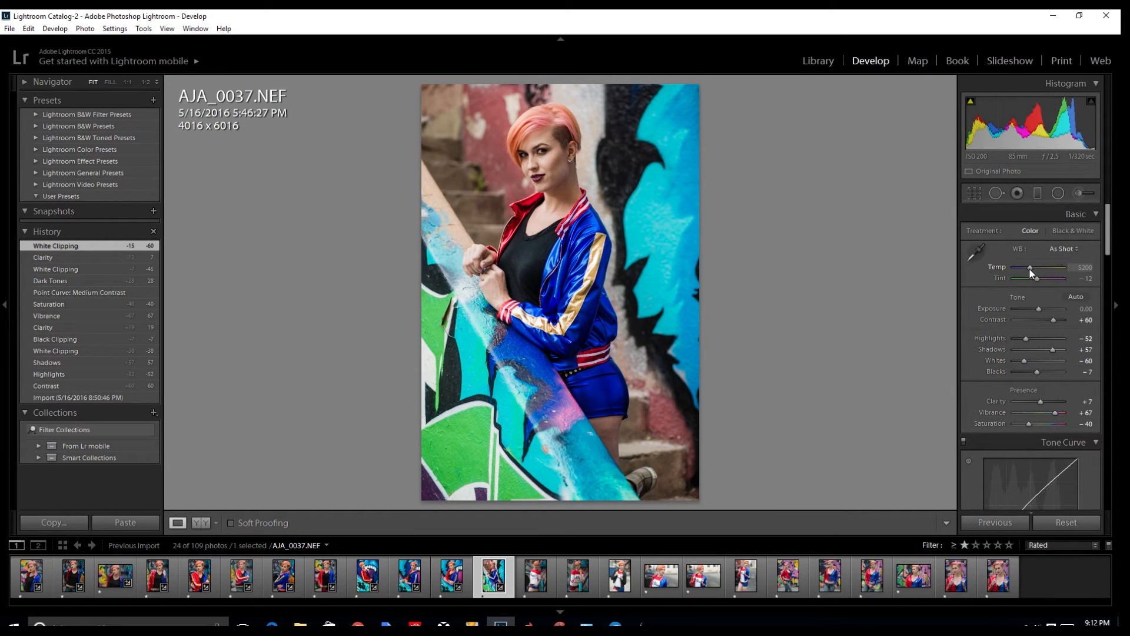
drag(1029, 270, 1033, 270)
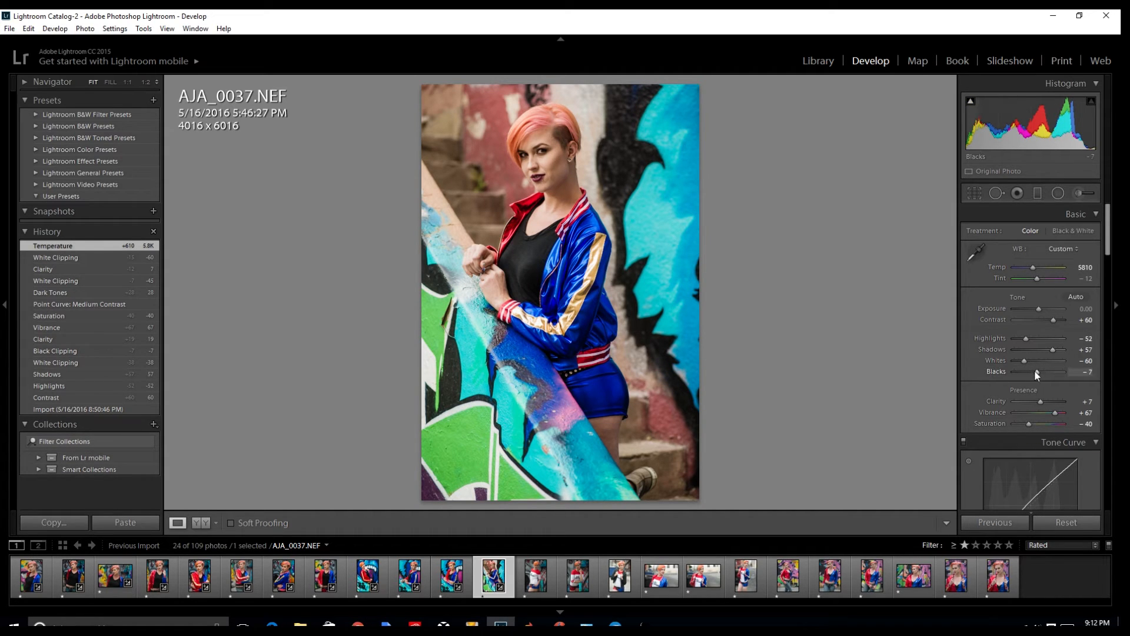
drag(1037, 374, 1030, 373)
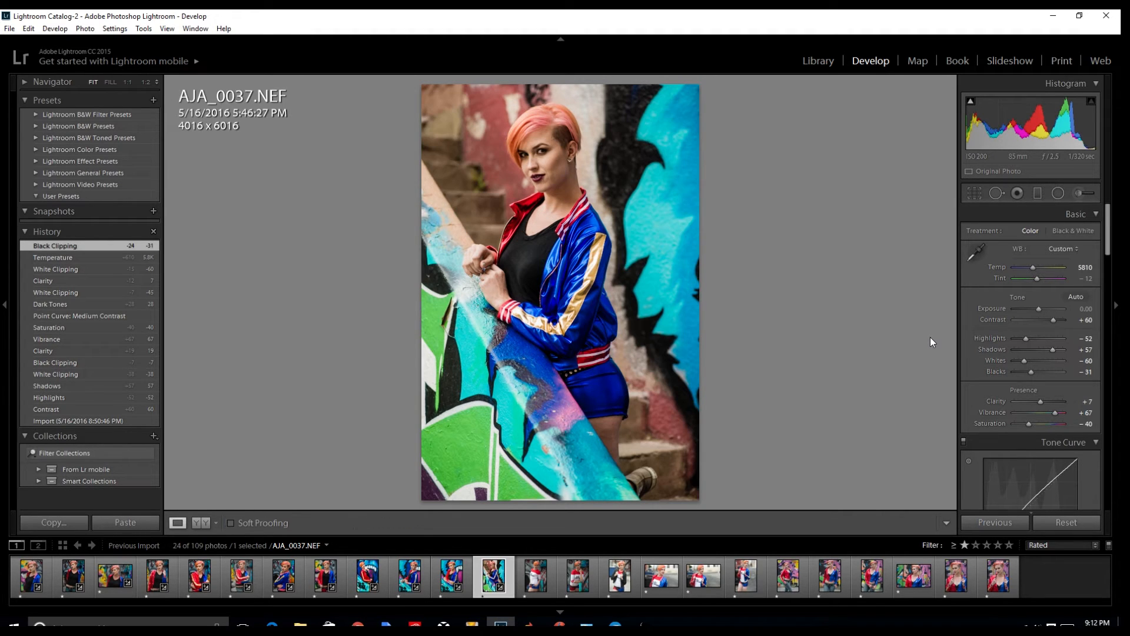
- Switch to AJA_0043 and set Contrast +45, Highlights -38, Shadows +60, Whites -38, Blacks -12, Clarity +10, Vibrance +81 and Saturation -33
key(Right)
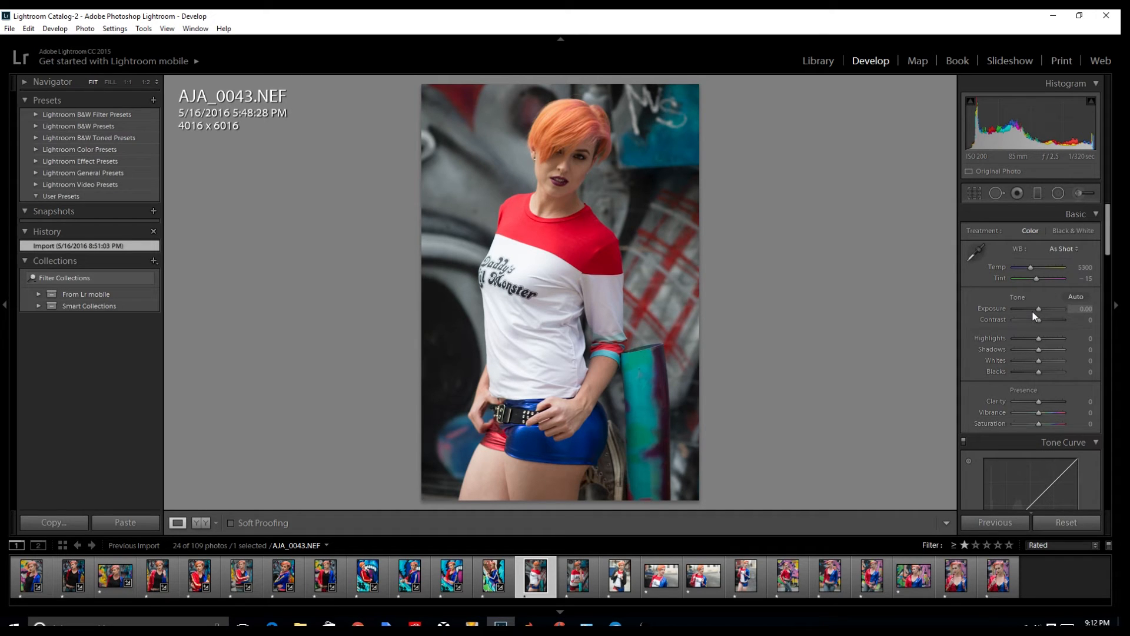
drag(1040, 320, 1034, 371)
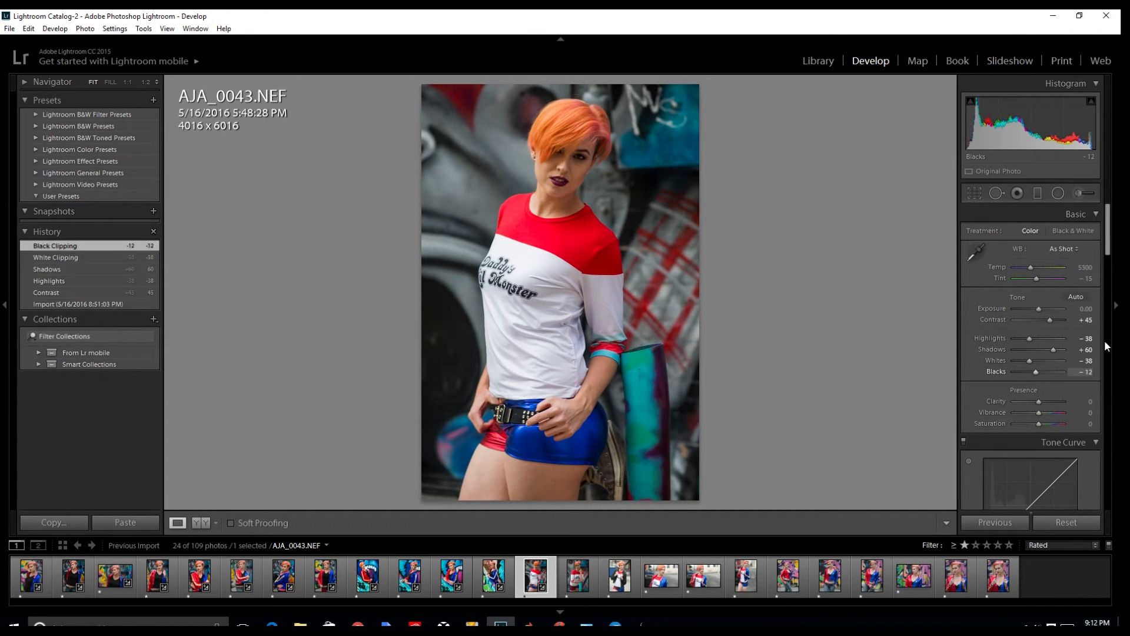
scroll(1030, 353, down, 3)
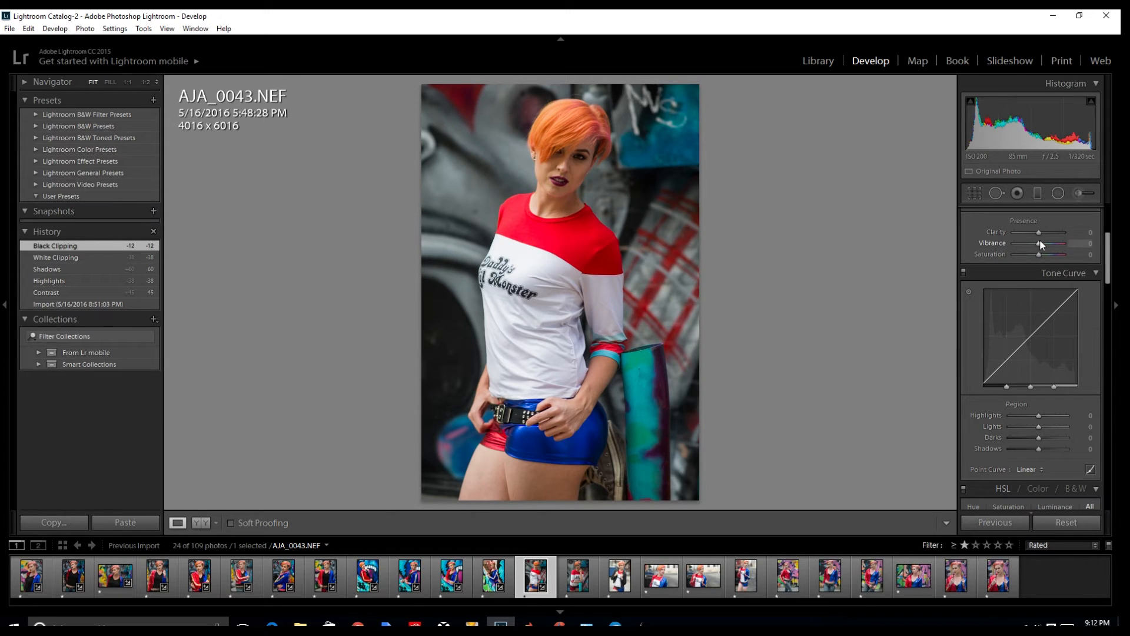
drag(1039, 232, 1031, 259)
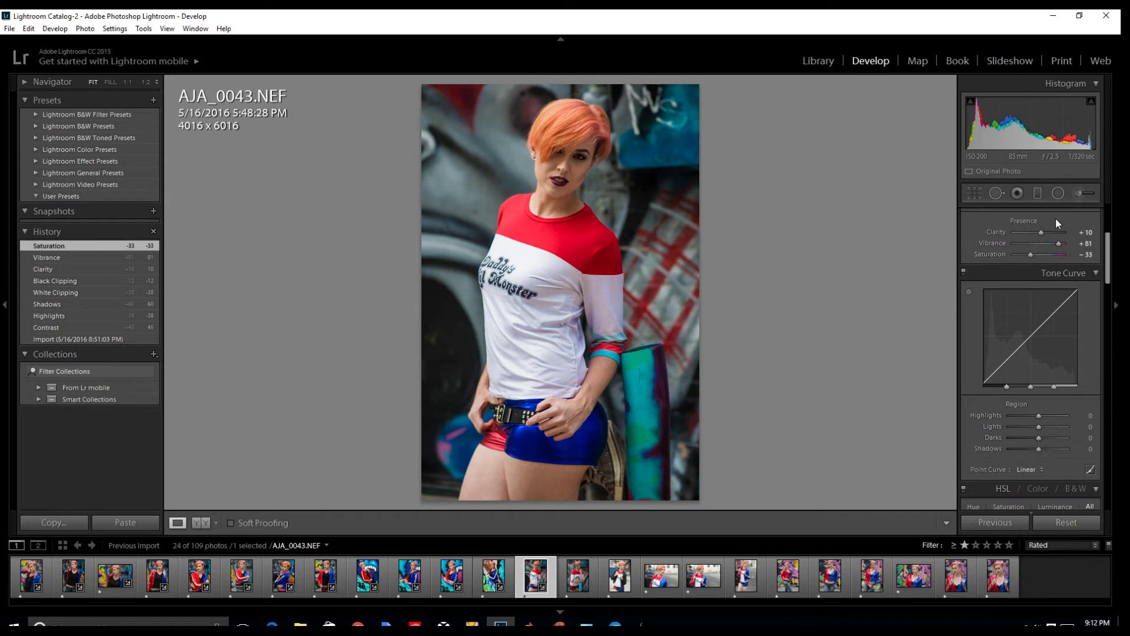
- Apply the Medium Contrast point curve to AJA_0043 and set the tone curve's Darks to +30
scroll(1055, 218, down, 3)
click(1036, 301)
click(1030, 327)
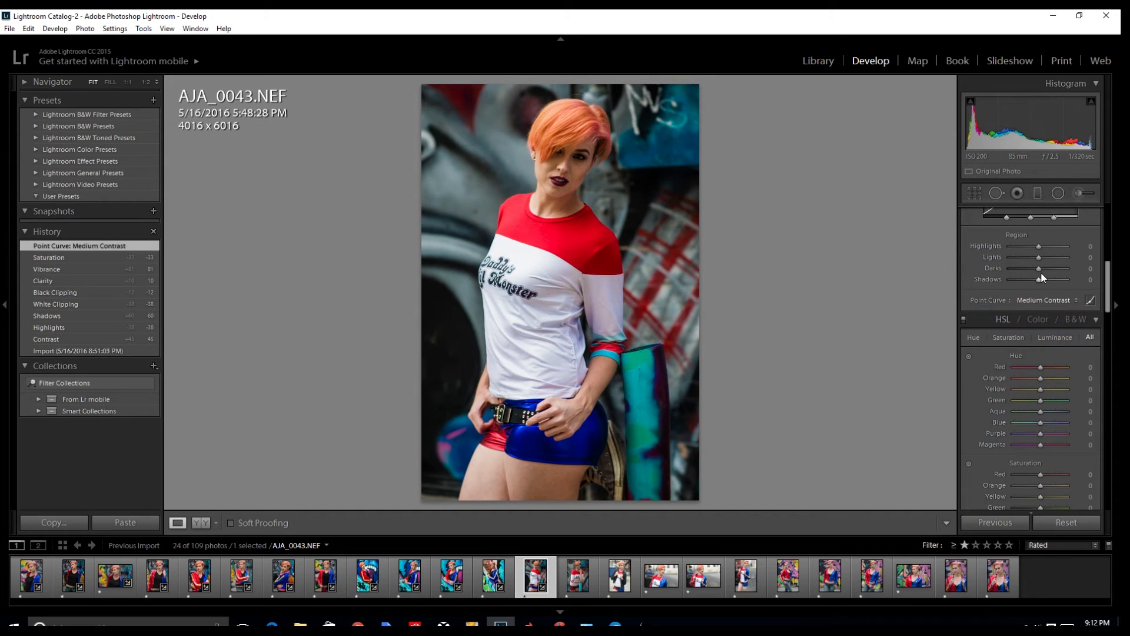
drag(1041, 272, 1048, 272)
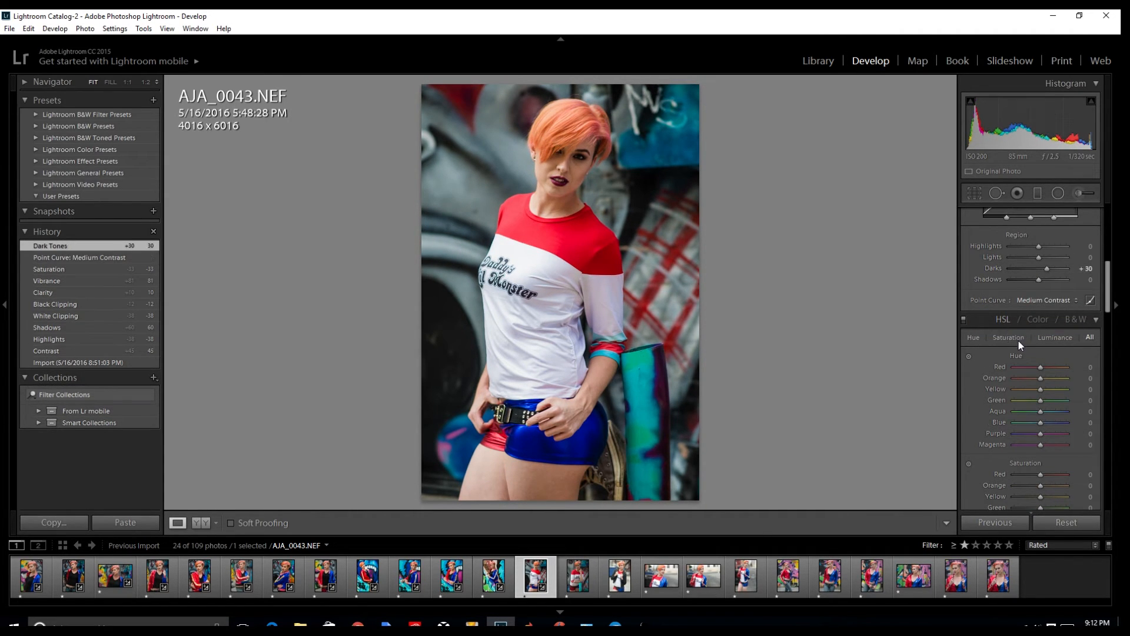
- Add a post-crop vignette to AJA_0043 with an Amount of -7
scroll(1018, 340, down, 5)
scroll(1030, 354, down, 8)
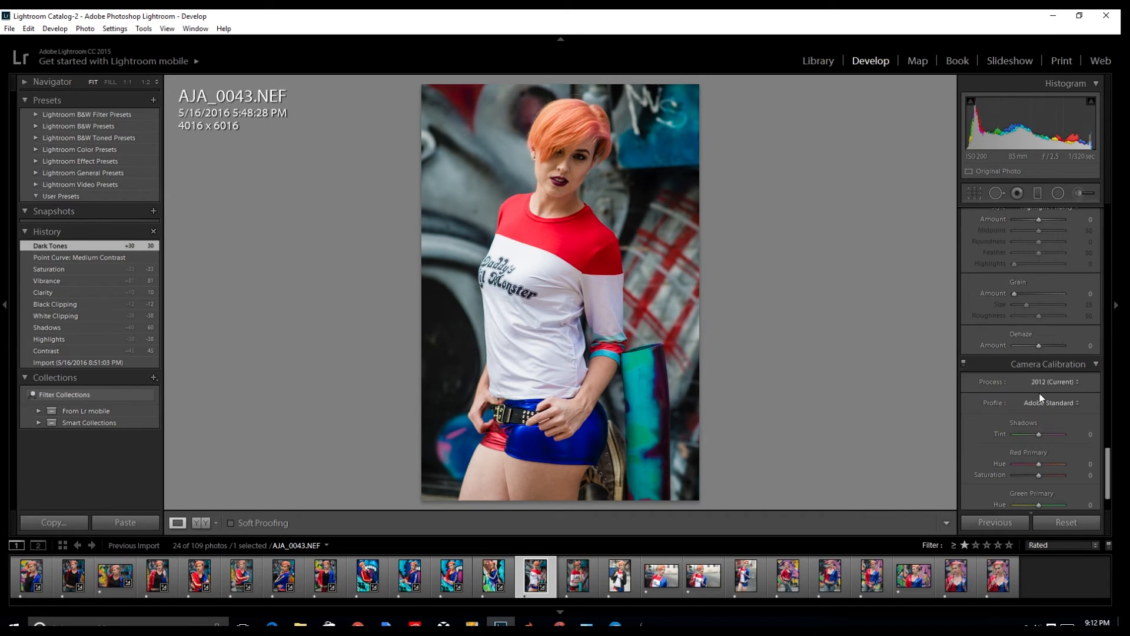
drag(1044, 305, 1040, 302)
- Check the face on AJA_0043 up close, and set its basic Highlights to -55, Whites to -88 and Shadows to +93
scroll(1025, 265, up, 10)
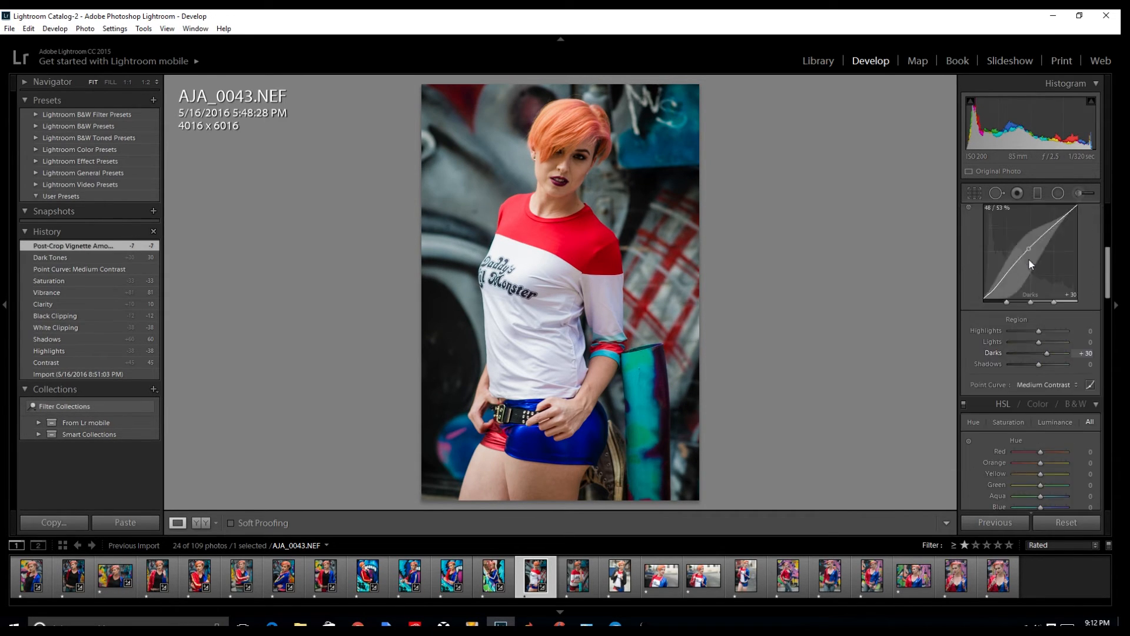
click(555, 149)
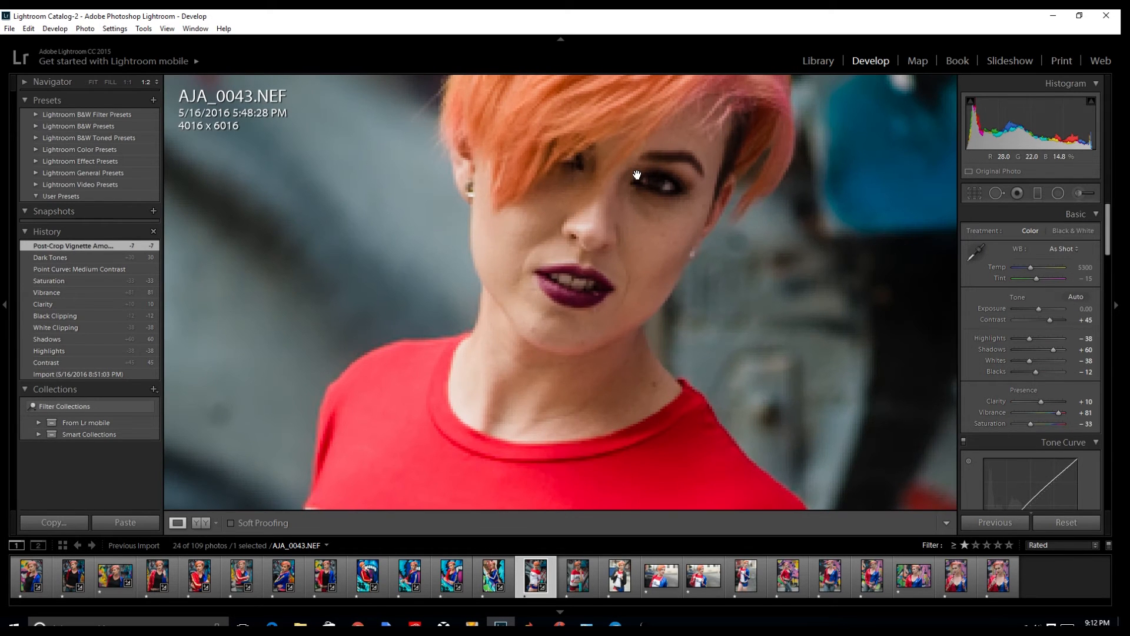
click(690, 154)
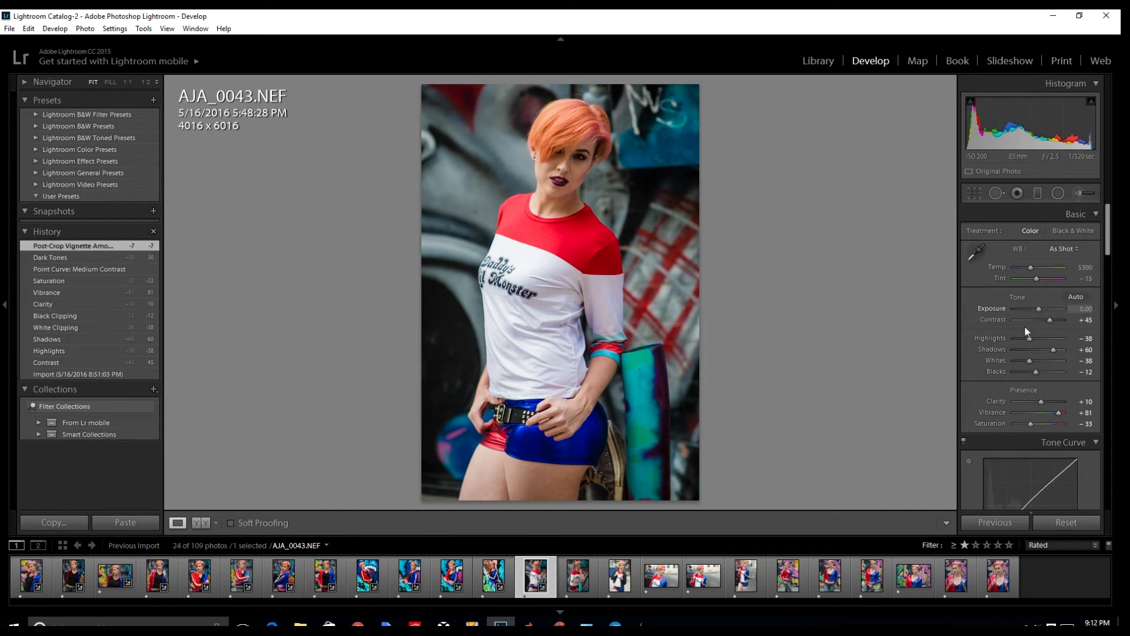
drag(1030, 339, 1062, 355)
- Compare the before and after versions of AJA_0043 several times
key(backslash)
key(backslash)
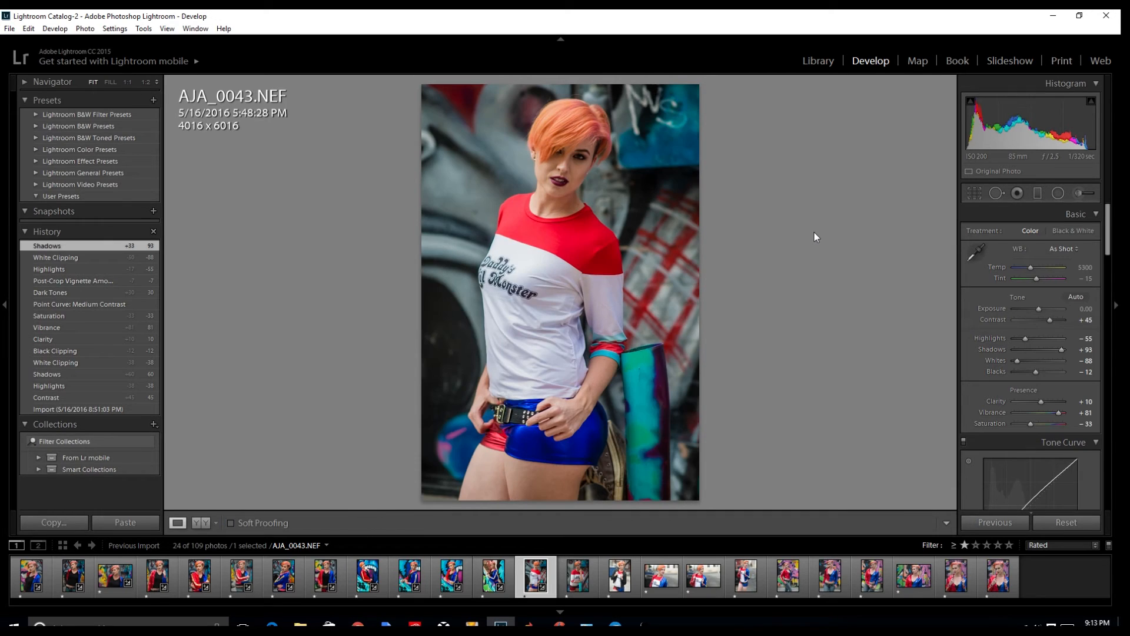
key(backslash)
key(backslash)
key(backslash)
key(backslash)
key(backslash)
key(backslash)
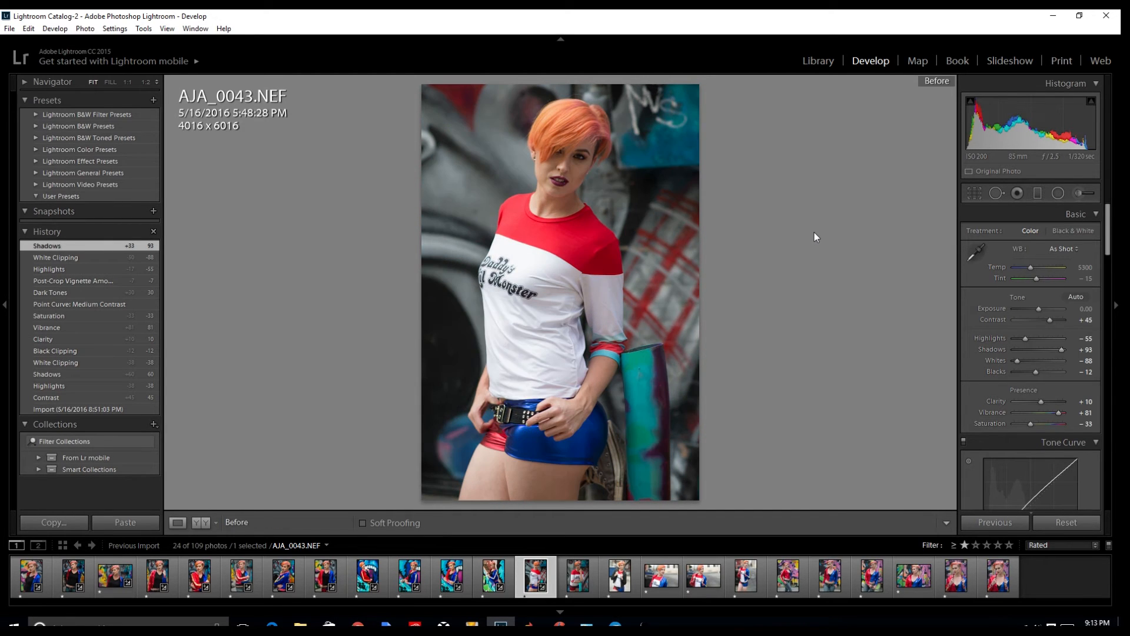
key(backslash)
key(backslash)
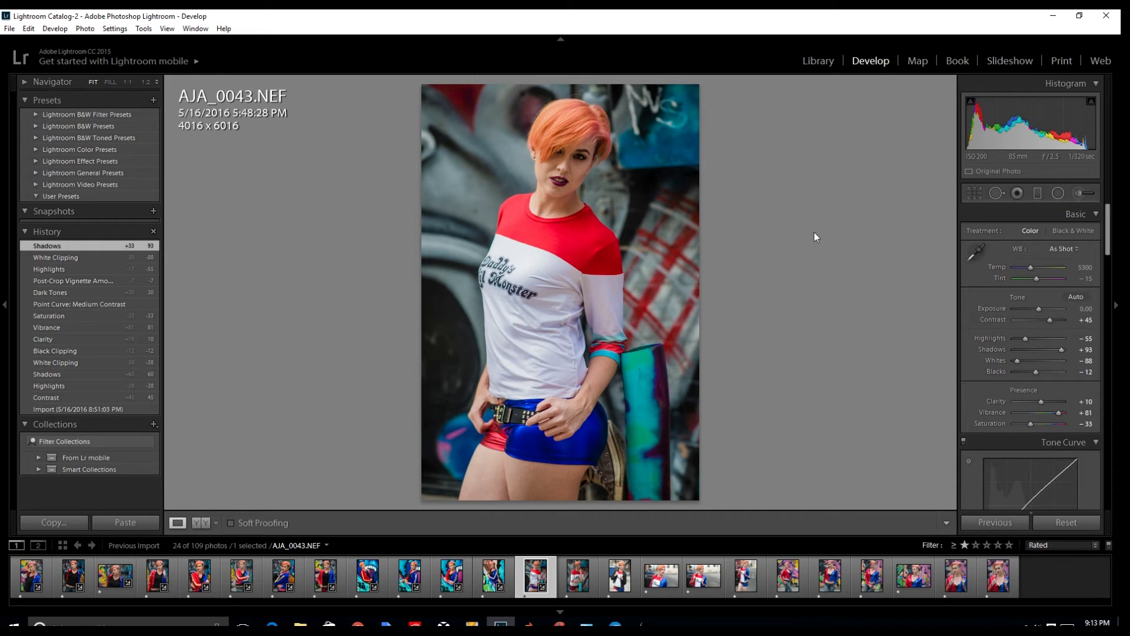
- Apply the Strong Contrast point curve to AJA_0043 with Darks at +32, and compare it with the unedited version
scroll(966, 250, down, 5)
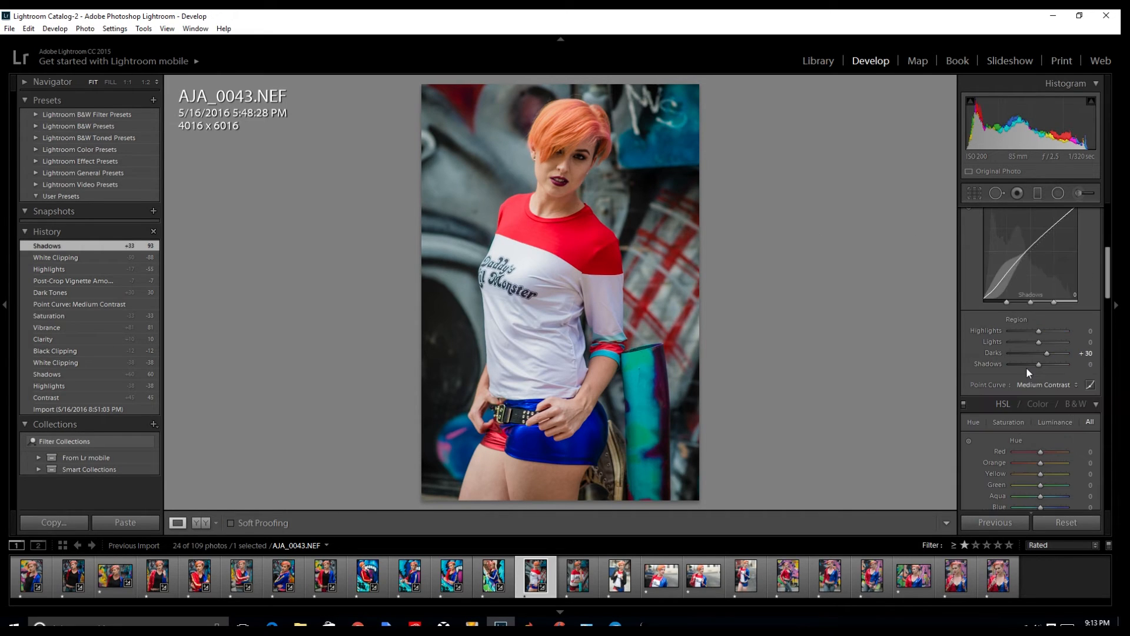
click(1041, 384)
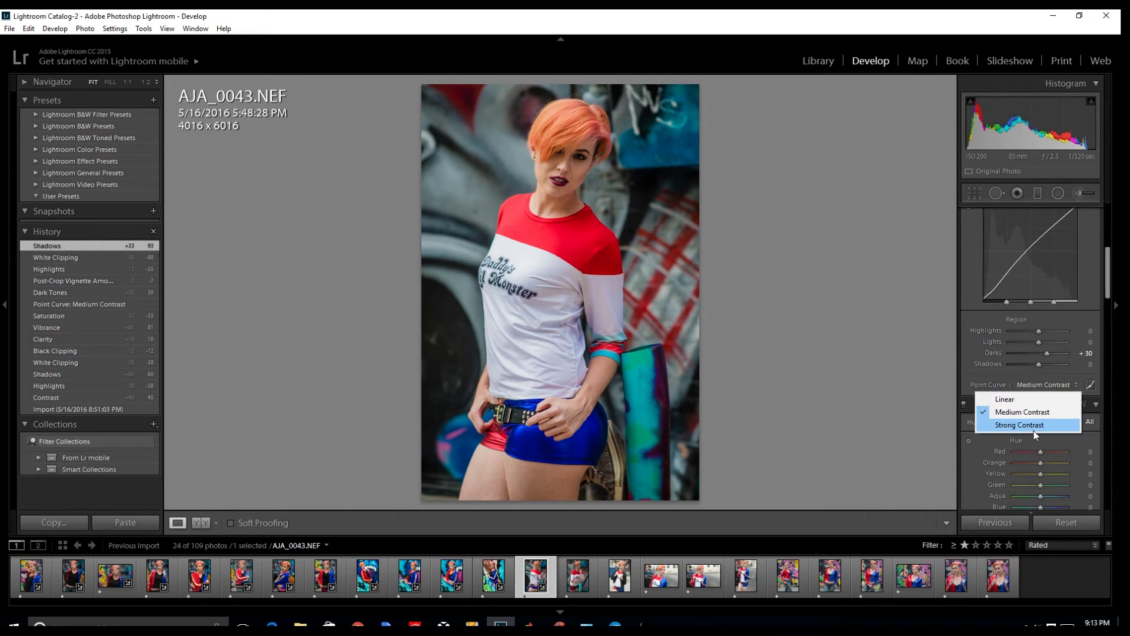
click(1033, 428)
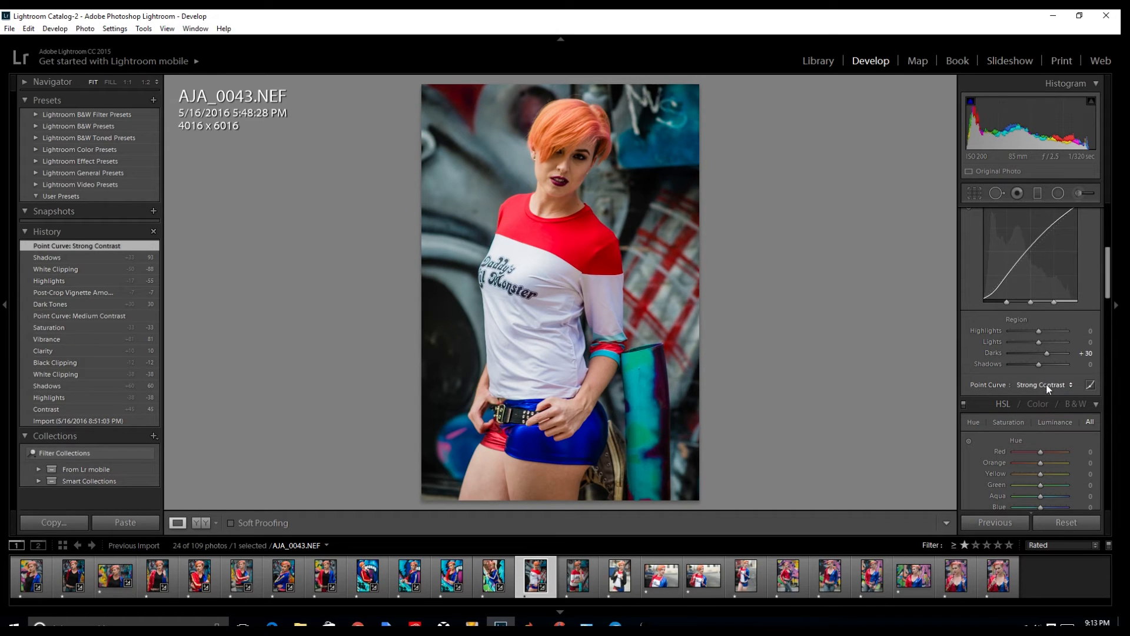
drag(1044, 355, 1045, 355)
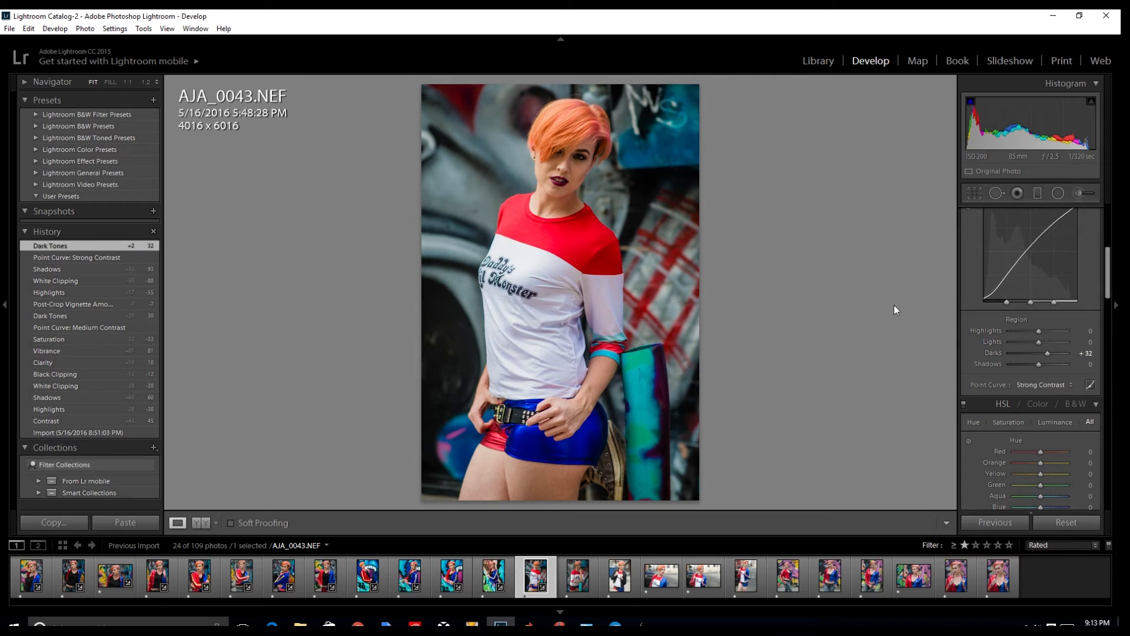
key(backslash)
key(backslash)
key(backslash)
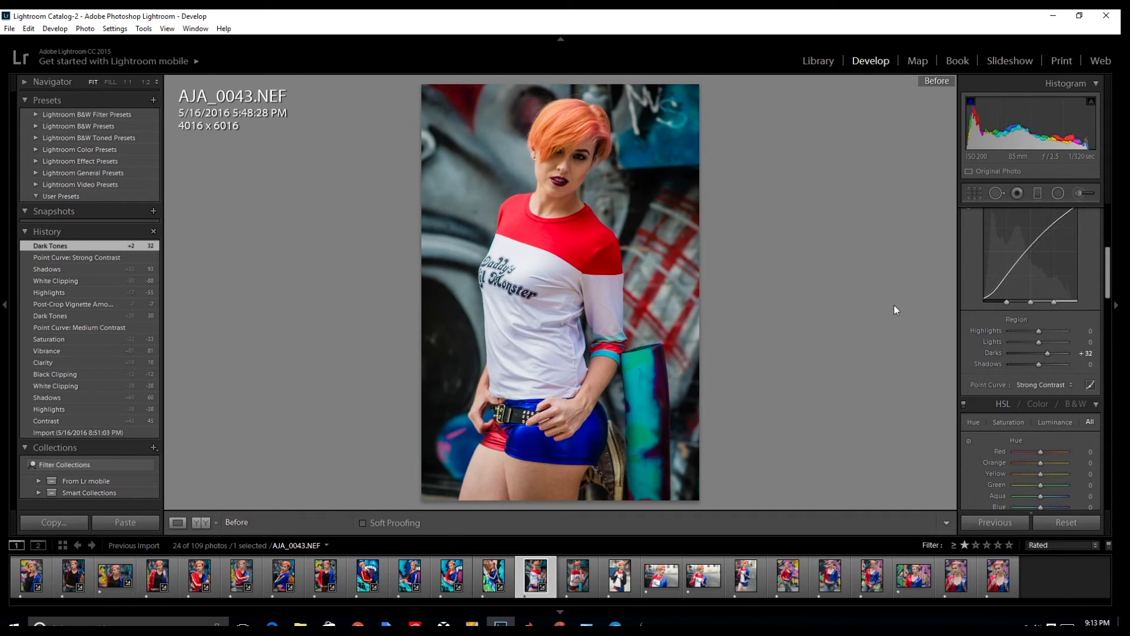
- Switch to AJA_0049 and set Contrast +43, Highlights -21, Shadows +64, Whites -14, Blacks -17, Clarity +7, Vibrance +52 and Saturation -21
key(Right)
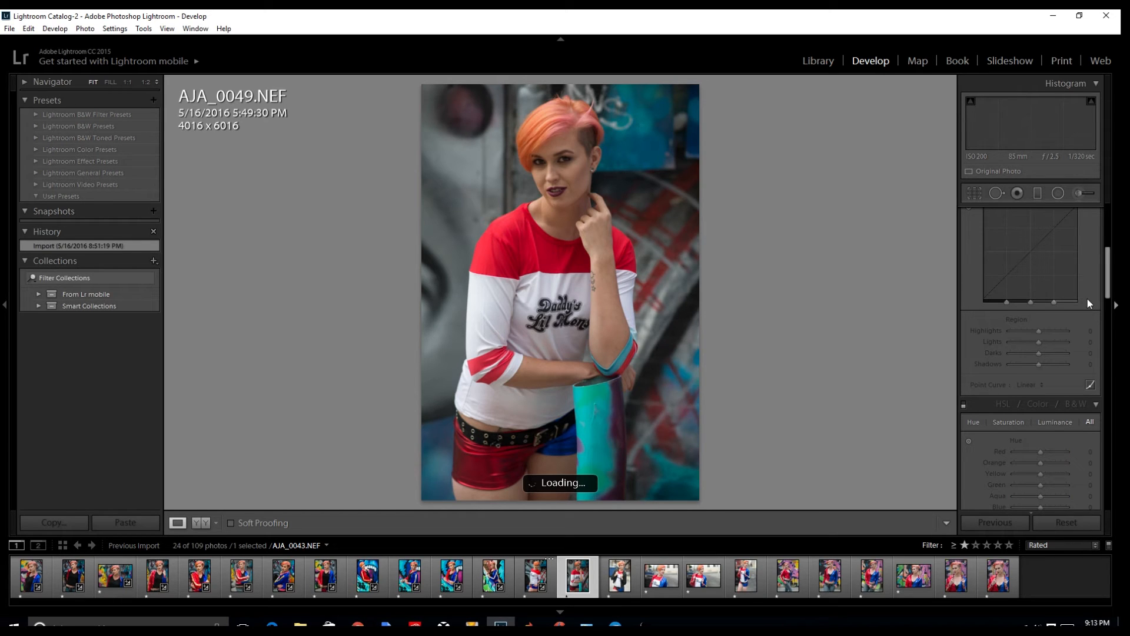
scroll(1087, 299, up, 5)
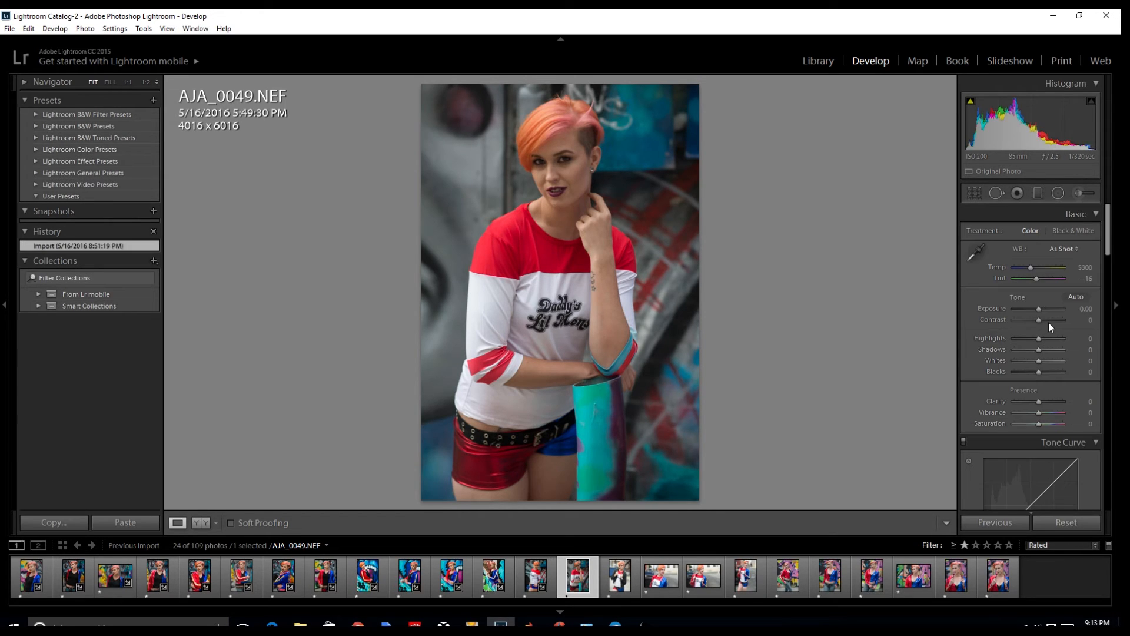
click(1048, 321)
mouse_move(1038, 344)
mouse_down()
mouse_move(1054, 355)
mouse_move(1034, 362)
mouse_up()
scroll(1044, 326, down, 5)
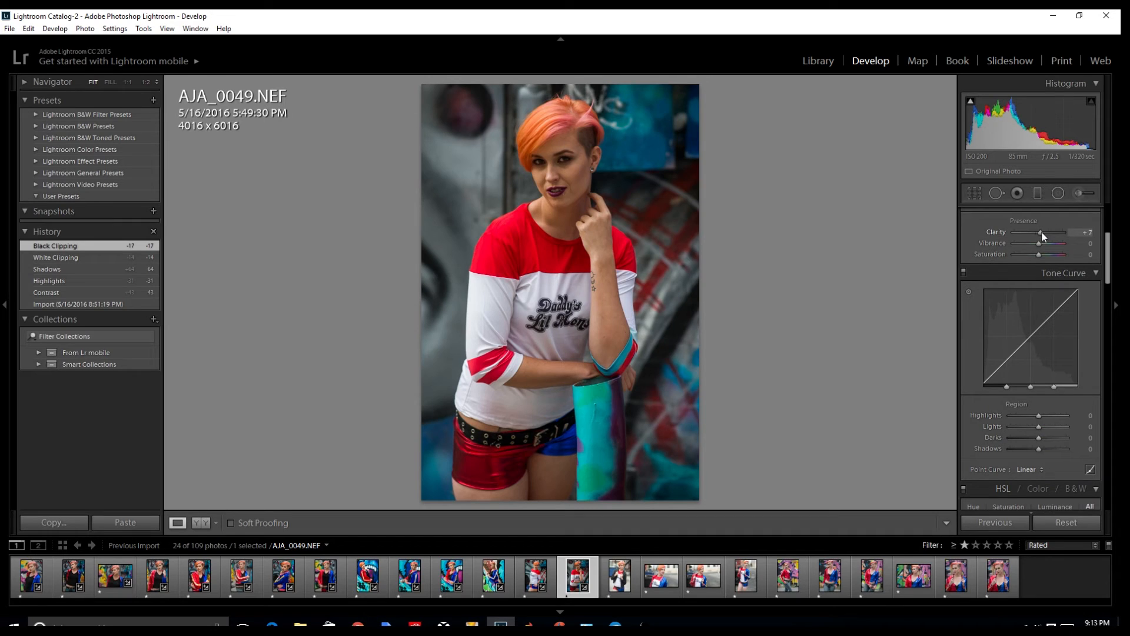
drag(1044, 243, 1036, 256)
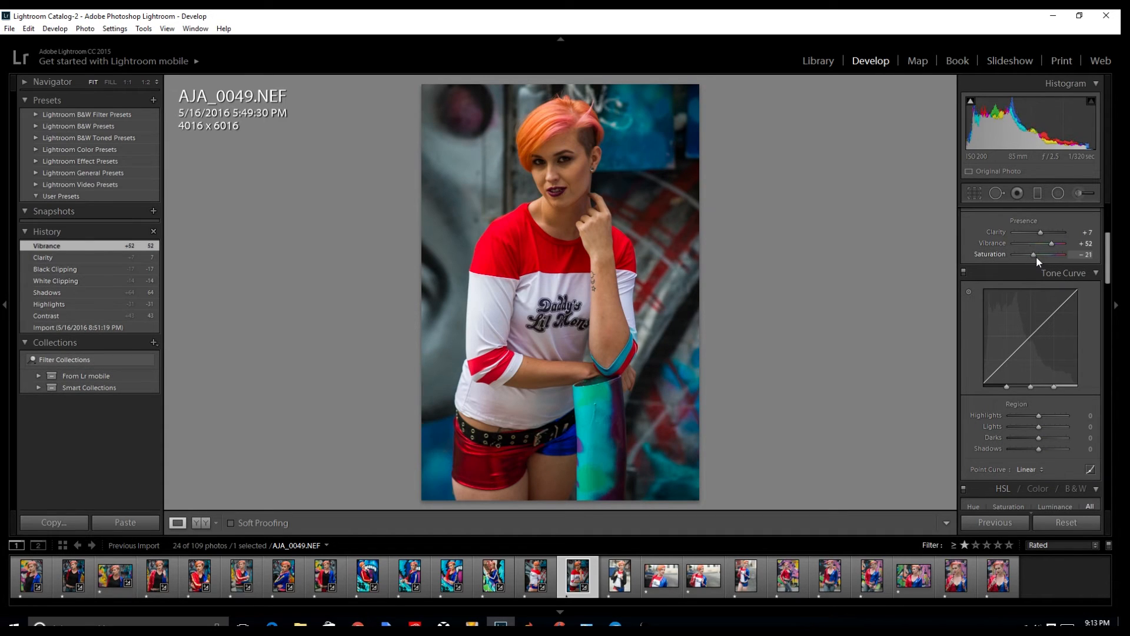
- Apply the Medium Contrast point curve to AJA_0049 and set the tone curve Darks to +40
scroll(1054, 253, down, 3)
click(1029, 301)
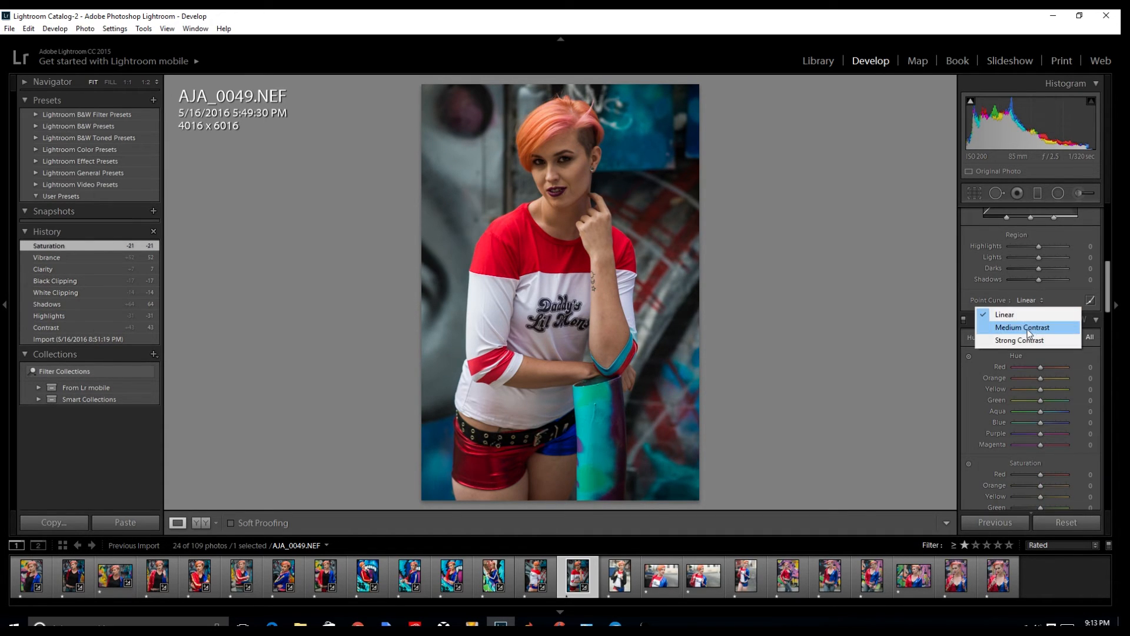
click(1028, 327)
drag(1039, 269, 1047, 270)
- Set the post-crop vignette Amount on AJA_0049 to -5, and check the adjustments and the face up close
scroll(1069, 224, down, 5)
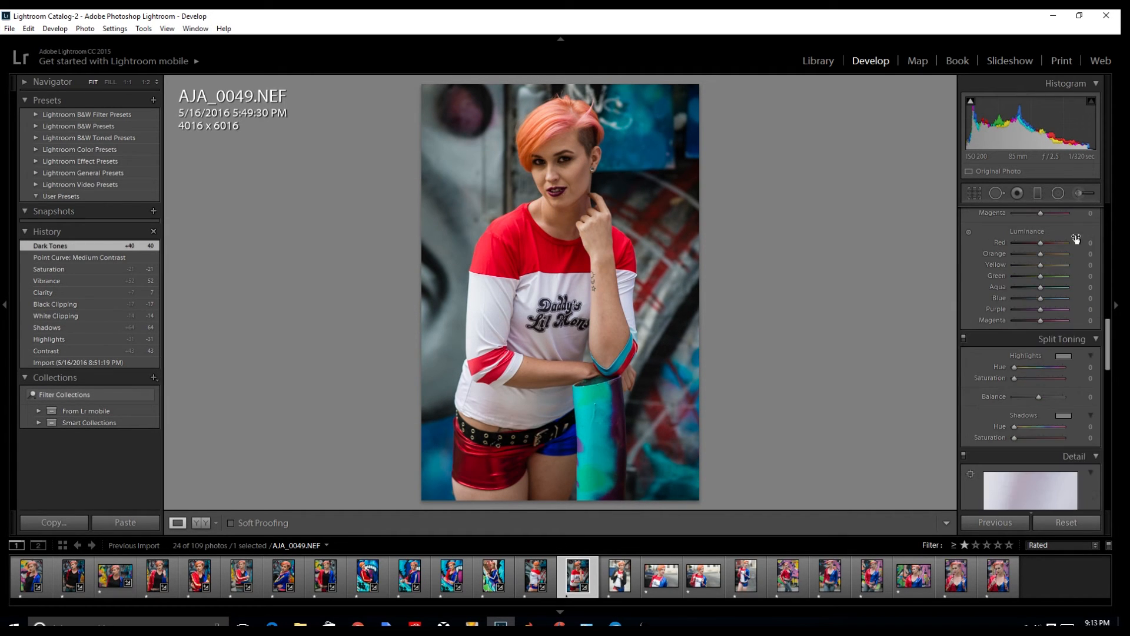
scroll(1072, 274, down, 5)
scroll(1042, 276, down, 8)
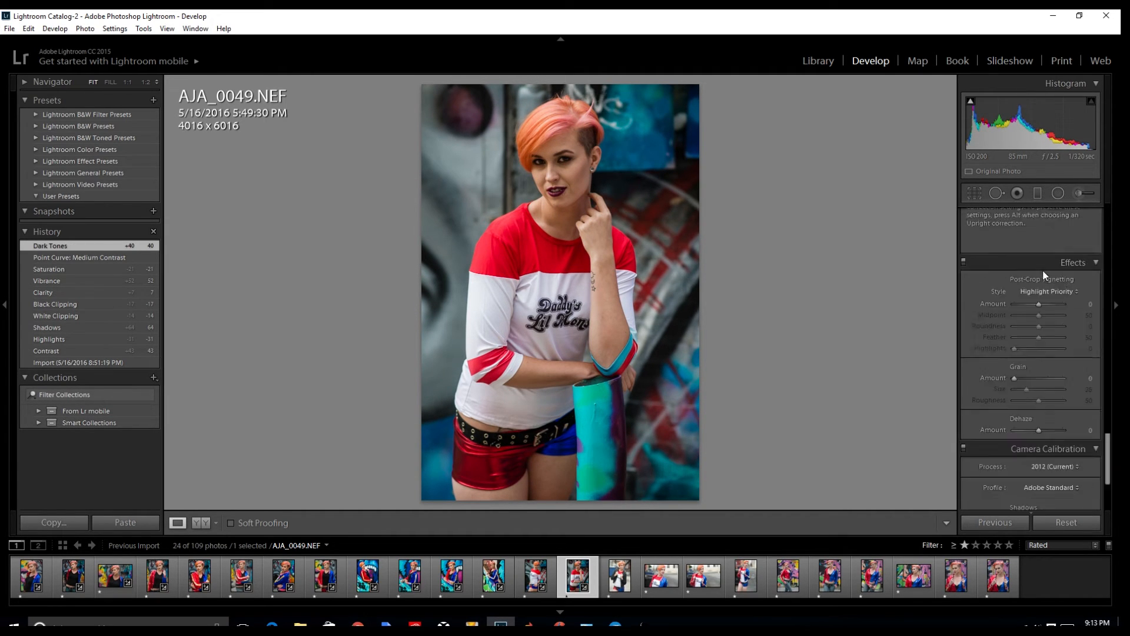
drag(1043, 223, 1041, 224)
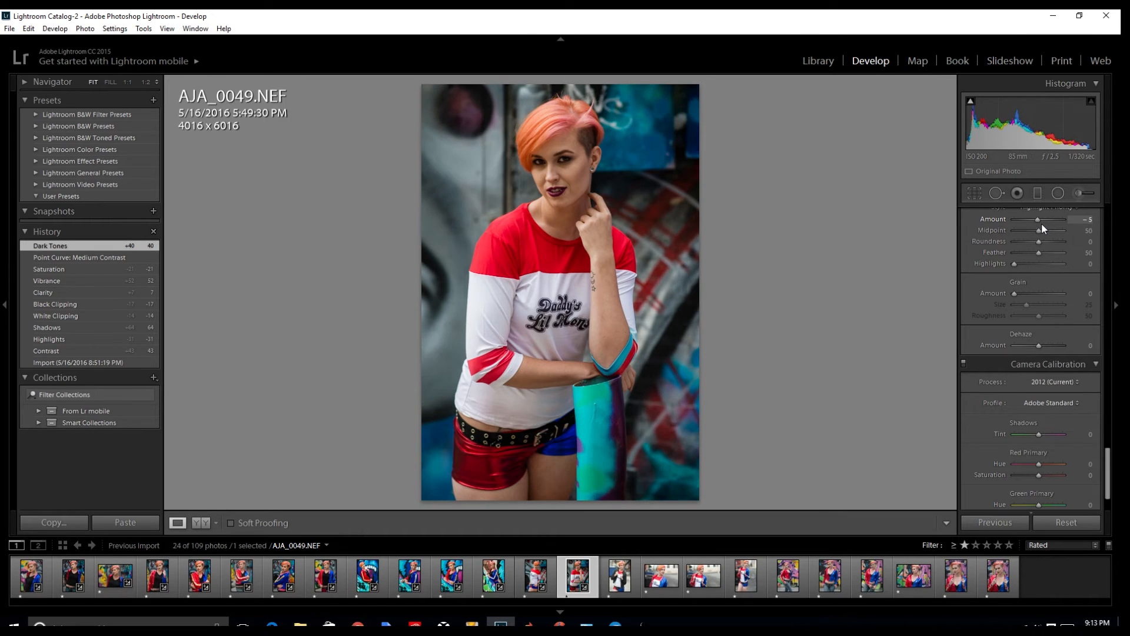
scroll(1024, 229, up, 15)
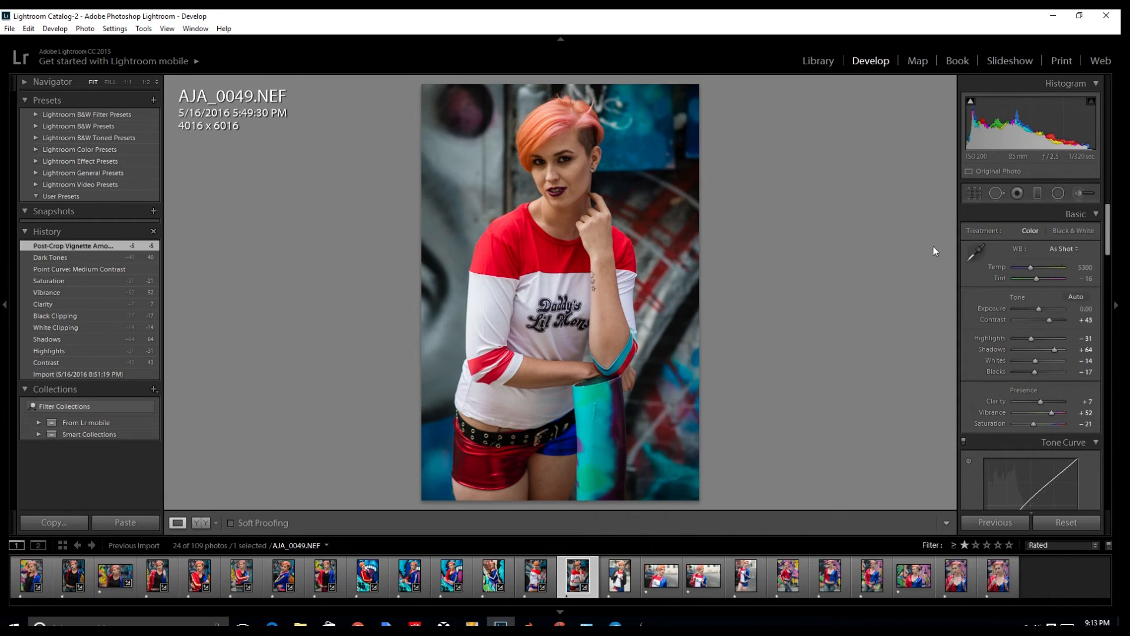
scroll(1085, 312, down, 5)
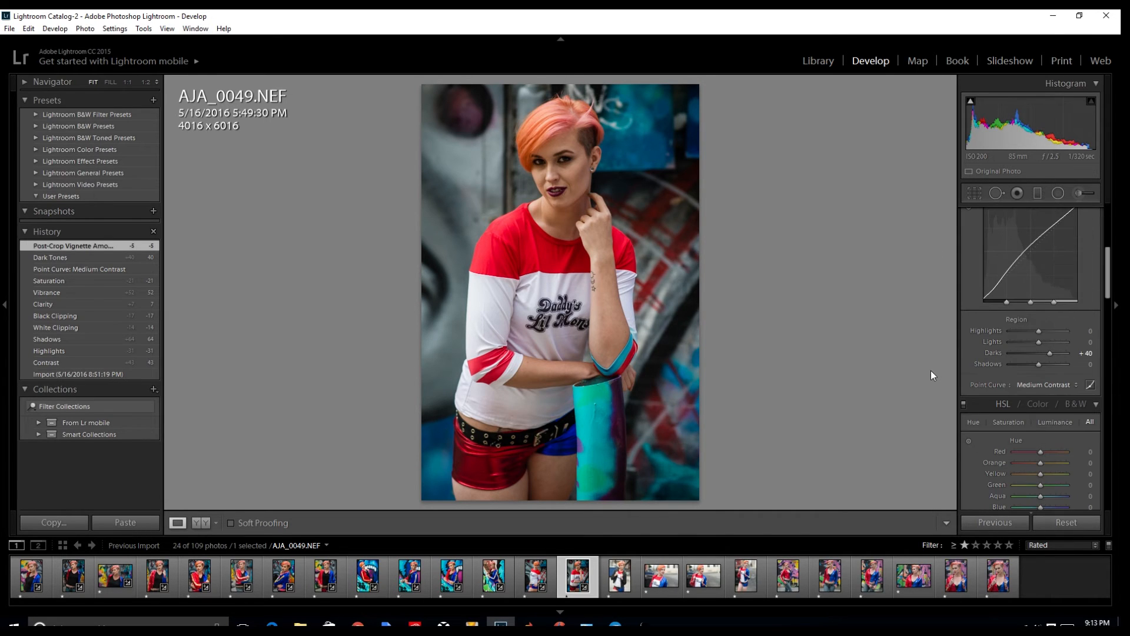
click(539, 164)
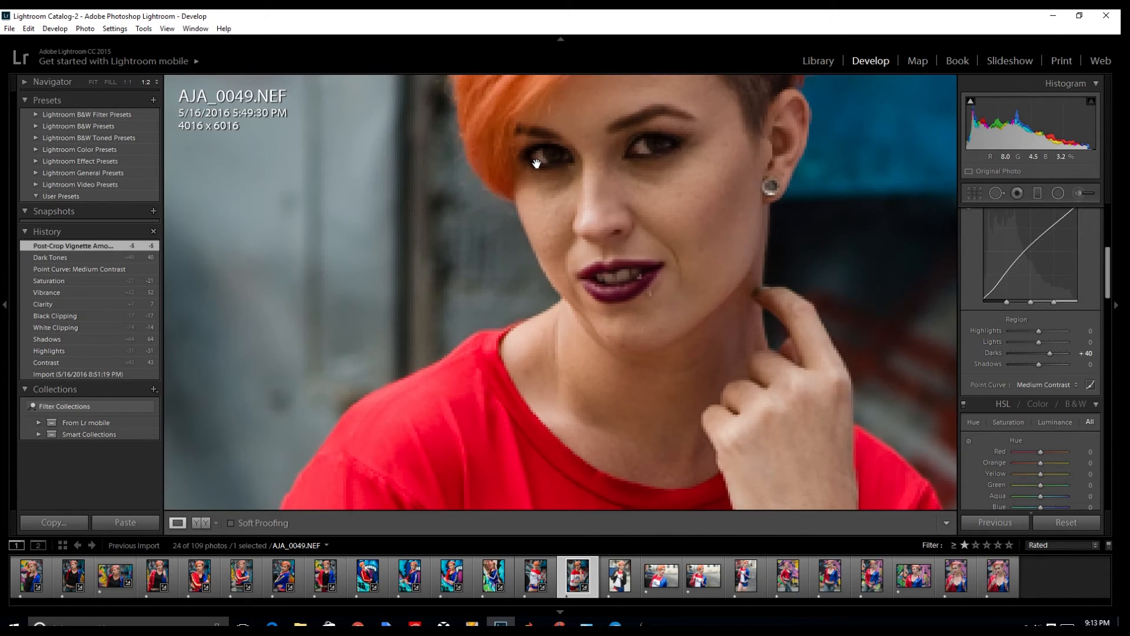
click(704, 144)
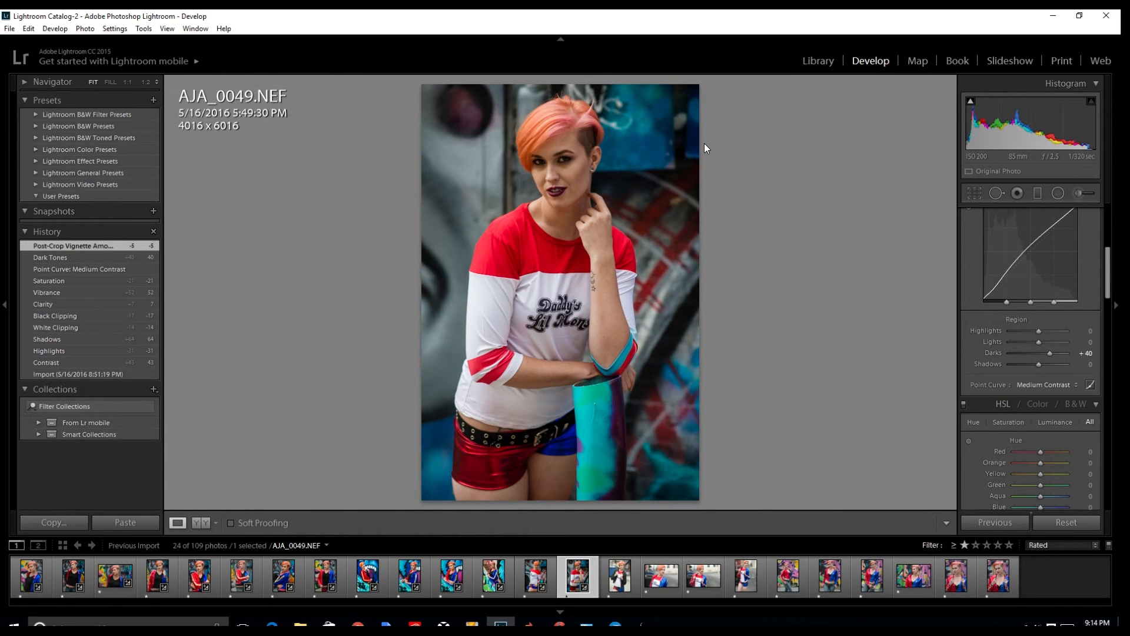
- Switch to AJA_0066, set Contrast to +74 and check the photo's highlight clipping
key(Right)
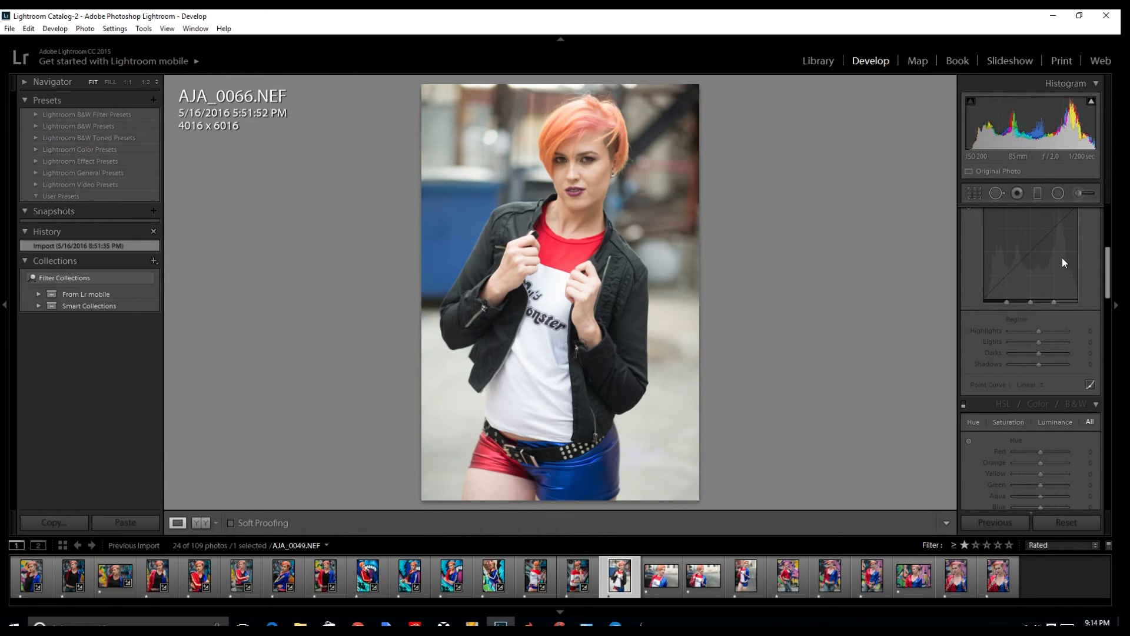
scroll(1063, 262, up, 5)
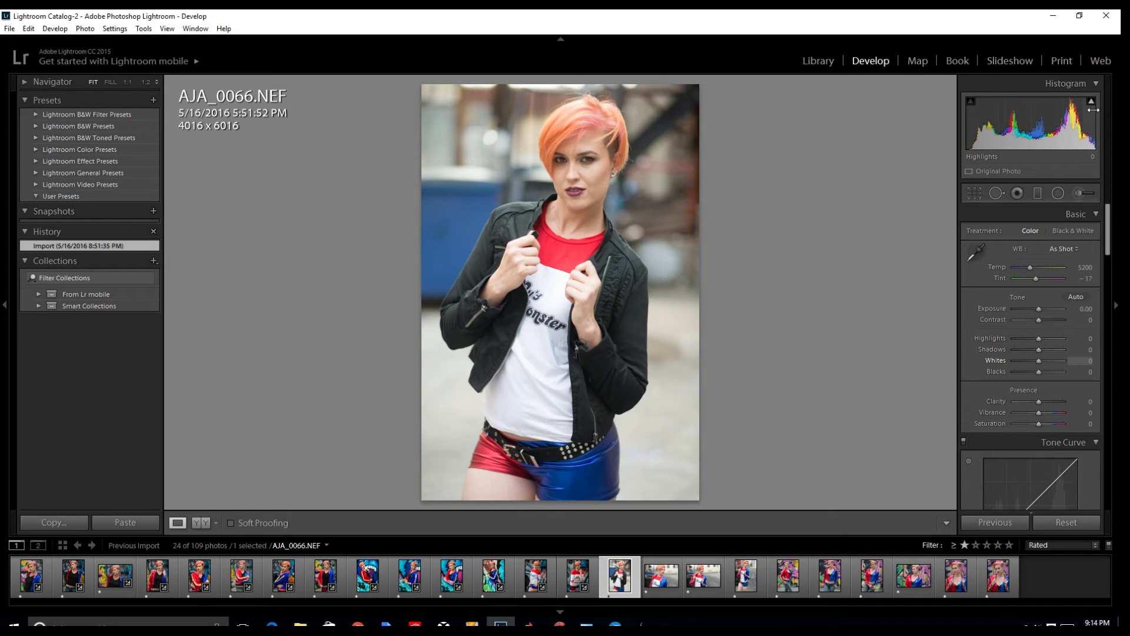
mouse_move(1095, 111)
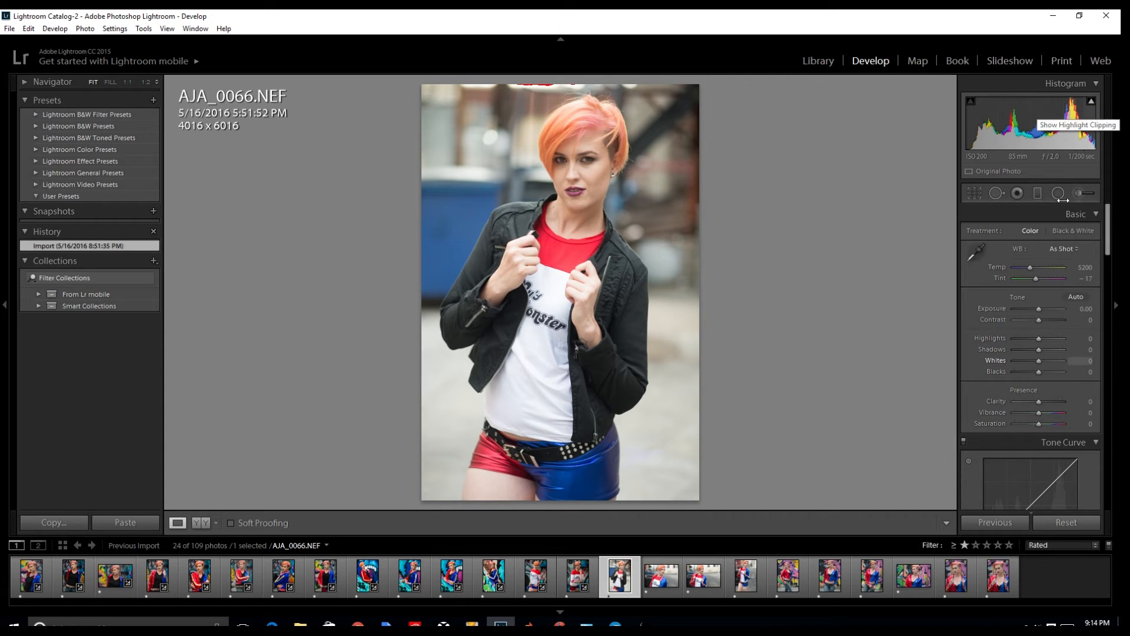
drag(1044, 321, 1057, 320)
click(1092, 102)
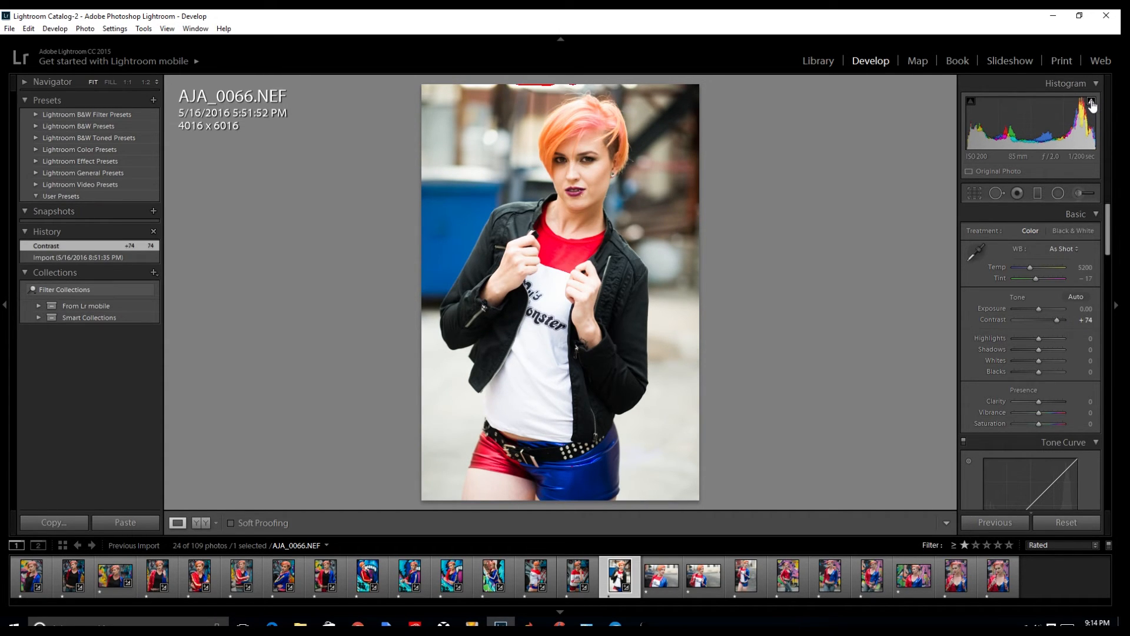
click(1093, 104)
click(1096, 101)
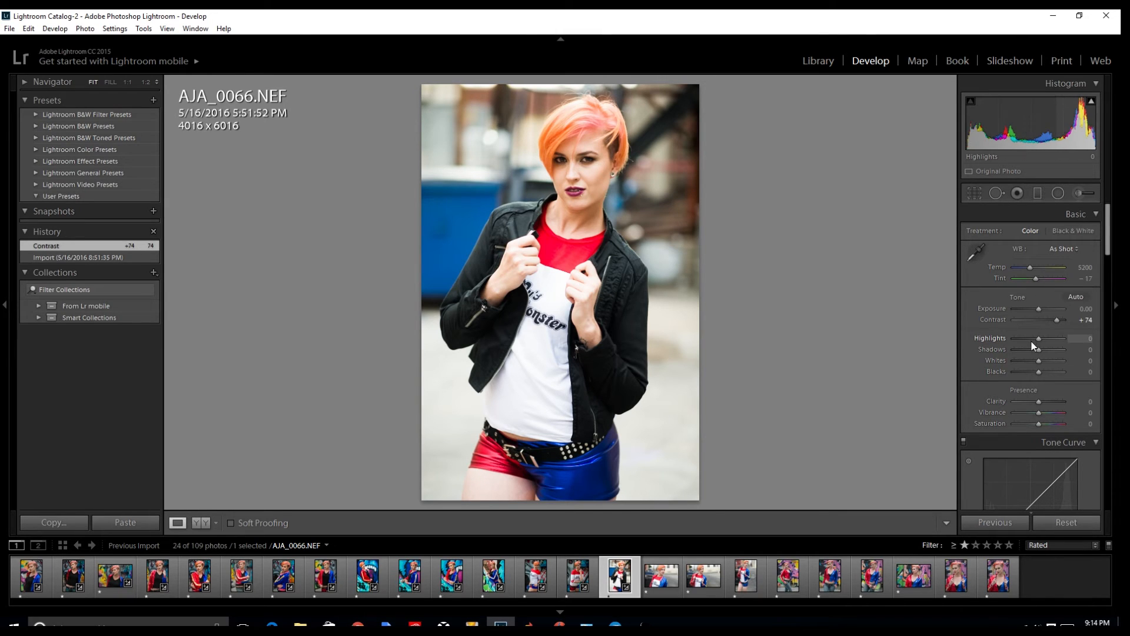
- Set Highlights -57, Shadows +48, Whites -100 and Blacks -40 on AJA_0066, and check shadow clipping, the jacket and the face up close
drag(1041, 340, 910, 344)
drag(1043, 372, 1032, 369)
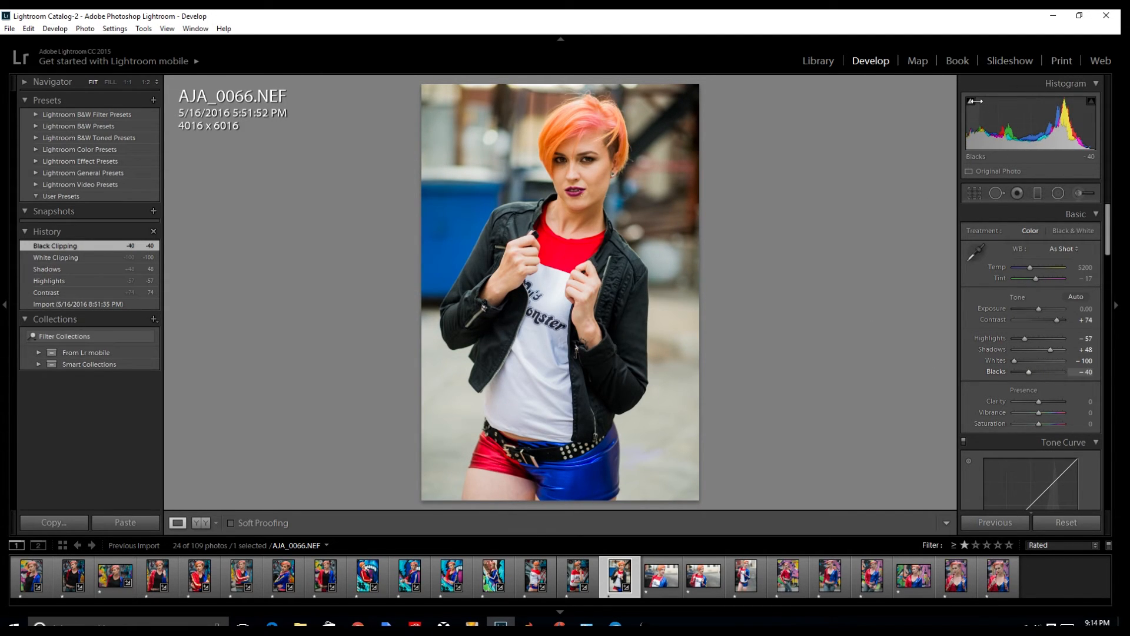
mouse_move(971, 104)
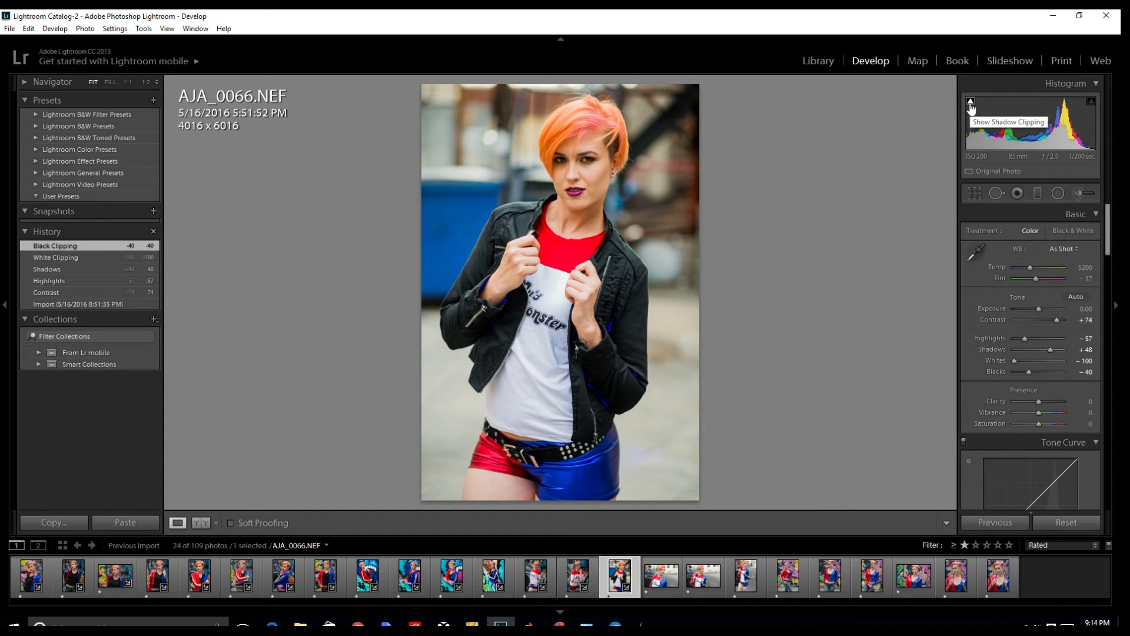
click(613, 327)
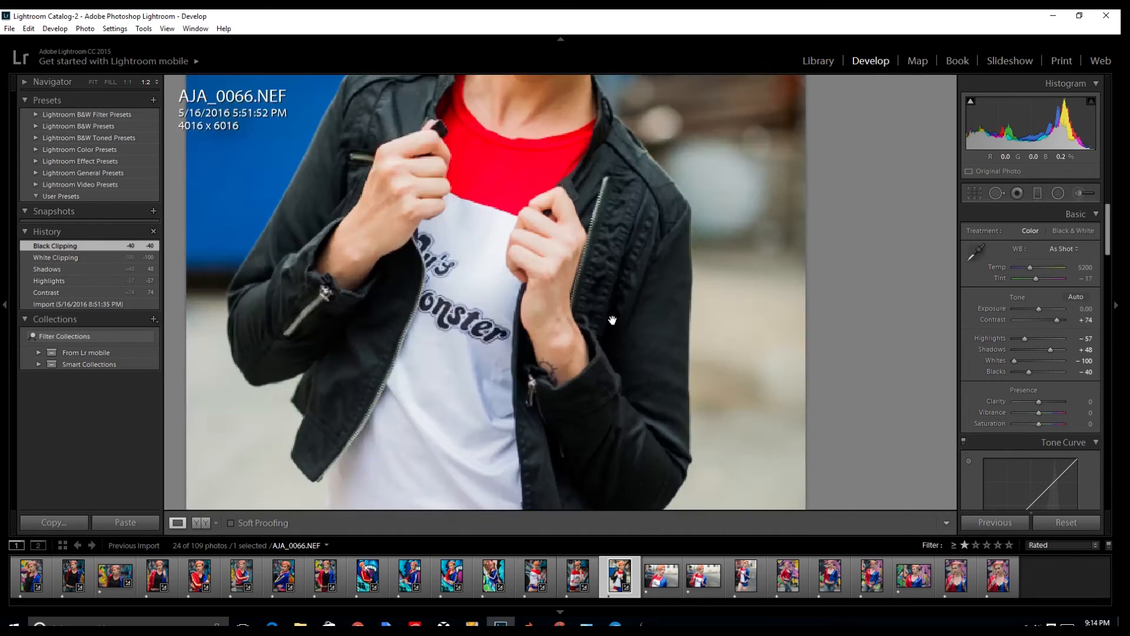
click(616, 405)
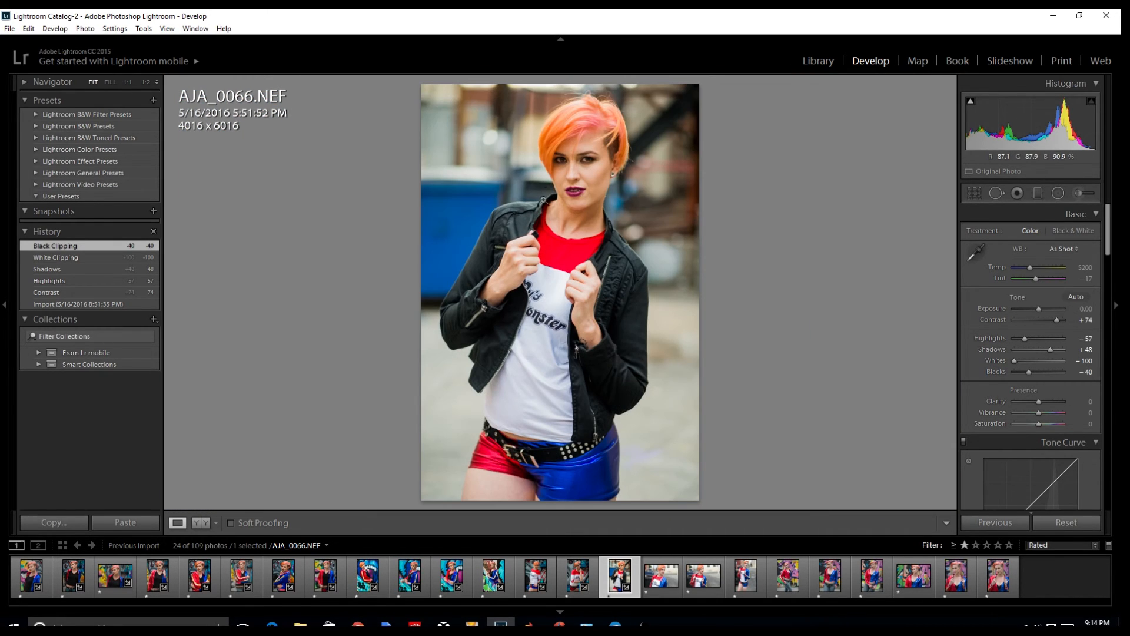
click(565, 160)
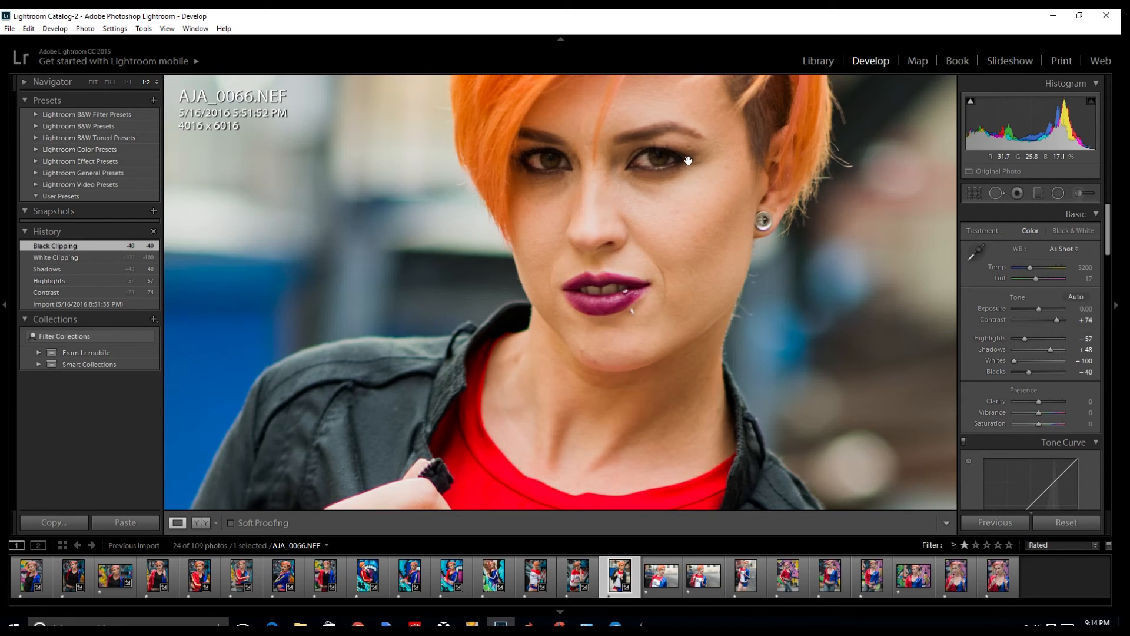
click(666, 208)
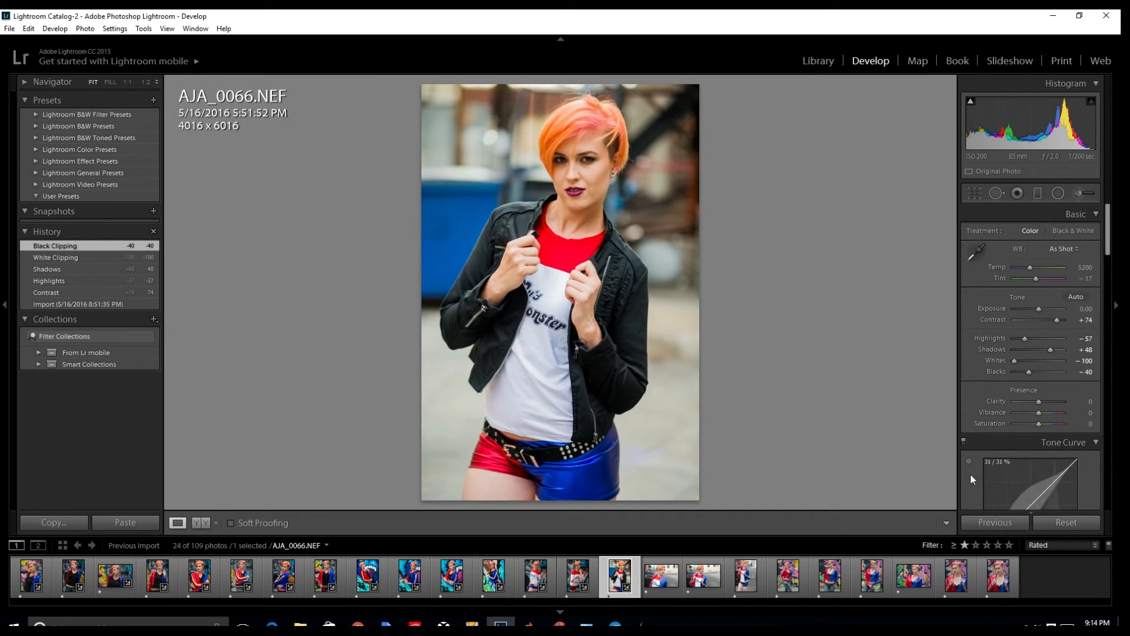
- Set Clarity +17, Vibrance +60 and Saturation -21 on AJA_0066, and give it a post-crop vignette Amount of -17
scroll(1039, 386, down, 5)
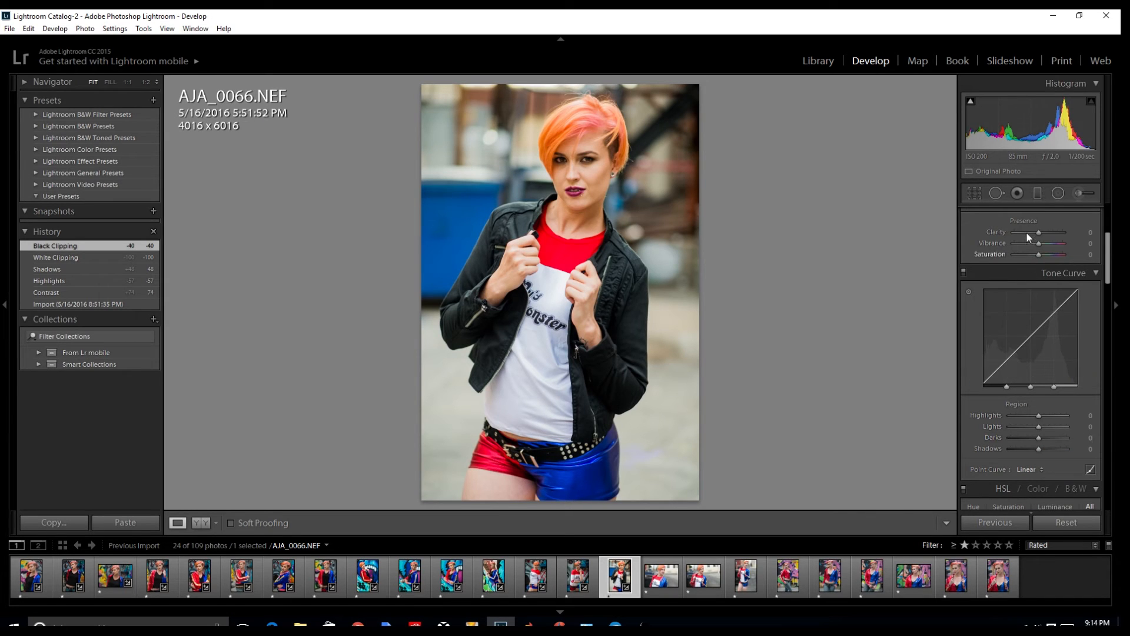
drag(1039, 232, 1033, 254)
scroll(1028, 276, down, 5)
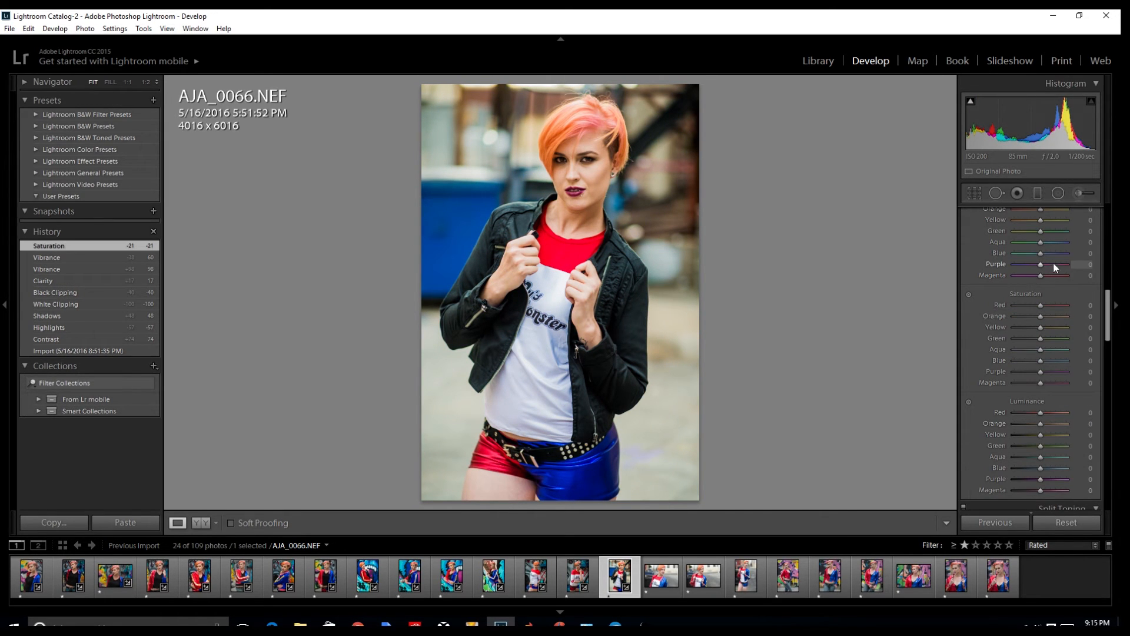
scroll(1059, 324, down, 10)
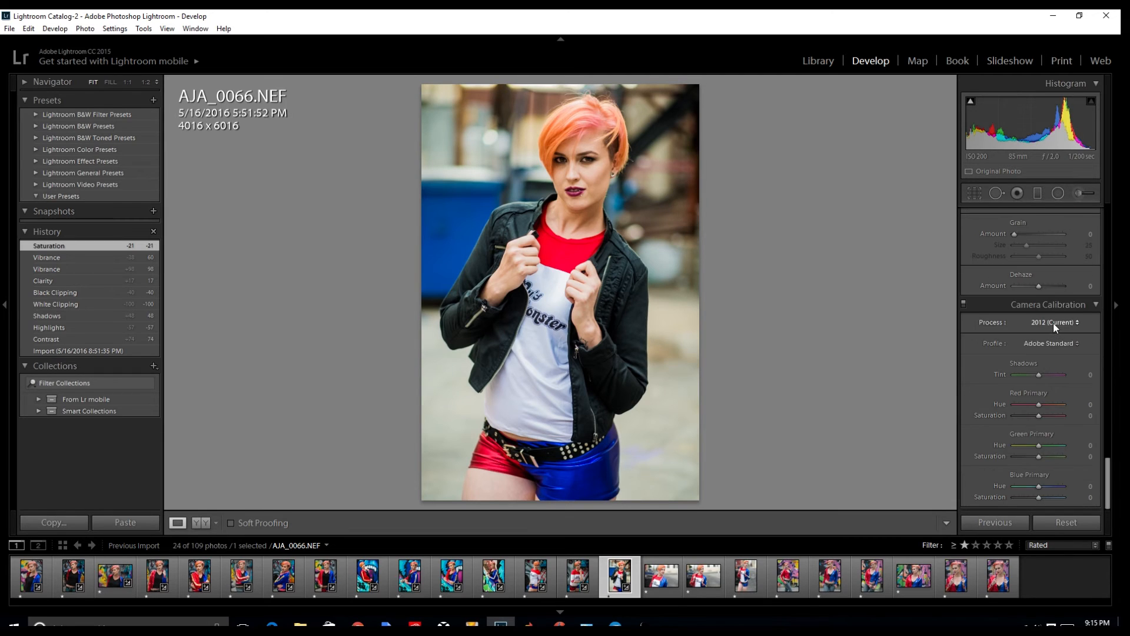
scroll(1054, 323, up, 5)
drag(1039, 330, 1036, 331)
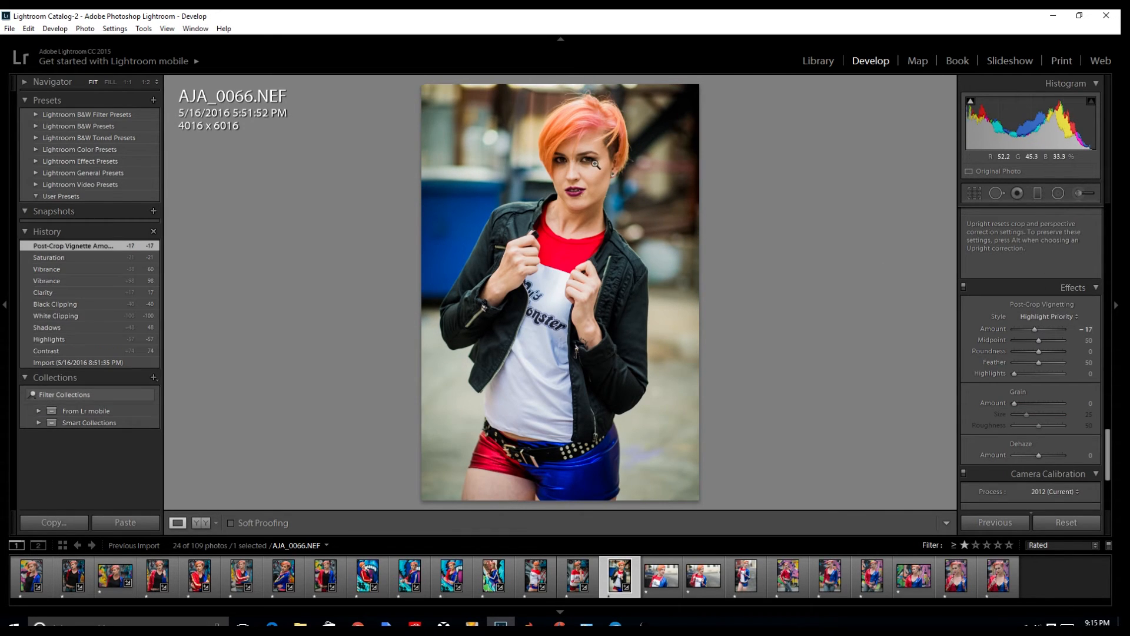
- Inspect the face on AJA_0066 up close and compare the before and after versions several times
click(587, 166)
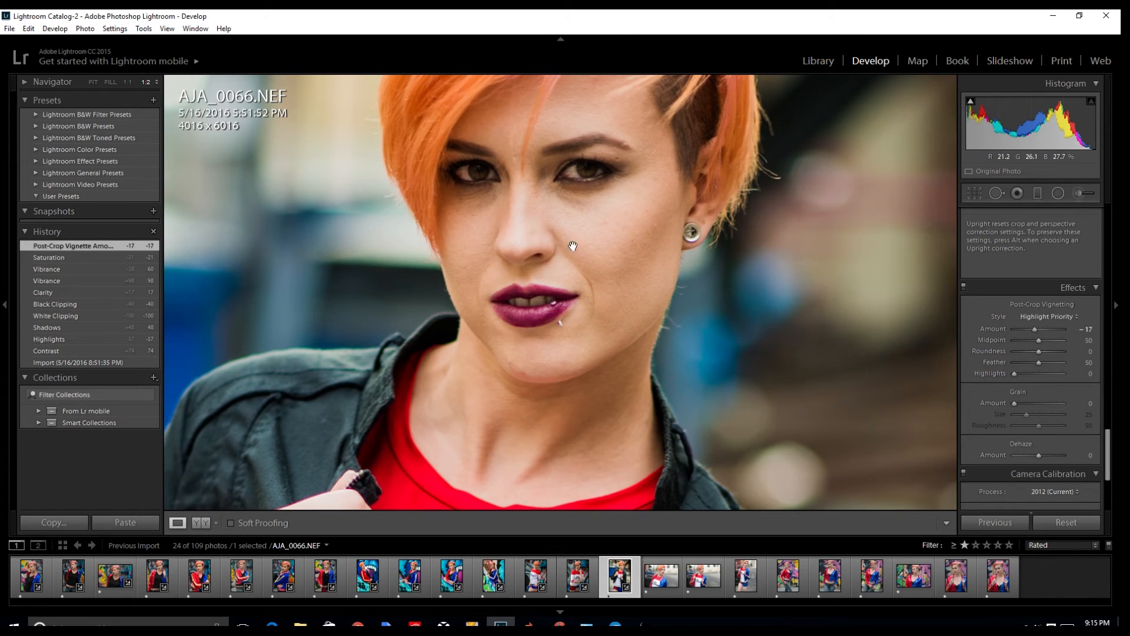
click(527, 233)
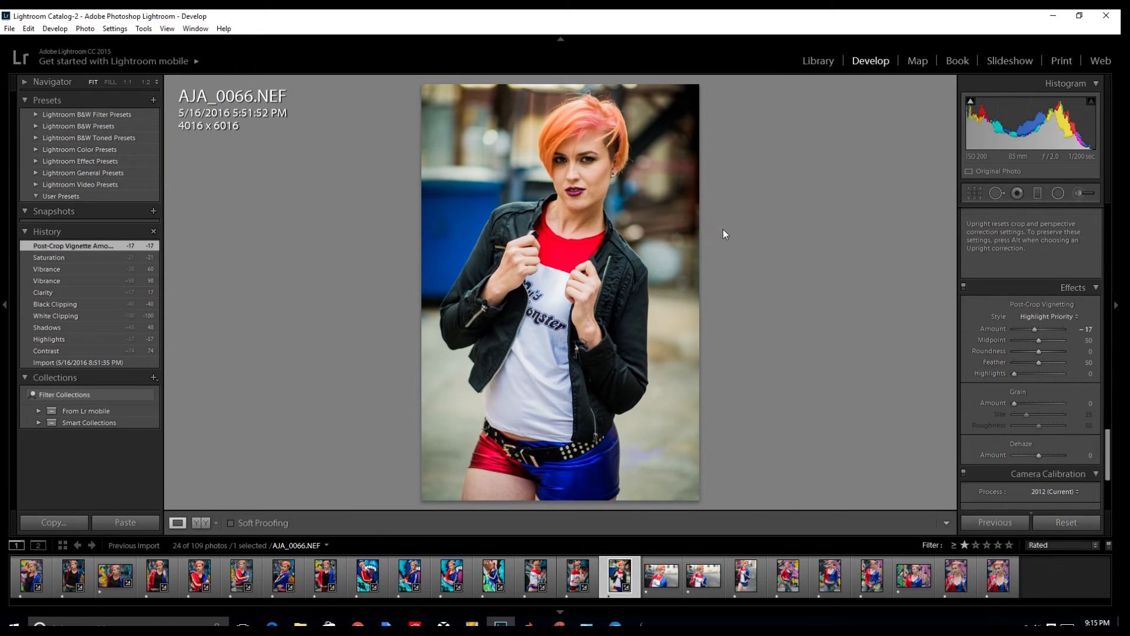
key(backslash)
key(backslash)
key(backslash)
key(backslash)
key(backslash)
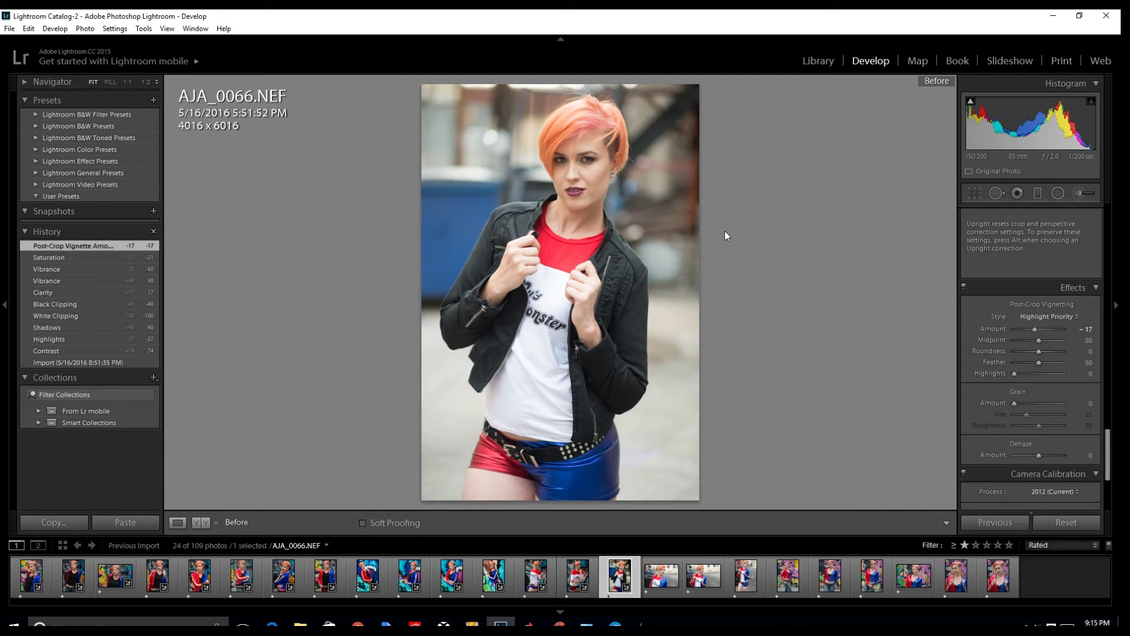
key(backslash)
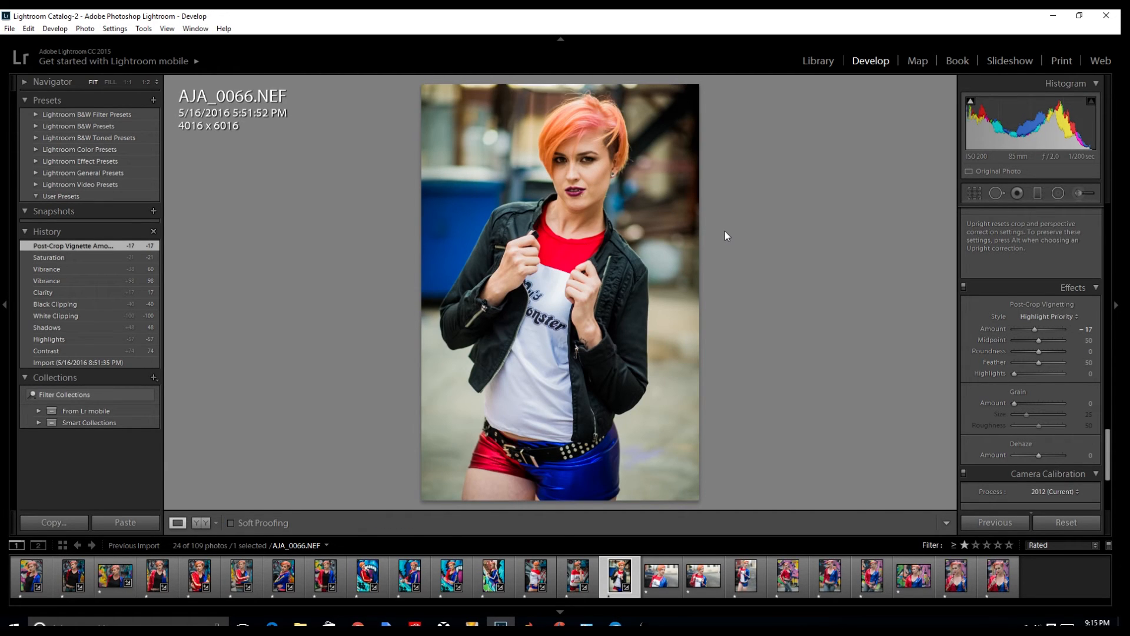
- Switch to AJA_0072 and set Contrast +64, Highlights -100, Shadows +74, Whites -69 and Blacks -40
key(Right)
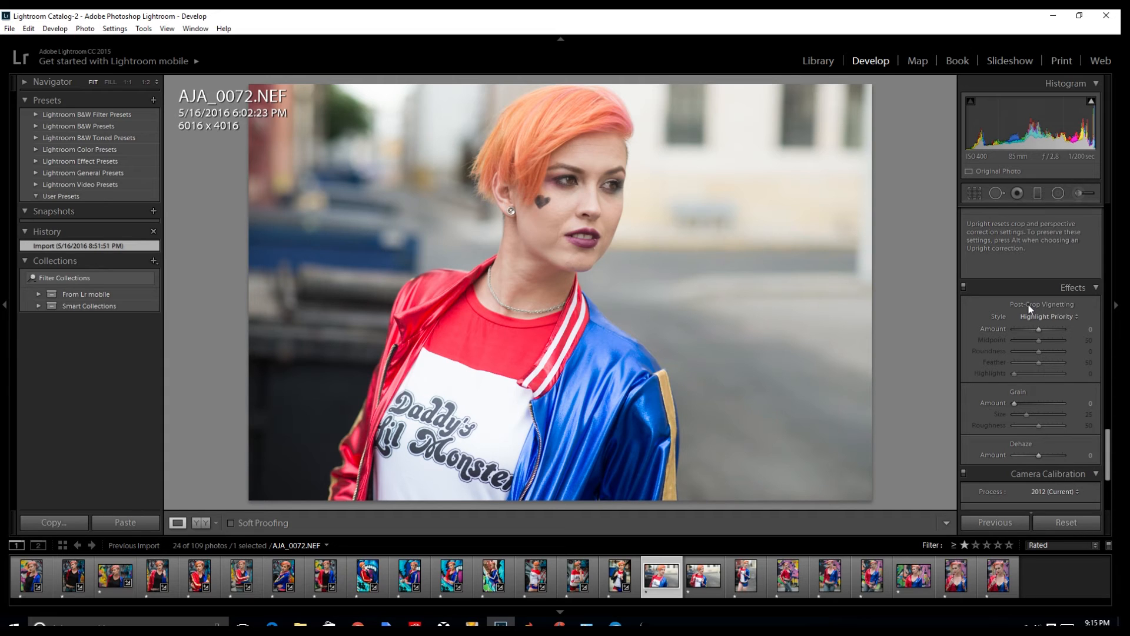
scroll(1030, 303, up, 10)
mouse_move(1040, 319)
mouse_down()
mouse_move(1055, 319)
mouse_move(1032, 341)
mouse_up()
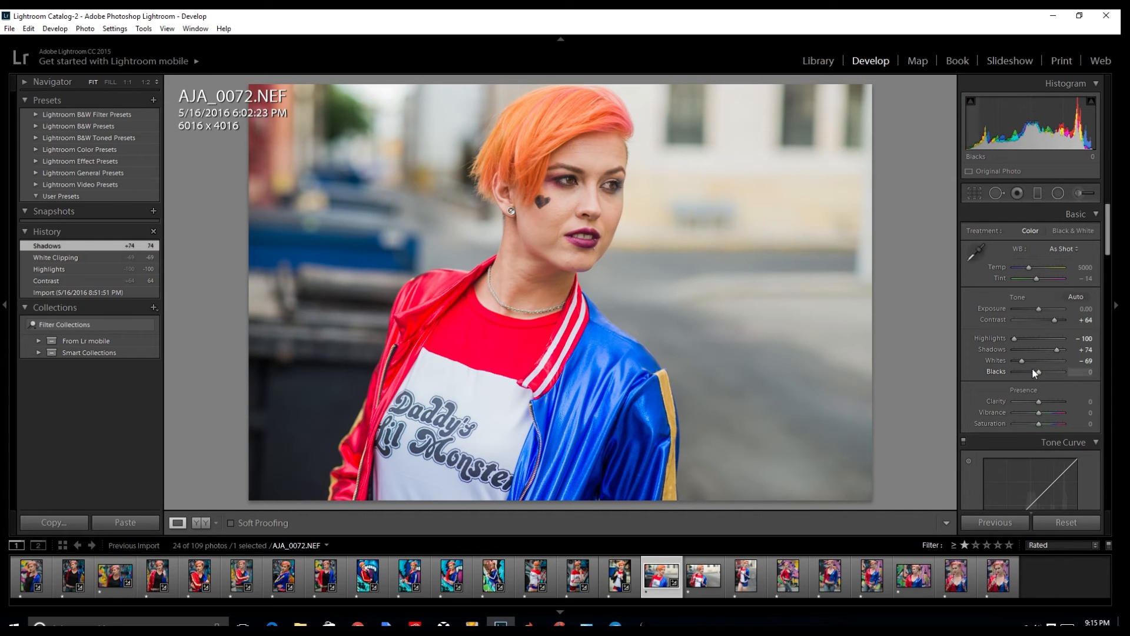
drag(1038, 370, 1027, 370)
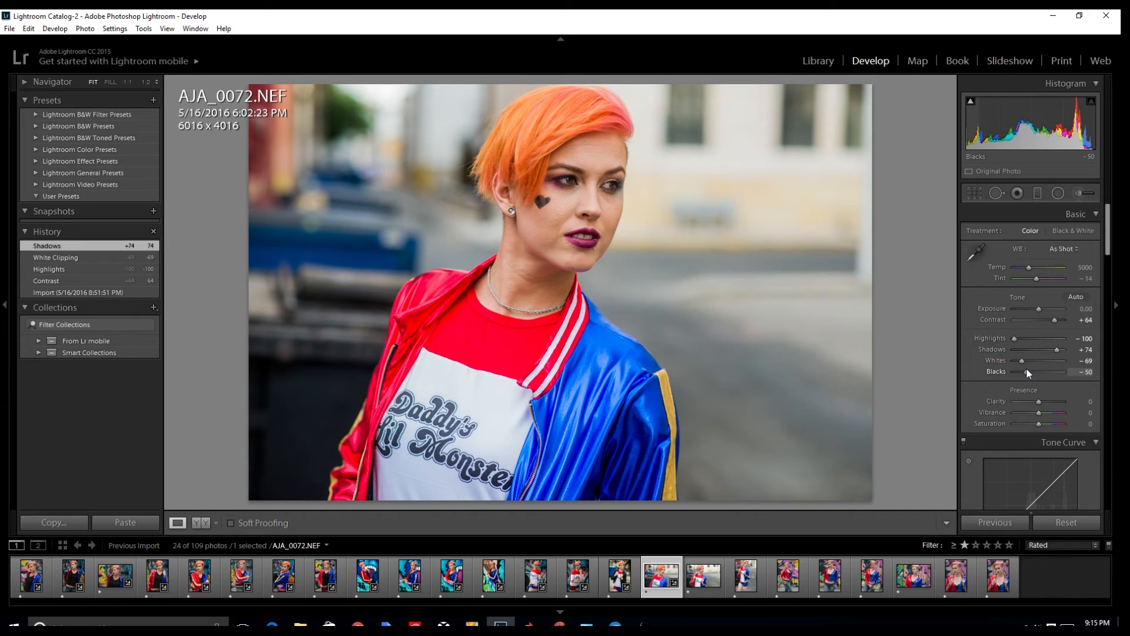
- Apply the Medium Contrast point curve to AJA_0072 and set the tone curve Darks to +24
scroll(1036, 377, down, 3)
click(1030, 469)
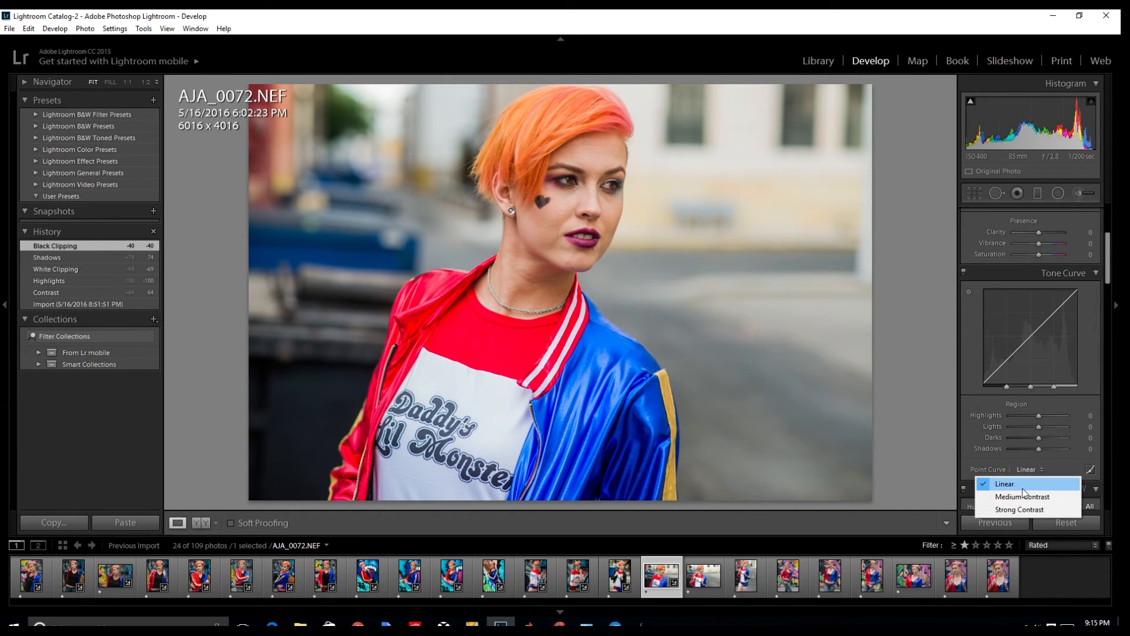
click(1023, 492)
click(1030, 469)
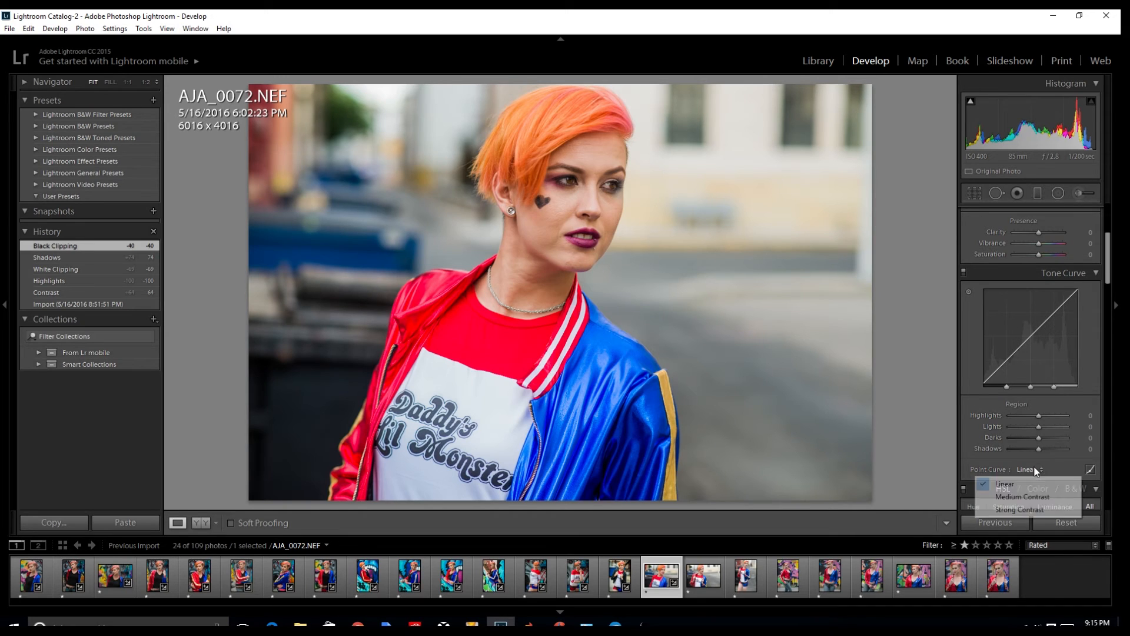
click(1029, 497)
drag(1034, 437, 1042, 438)
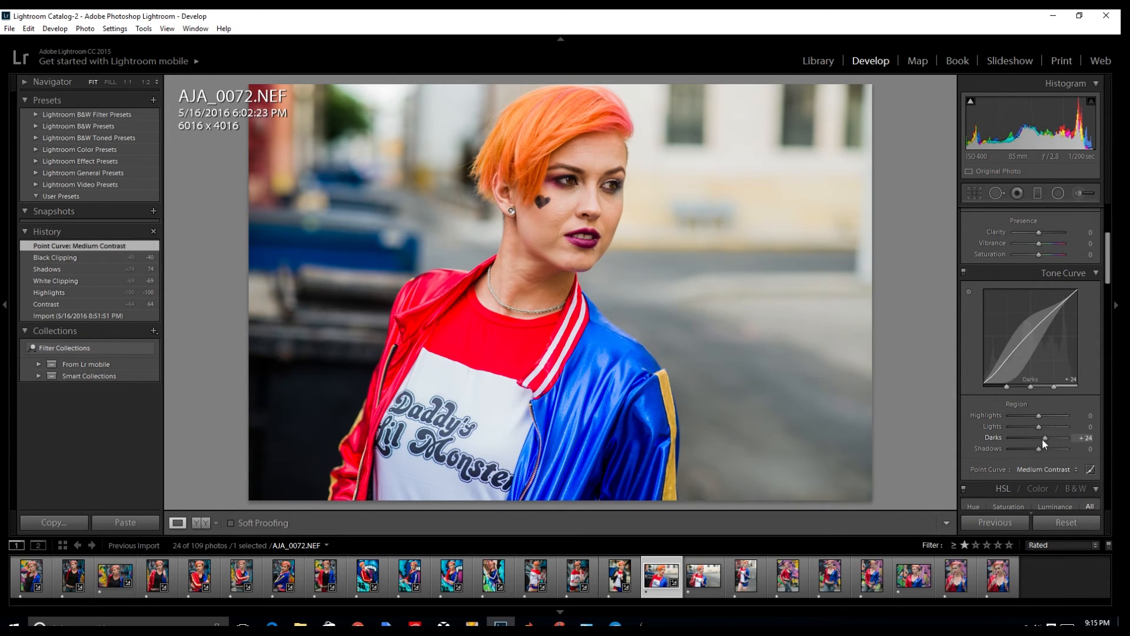
- Heal the blemishes on the face in AJA_0072 with the Spot Removal tool in Heal mode at size 25
click(587, 189)
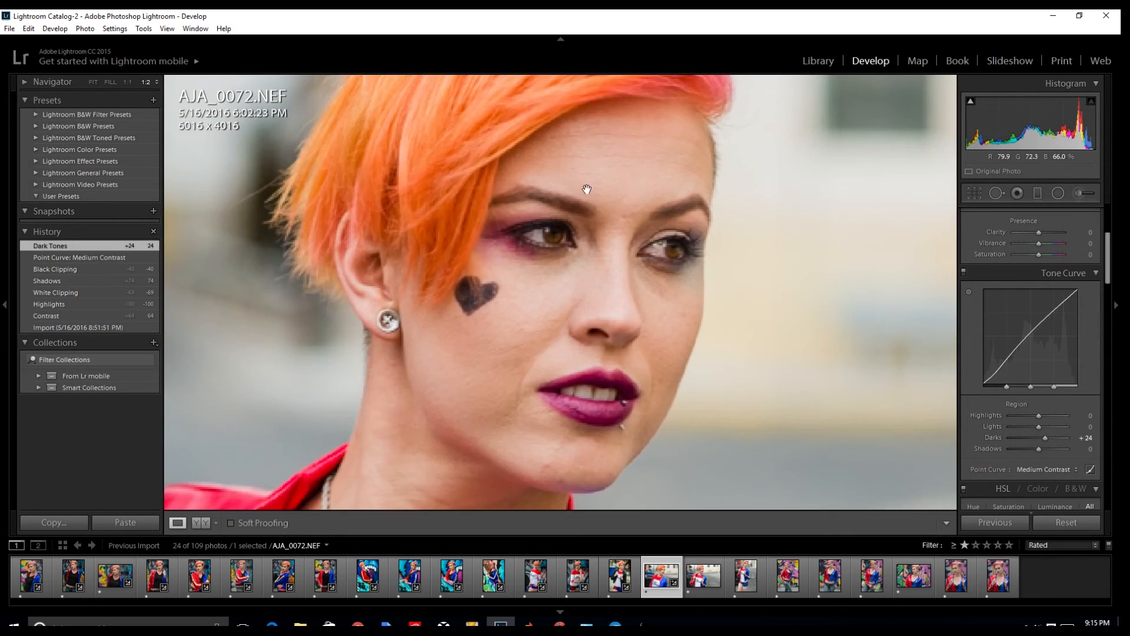
click(995, 194)
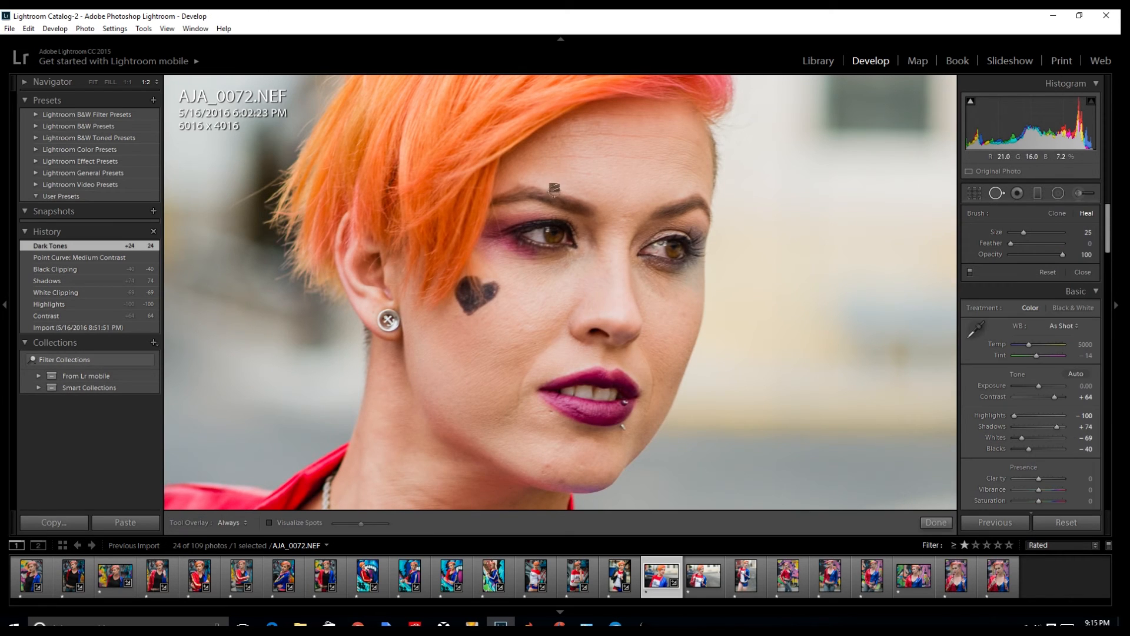
click(595, 123)
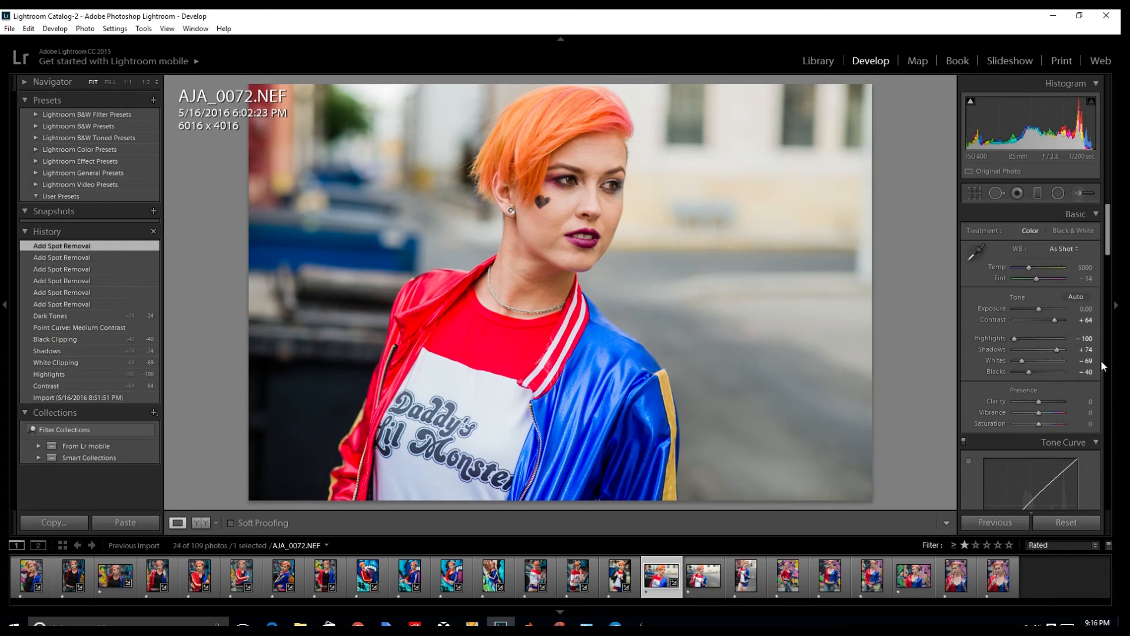
- Give AJA_0072 a post-crop vignette Amount of -19 and compare the before and after versions
scroll(1036, 324, up, 3)
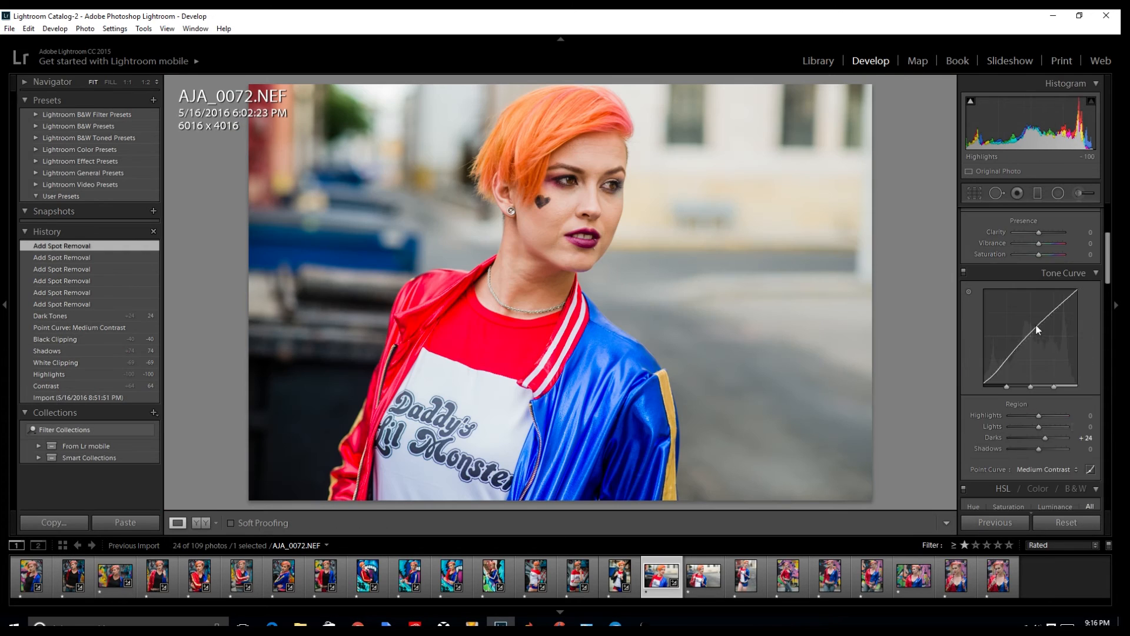
scroll(1030, 318, down, 12)
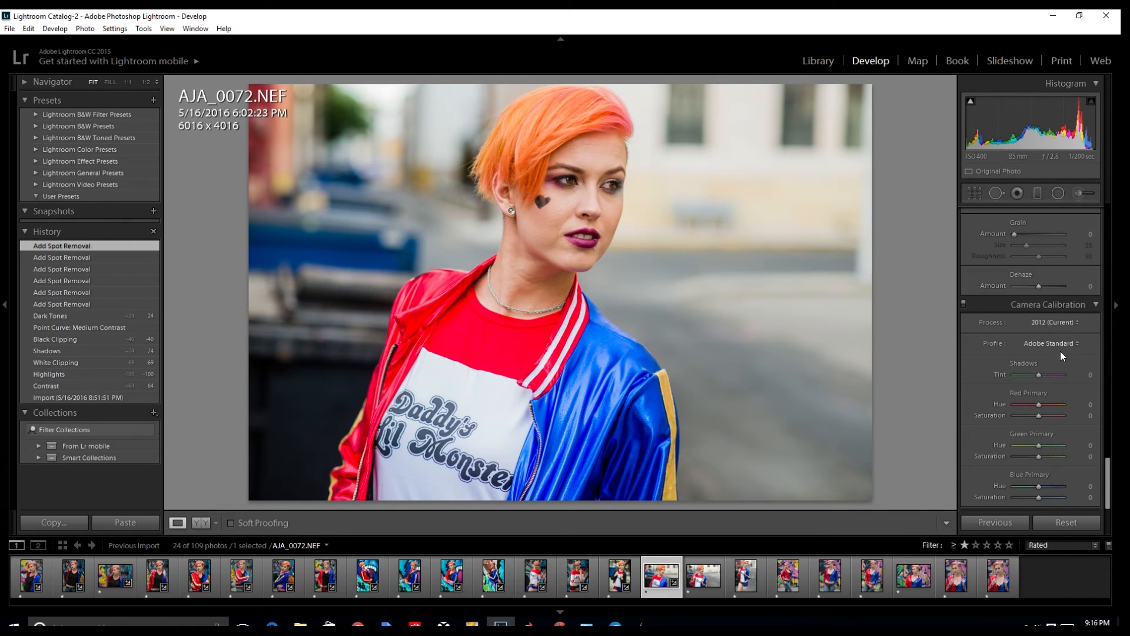
scroll(1056, 294, up, 4)
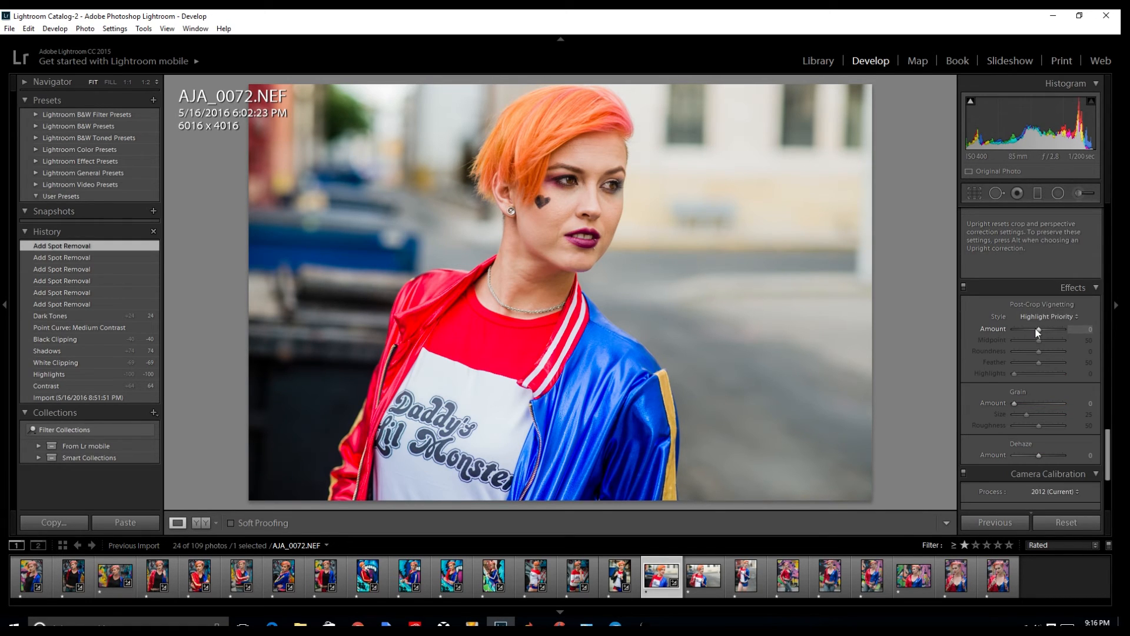
drag(1036, 328, 1026, 320)
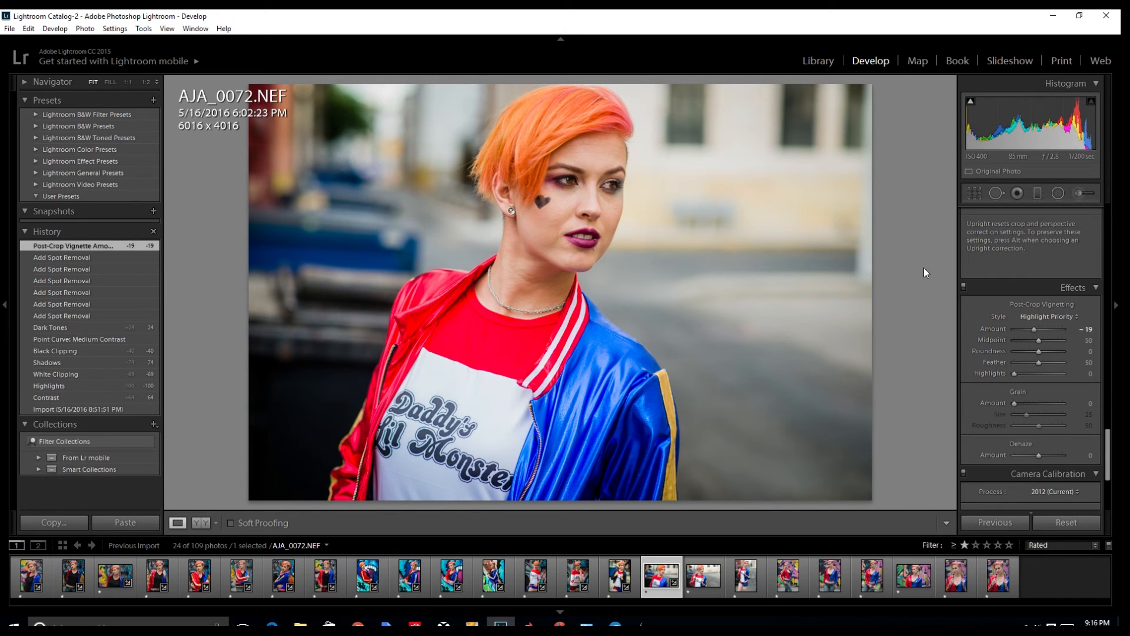
key(backslash)
key(backslash)
- Switch to AJA_0075 and set Contrast +52, Highlights -83, Shadows +48, Whites -60, Blacks -29, Clarity +17 and Vibrance +69
key(Right)
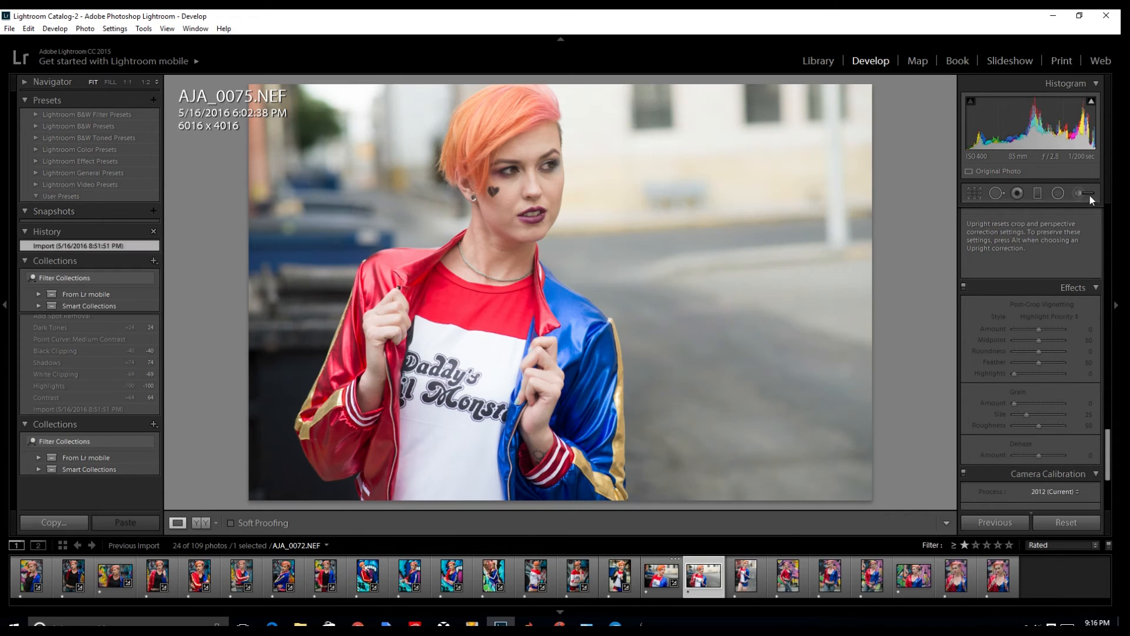
scroll(1037, 282, up, 5)
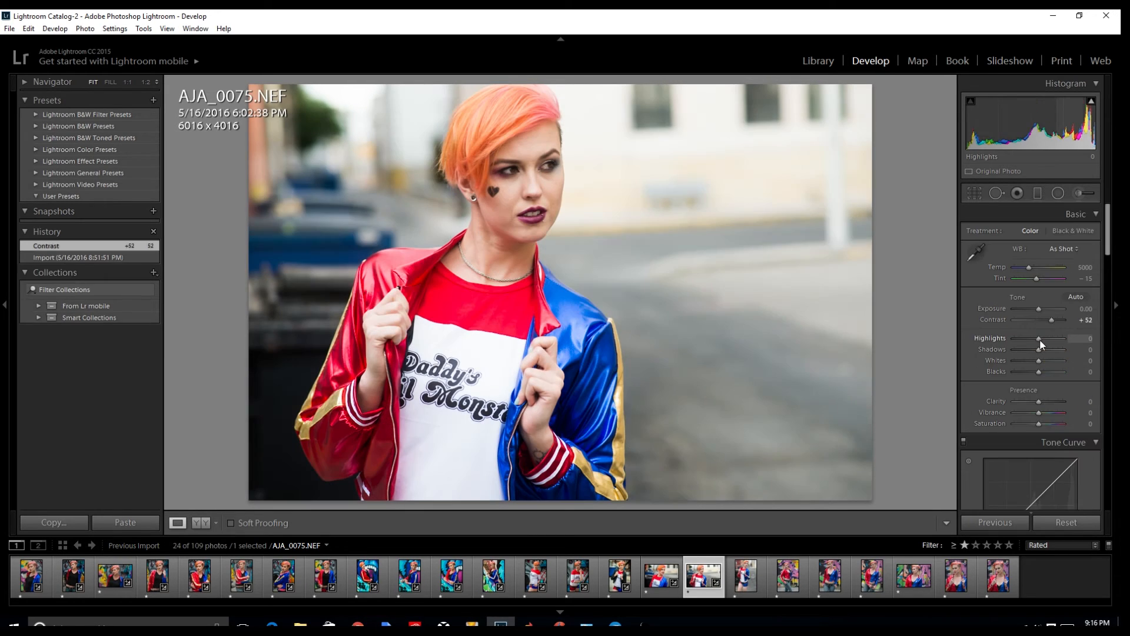
drag(1039, 338, 1026, 338)
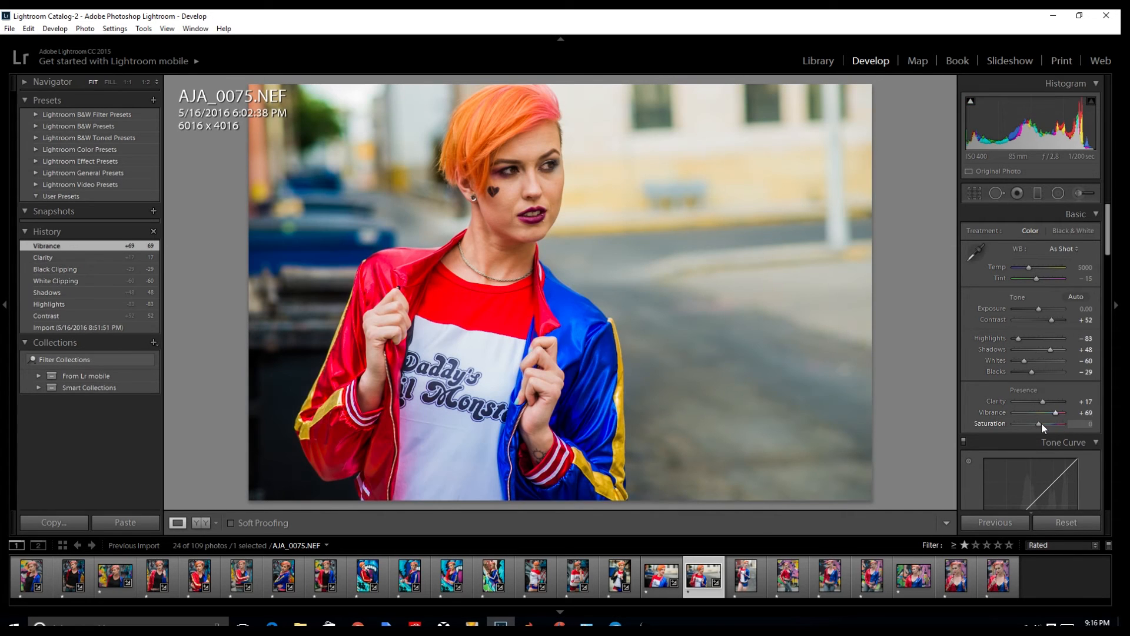
- Try Saturation -24 on AJA_0075, reset Vibrance and Saturation, and set Vibrance +86 and Saturation -19
drag(1041, 425, 1034, 422)
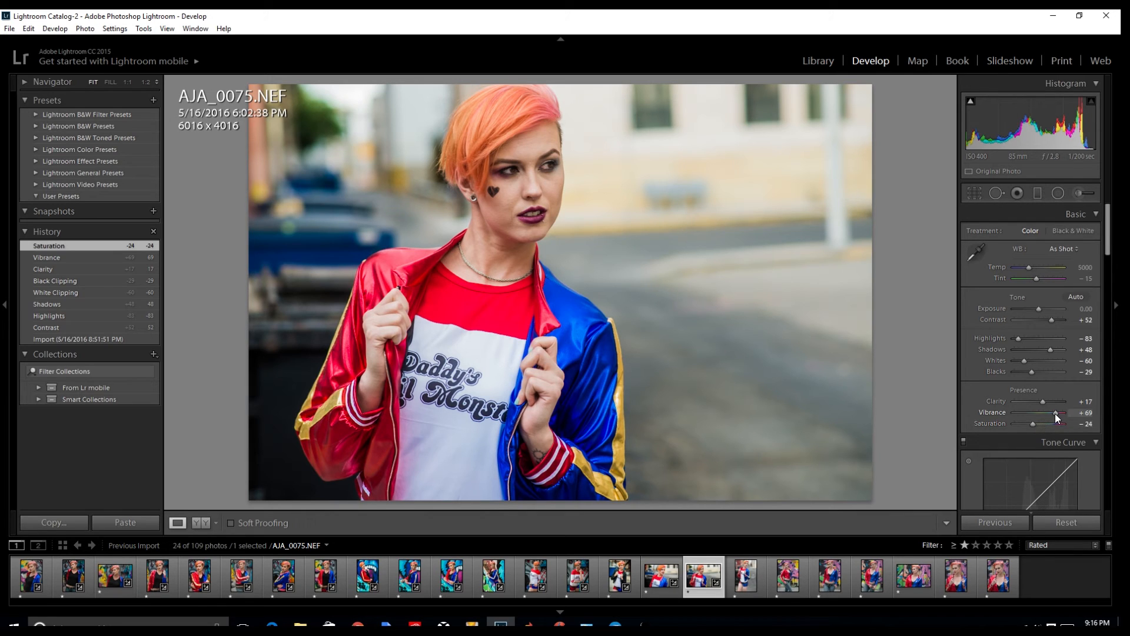
double_click(1055, 413)
double_click(1034, 421)
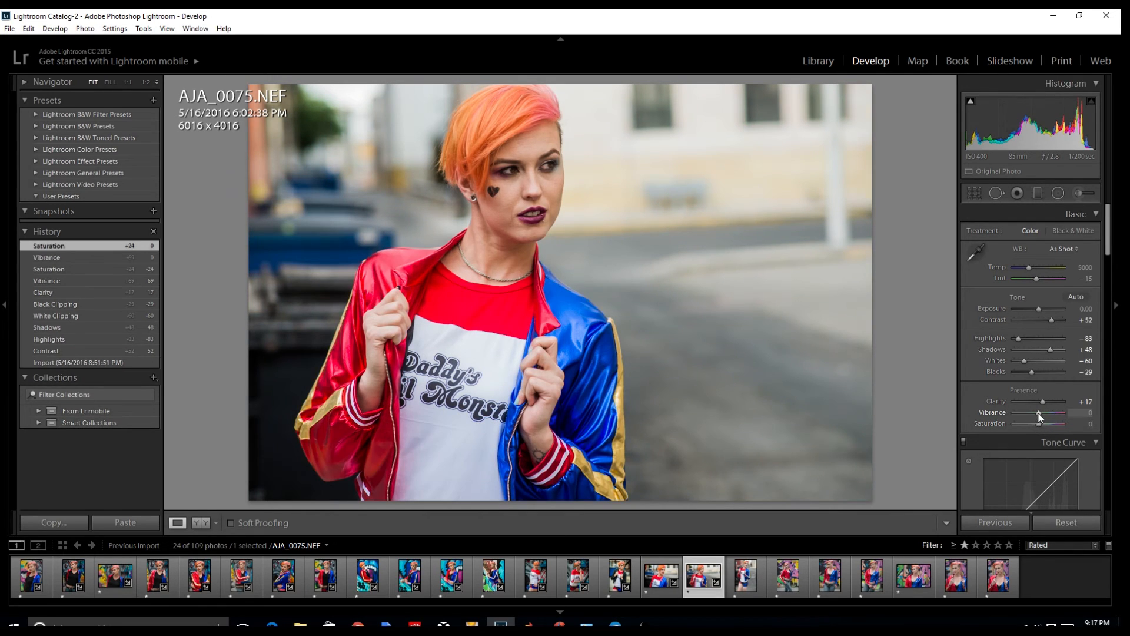
drag(1039, 412, 1053, 412)
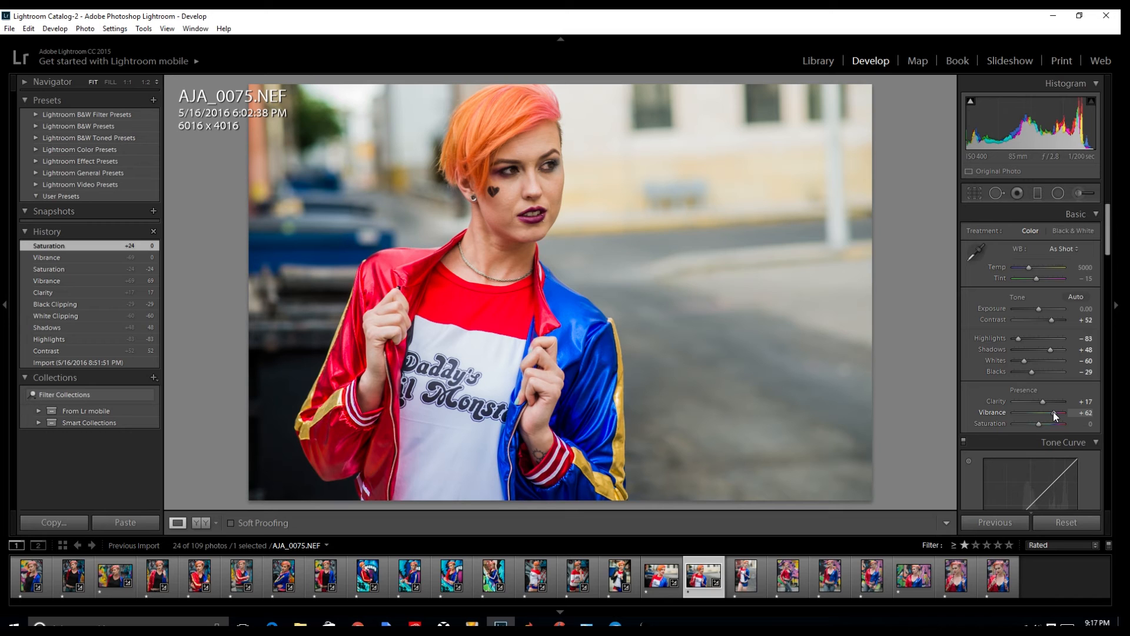
drag(1054, 412, 1060, 412)
drag(1039, 424, 1032, 430)
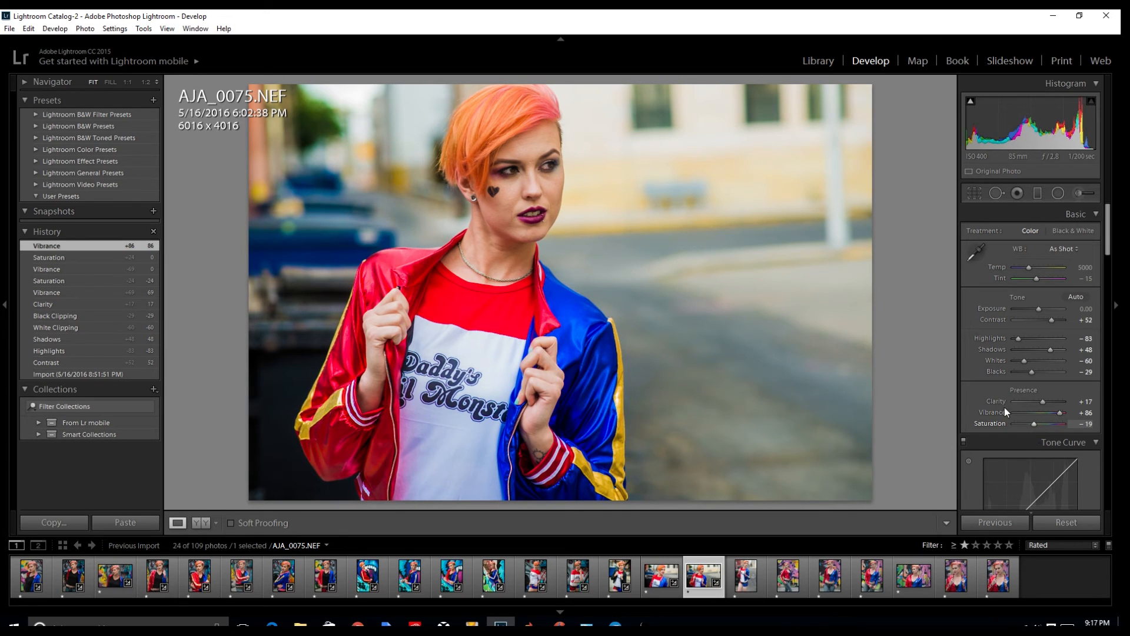
- Heal the blemishes on the face in AJA_0075 with the Spot Removal tool and compare the before and after versions
click(536, 206)
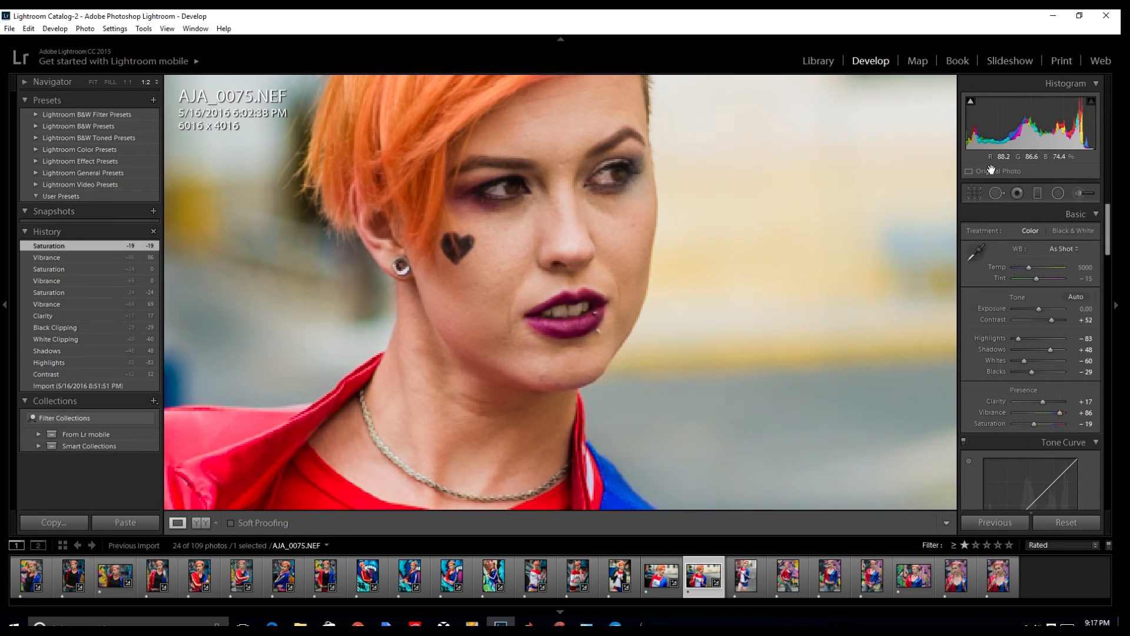
click(997, 194)
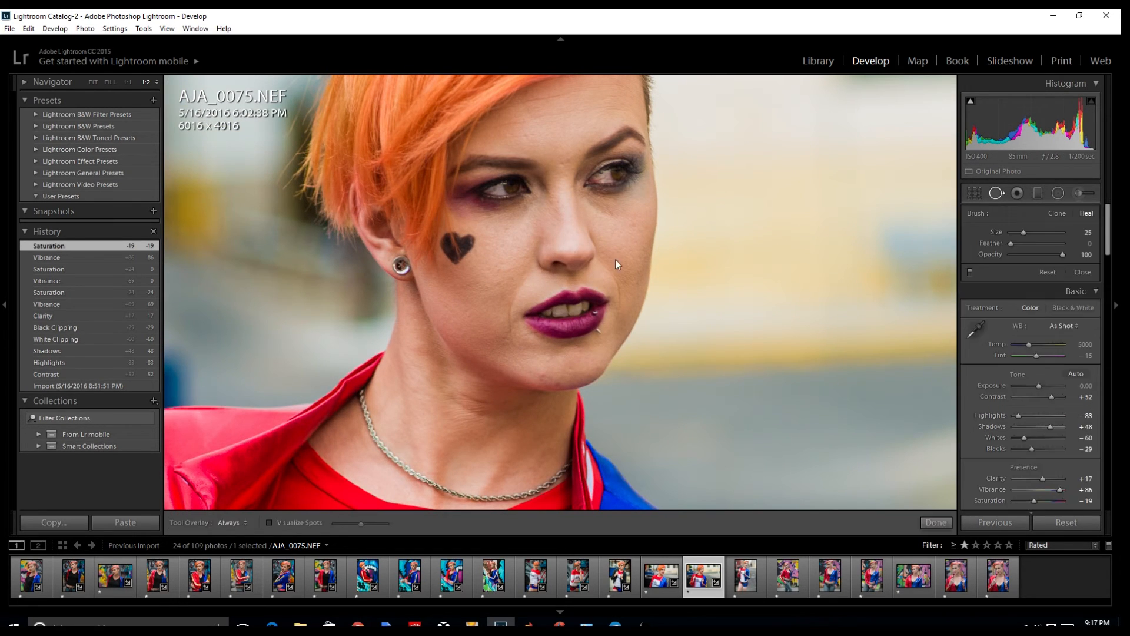
click(567, 160)
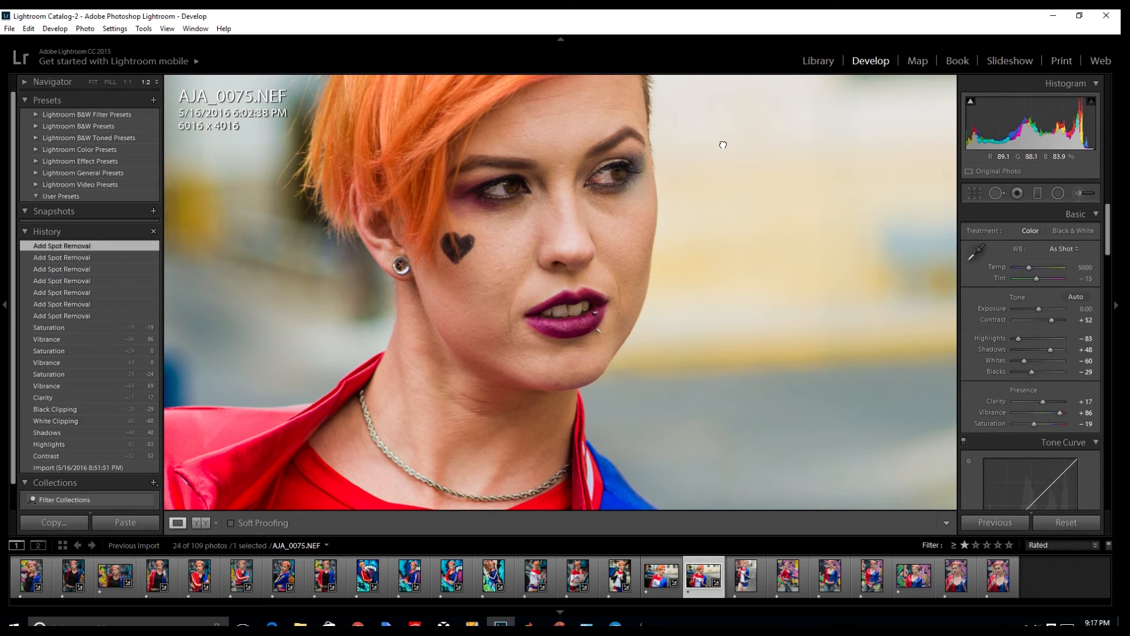
click(807, 189)
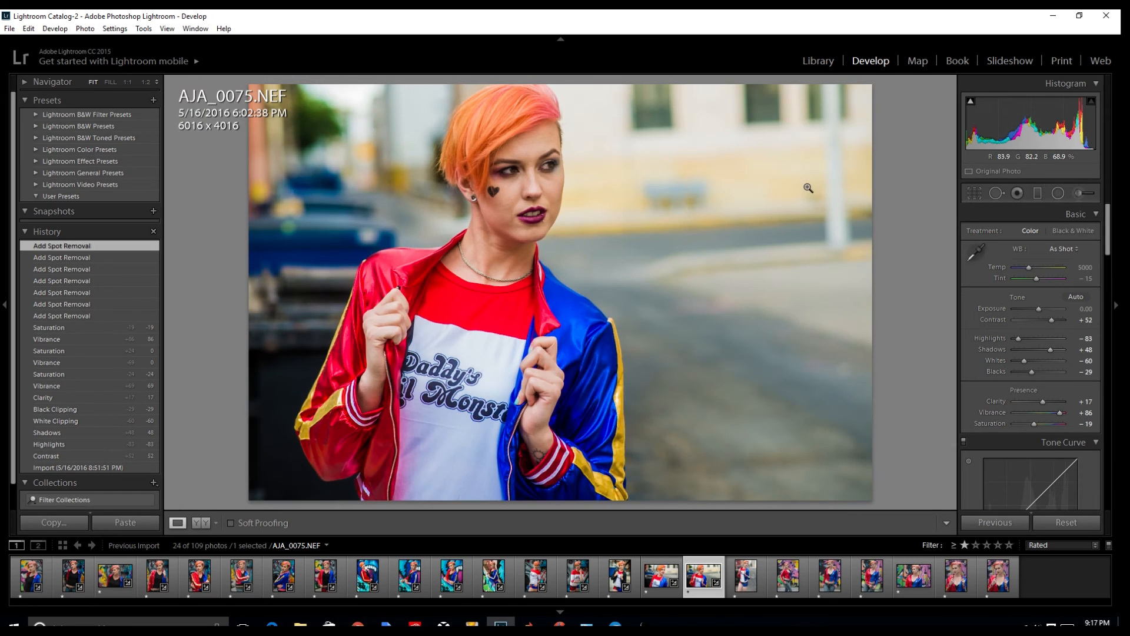
key(backslash)
key(backslash)
key(backslash)
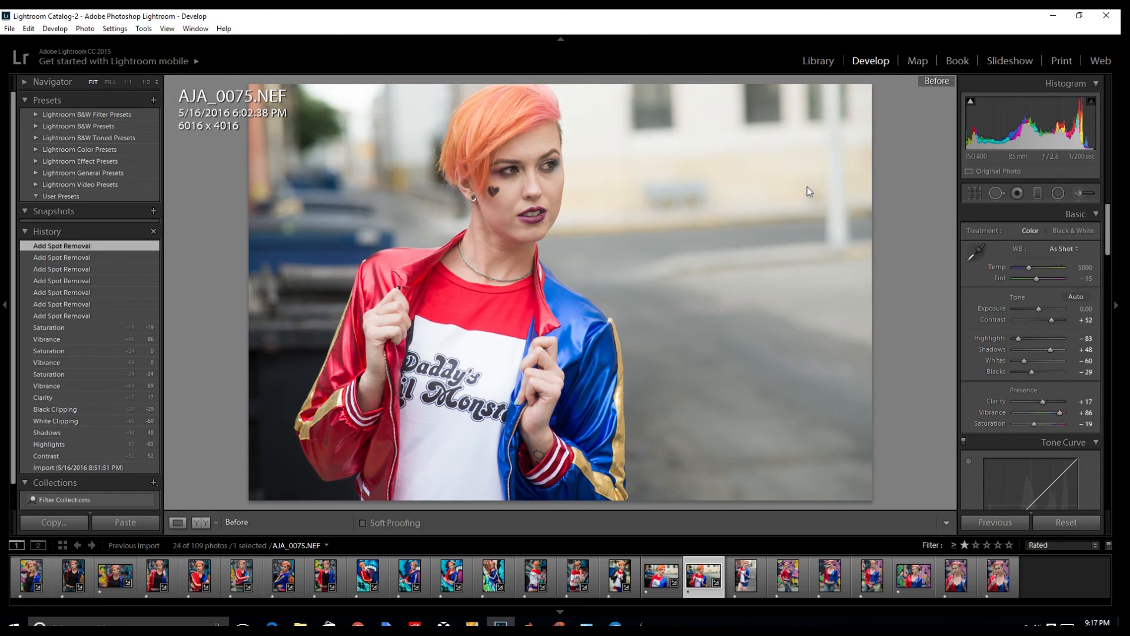
key(backslash)
- Switch to AJA_0077 and set Contrast +48, Highlights -64, Shadows +57, Whites -45, Blacks -26, Clarity +14, Vibrance +76 and Saturation -26
key(Right)
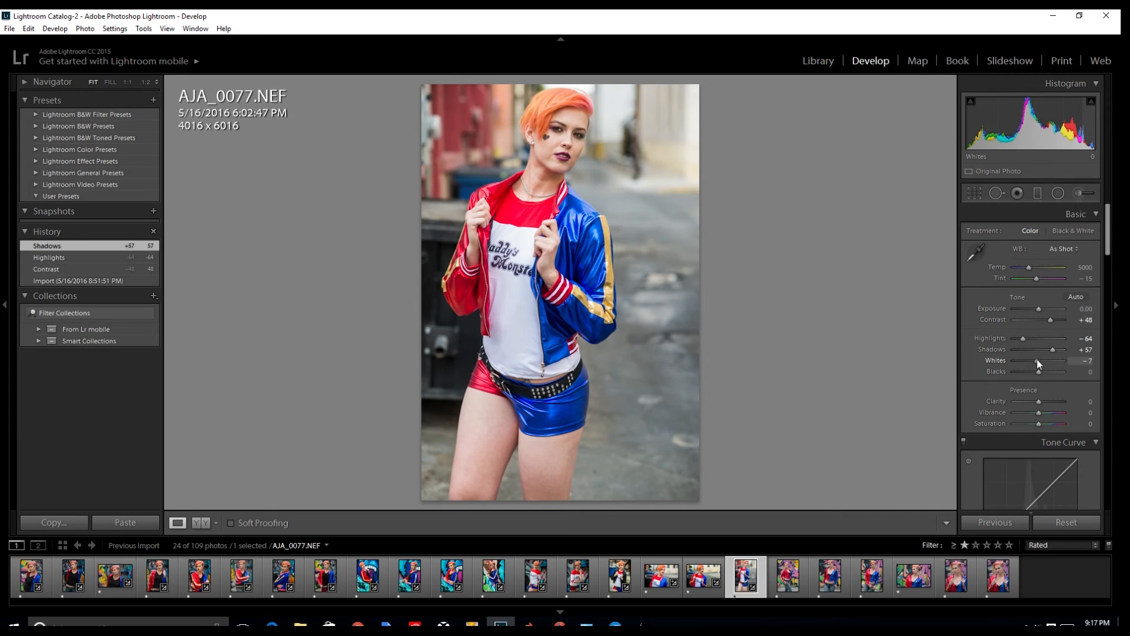
drag(1037, 358, 1046, 404)
mouse_move(1039, 412)
mouse_down()
mouse_move(1055, 415)
mouse_move(1033, 419)
mouse_up()
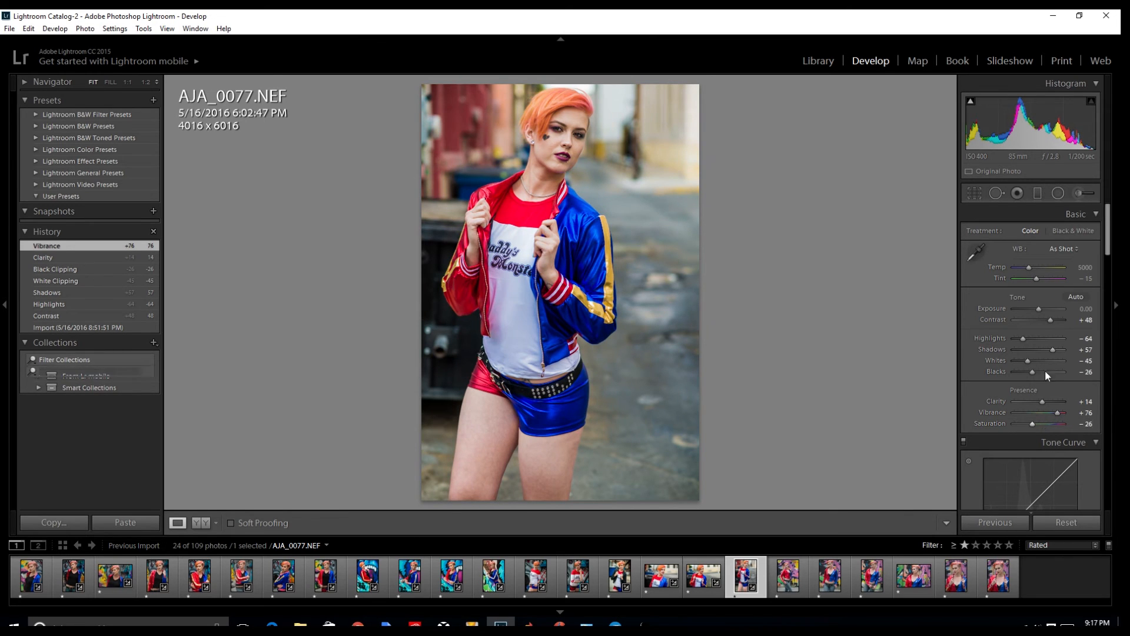
- Apply the Medium Contrast point curve to AJA_0077 and set the tone curve Darks to +30
scroll(1050, 348, down, 3)
scroll(1049, 358, down, 3)
click(1036, 386)
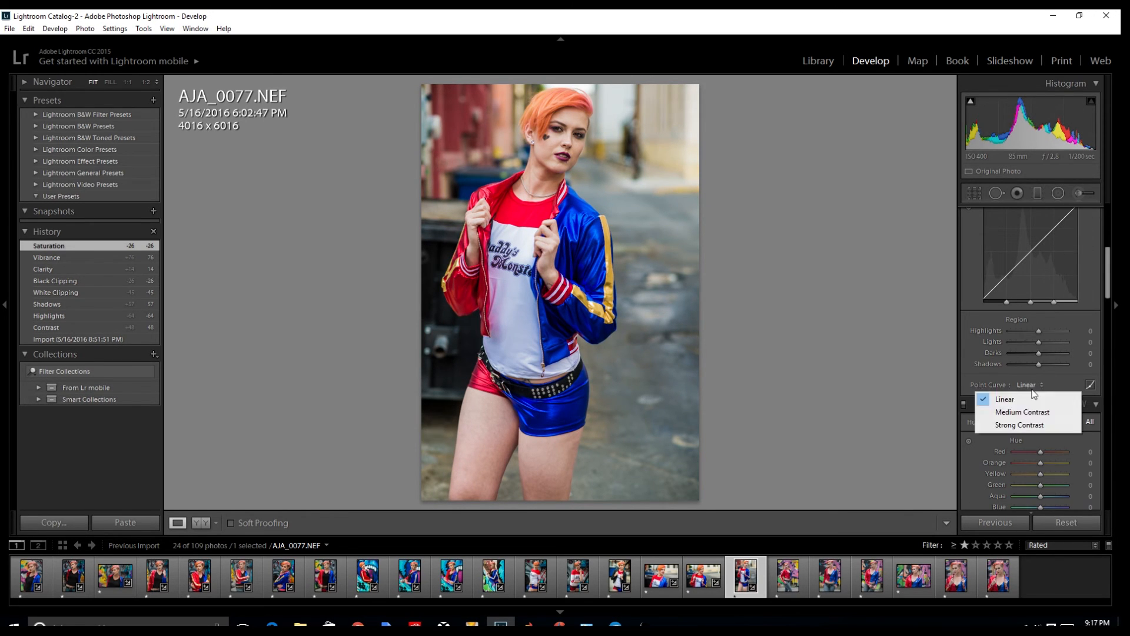
click(1027, 412)
drag(1039, 354, 1047, 356)
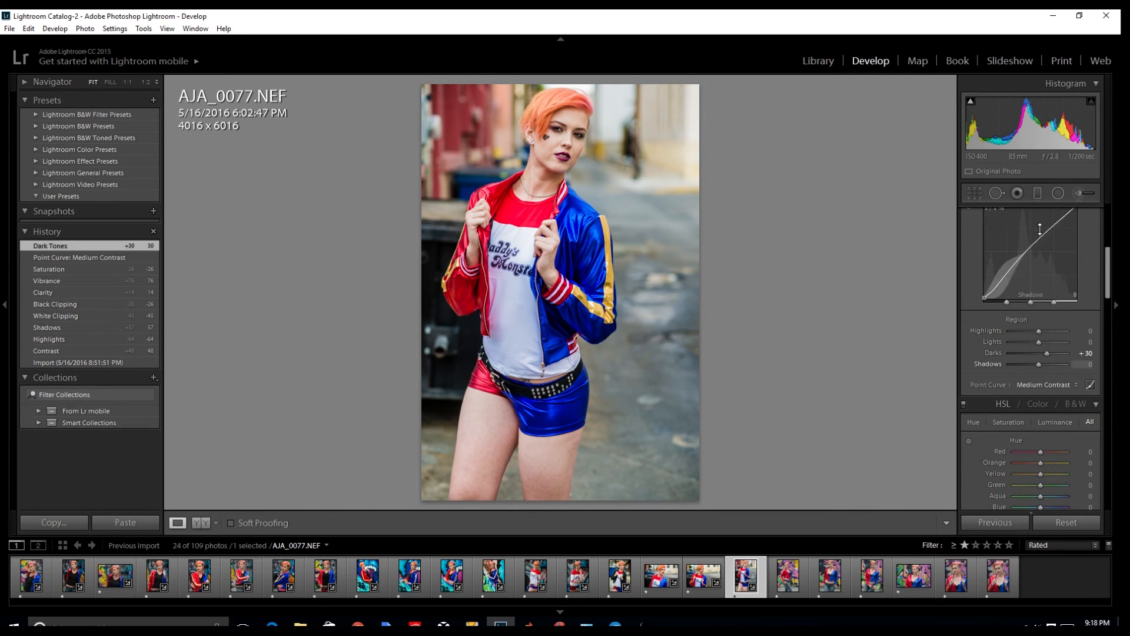
- Lower Whites to -79 on AJA_0077 and give it a post-crop vignette Amount of -12
scroll(1012, 291, up, 5)
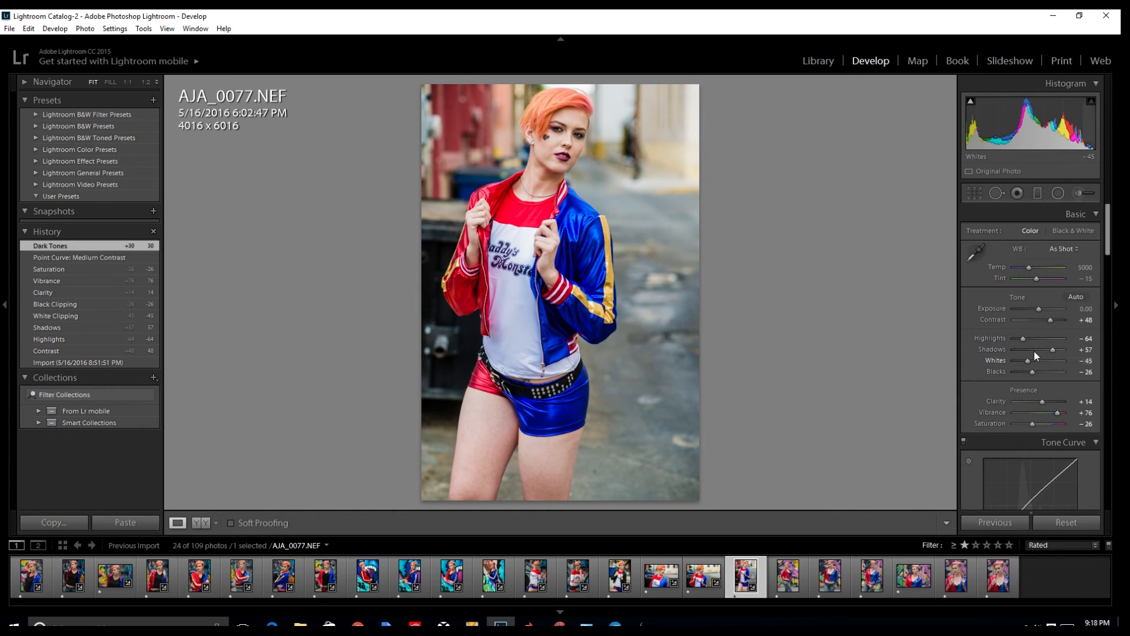
drag(1028, 361, 1021, 361)
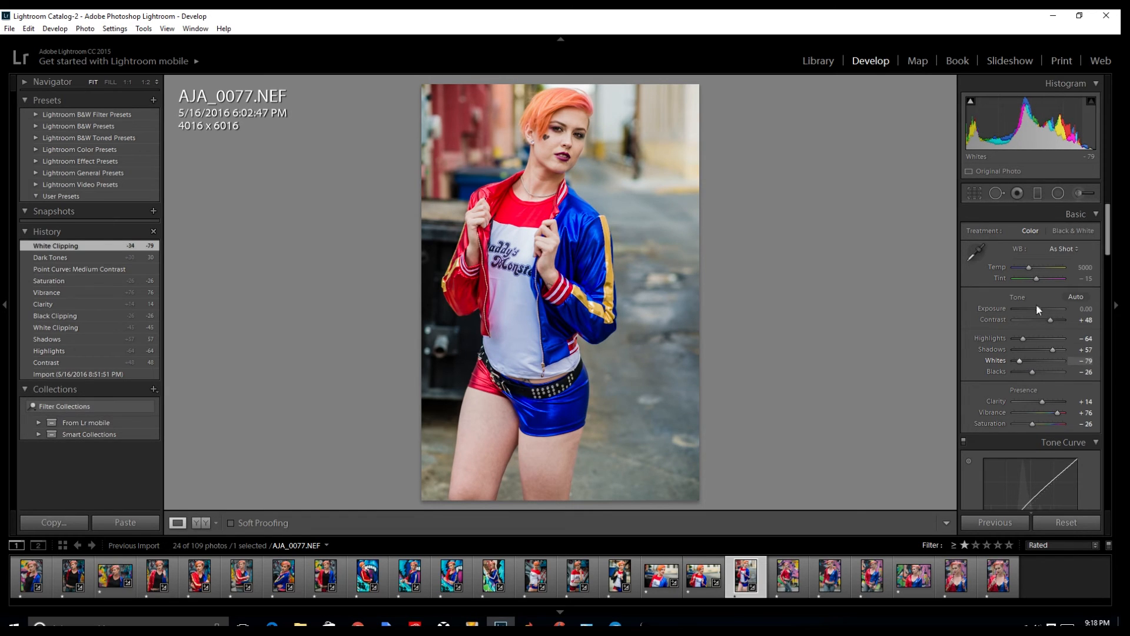
scroll(1050, 327, down, 6)
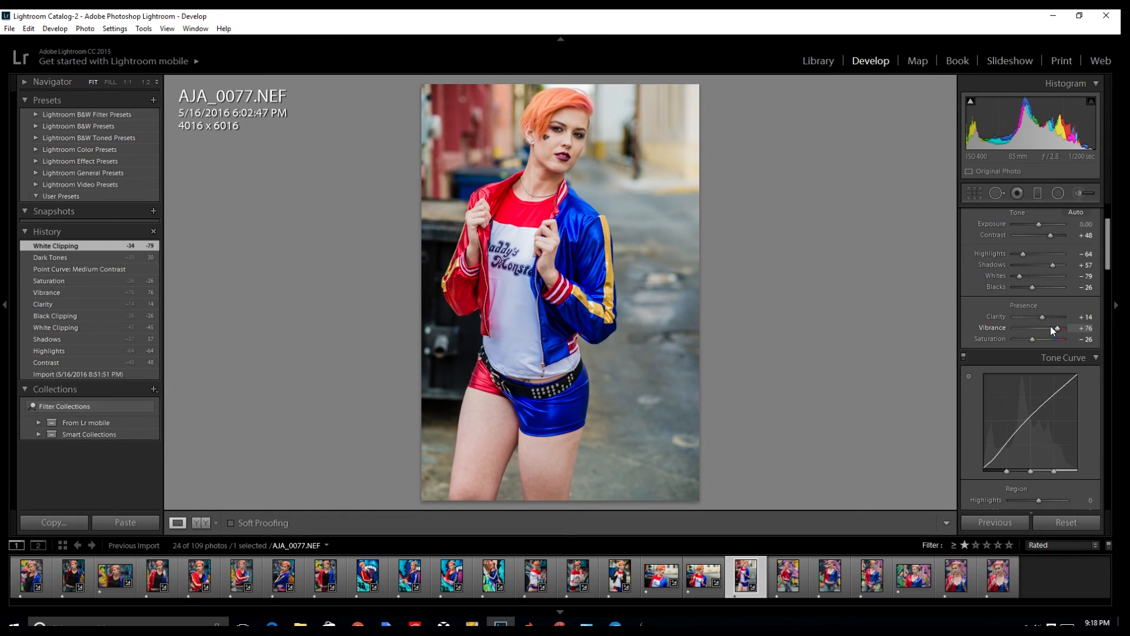
scroll(1086, 324, down, 5)
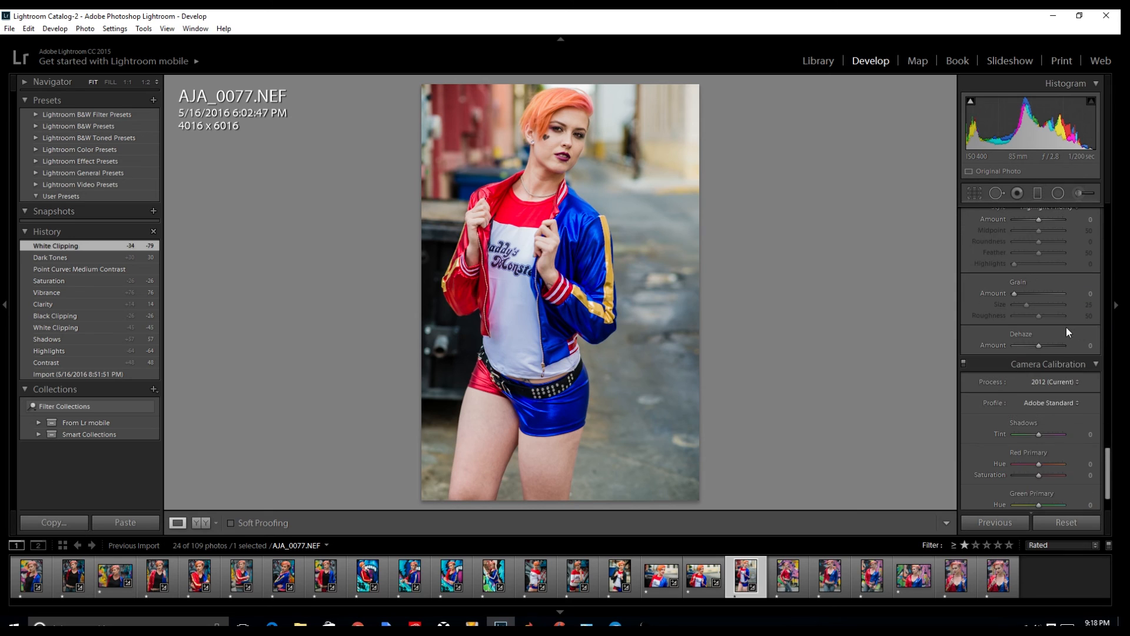
drag(1038, 304, 1035, 304)
- Inspect the face on AJA_0077 up close and compare the photo's before and after versions
click(556, 123)
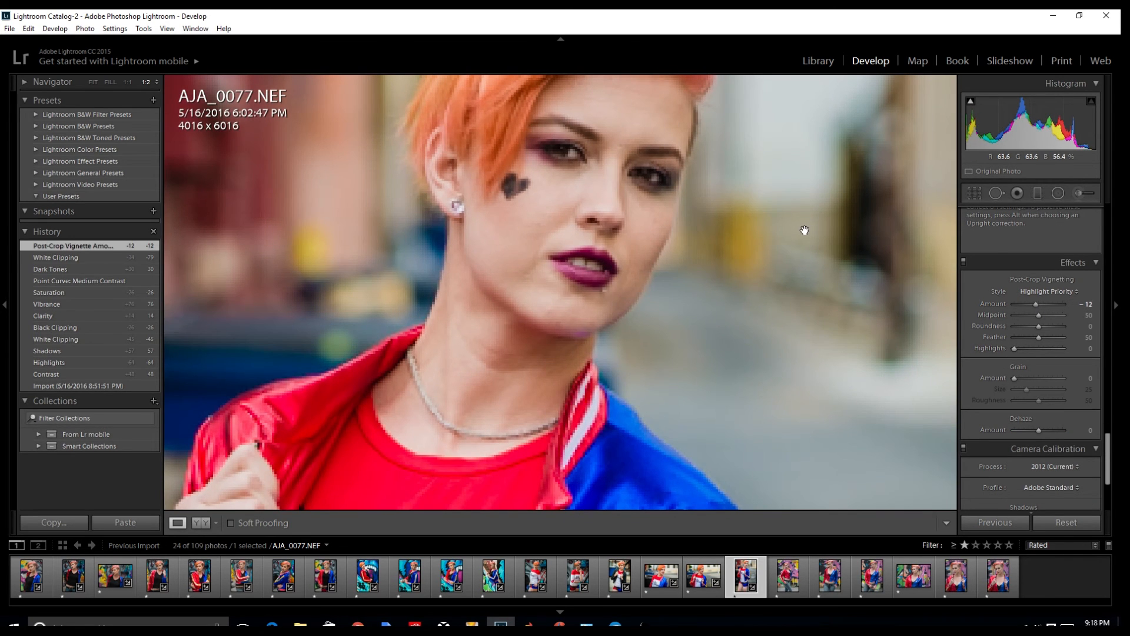
click(807, 232)
key(backslash)
key(backslash)
key(backslash)
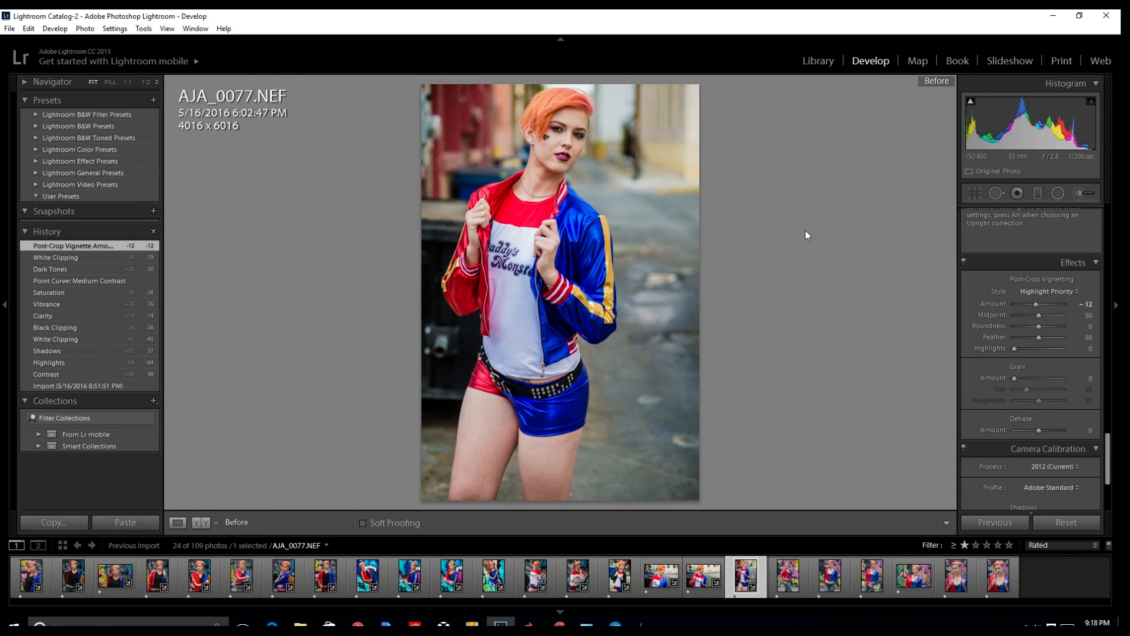
key(backslash)
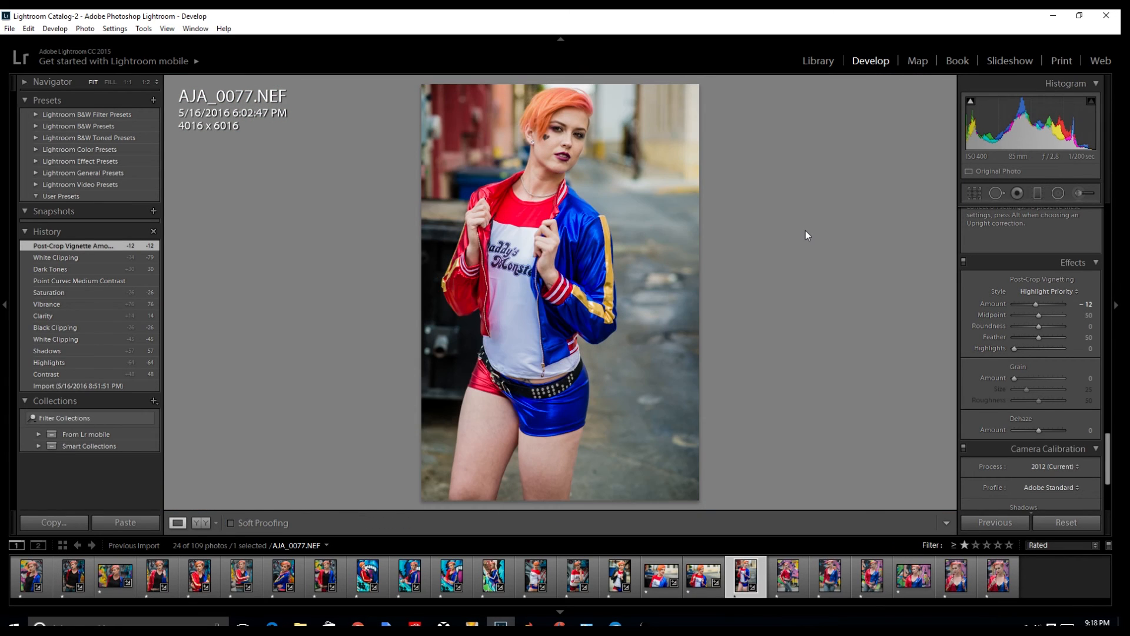
- Switch to AJA_0089 and set Contrast +60, Highlights -38, Shadows +81, Whites -33, Blacks -19, Clarity +7, Vibrance +74 and Saturation +10
key(Right)
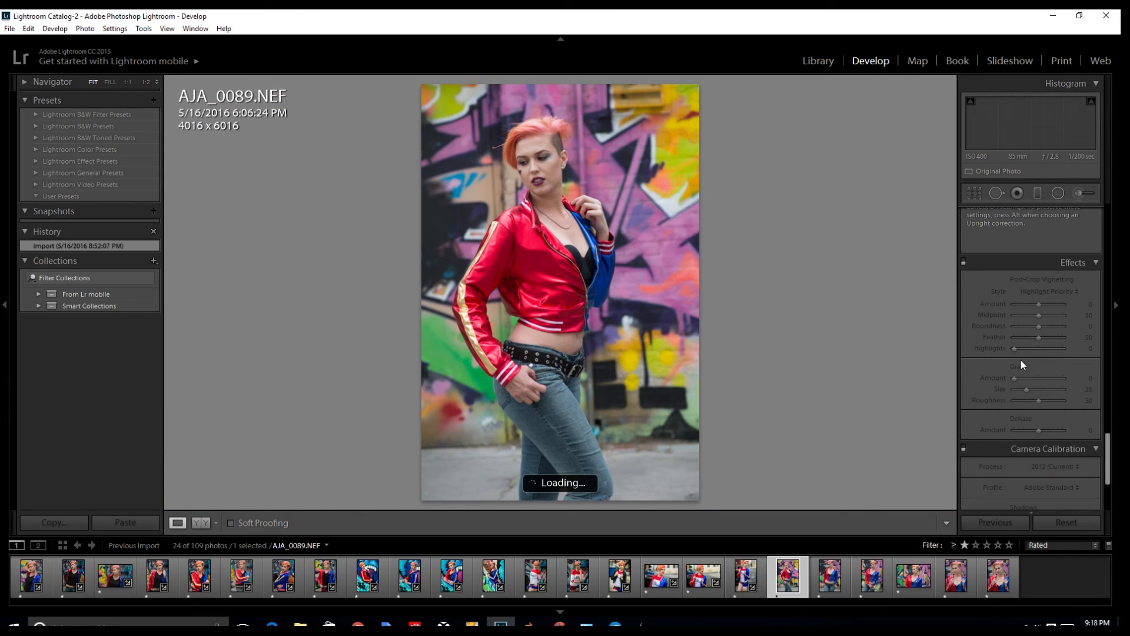
scroll(1043, 309, up, 10)
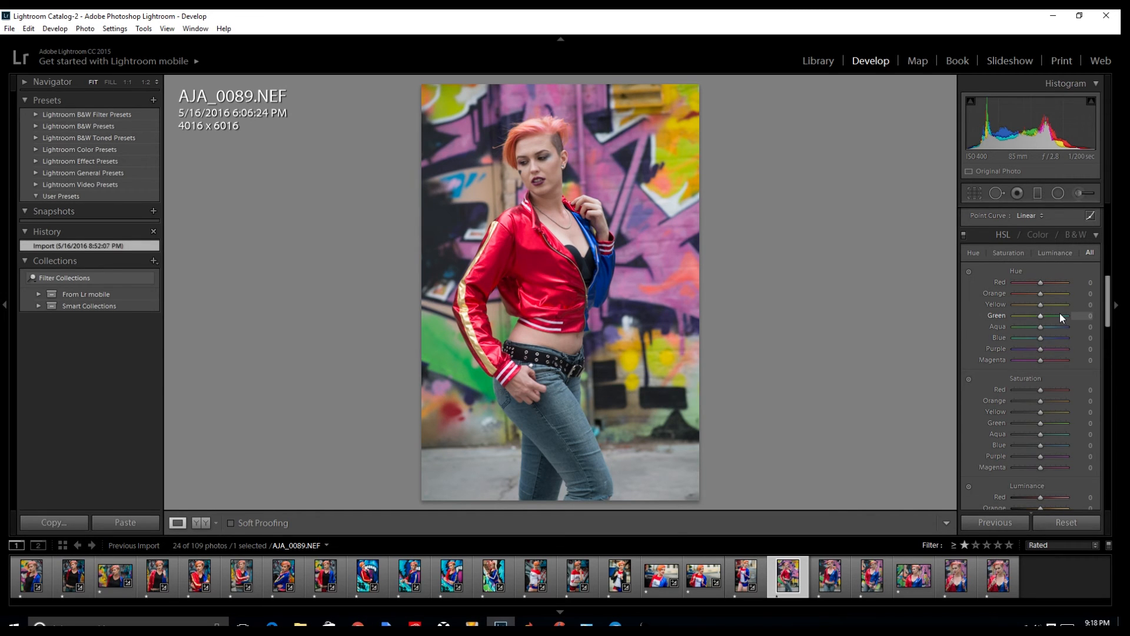
scroll(1060, 313, up, 5)
drag(1043, 320, 1058, 351)
drag(1039, 361, 1041, 403)
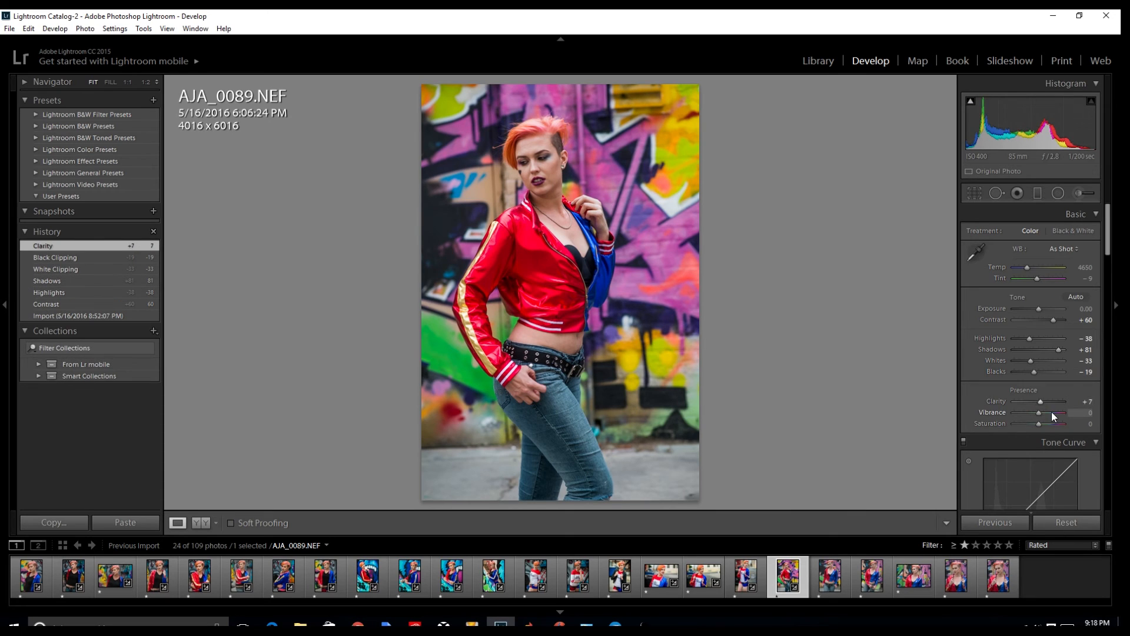
click(1058, 412)
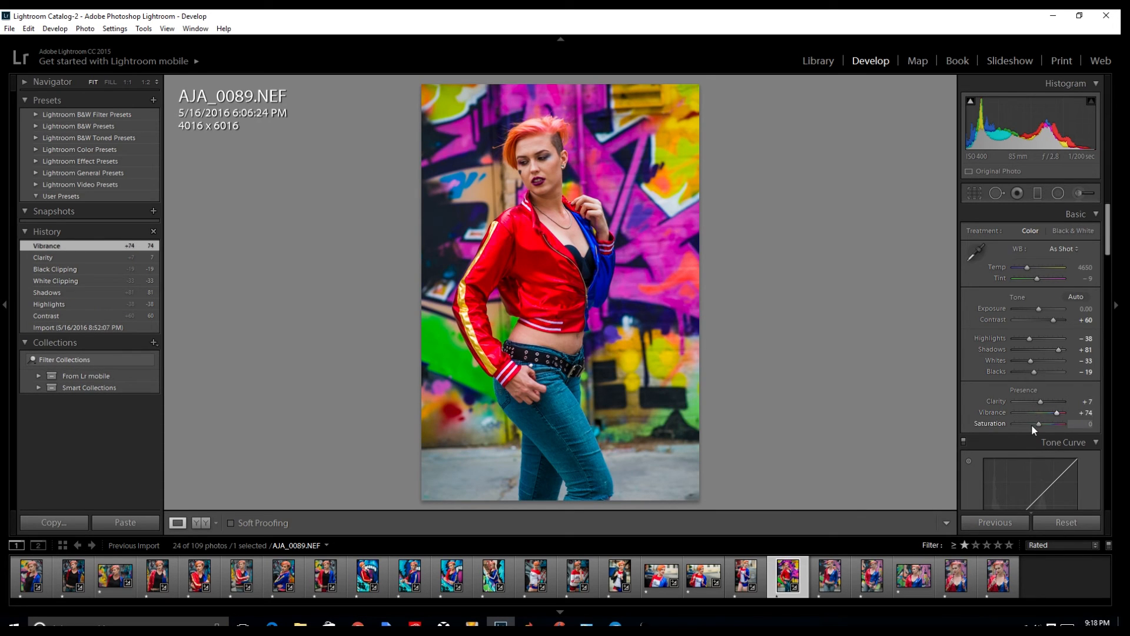
drag(1040, 424, 1033, 425)
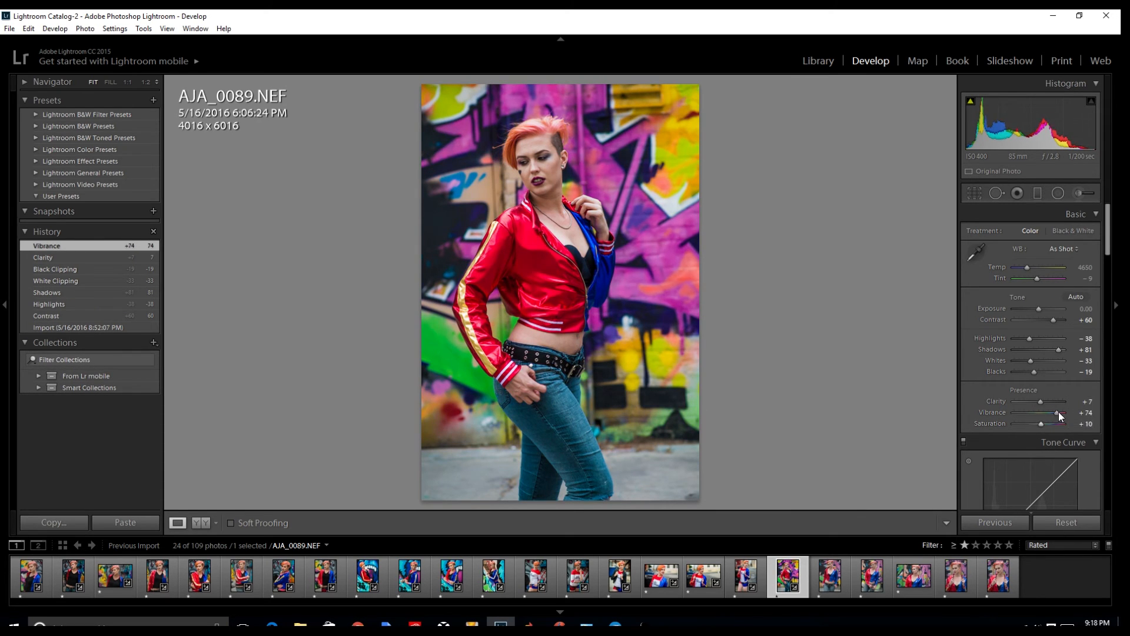
- Reduce Saturation to -26 on AJA_0089 and apply the Medium Contrast point curve
scroll(1058, 330, down, 3)
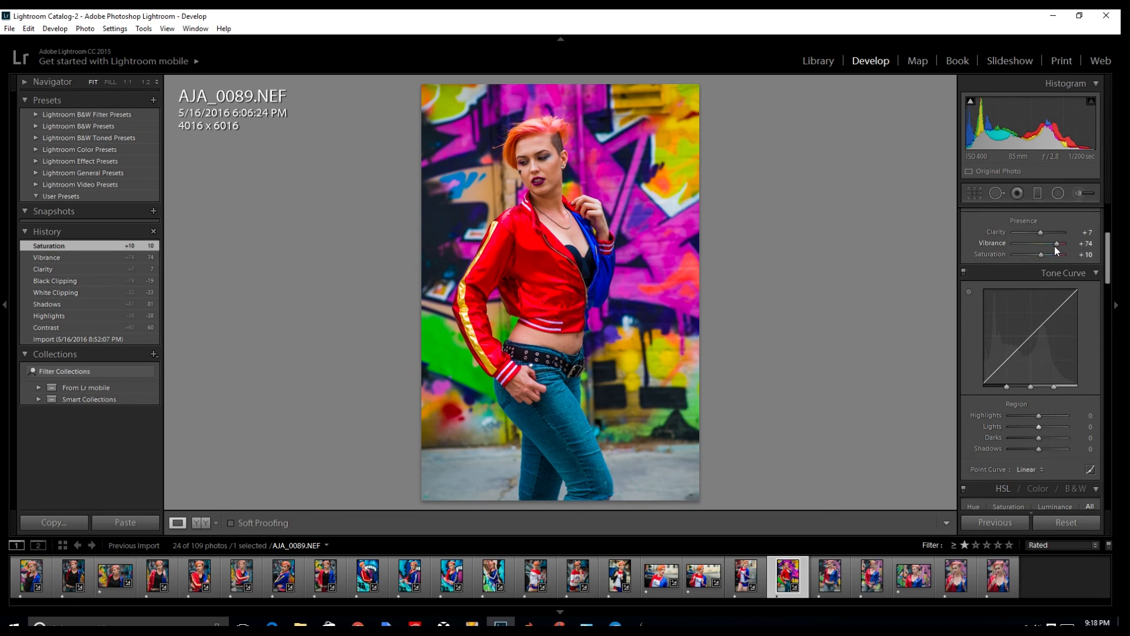
drag(1041, 254, 1030, 254)
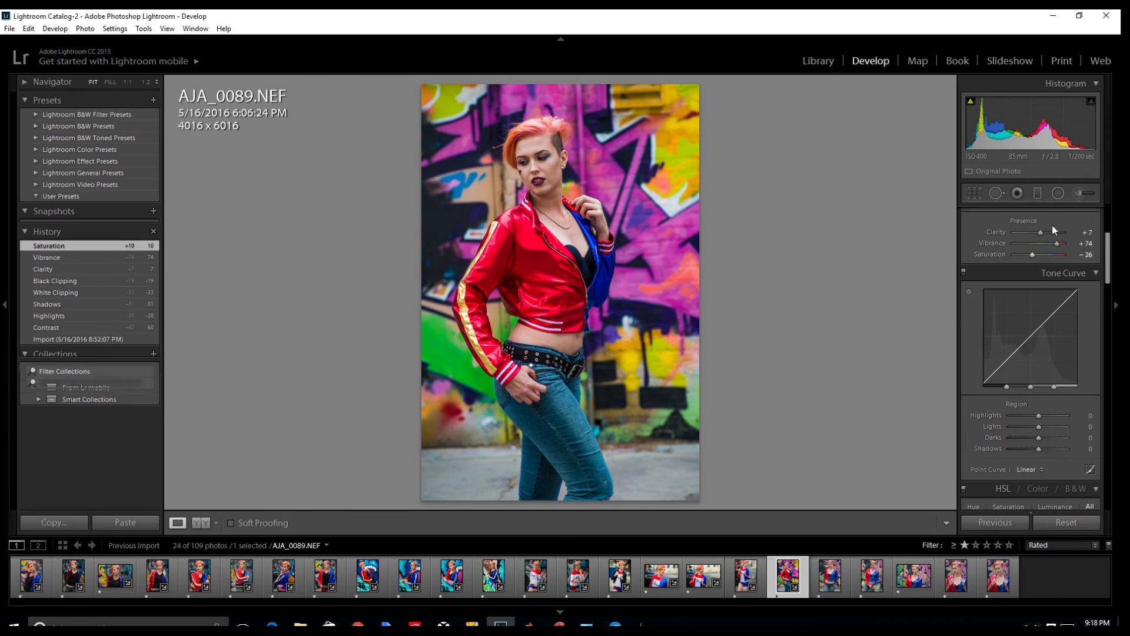
scroll(1028, 257, down, 4)
click(1030, 216)
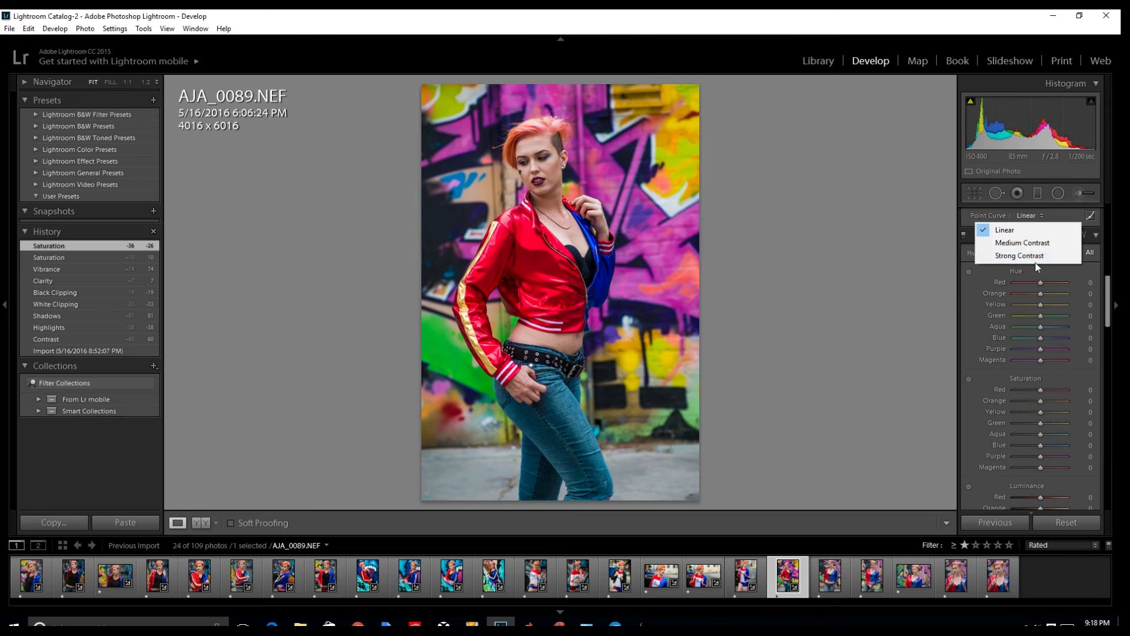
click(1030, 242)
- Warm AJA_0089 to a Temp of 5095 and give it a post-crop vignette Amount of -5
scroll(1027, 286, up, 4)
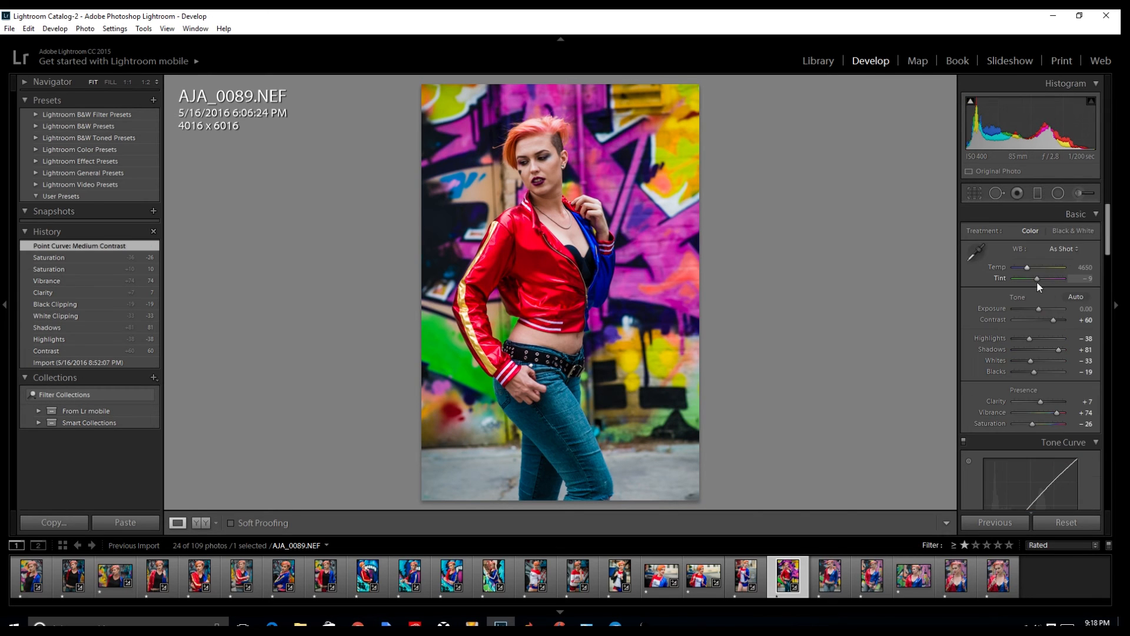
drag(1029, 271, 1031, 271)
scroll(1035, 295, down, 15)
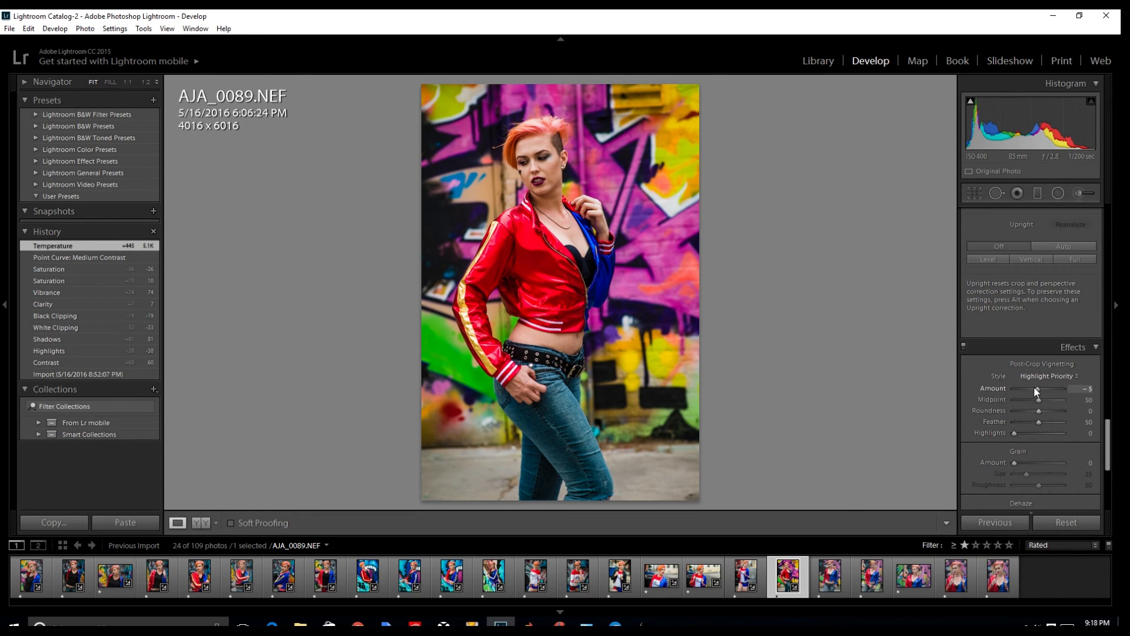
drag(1034, 386, 1034, 386)
key(backslash)
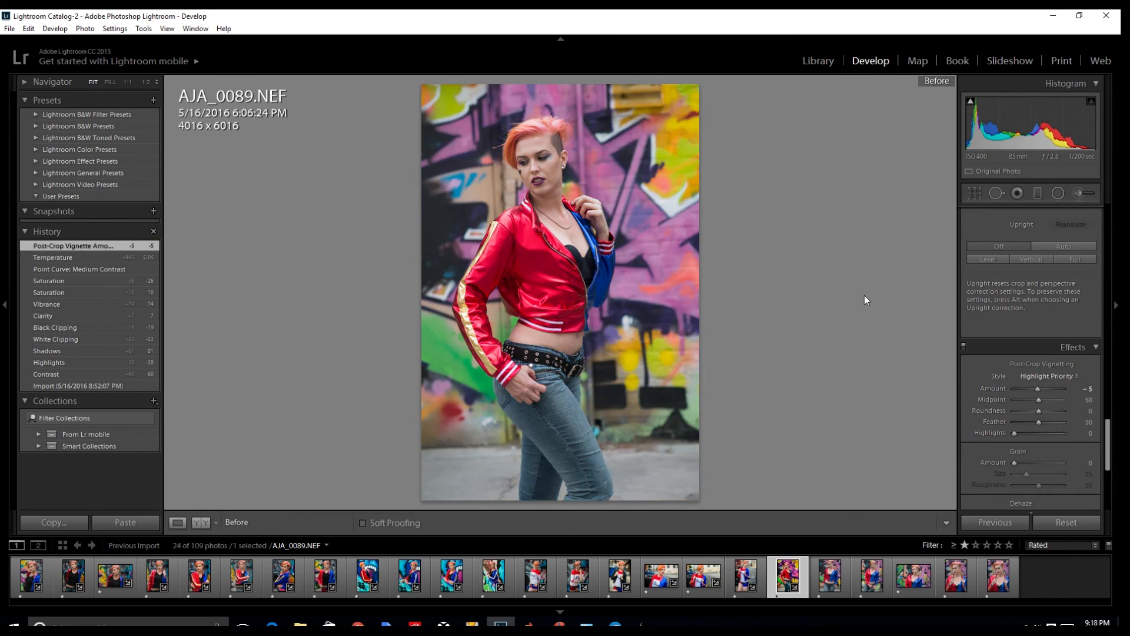
key(backslash)
scroll(1037, 280, up, 10)
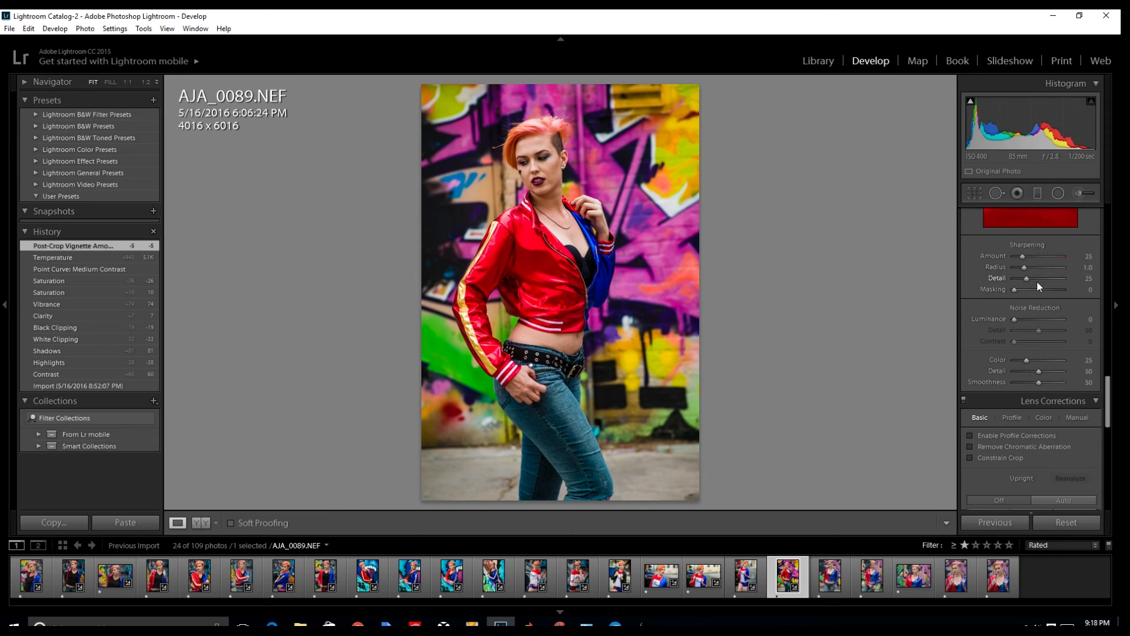
scroll(1093, 285, up, 3)
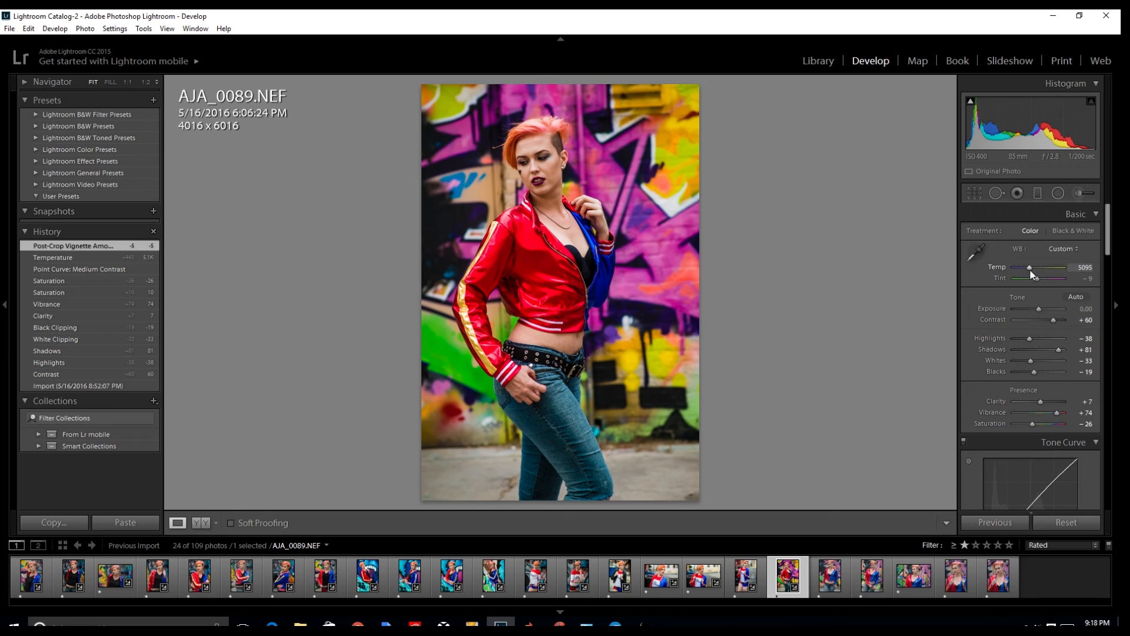
- Switch to AJA_0096 and set Contrast +36, Highlights -36, Shadows +62, Whites -38, Blacks -19, Clarity +7, Vibrance +71 and Saturation -24
key(Right)
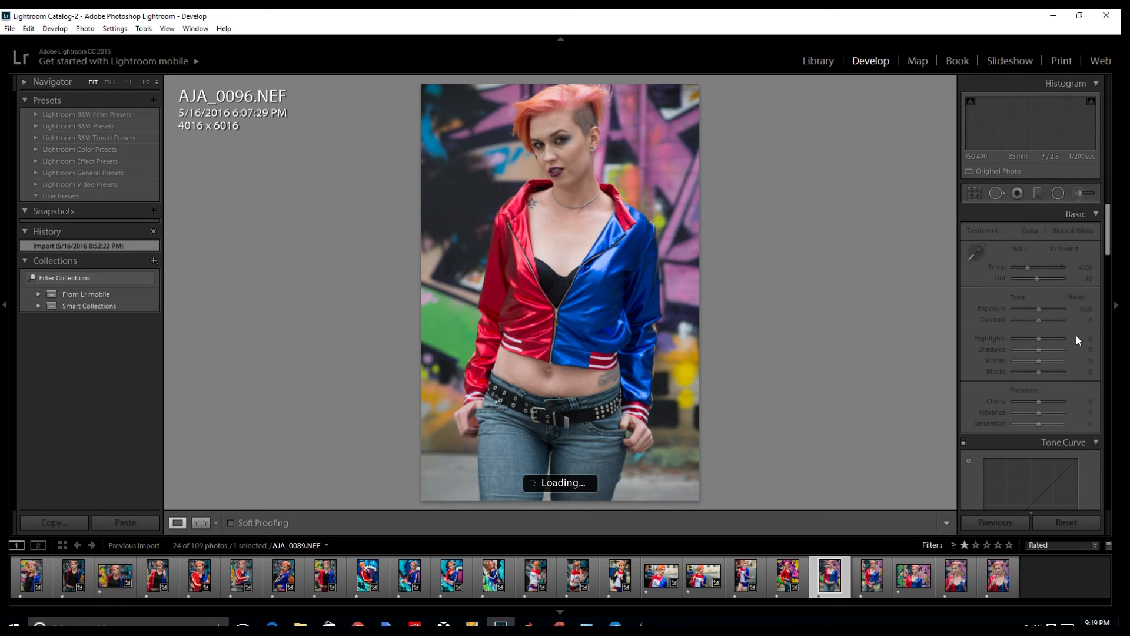
drag(1039, 402, 1033, 428)
- Apply the Medium Contrast point curve to AJA_0096 and set the tone curve Darks to +34
scroll(1068, 352, down, 3)
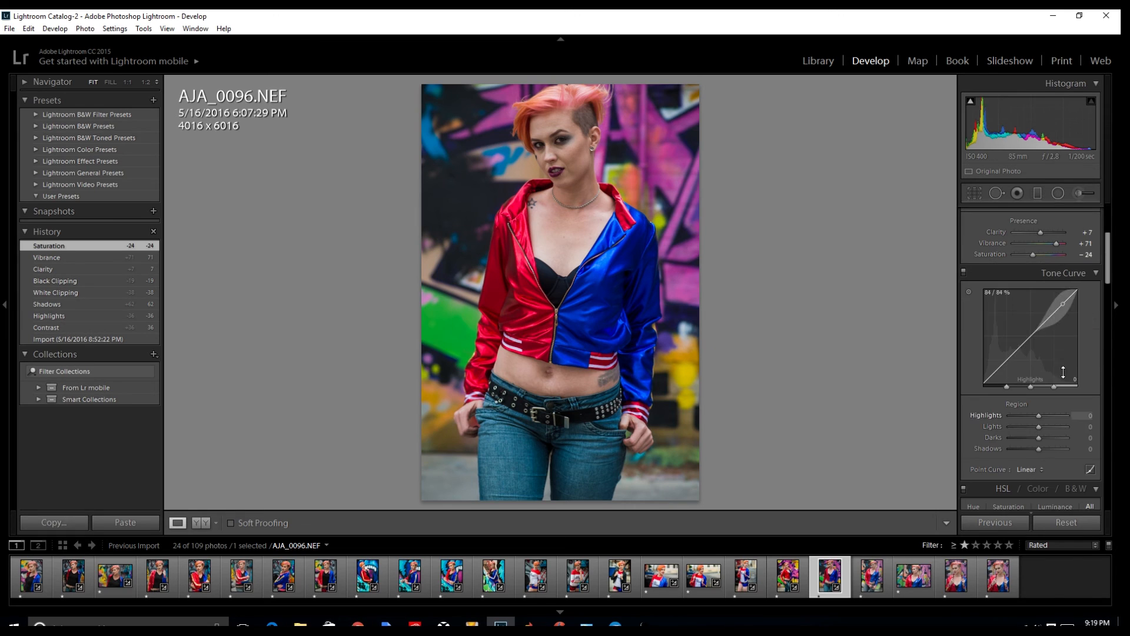
click(1027, 469)
click(1022, 498)
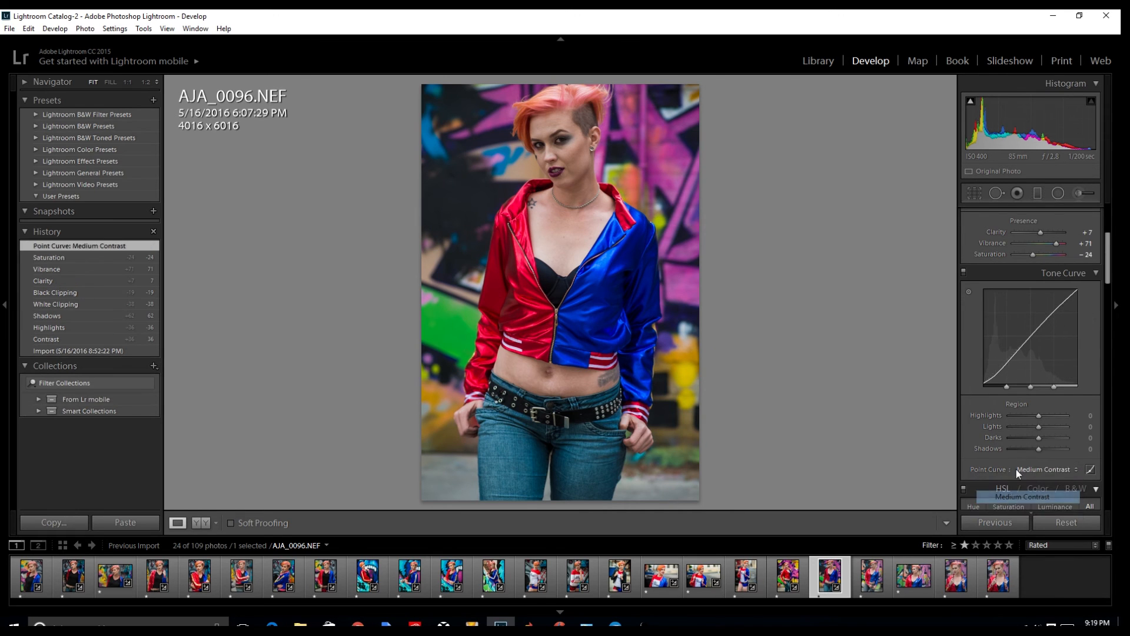
drag(1035, 438, 1044, 439)
- Give AJA_0096 a post-crop vignette Amount of -12
scroll(1042, 433, down, 2)
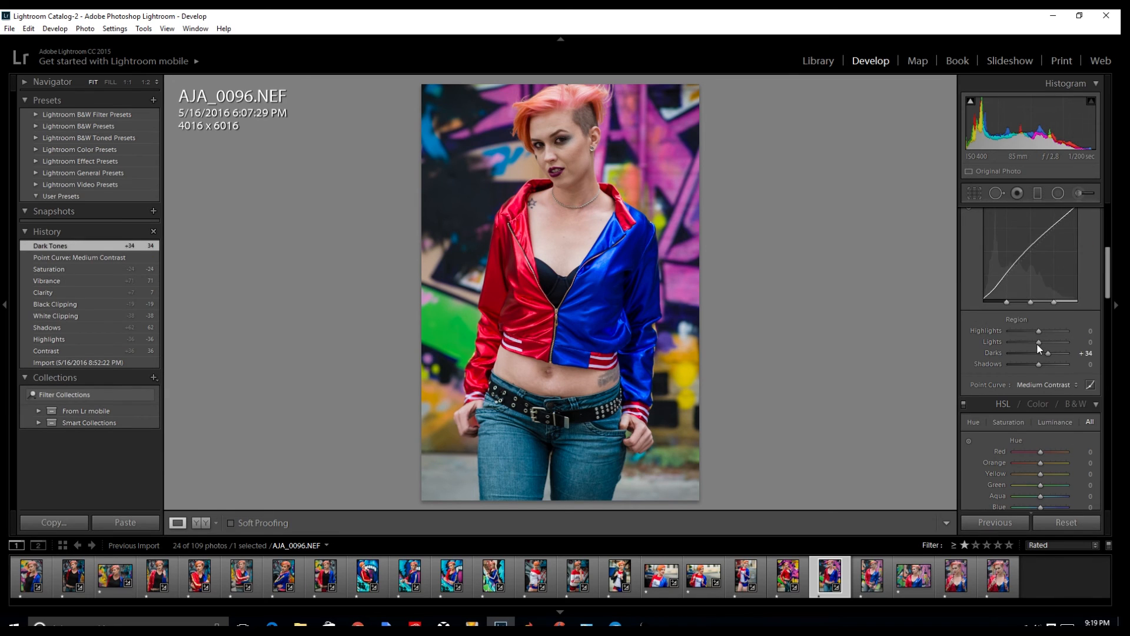
scroll(1072, 353, down, 10)
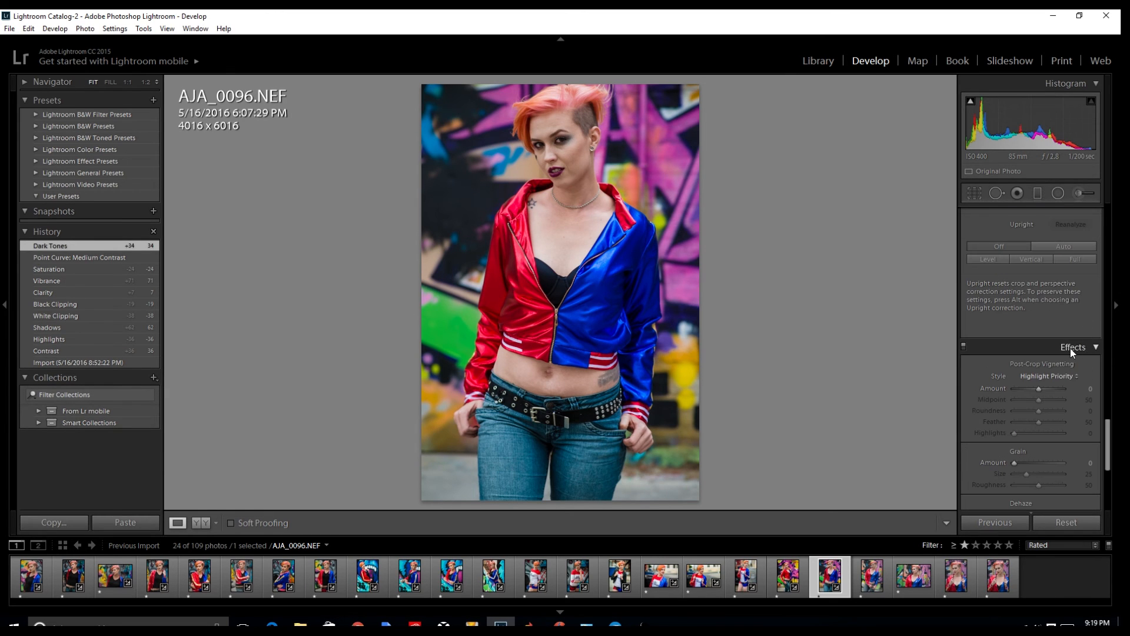
drag(1044, 389, 1040, 388)
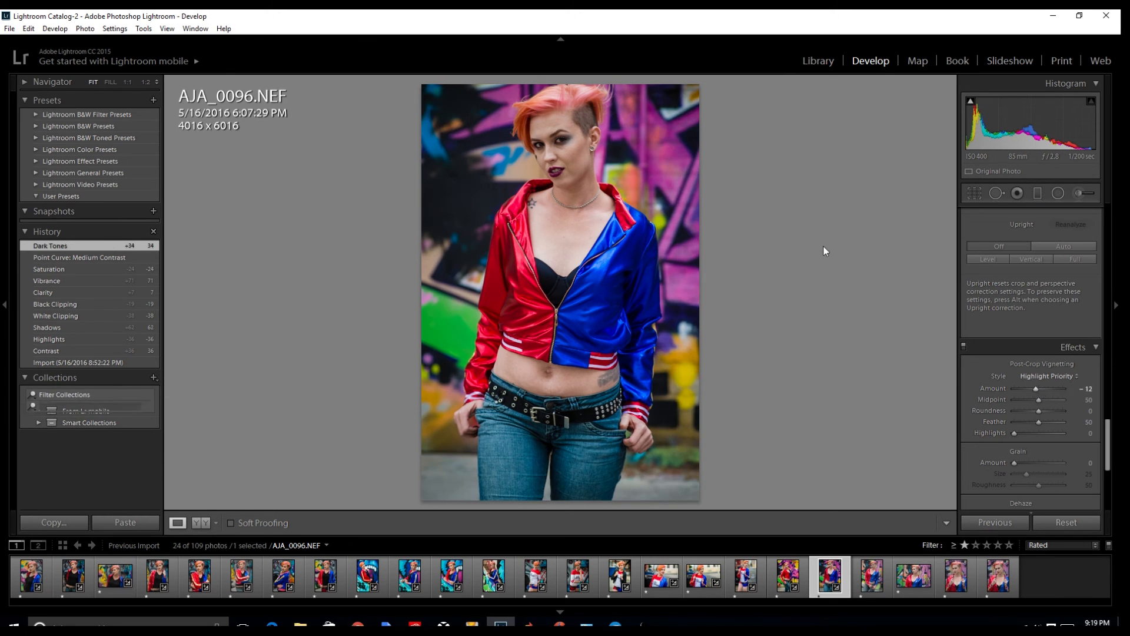
- Heal a blemish on the woman's cheek in AJA_0096 using Spot Removal in Heal mode at size 25
click(573, 136)
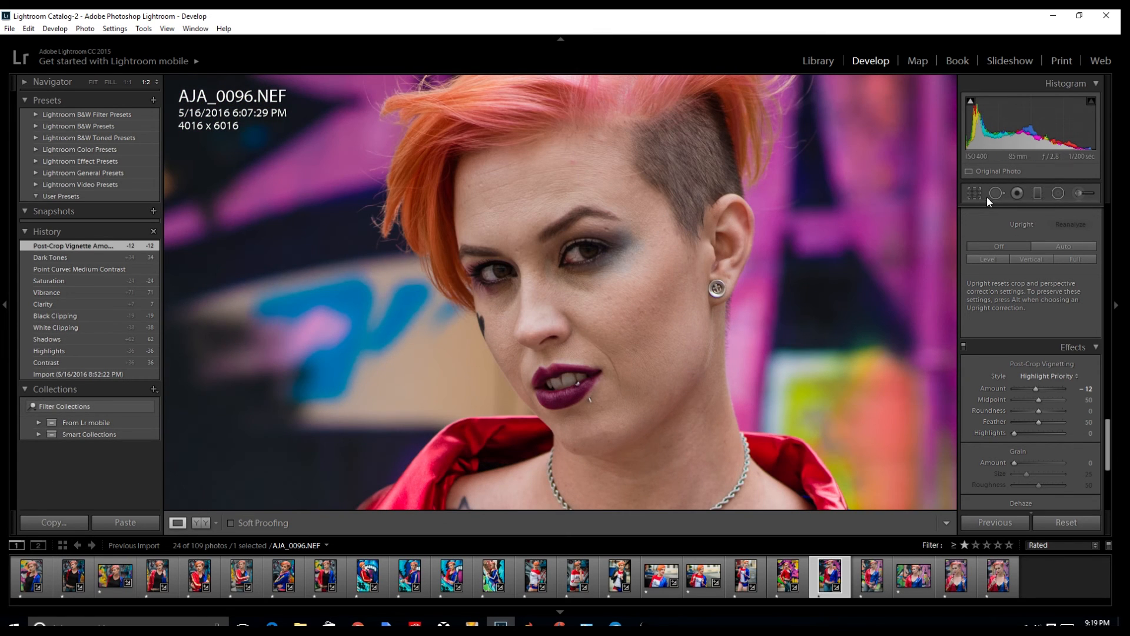
click(993, 195)
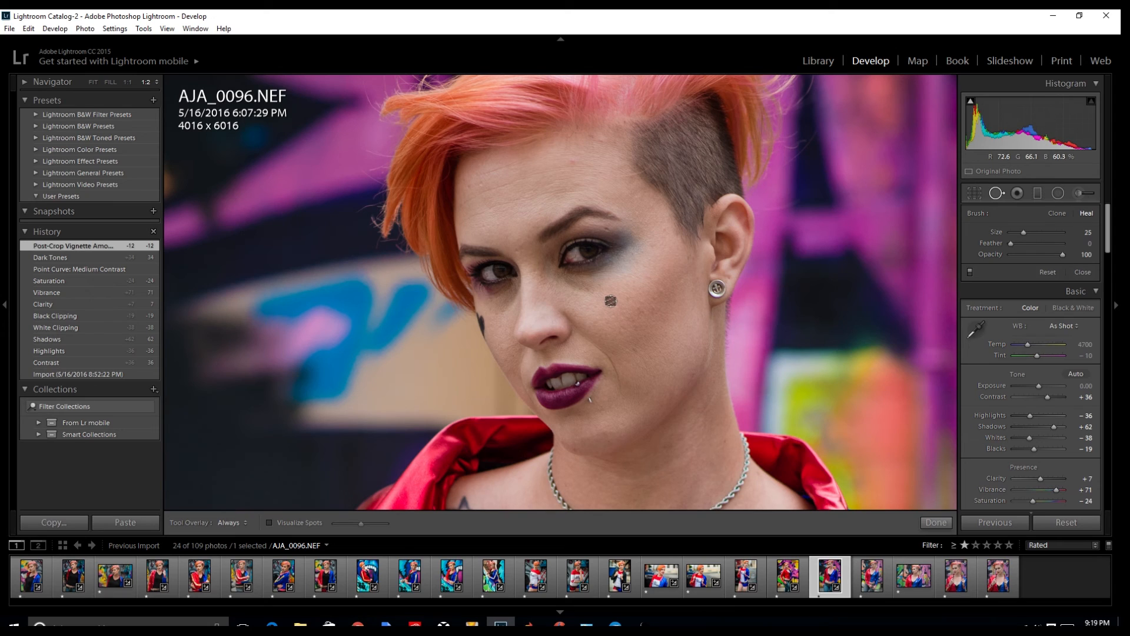
click(662, 290)
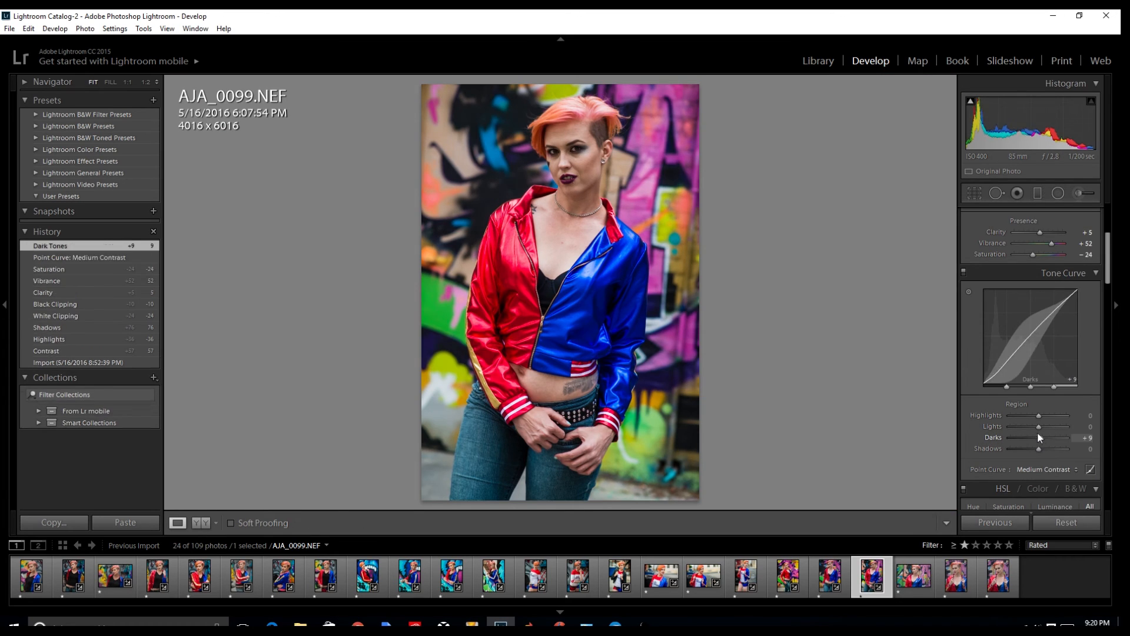
- Give AJA_0099 a post-crop vignette Amount of -10
scroll(1005, 324, down, 5)
scroll(1078, 349, down, 10)
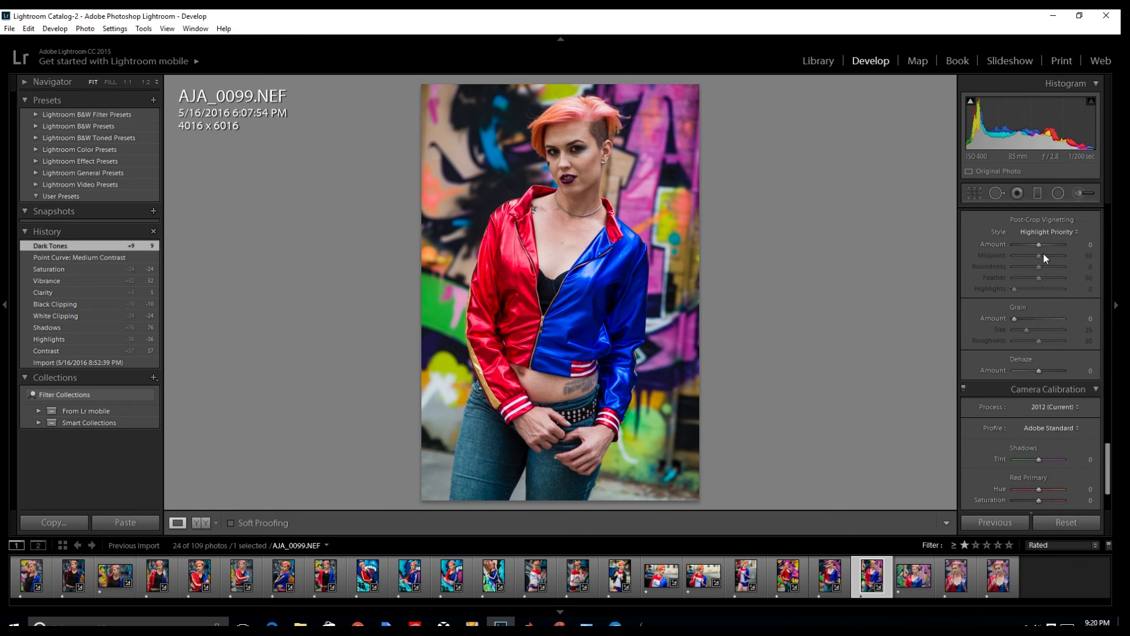
drag(1037, 245, 1037, 246)
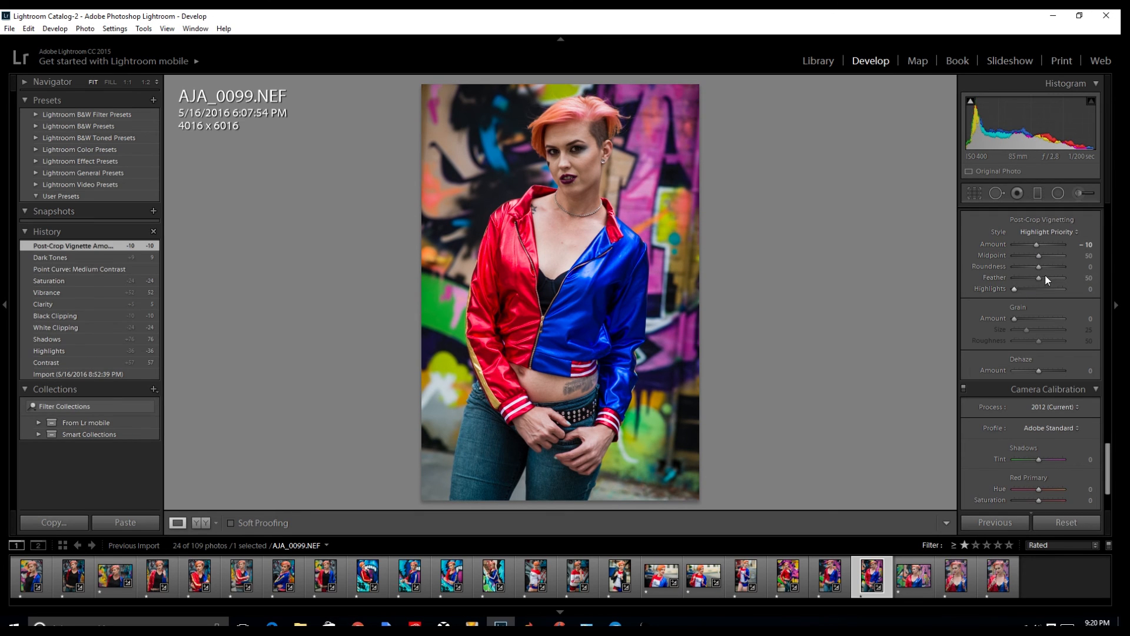
scroll(1046, 279, up, 15)
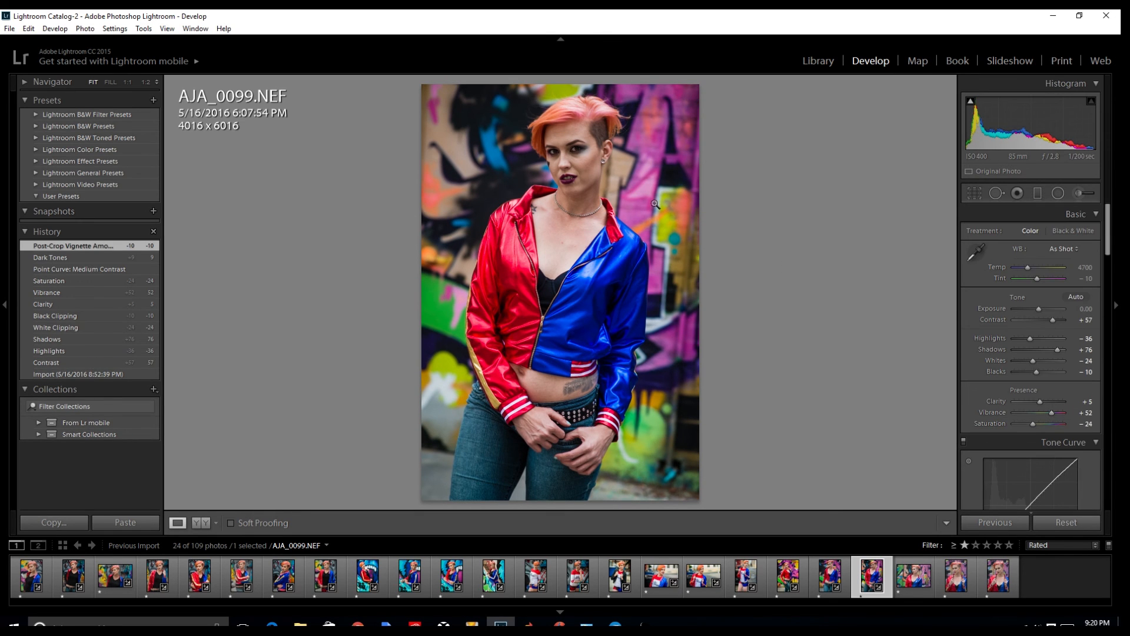
- Heal the skin blemishes on the woman's face in AJA_0099 using Spot Removal in Heal mode at size 25
click(585, 155)
drag(590, 171, 593, 233)
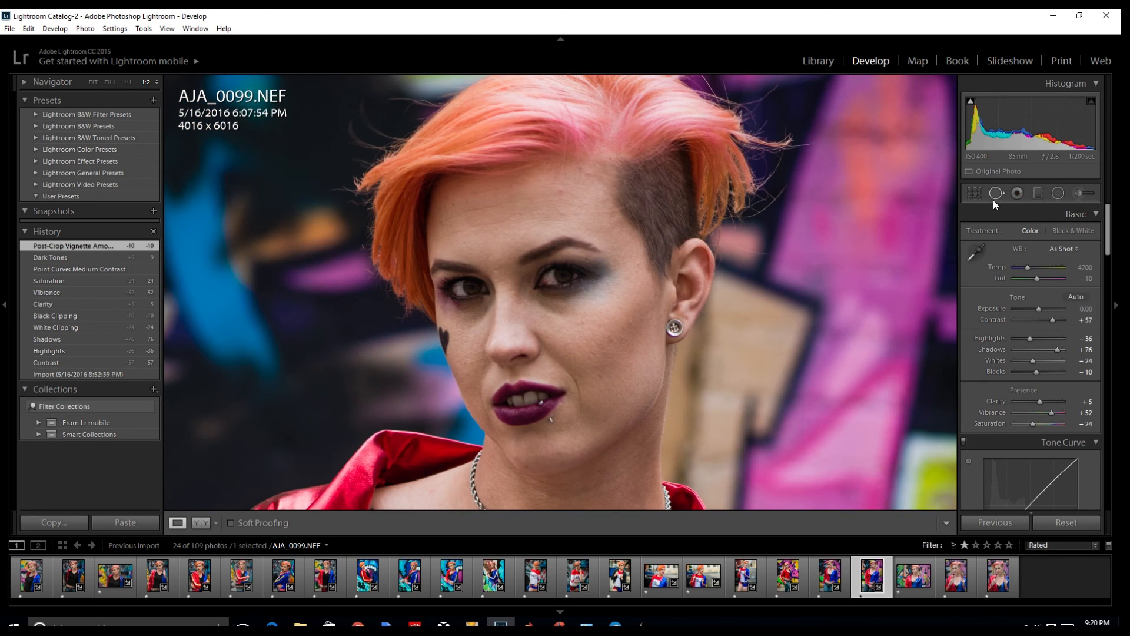
click(997, 193)
click(617, 323)
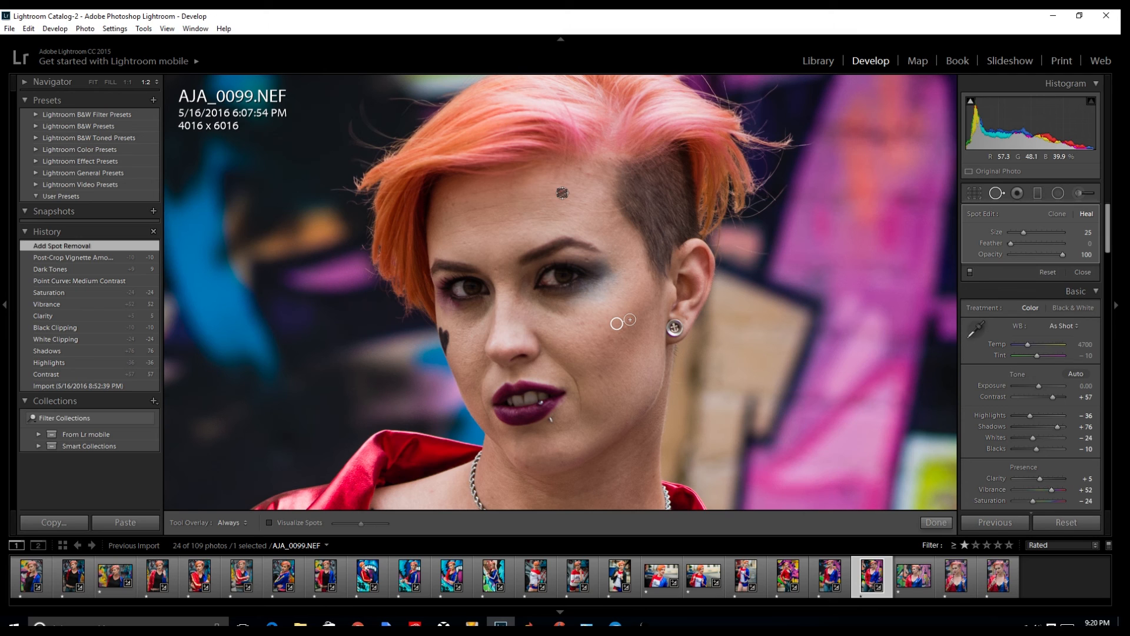
key(q)
click(636, 205)
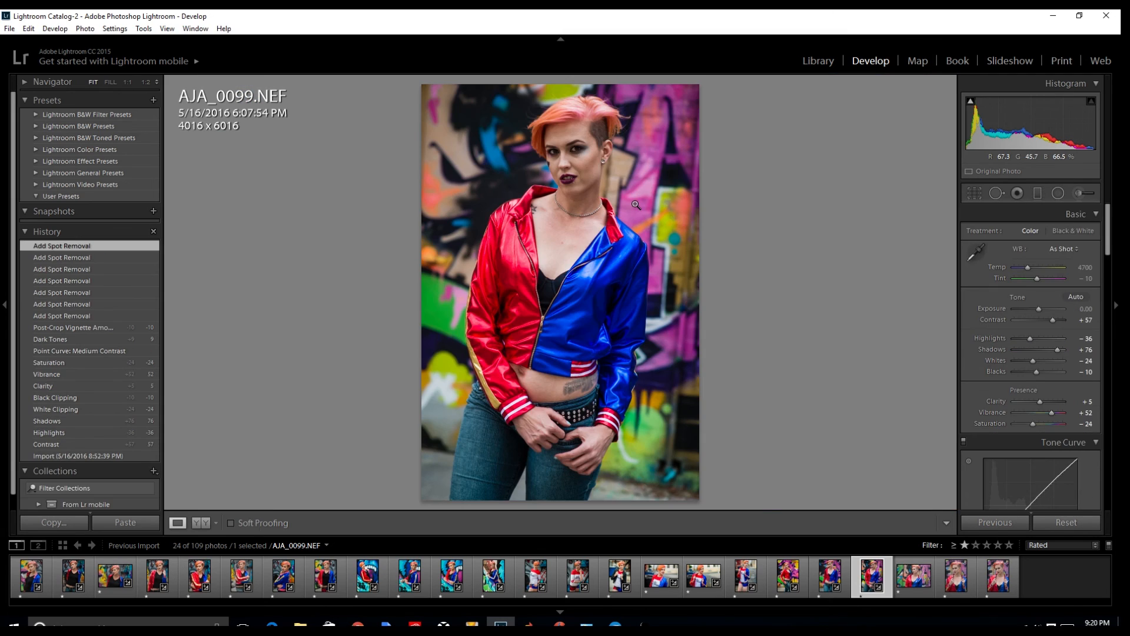
- Switch to AJA_0102 and heal the forehead and cheek blemishes using Spot Removal in Heal mode at size 25
key(Right)
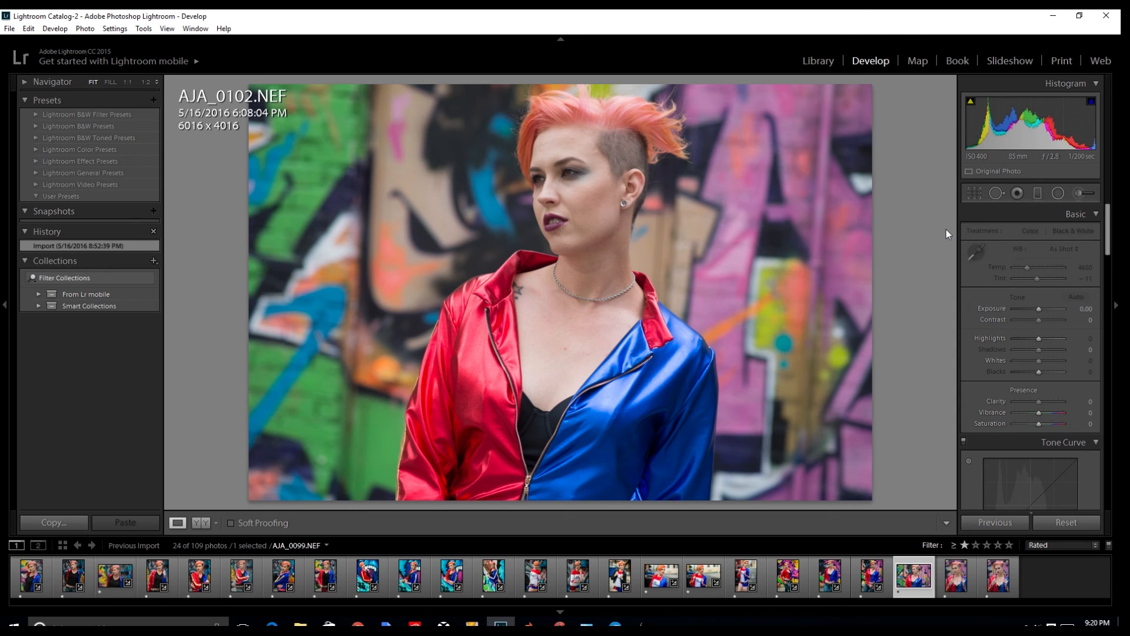
click(572, 140)
key(q)
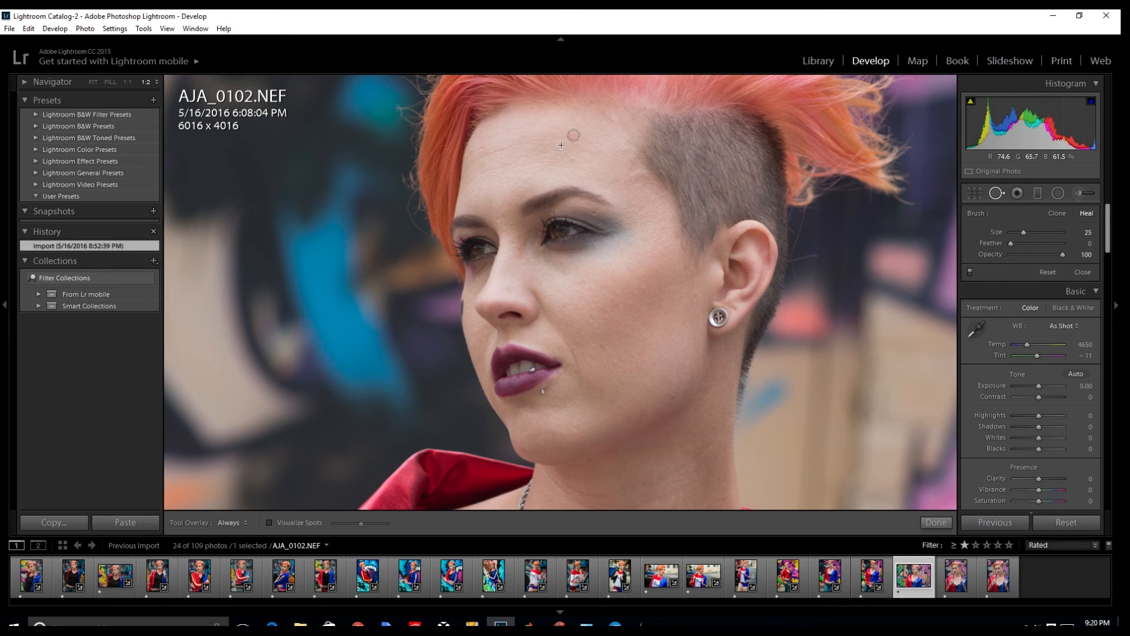
click(574, 136)
click(559, 142)
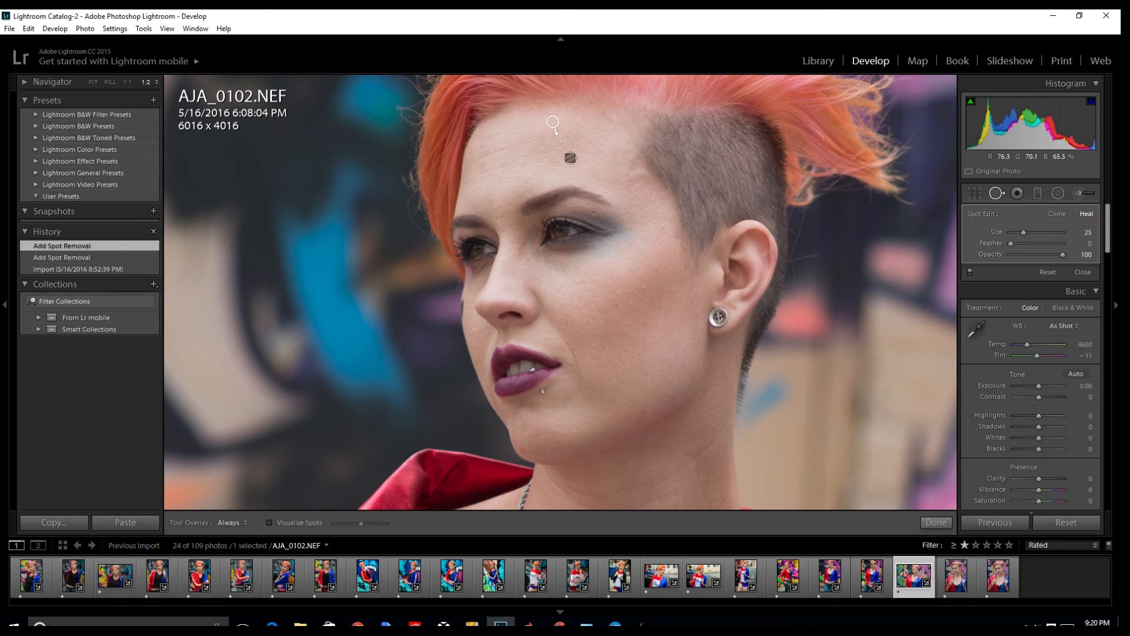
click(571, 158)
click(595, 141)
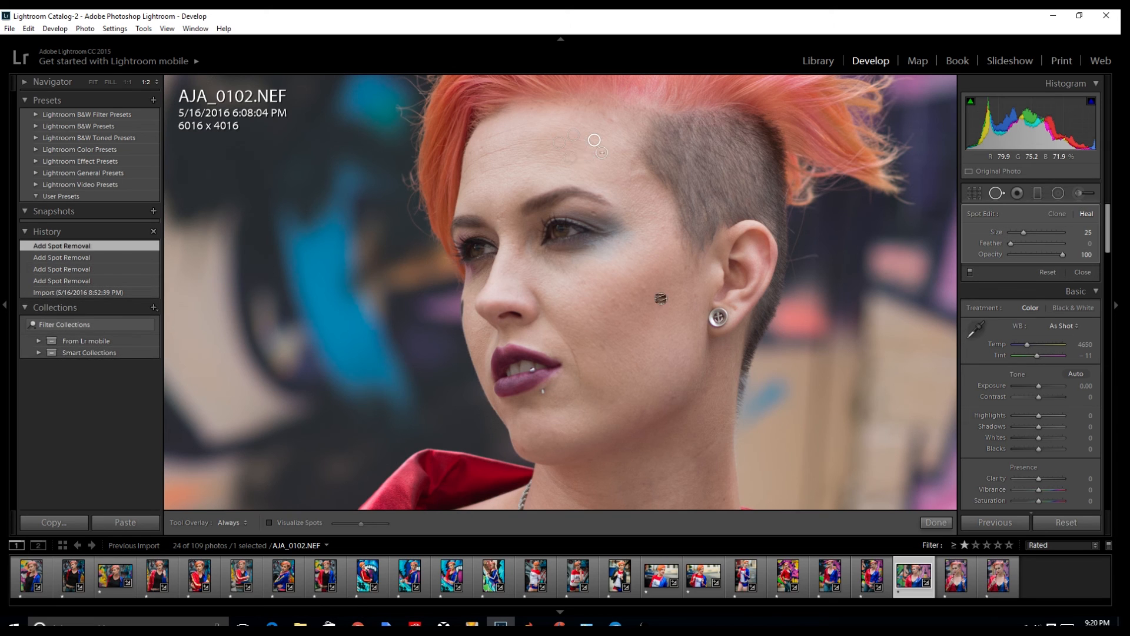
click(653, 280)
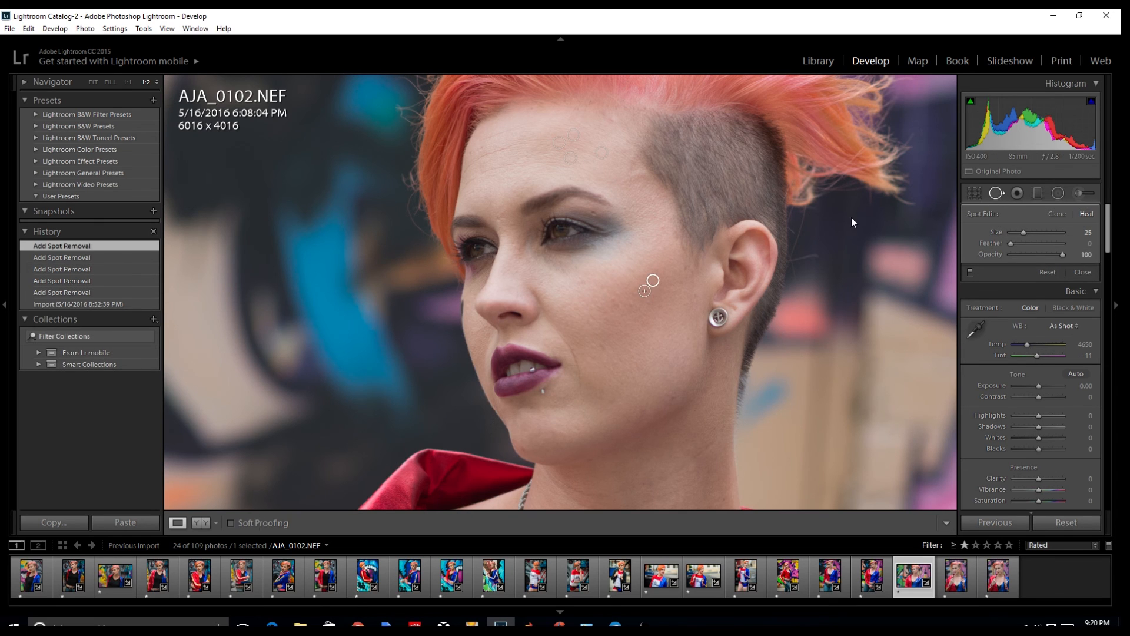
key(q)
key(z)
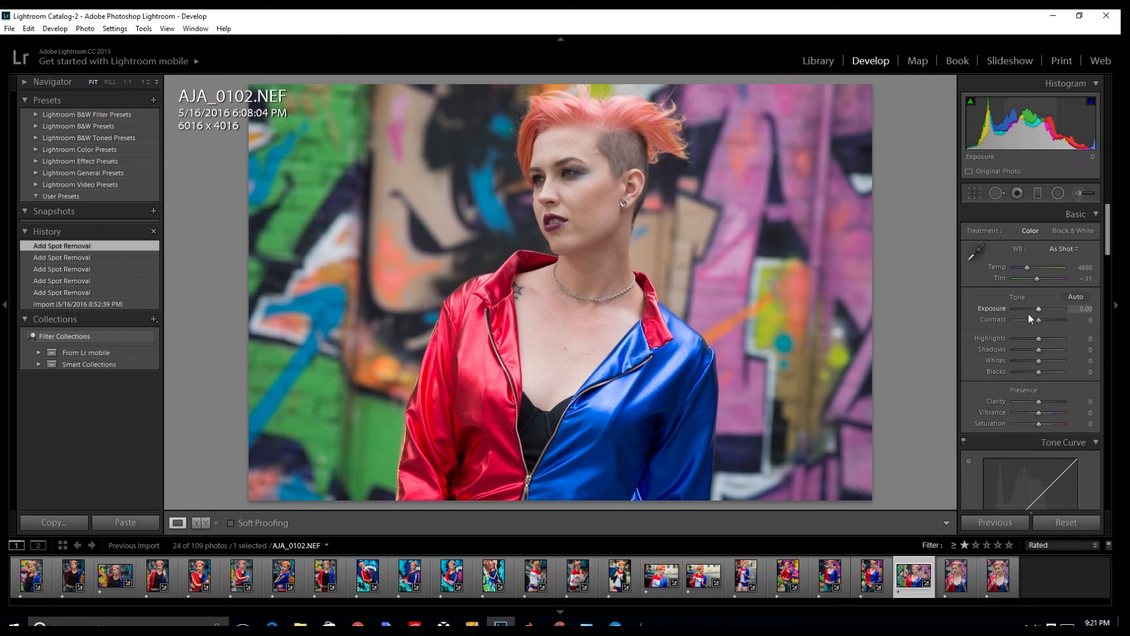
- Set AJA_0102 to Contrast +33, Highlights -29, Shadows +29, Whites -43, Blacks -21, Clarity +10, Vibrance +67 and Saturation -24
drag(1038, 319, 1032, 341)
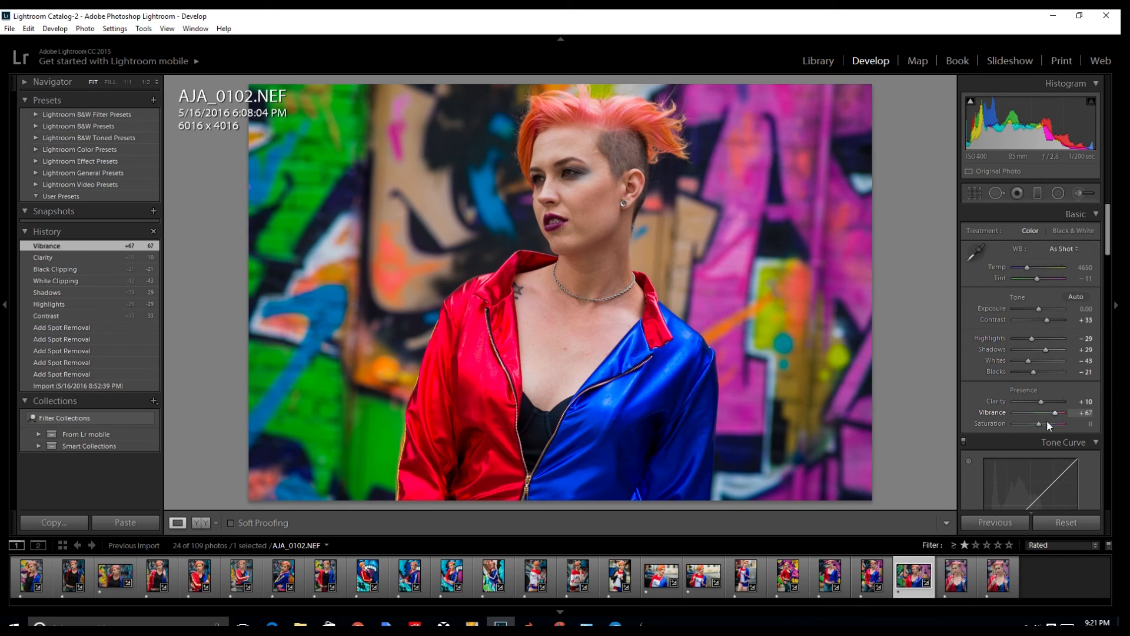
drag(1040, 424, 1033, 424)
- Apply the Medium Contrast point curve to AJA_0102 and set the tone curve Darks to +11
scroll(1080, 378, down, 3)
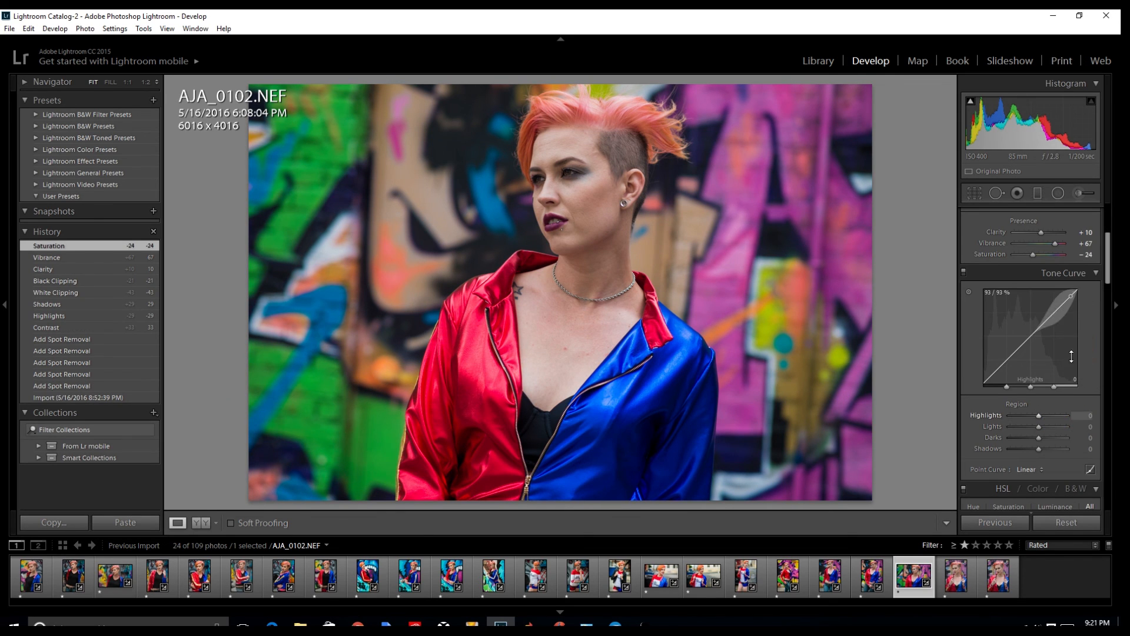
click(1030, 469)
click(1036, 494)
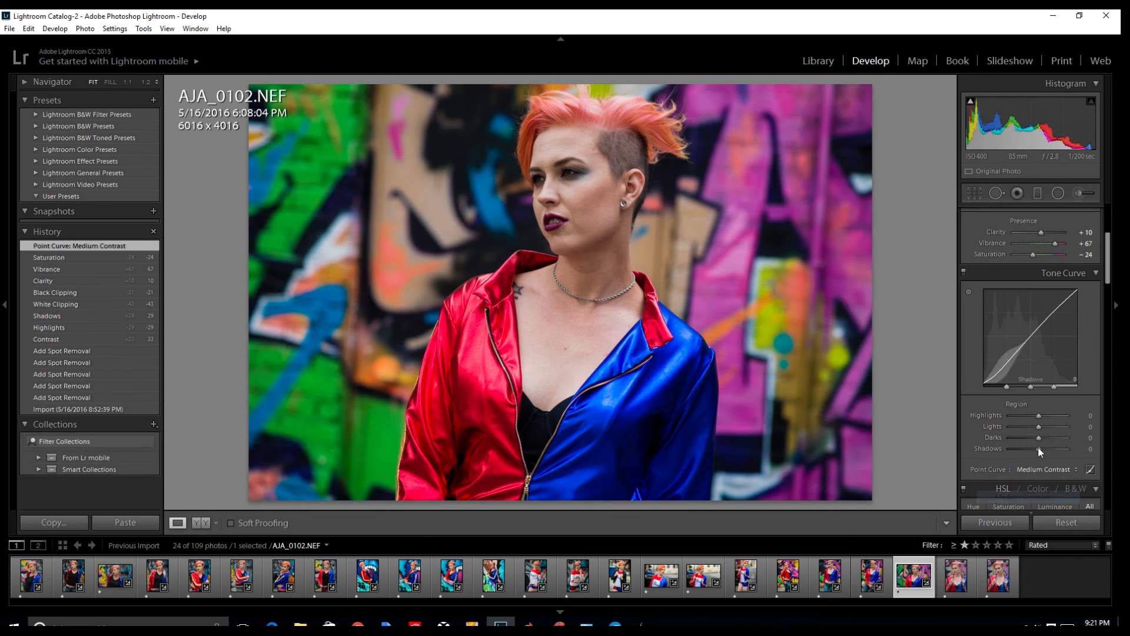
drag(1040, 441, 1049, 441)
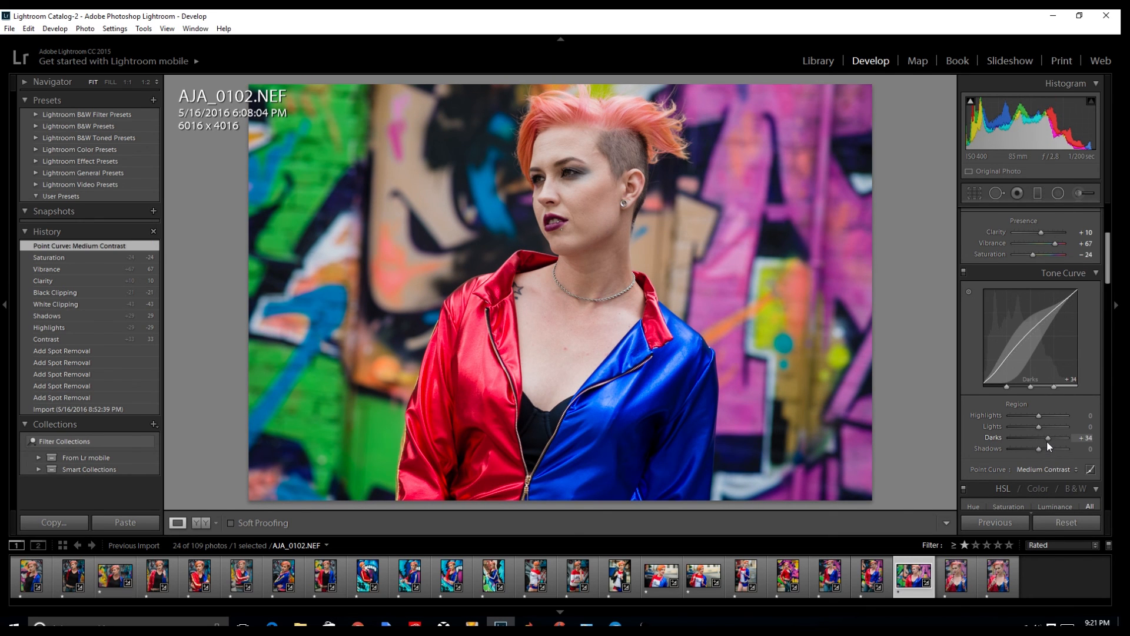
- Lower Highlights to -43 on AJA_0102
scroll(1047, 440, up, 3)
drag(1030, 338, 1027, 337)
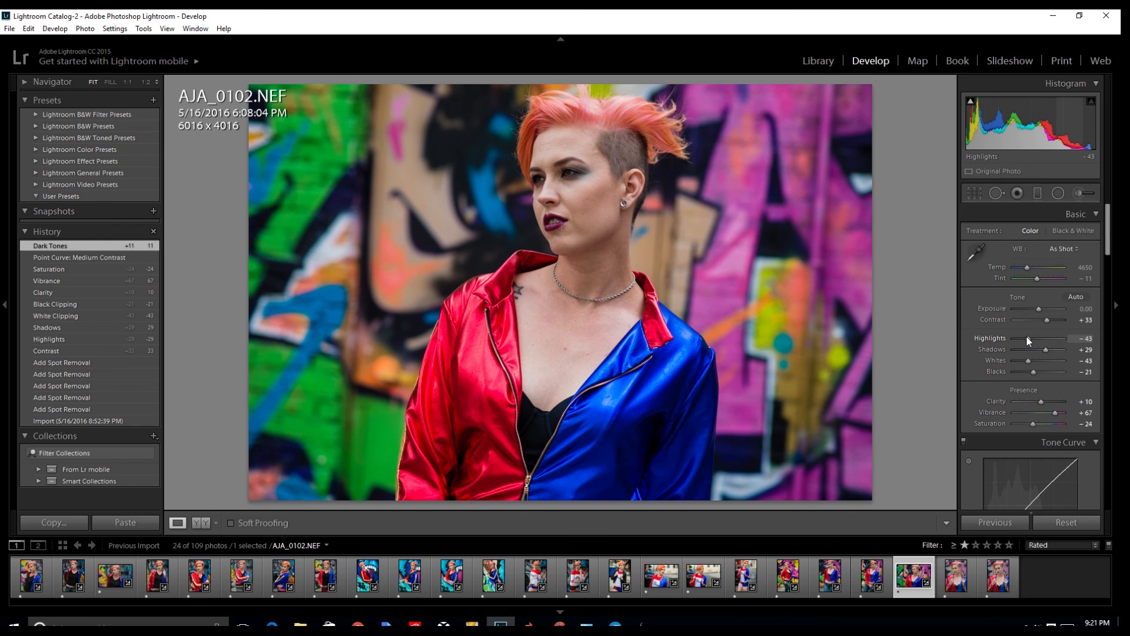
scroll(1018, 281, down, 2)
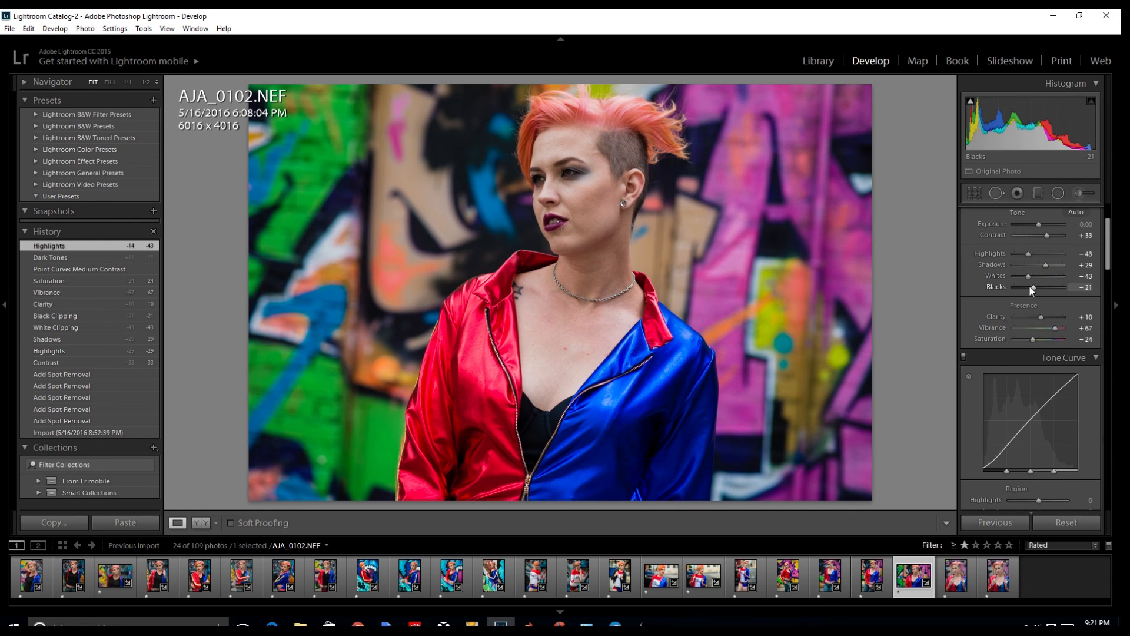
scroll(1030, 288, down, 2)
scroll(1025, 302, down, 4)
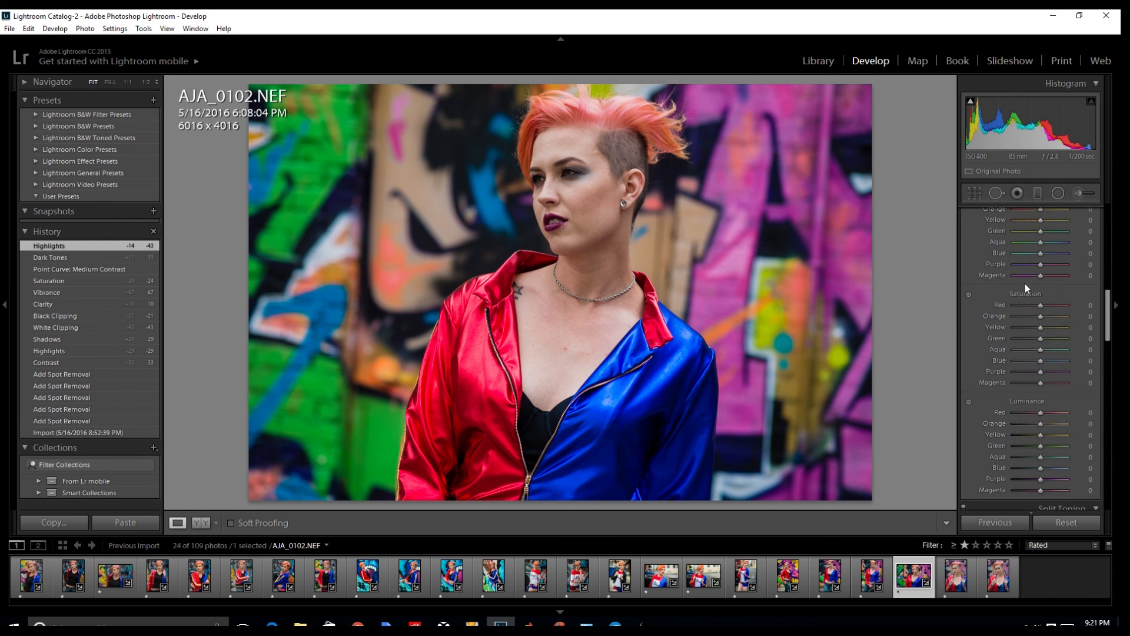
scroll(1025, 284, down, 4)
scroll(1060, 380, down, 2)
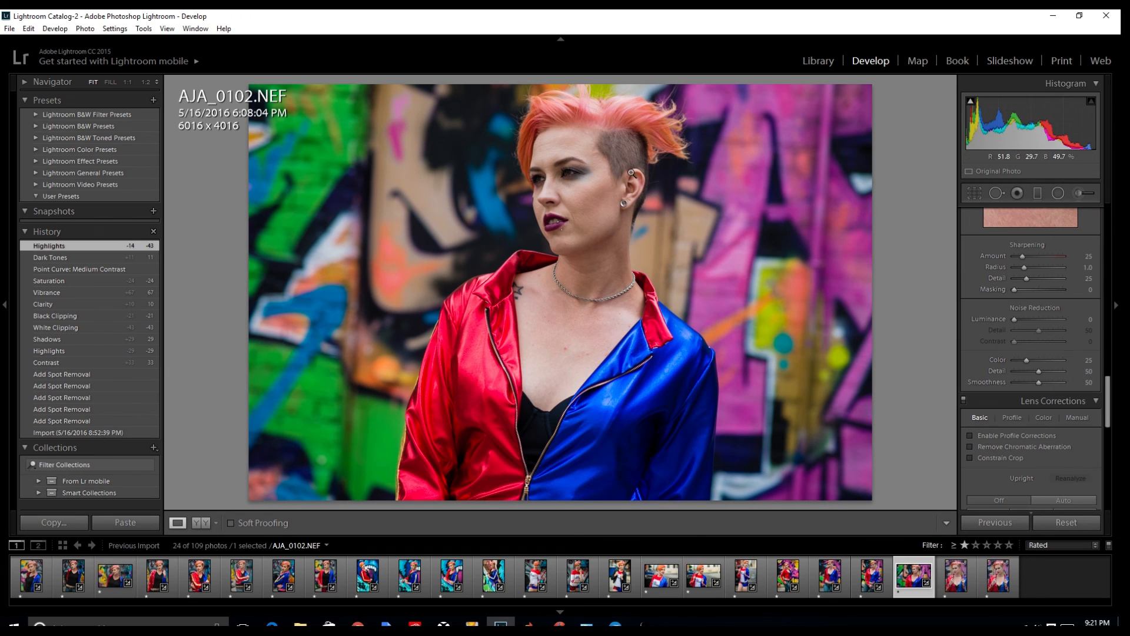
scroll(997, 271, up, 5)
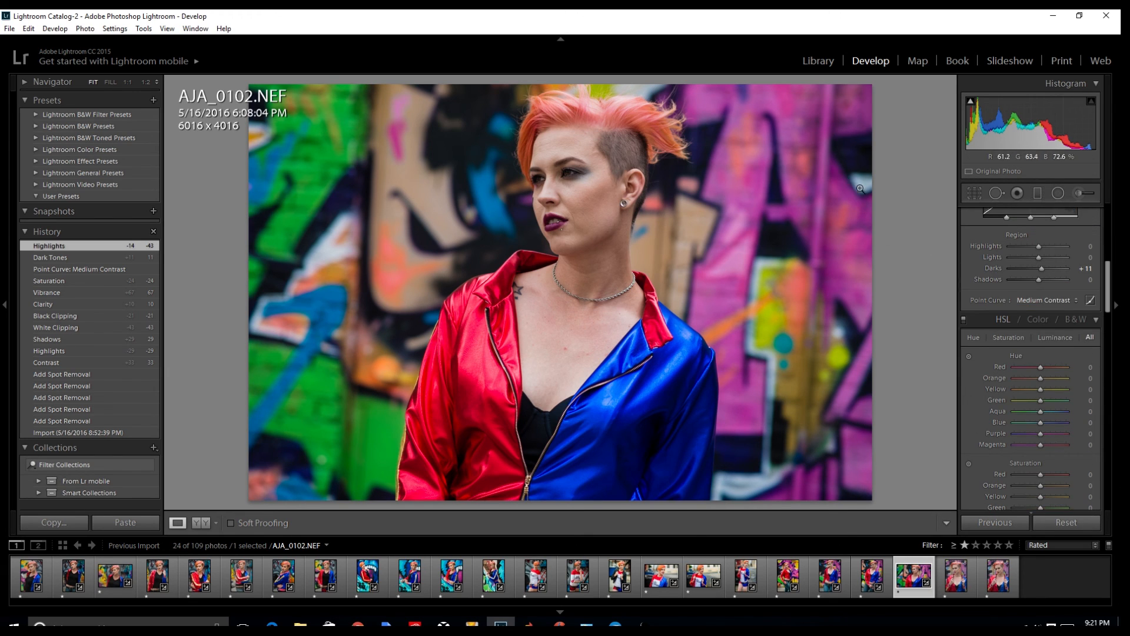
- Switch to AJA_0107 and set Contrast +36, Highlights -38, Shadows +62, Whites -40, Blacks -19, Clarity +10, Vibrance +83 and Saturation -26
key(Right)
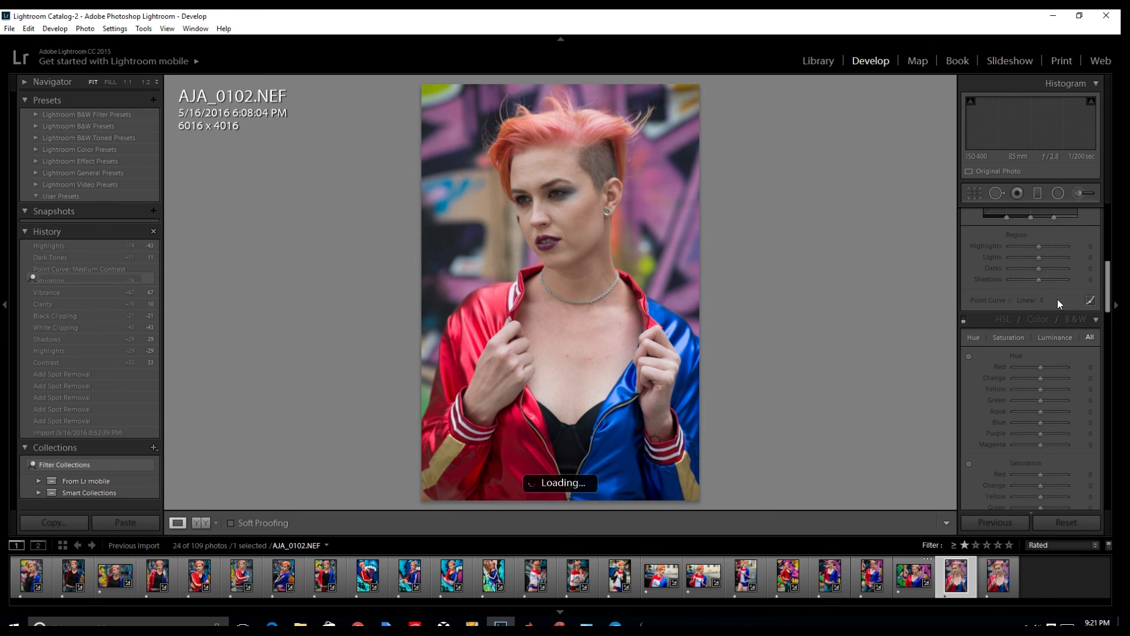
drag(1040, 320, 1048, 320)
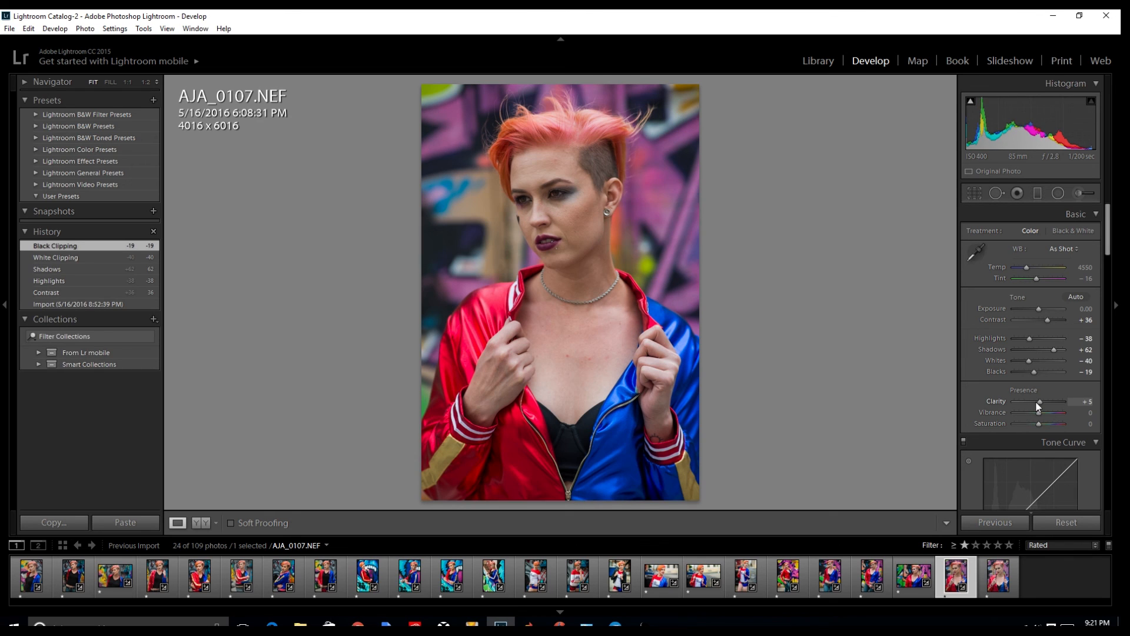
drag(1040, 401, 1034, 424)
click(1057, 414)
- Apply the Medium Contrast point curve to AJA_0107 and set the tone curve Darks to +24
scroll(1047, 324, down, 3)
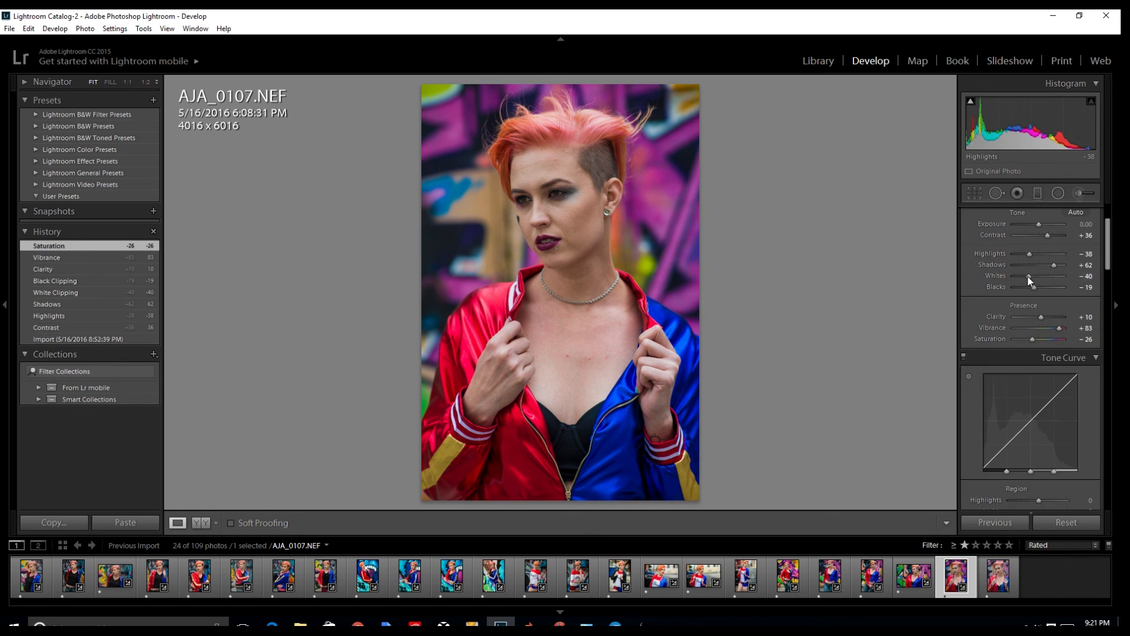
scroll(1033, 367, down, 2)
click(1029, 384)
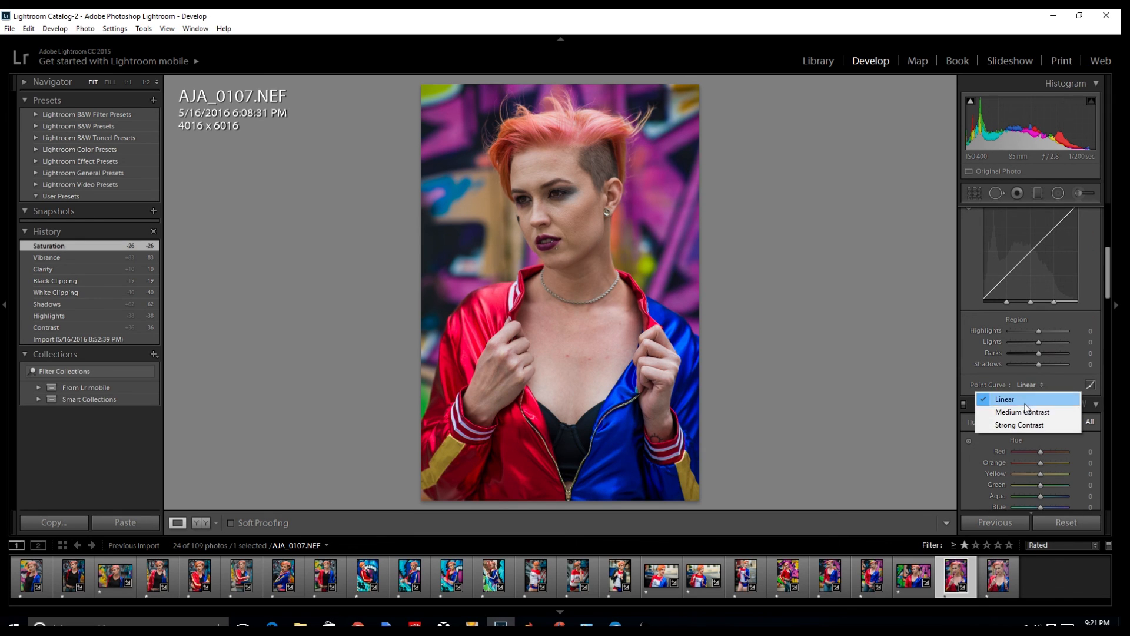
click(1029, 408)
drag(1042, 351, 1047, 357)
- Heal the forehead blemish on AJA_0107 using Spot Removal in Heal mode at size 30
scroll(1026, 253, up, 5)
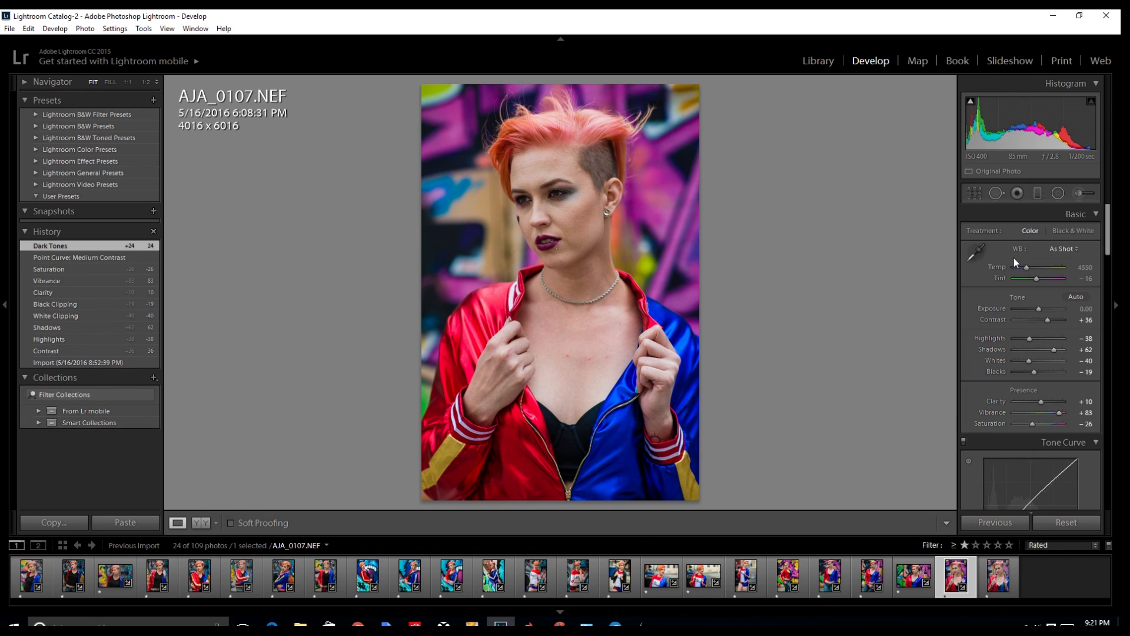
click(574, 162)
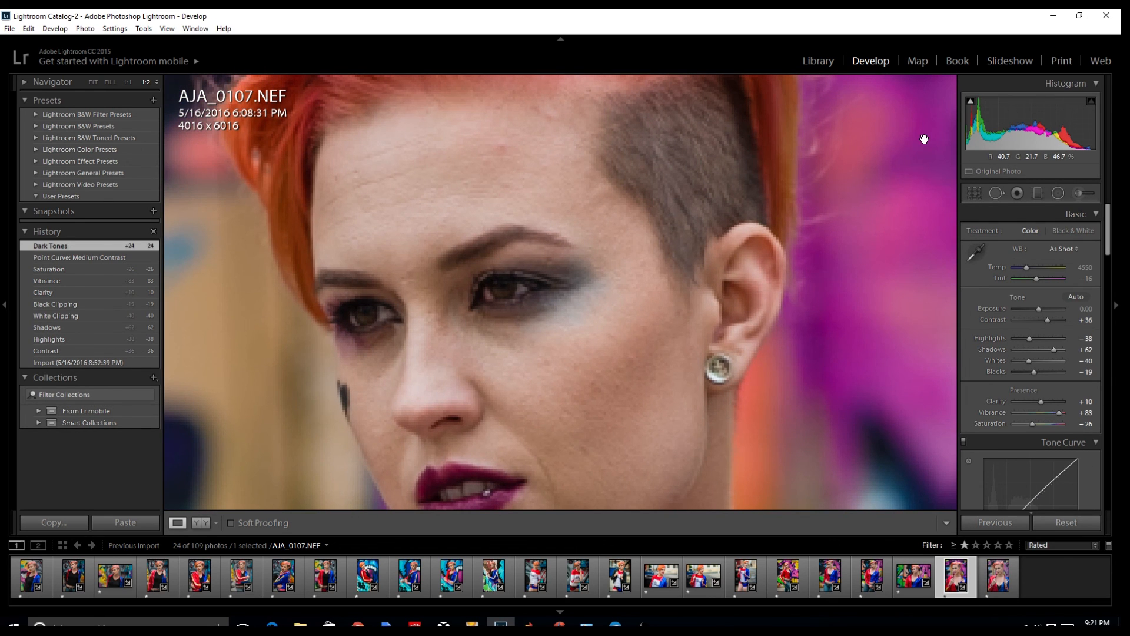
click(997, 193)
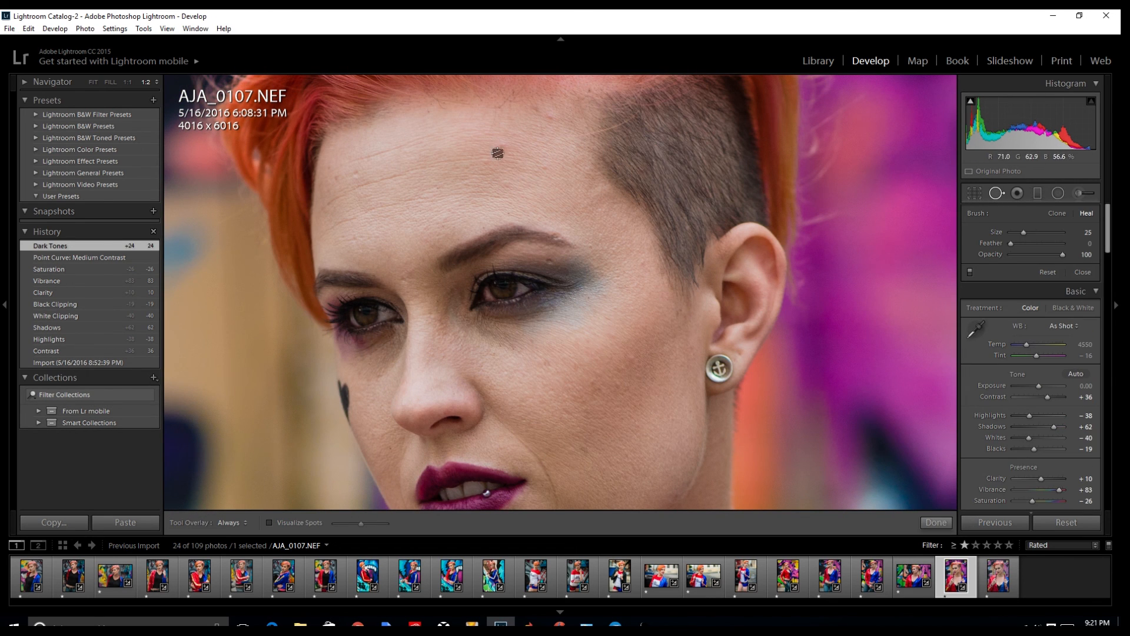
click(484, 141)
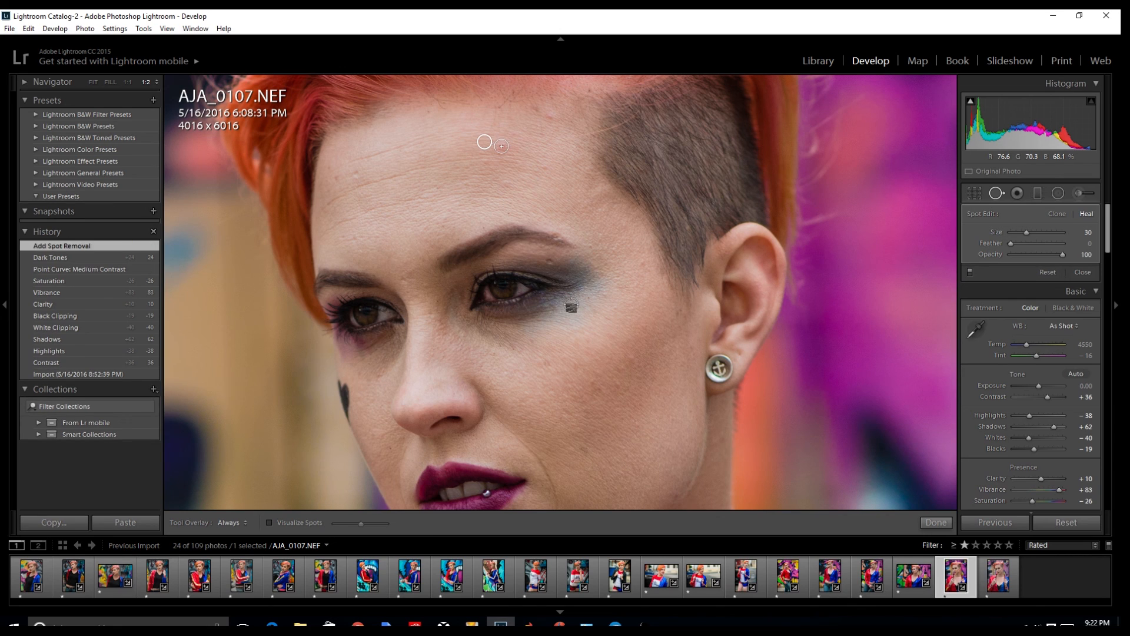
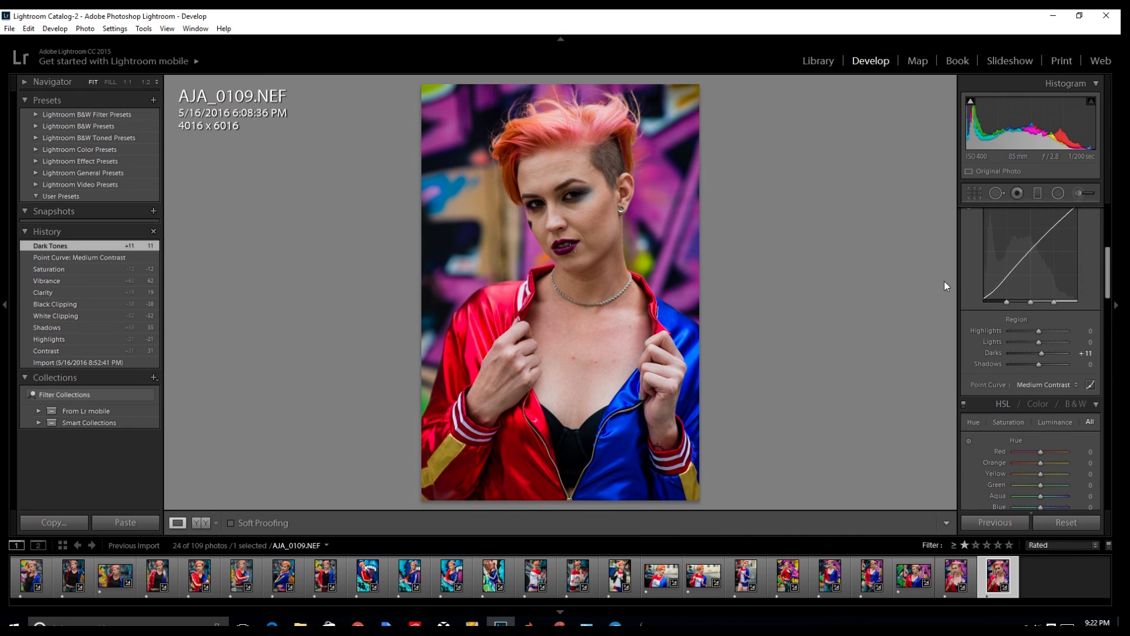
- Set the tone curve Darks to +38 on AJA_0109
drag(1041, 353, 1048, 355)
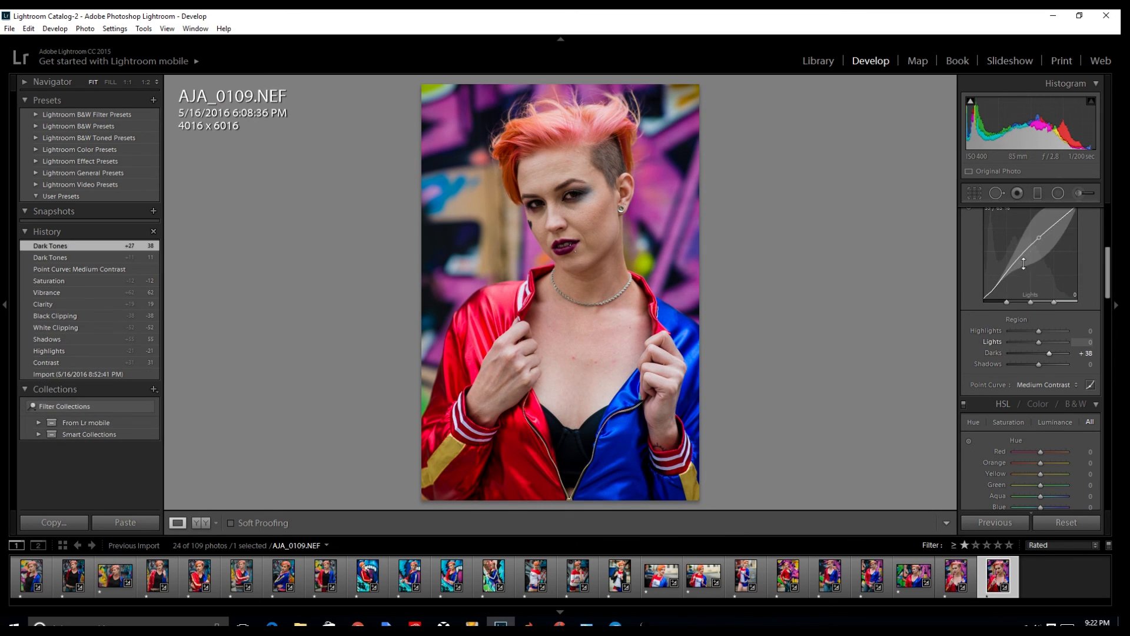
- Heal the skin blemishes on AJA_0109 using Spot Removal in Heal mode at size 40
scroll(1024, 263, up, 5)
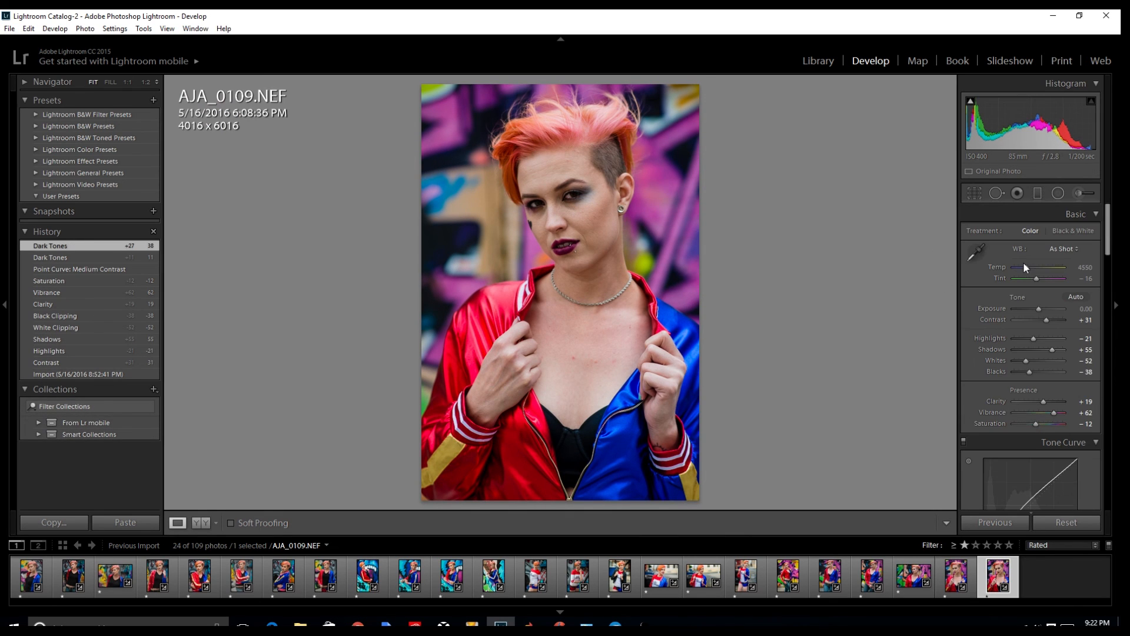
click(574, 170)
drag(485, 287, 451, 191)
click(999, 193)
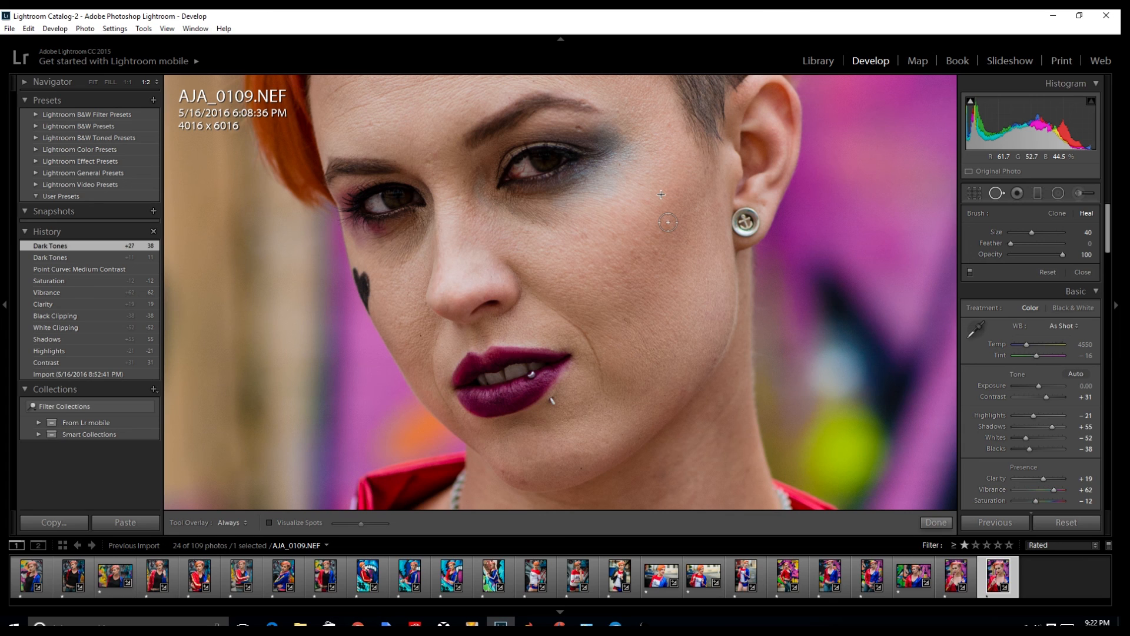
key(q)
key(z)
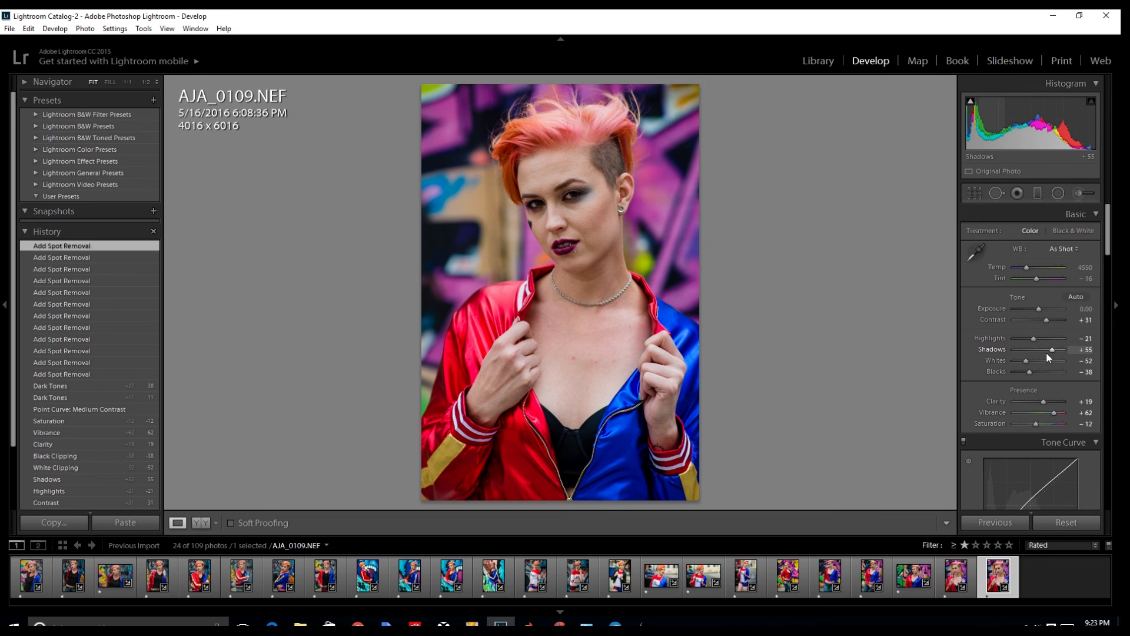
- Set Shadows to +88 on AJA_0109 and return to the first photo of the series, AJA_0002
drag(1053, 351, 1060, 350)
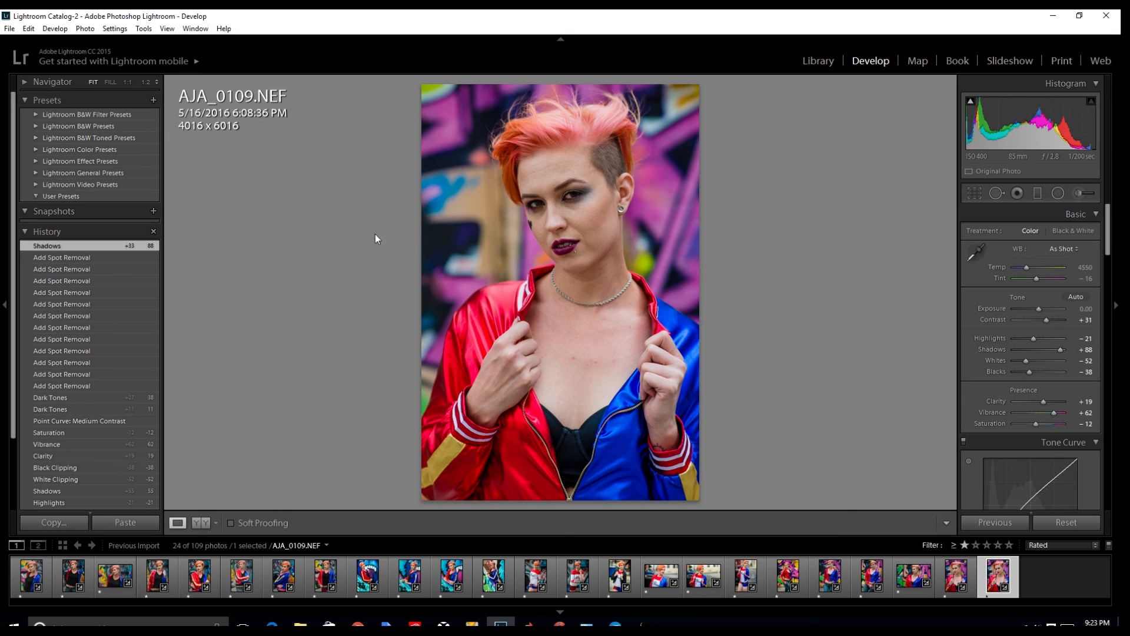
click(22, 571)
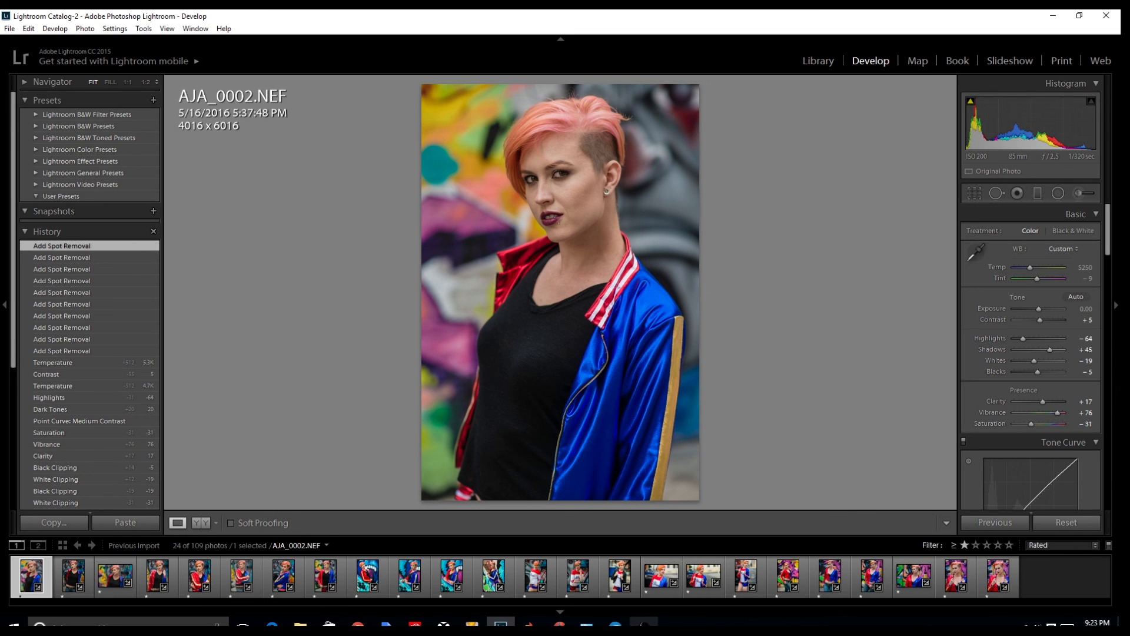
click(645, 621)
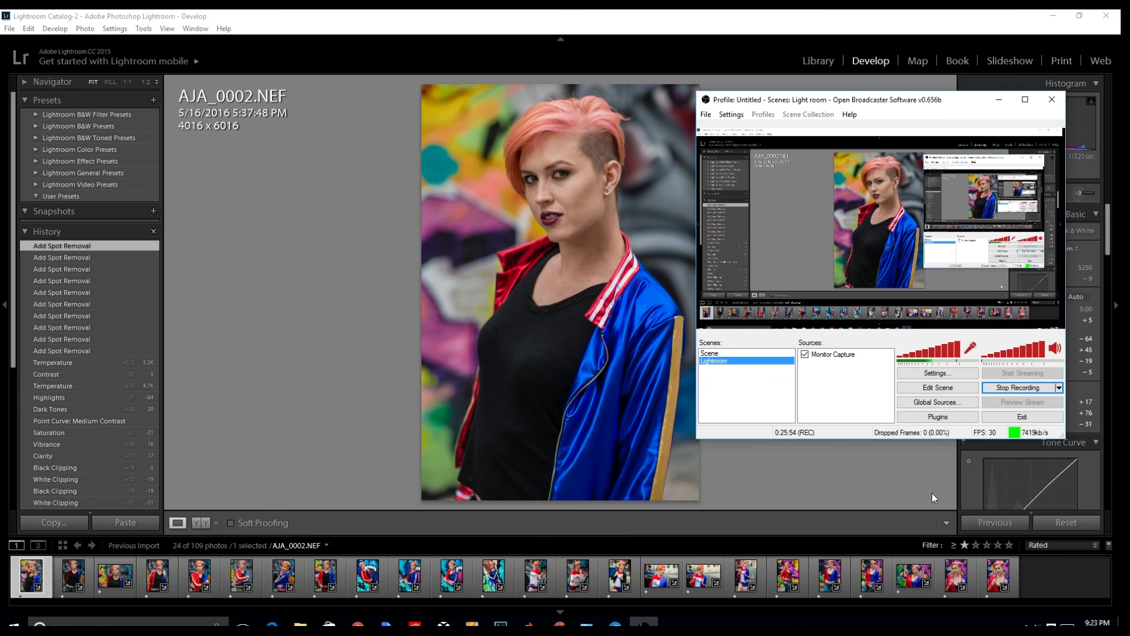